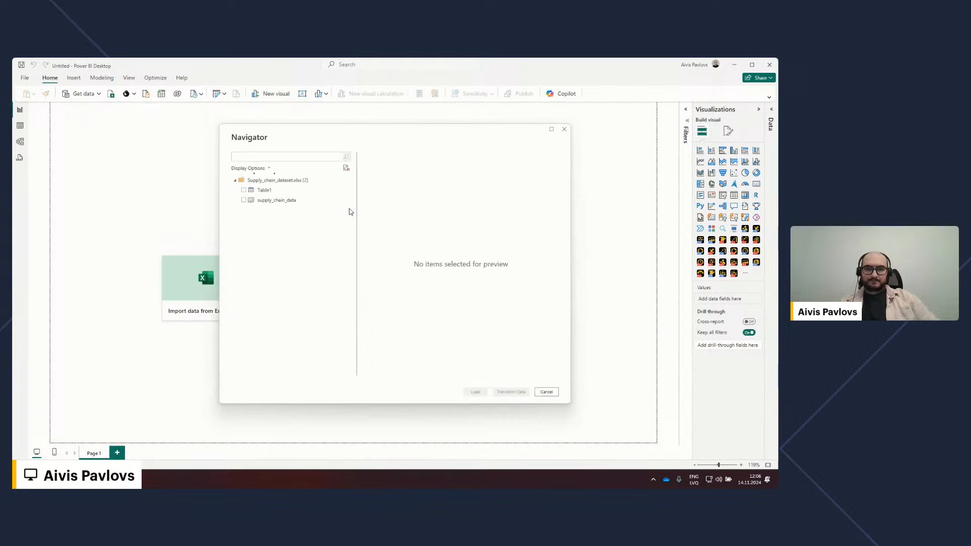
- Select Table1 from Supply_chain_dataset.xlsx and open it for data transformation
click(256, 190)
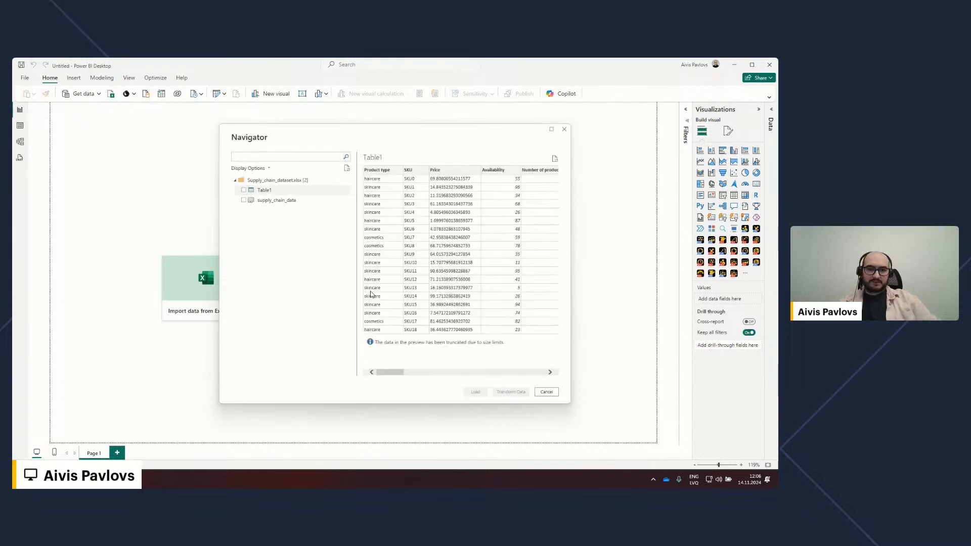
click(243, 191)
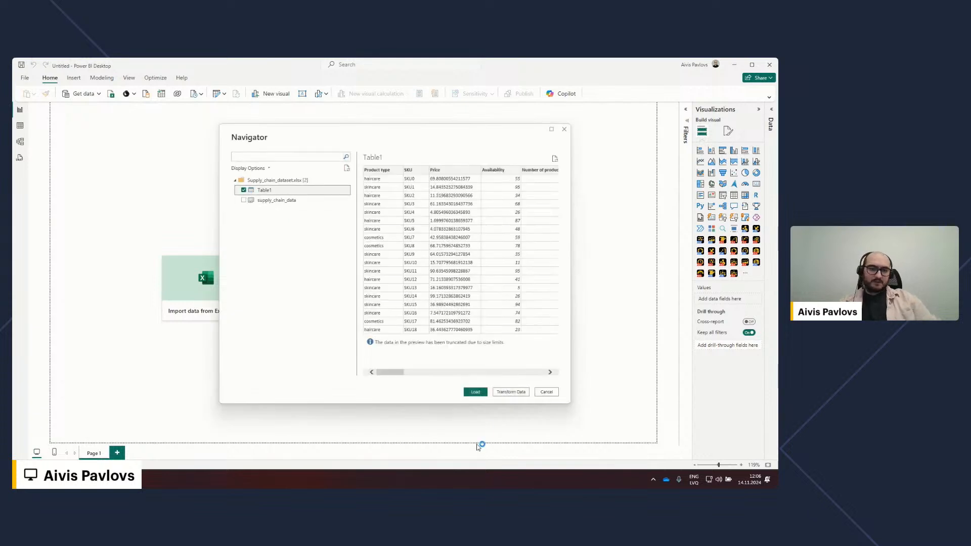
click(511, 392)
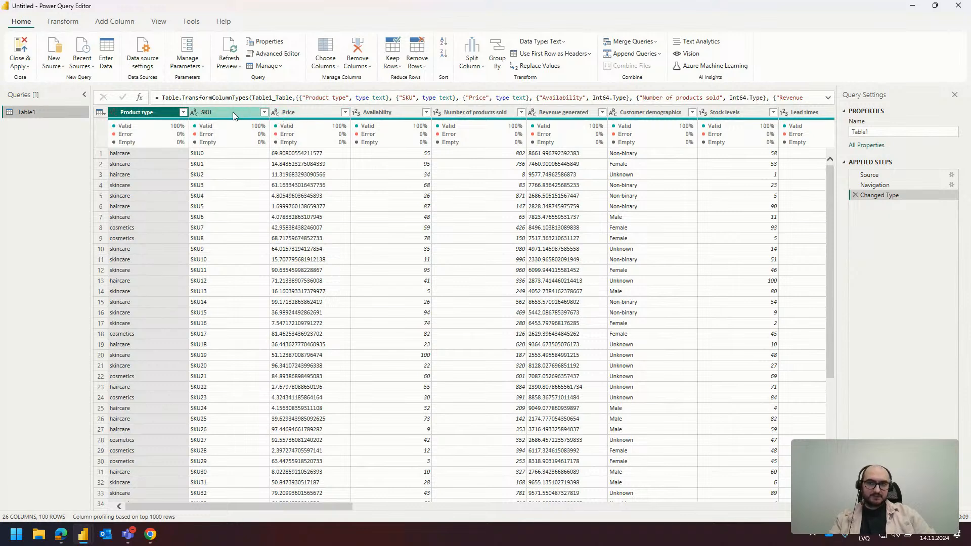
- Begin a conditional column on Table1 with a first condition that compares Product type using the equals operator
mouse_move(291, 122)
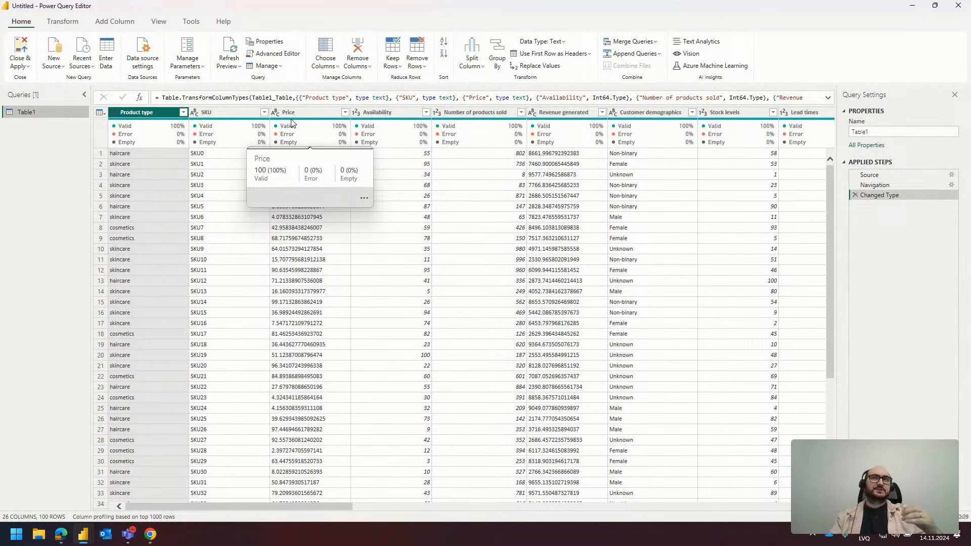
drag(293, 508, 167, 510)
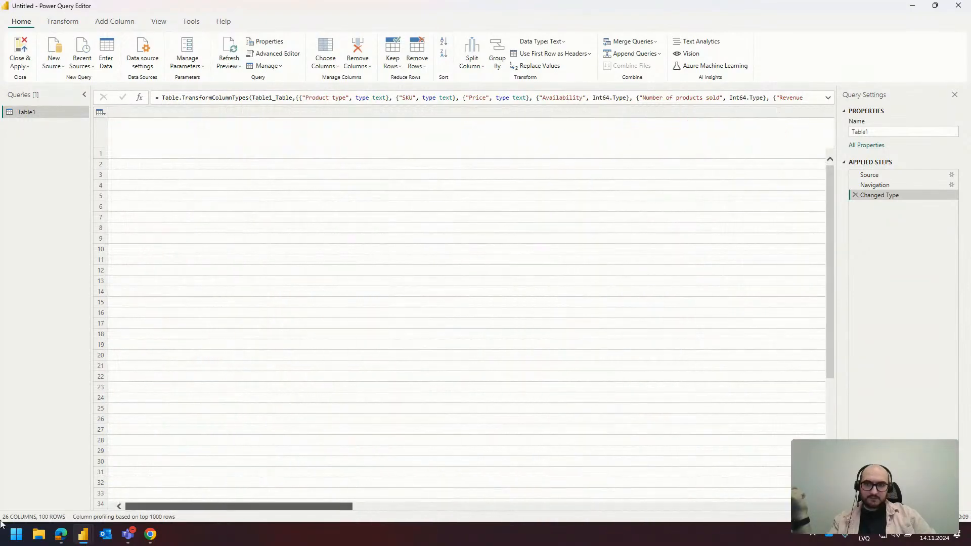
click(115, 21)
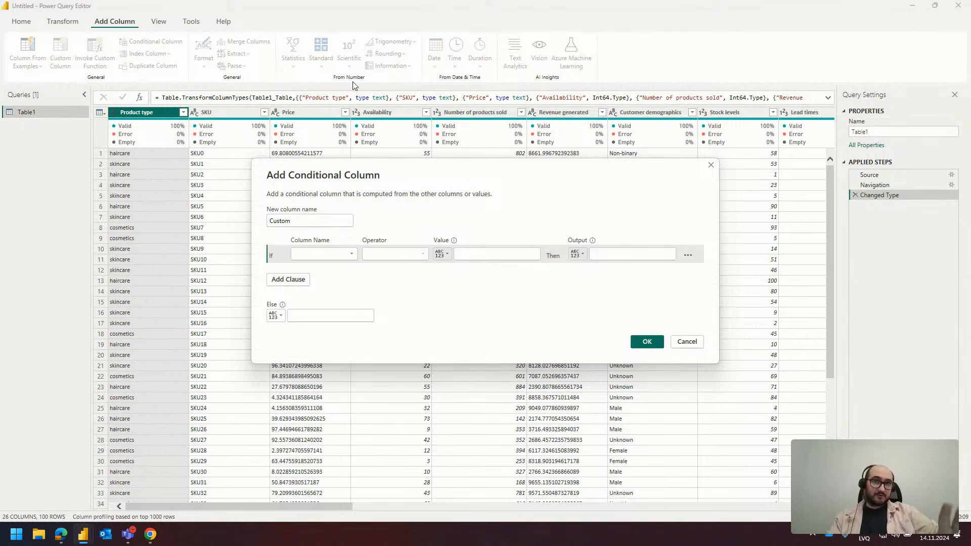
click(321, 254)
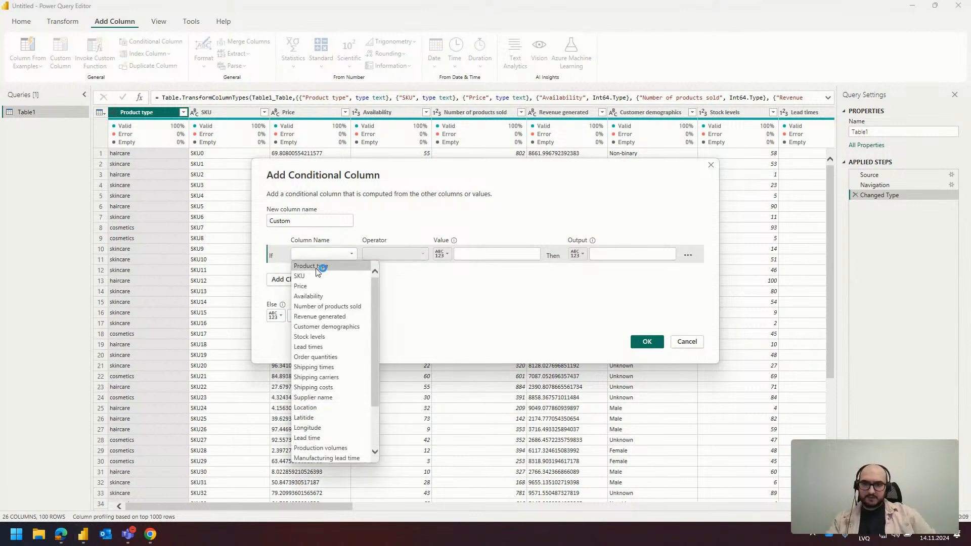
click(316, 267)
click(386, 255)
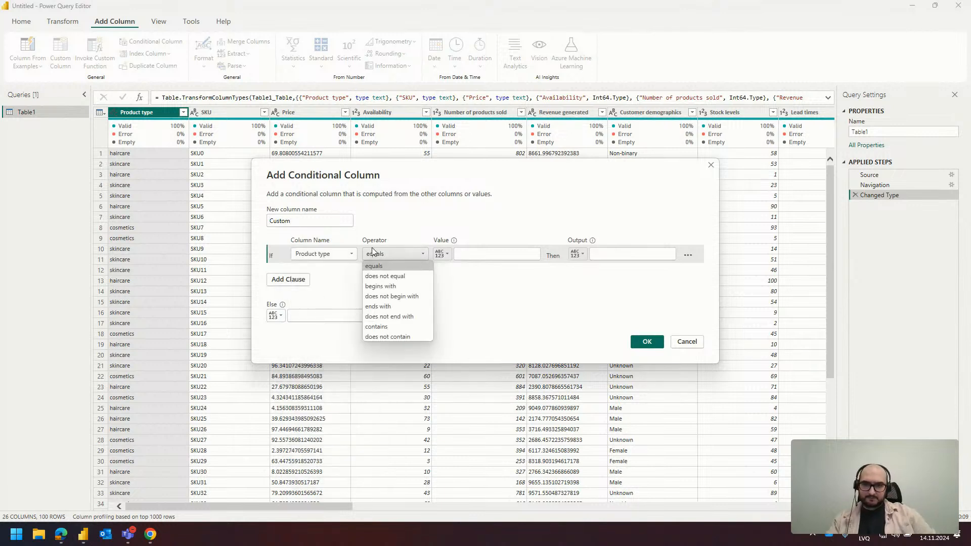
- Try Defect rates as the first condition's column with the operator "does not begin with"
click(332, 253)
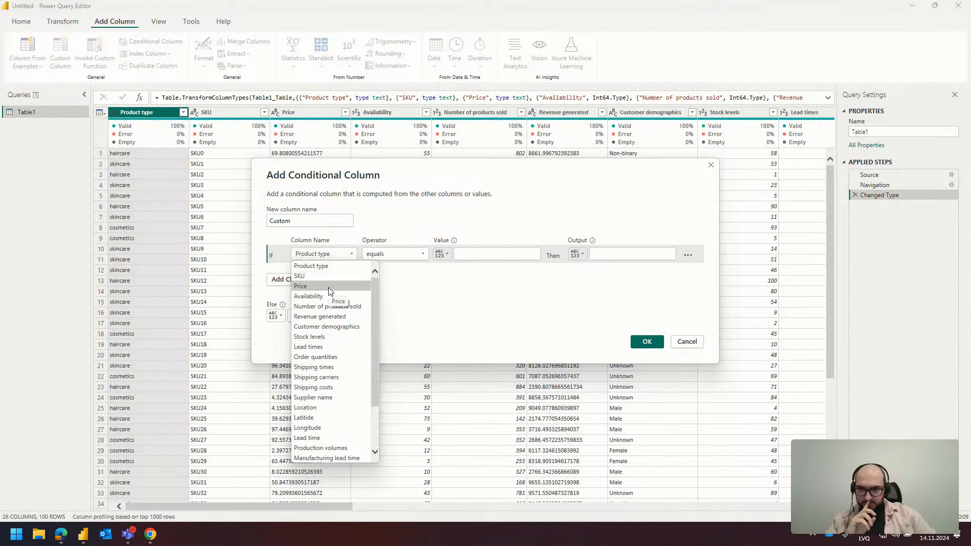
scroll(316, 450, down, 3)
click(319, 442)
click(415, 254)
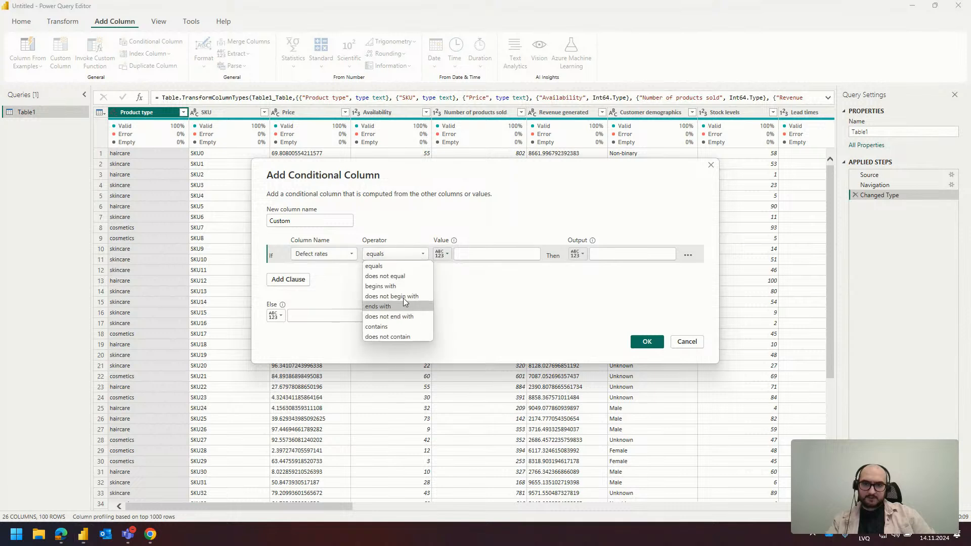
click(405, 296)
click(396, 257)
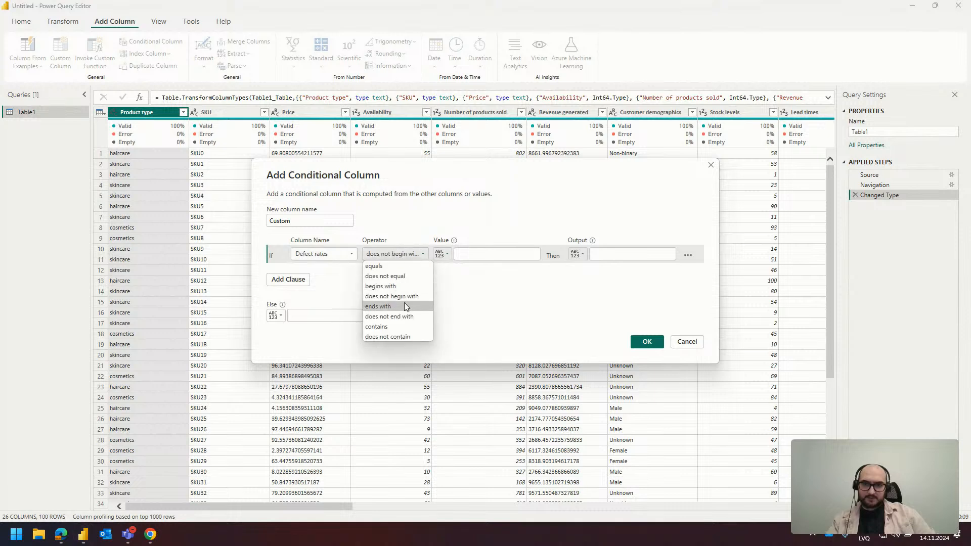
click(396, 255)
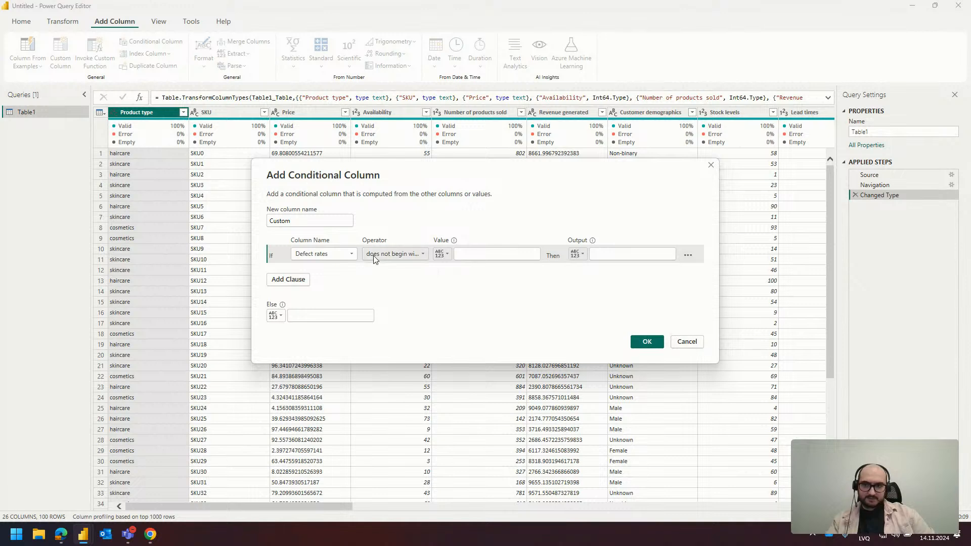
- Set the first condition to output 13 when Product type equals haircare
click(330, 253)
scroll(335, 284, up, 1)
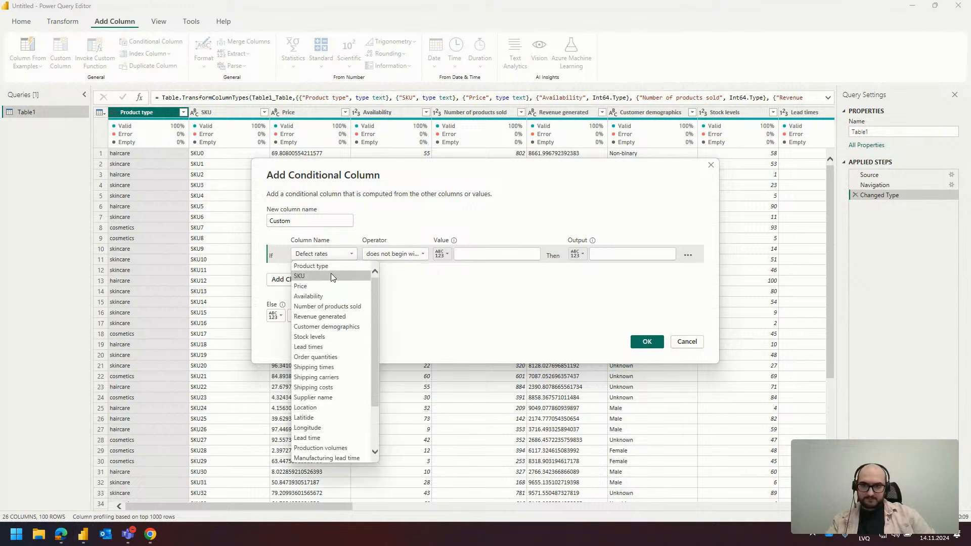
click(329, 267)
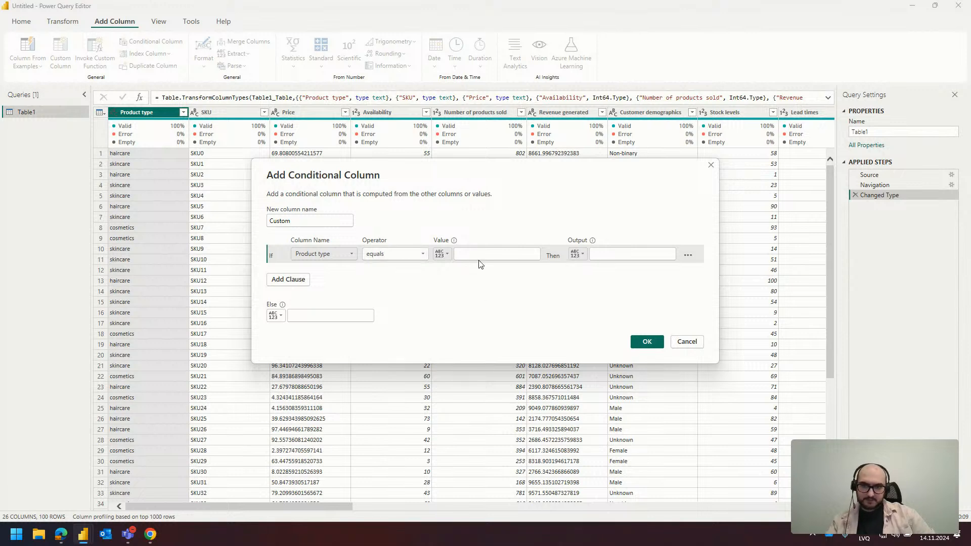
click(458, 255)
text(haircare)
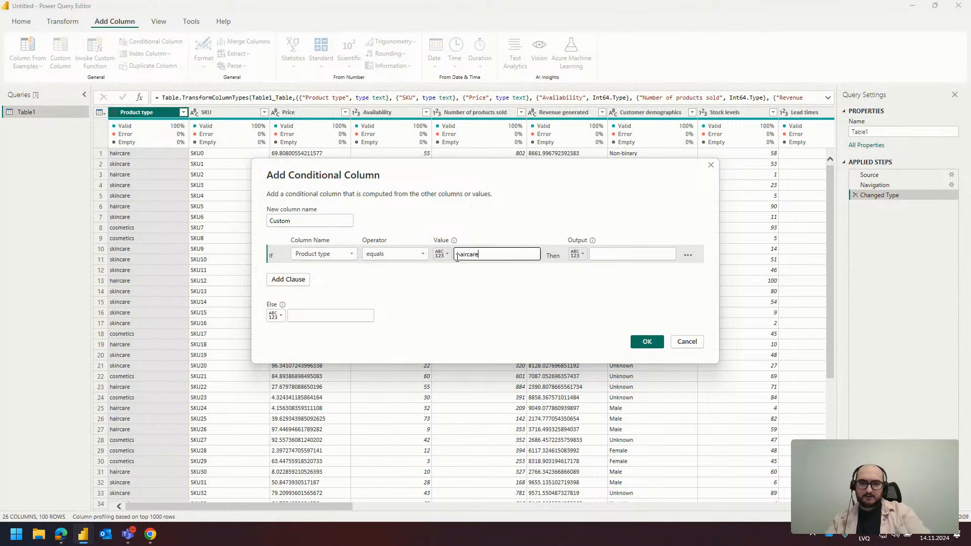
click(618, 254)
text(13)
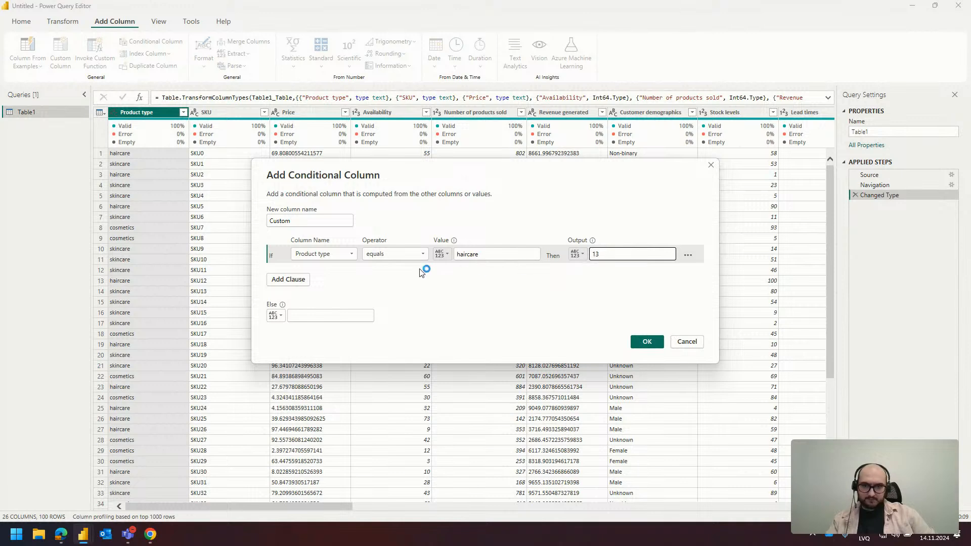
- Add an else-if clause that outputs abc when Product type equals skincare
click(288, 279)
click(324, 273)
click(312, 284)
click(395, 272)
click(475, 274)
text(skincare)
click(610, 273)
text(abc)
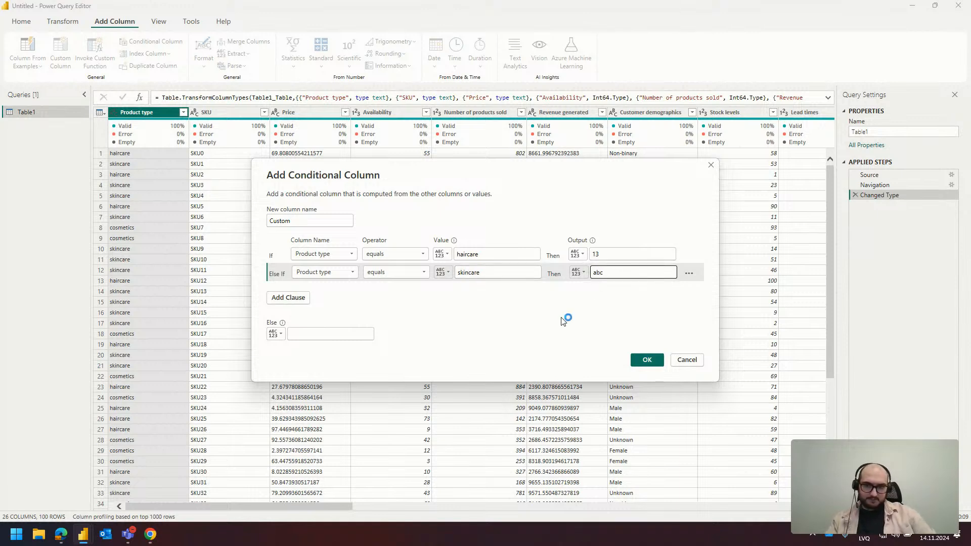
- Set the else output to "nothing" and create the conditional column
click(346, 334)
text(nothing)
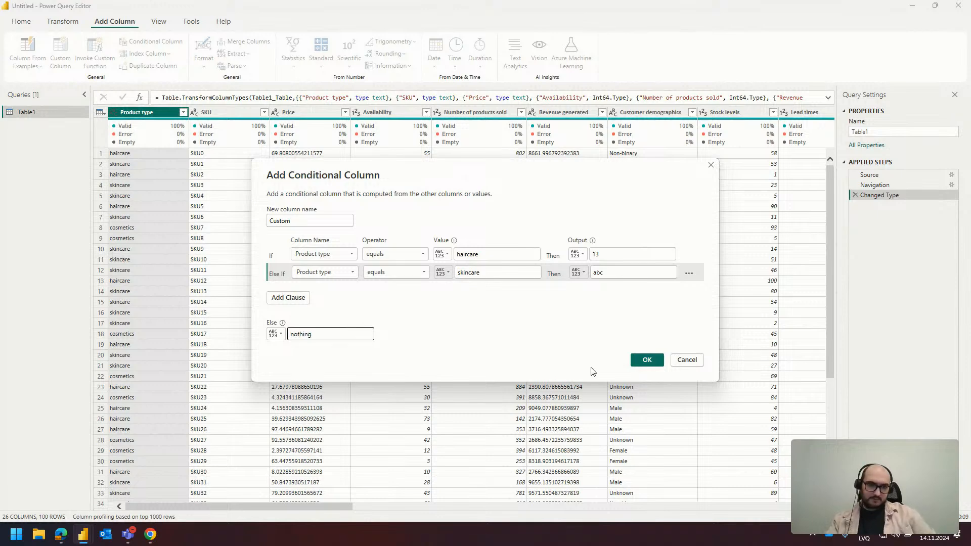
click(646, 362)
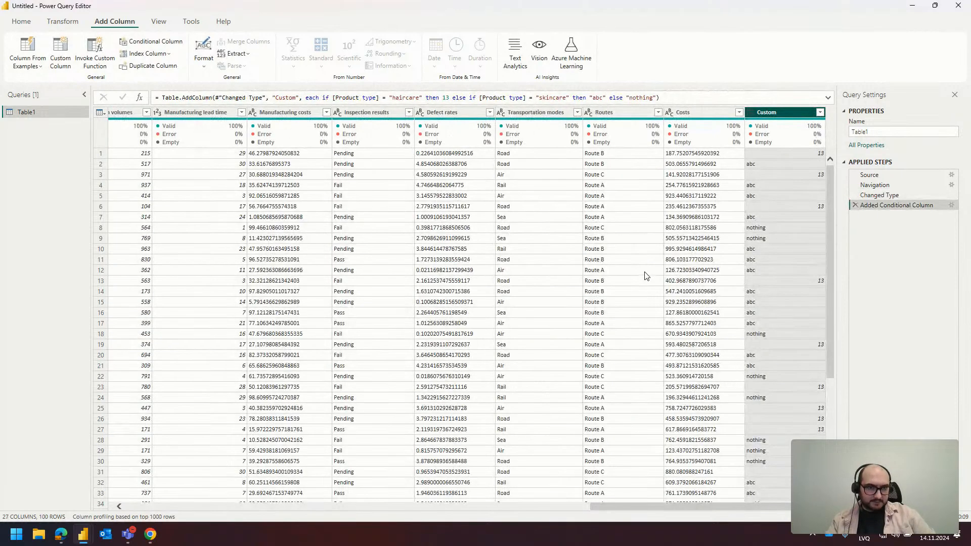
- Inspect the Costs and Custom columns, and delete the Added Conditional Column step from the query
click(728, 113)
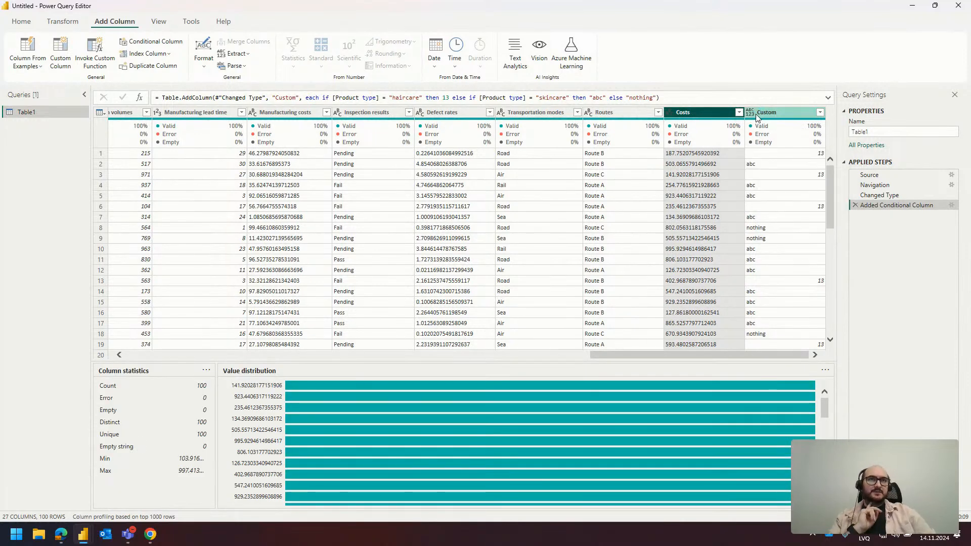
mouse_move(752, 123)
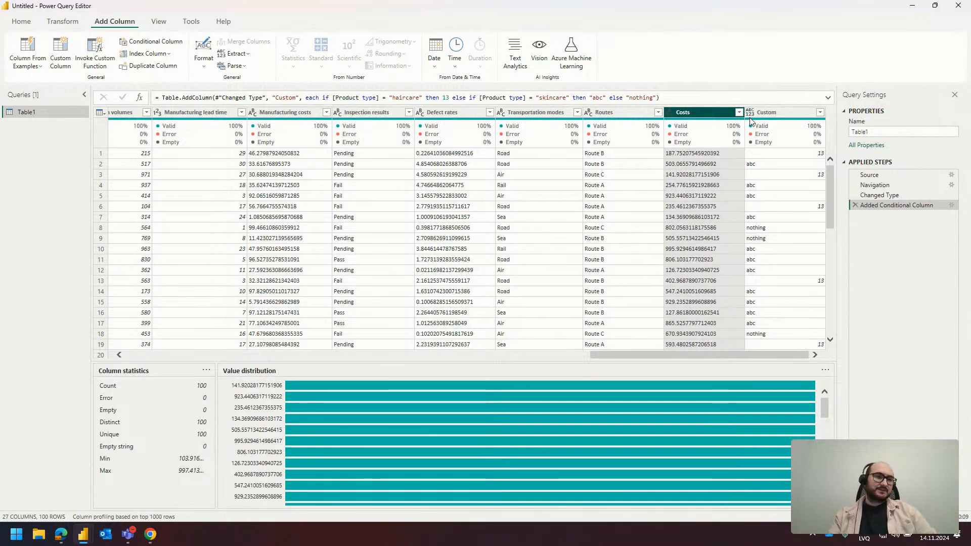
mouse_move(781, 136)
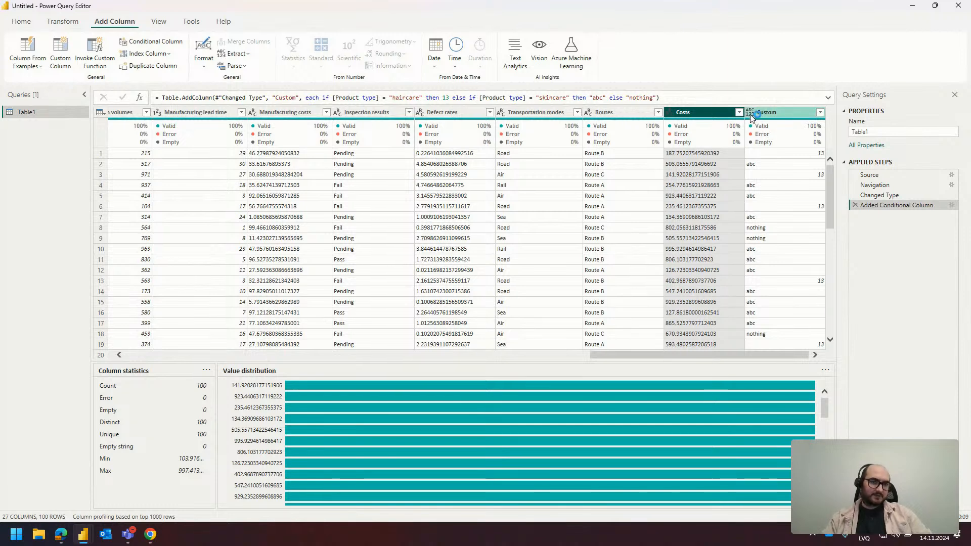
click(855, 205)
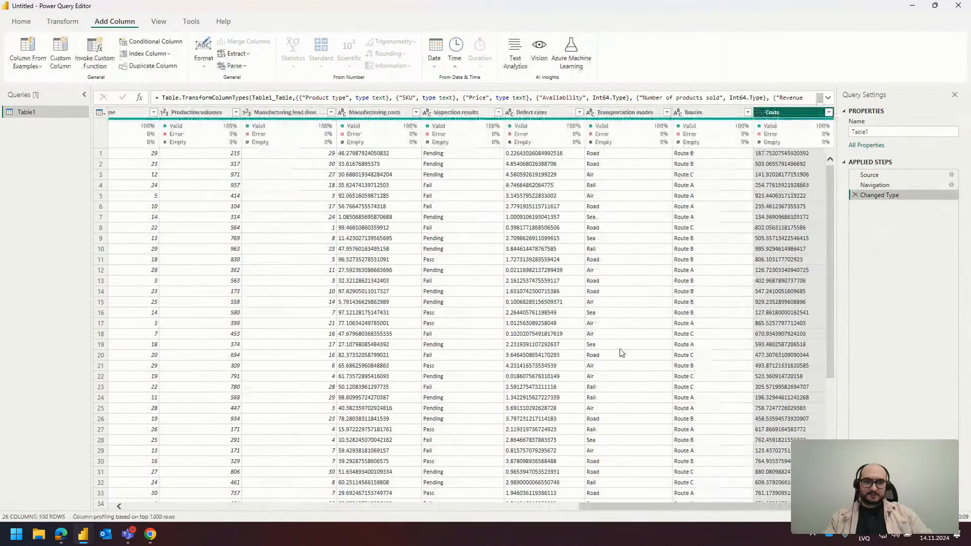
- Try changing the Price column's data type to Decimal Number, replacing the current type conversion
drag(646, 506, 50, 505)
click(296, 112)
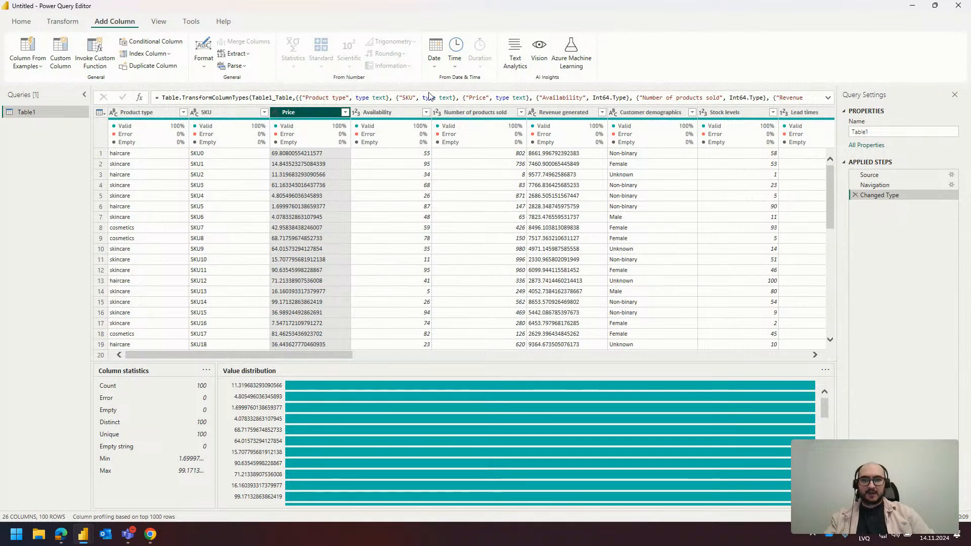
click(395, 114)
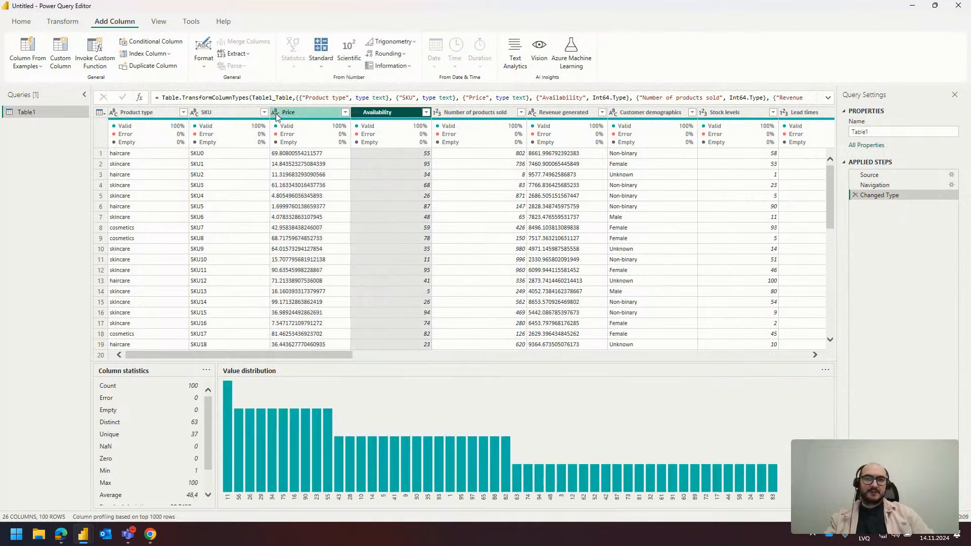
click(276, 113)
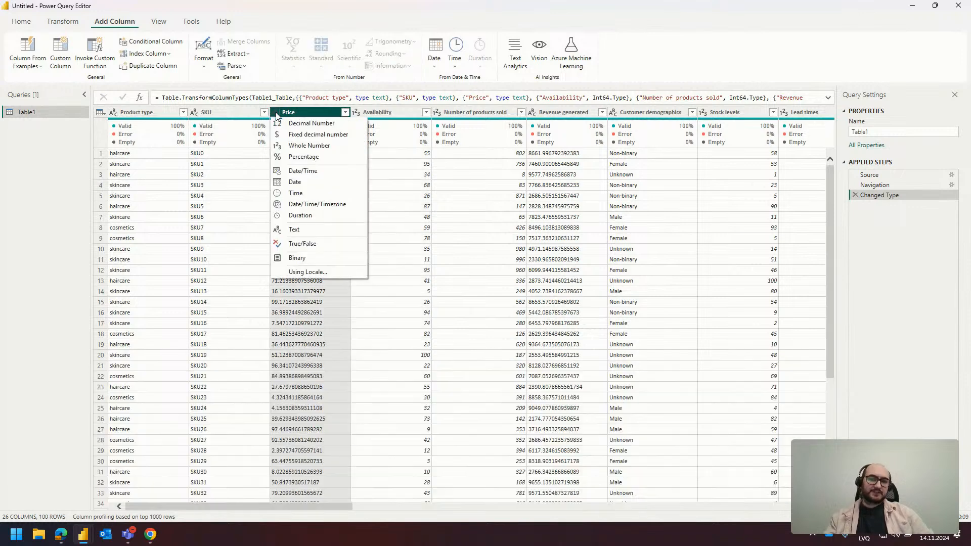
click(316, 125)
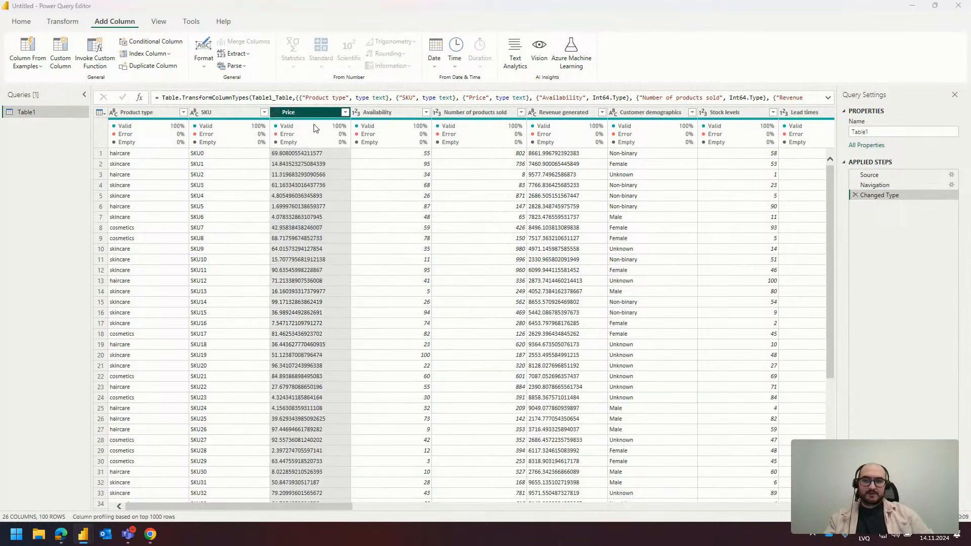
click(509, 287)
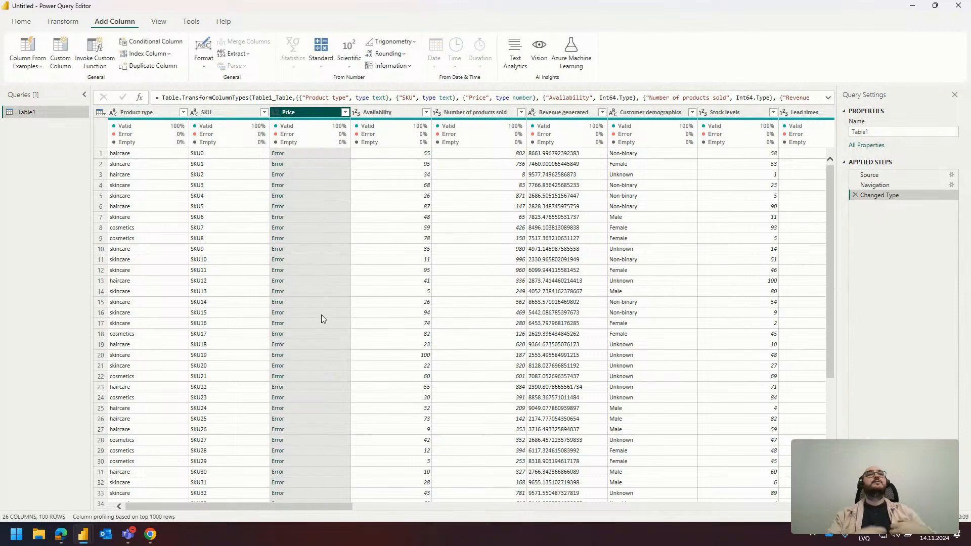
- Delete the automatic Changed Type step from Table1's applied steps
click(856, 195)
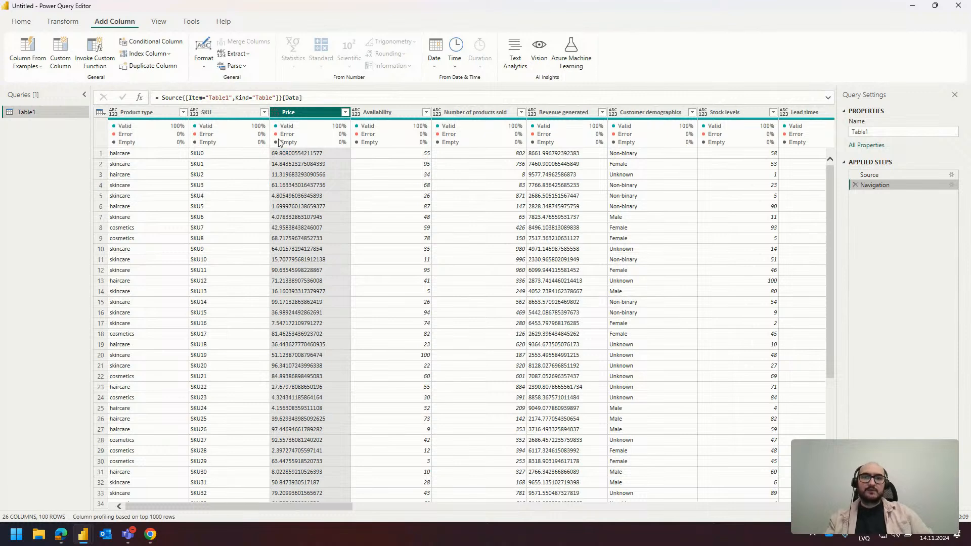
- Replace "." with "," in the Price column's values and convert the column to Decimal Number
right_click(297, 113)
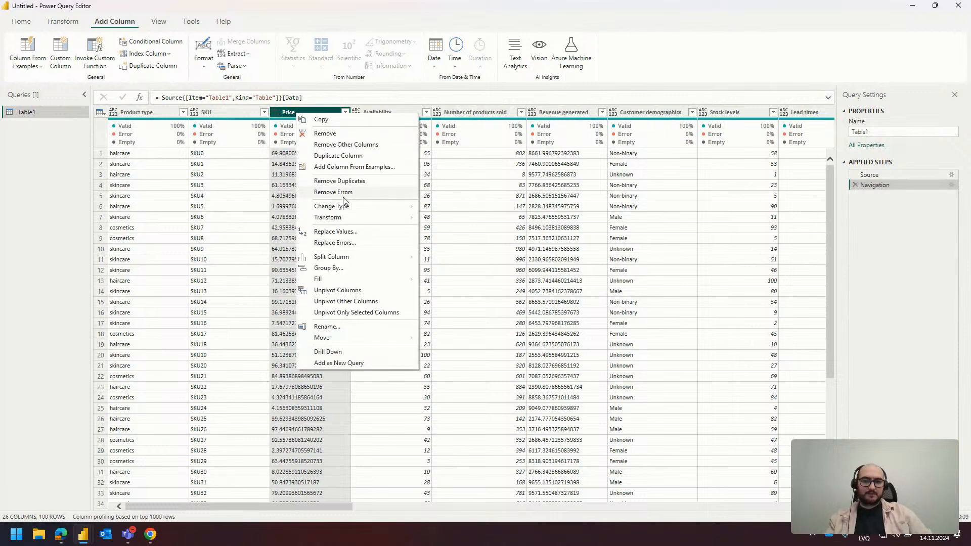
click(338, 234)
text(.)
click(341, 269)
text(,)
click(590, 316)
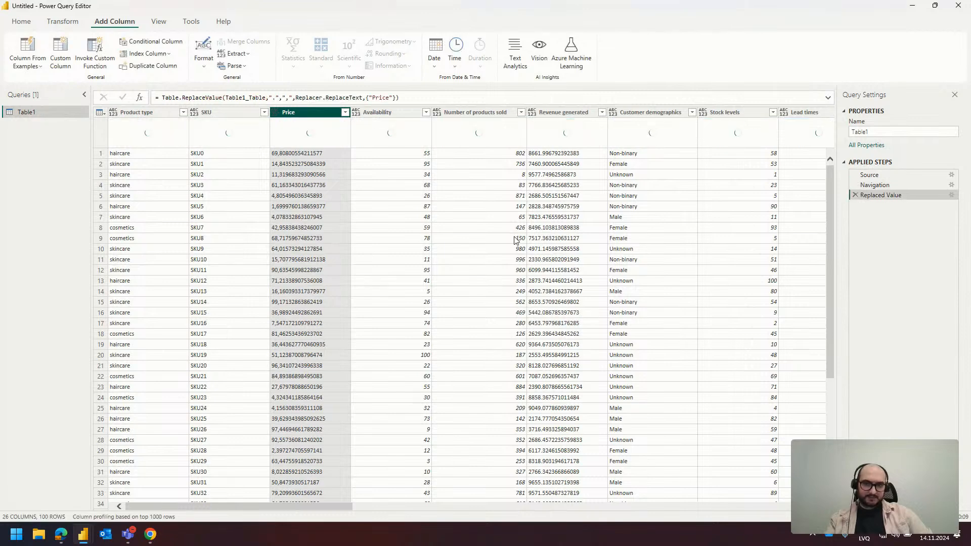
click(282, 112)
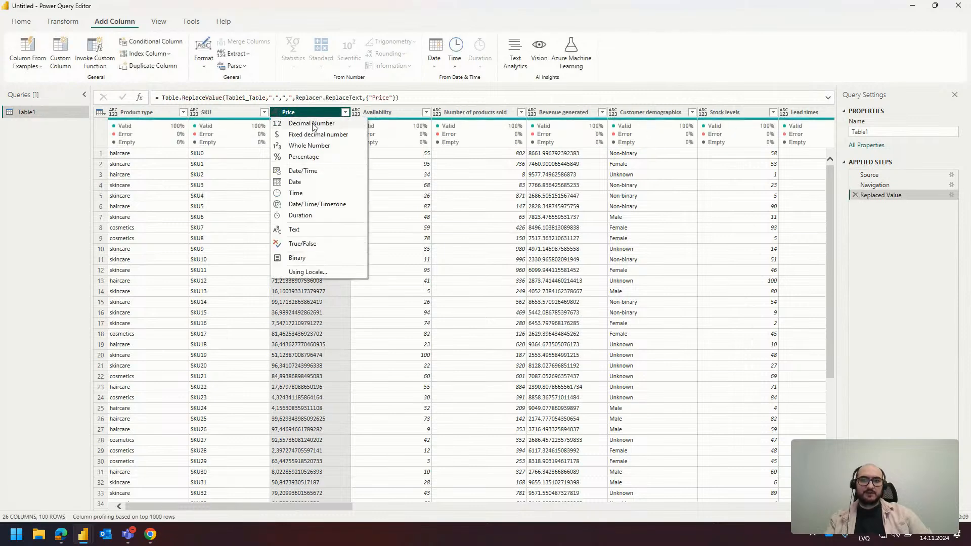
click(298, 122)
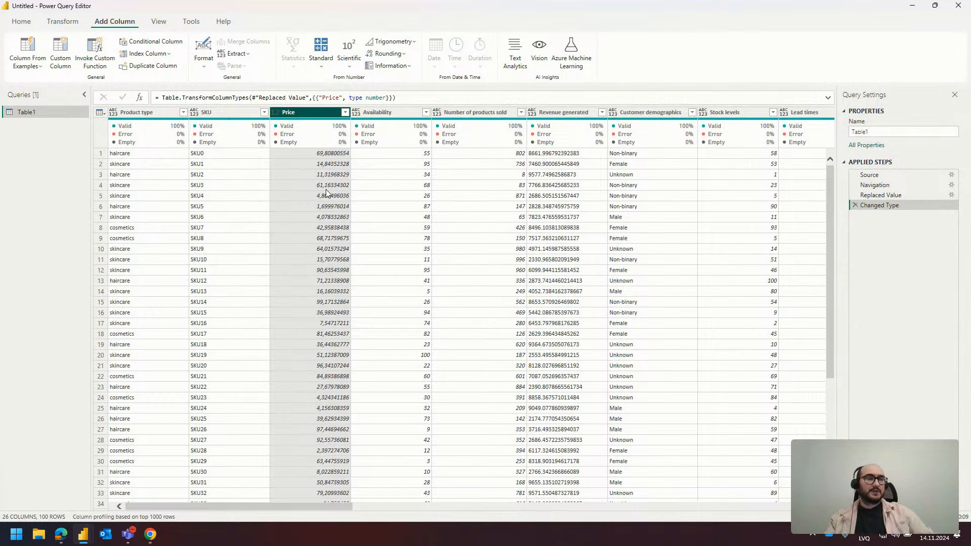
- Delete the Changed Type and Replaced Value steps applied to the Price column
click(855, 204)
click(856, 196)
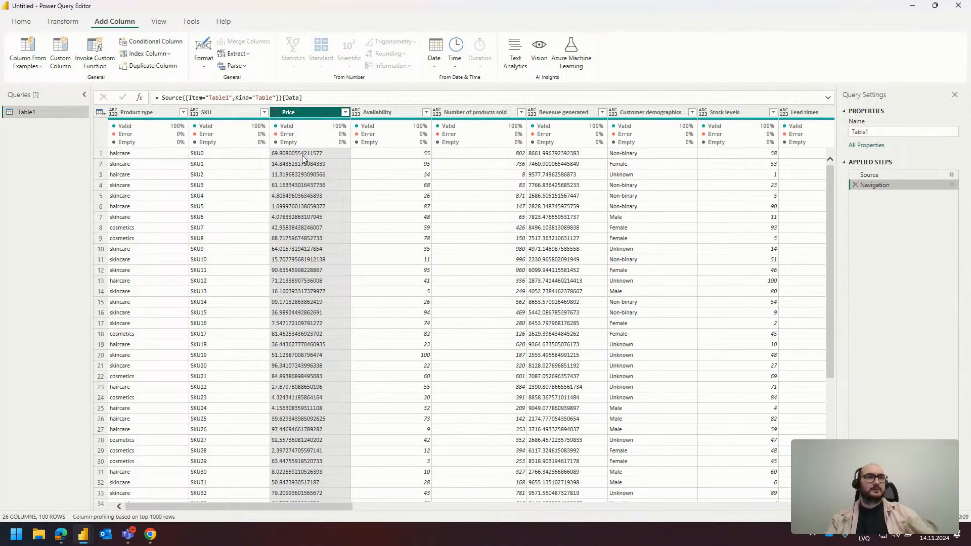
- Convert the Price column to Fixed decimal number using the English (United States) locale
right_click(302, 114)
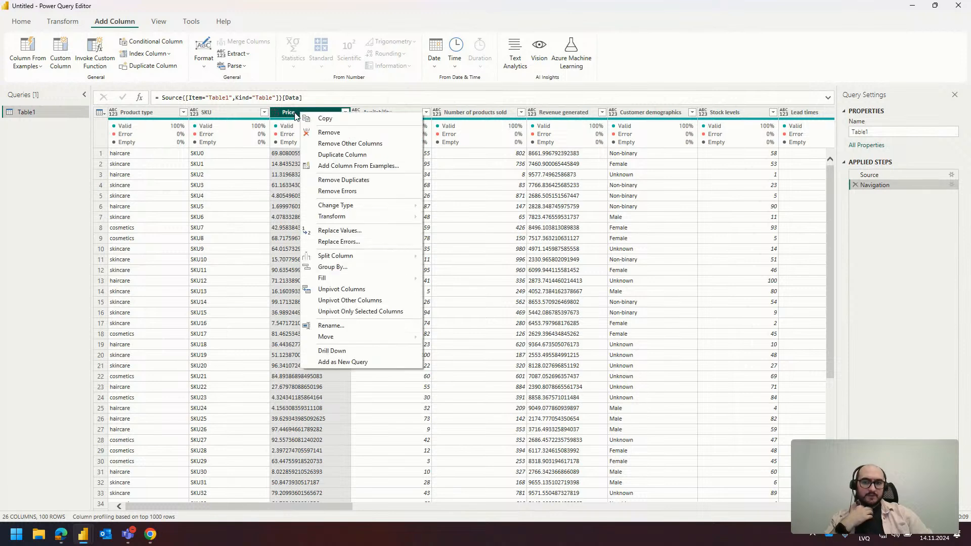
mouse_move(367, 209)
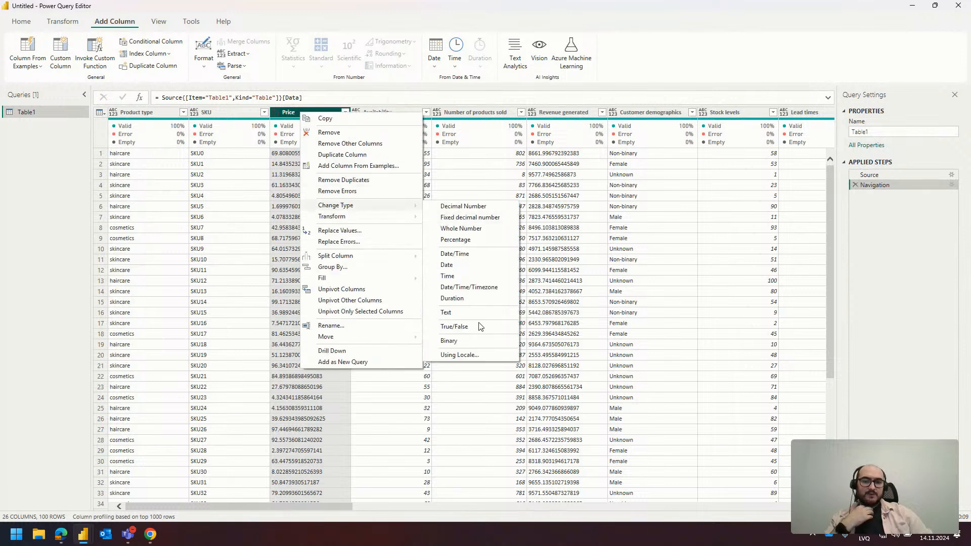
click(481, 359)
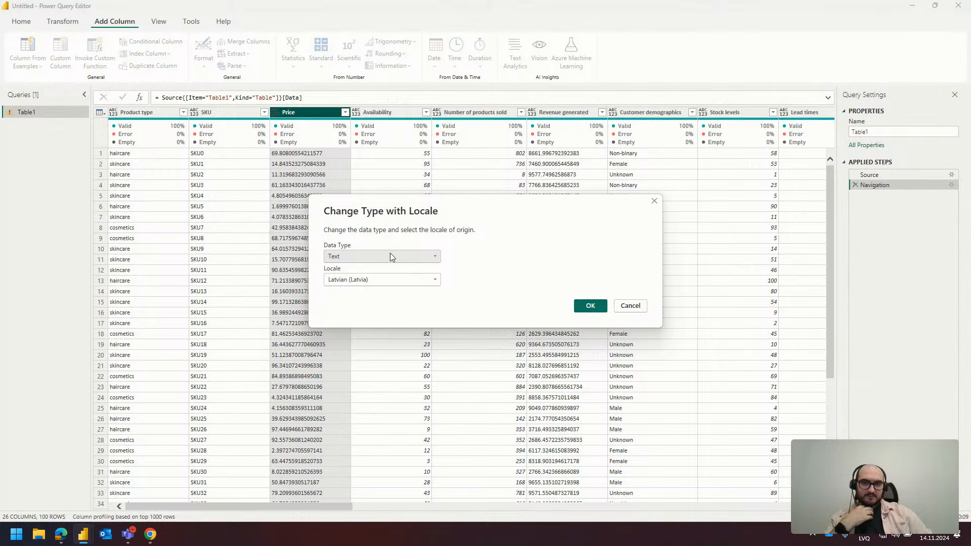
click(391, 255)
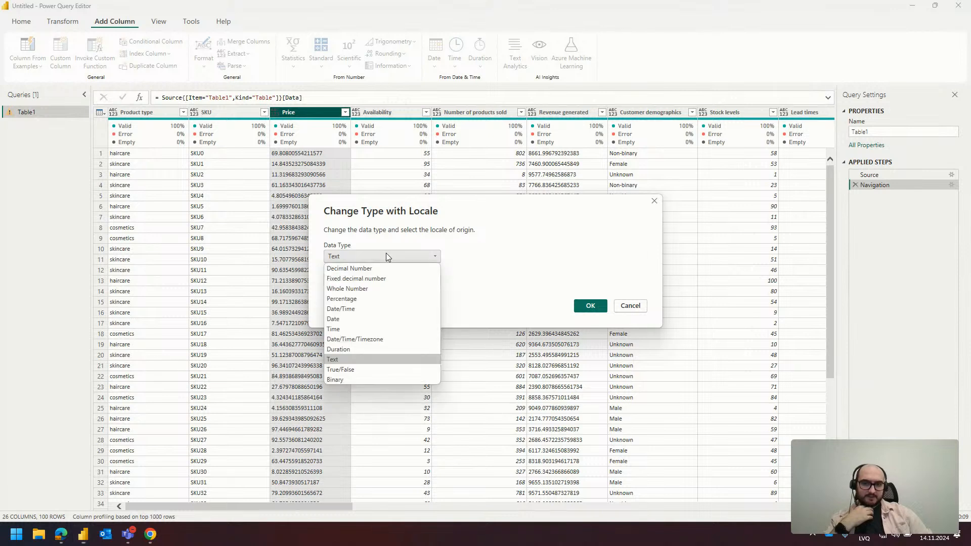
click(373, 281)
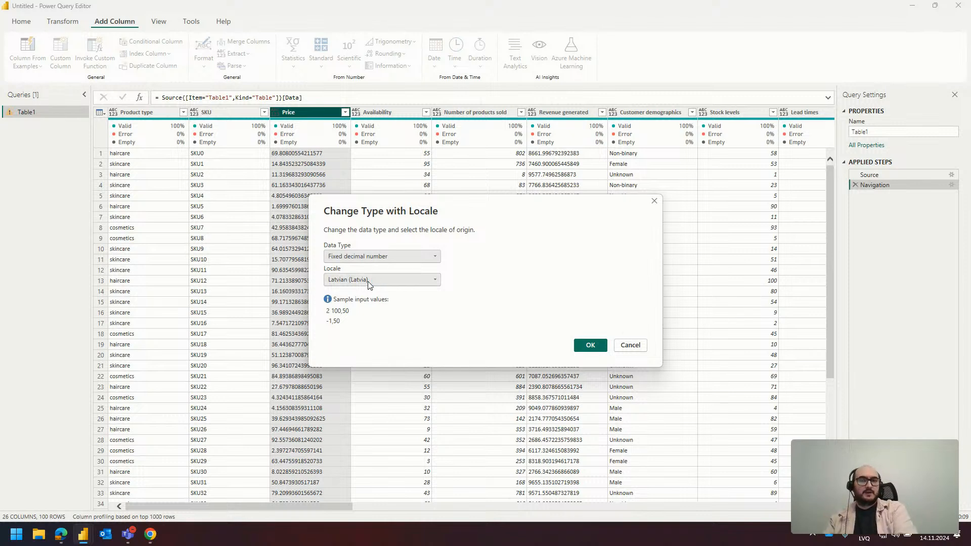
click(369, 281)
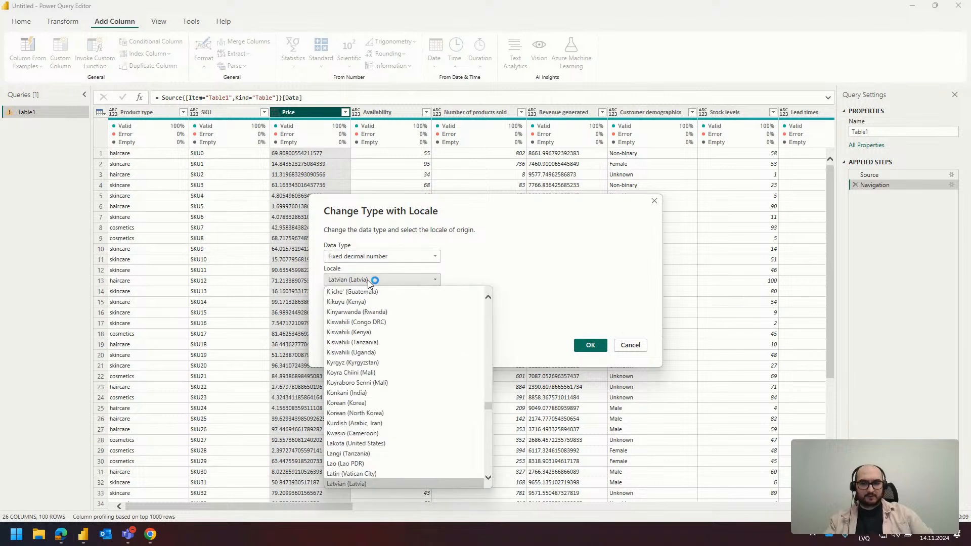
scroll(374, 353, up, 20)
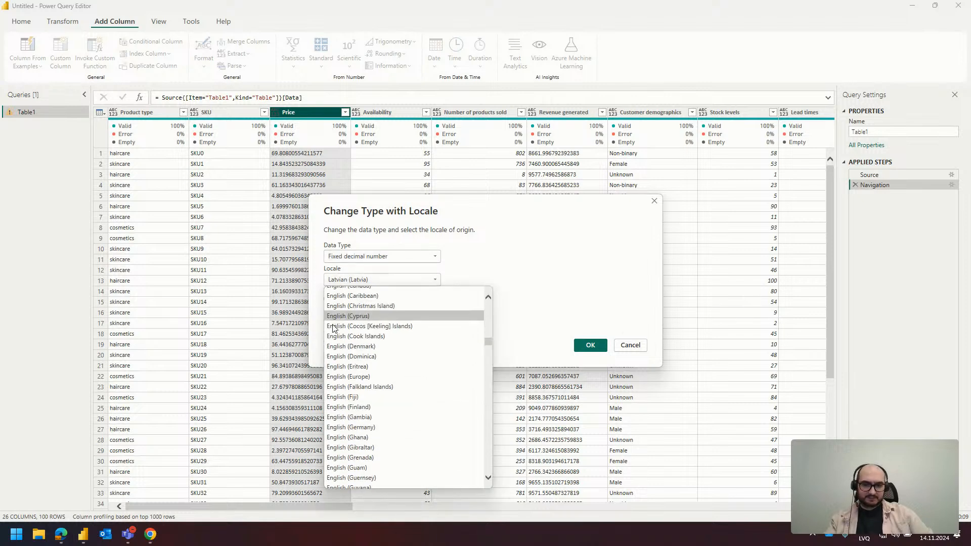
scroll(354, 355, down, 20)
scroll(373, 379, down, 5)
click(350, 322)
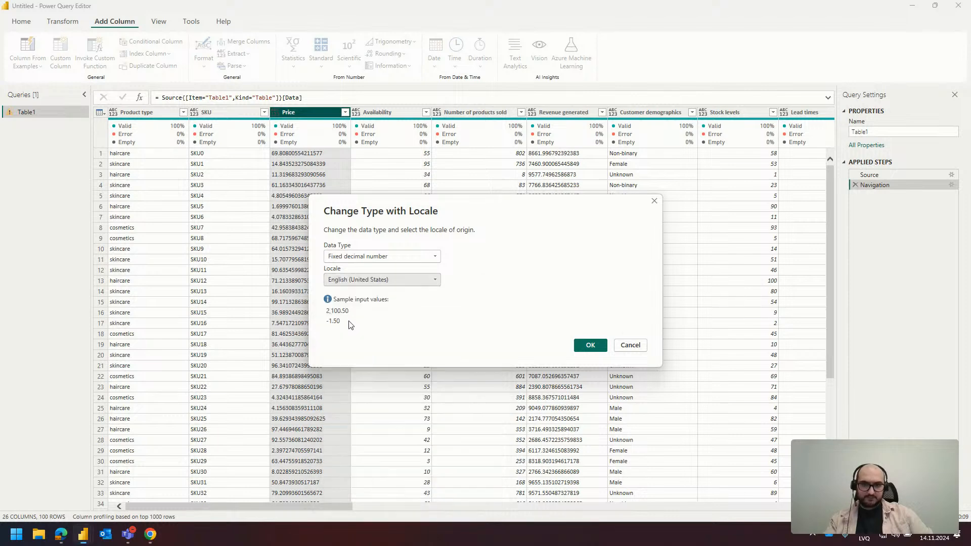
click(591, 349)
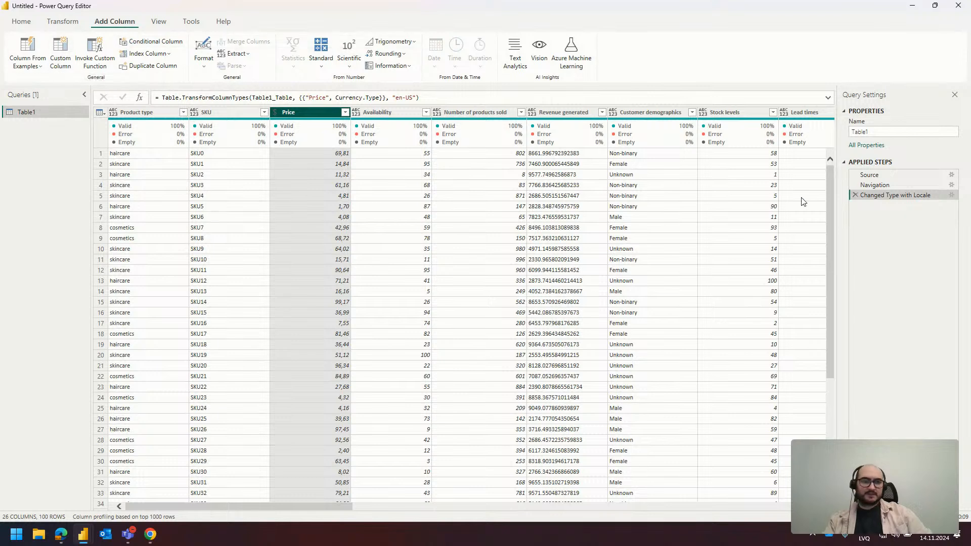
- Delete the Table1 query and confirm its removal
right_click(61, 114)
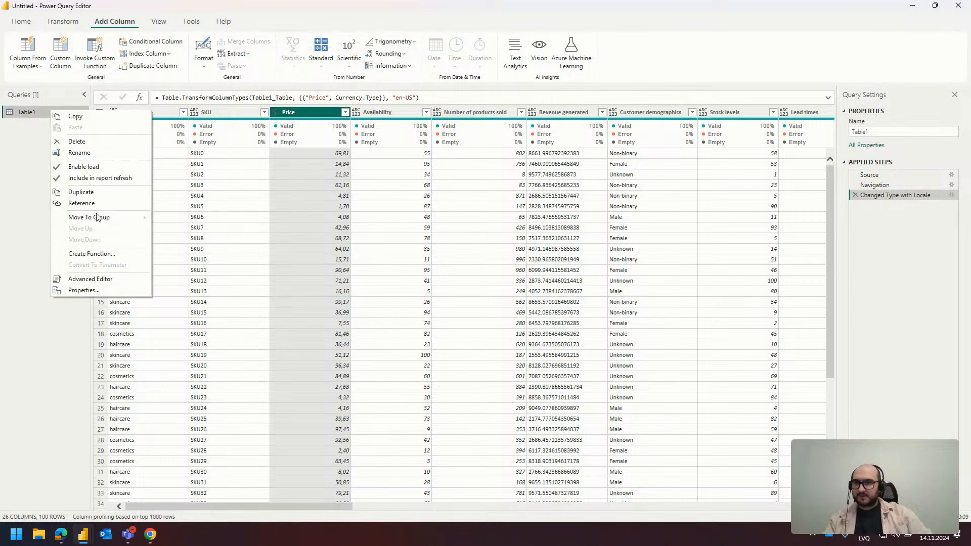
click(77, 142)
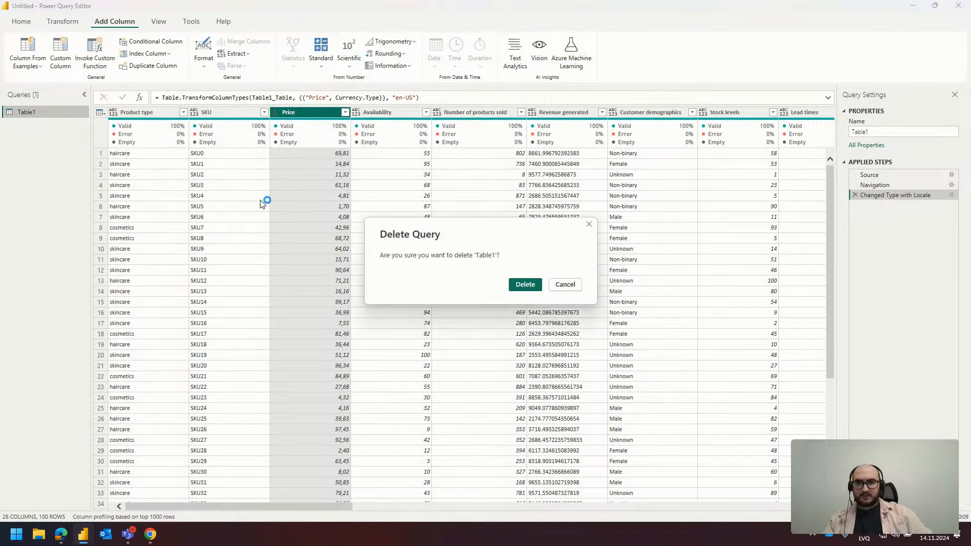
key(Return)
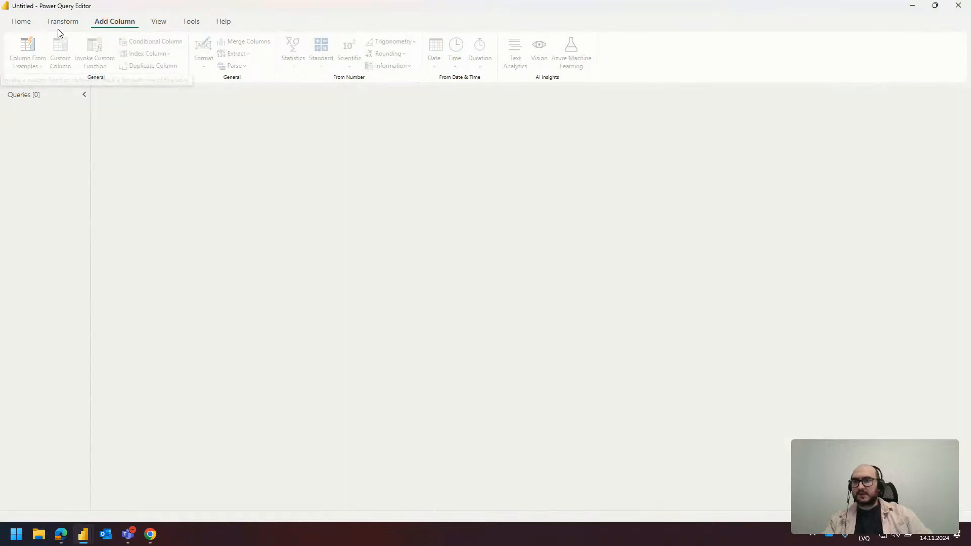
- Import Table1 again from the Supply_chain_dataset.xlsx workbook as a new query
click(12, 23)
click(54, 62)
click(61, 86)
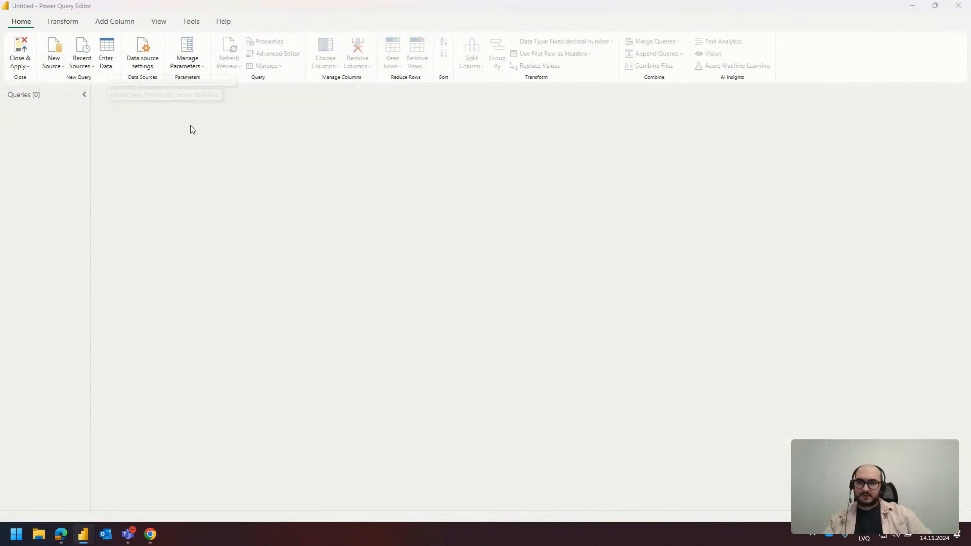
double_click(174, 87)
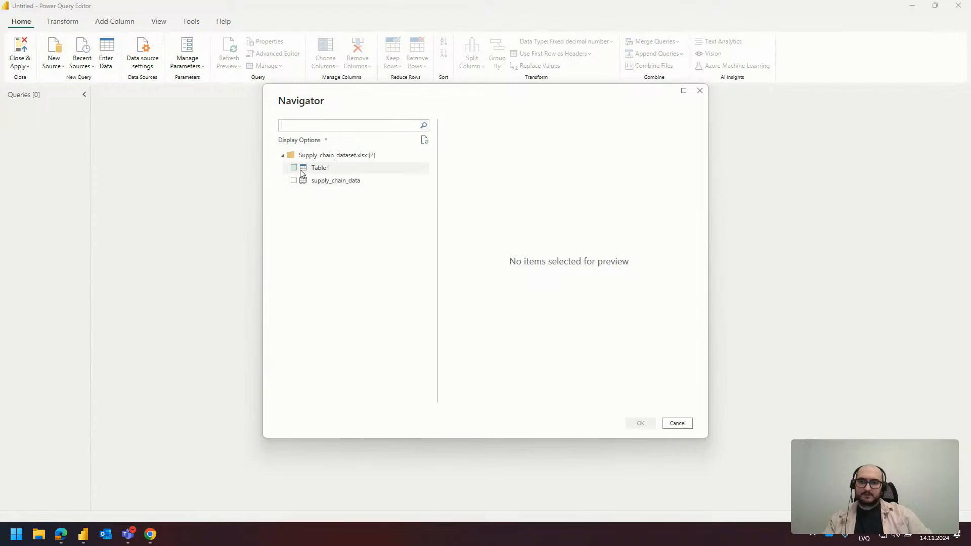
click(295, 169)
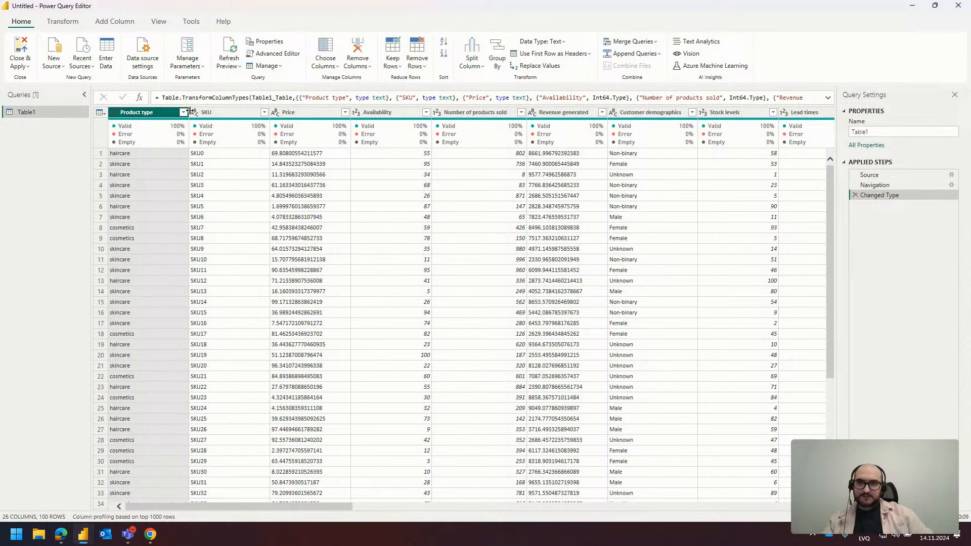
- Convert the Price, Revenue generated, Shipping costs, Latitide, Longitude, Manufacturing costs, Defect rates and Costs columns to Fixed decimal number using the English (United States) locale
right_click(282, 110)
click(277, 113)
click(399, 110)
click(399, 112)
click(304, 112)
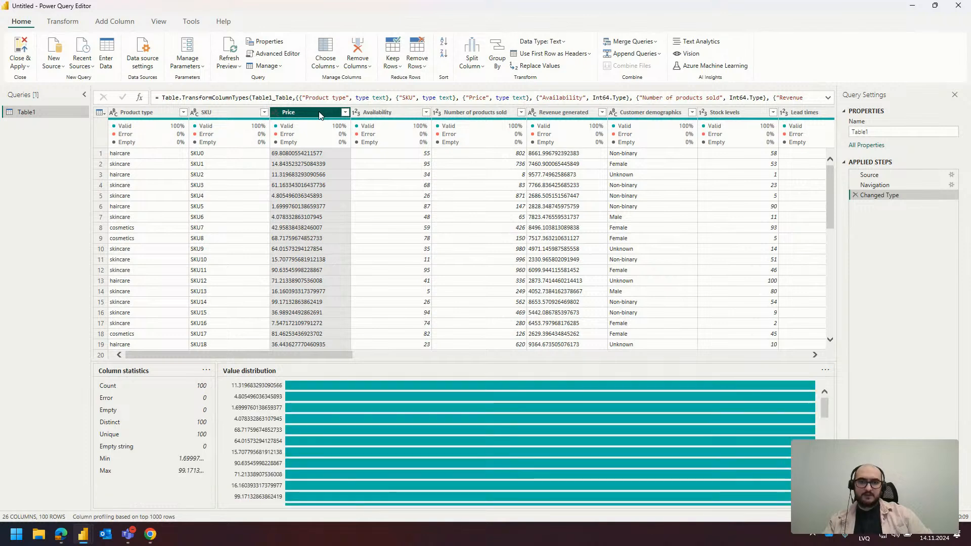
ctrl+click(555, 113)
drag(323, 499, 517, 522)
click(493, 112)
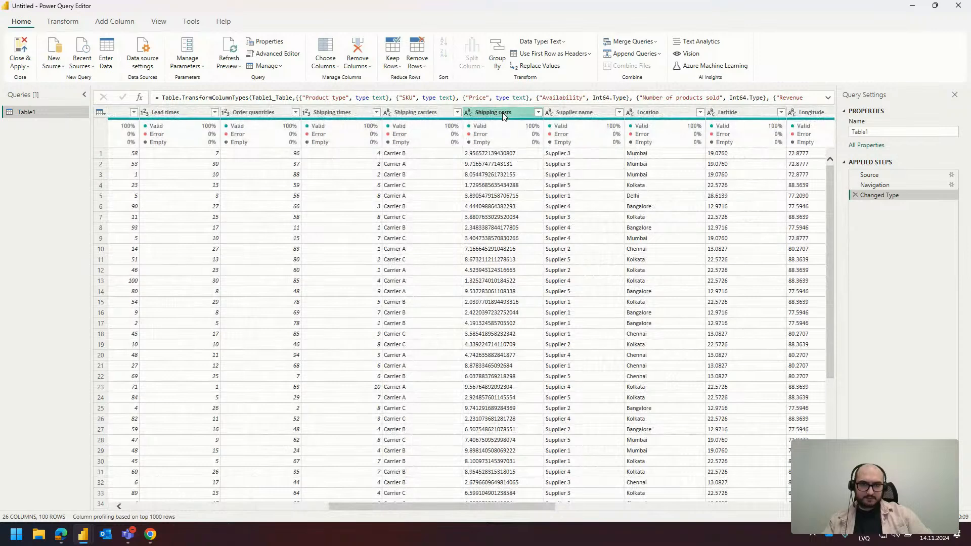
drag(432, 507, 504, 519)
ctrl+click(512, 111)
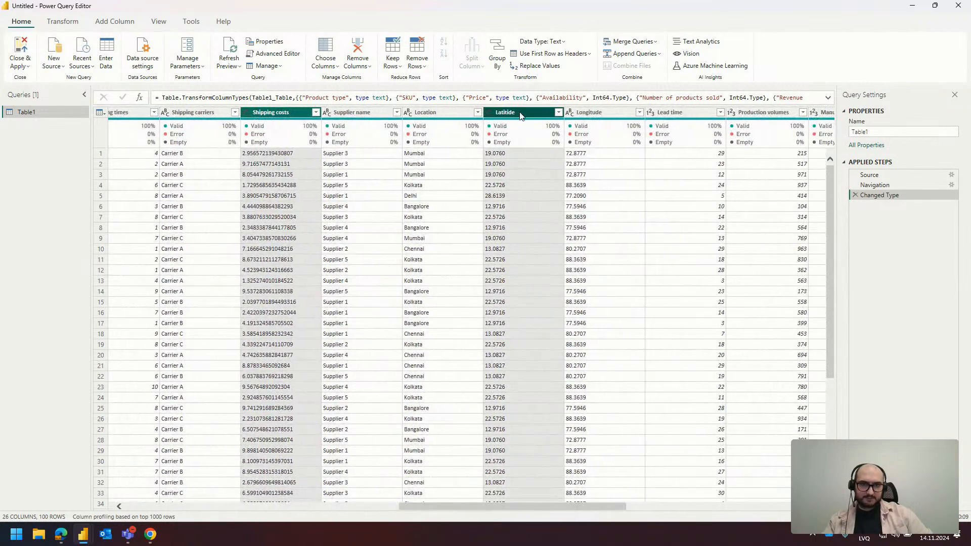
ctrl+click(603, 112)
drag(550, 497, 686, 522)
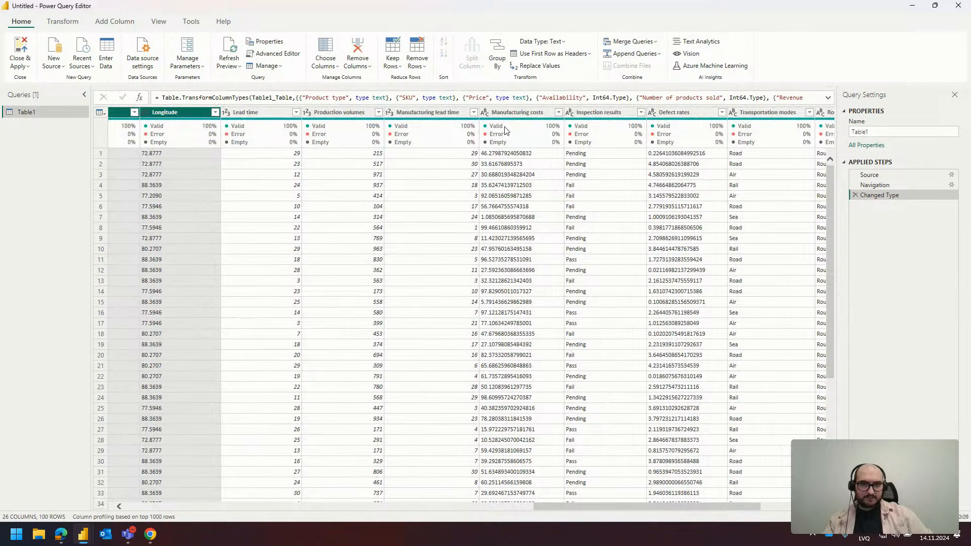
ctrl+click(511, 113)
ctrl+click(678, 112)
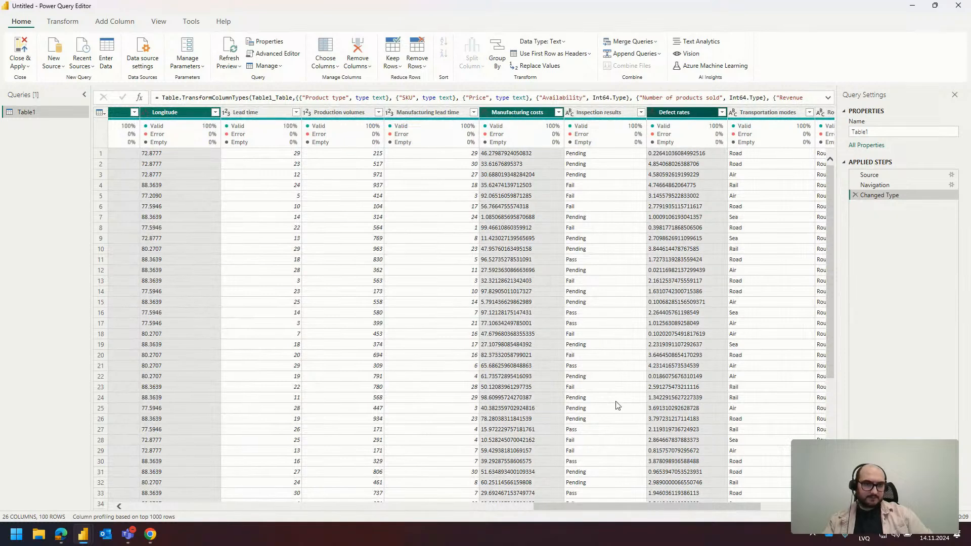
drag(619, 504, 712, 503)
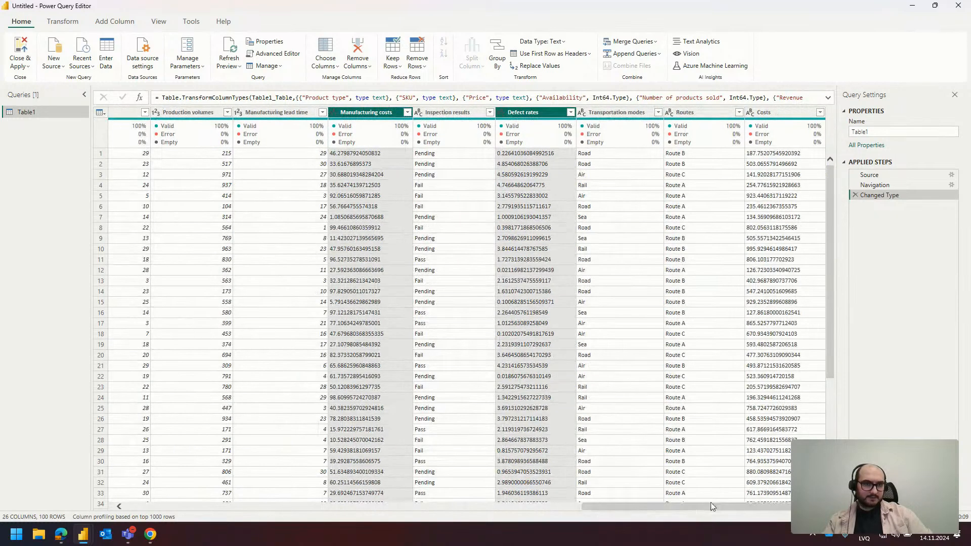
ctrl+click(775, 112)
right_click(773, 116)
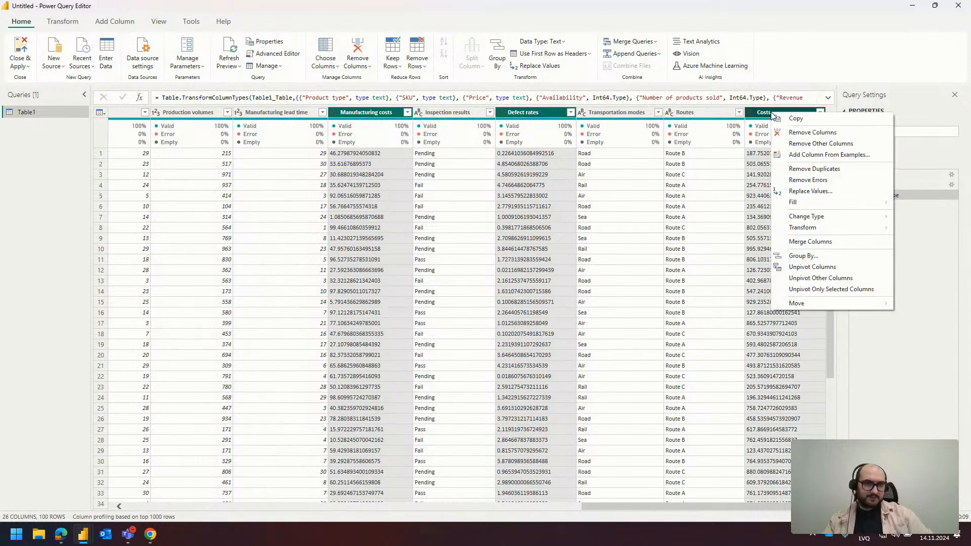
mouse_move(810, 216)
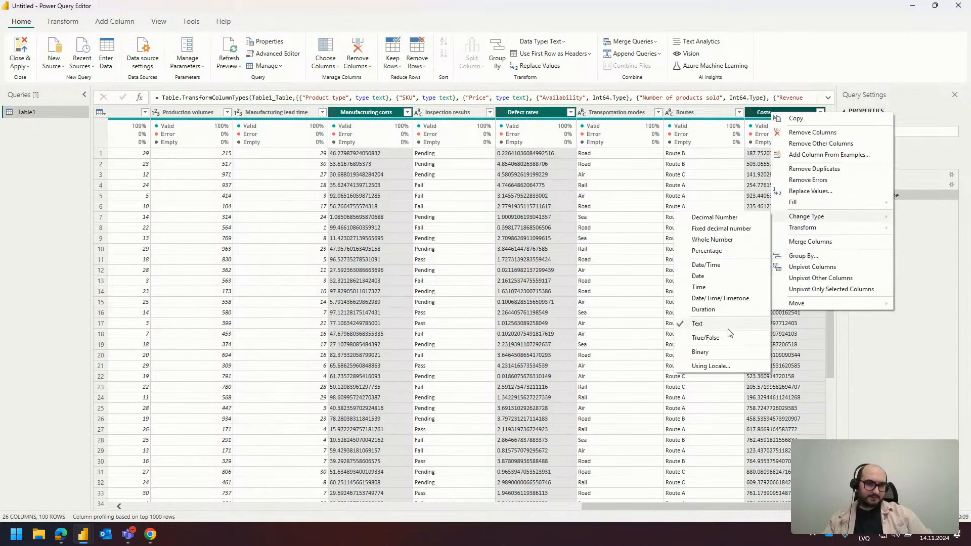
click(725, 371)
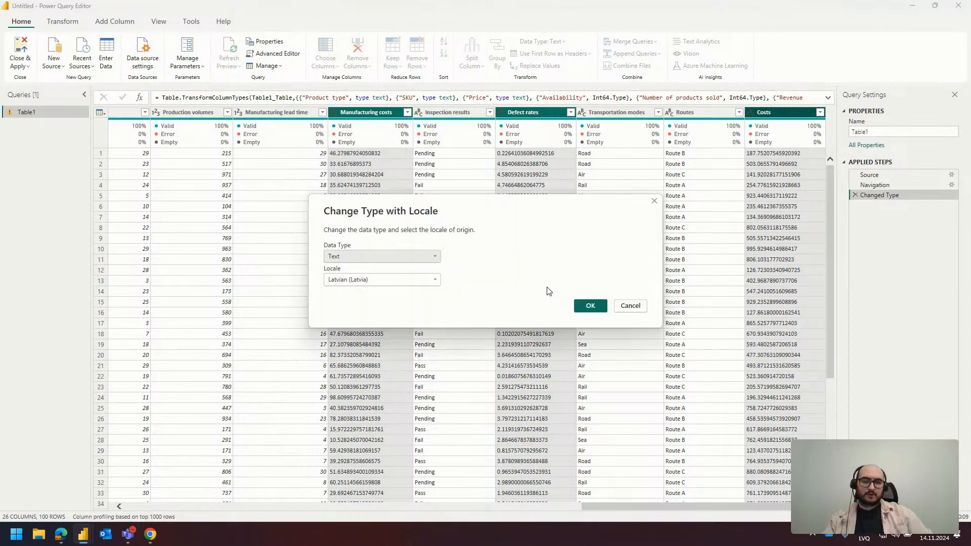
click(427, 257)
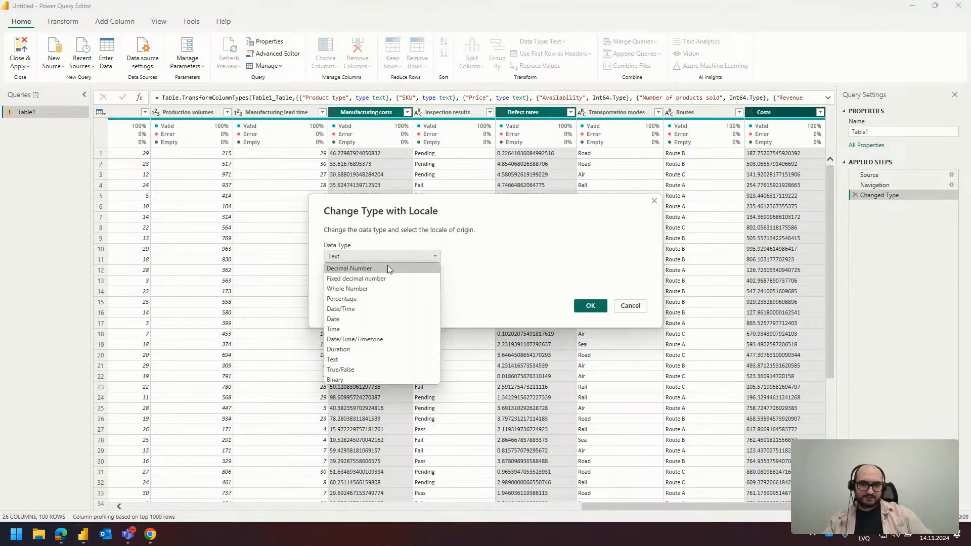
click(357, 279)
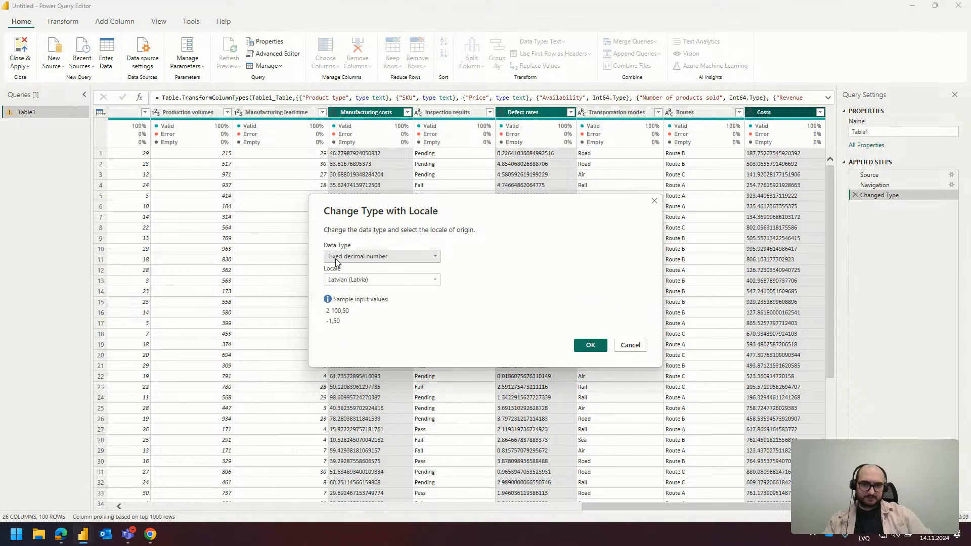
click(353, 279)
scroll(402, 323, down, 20)
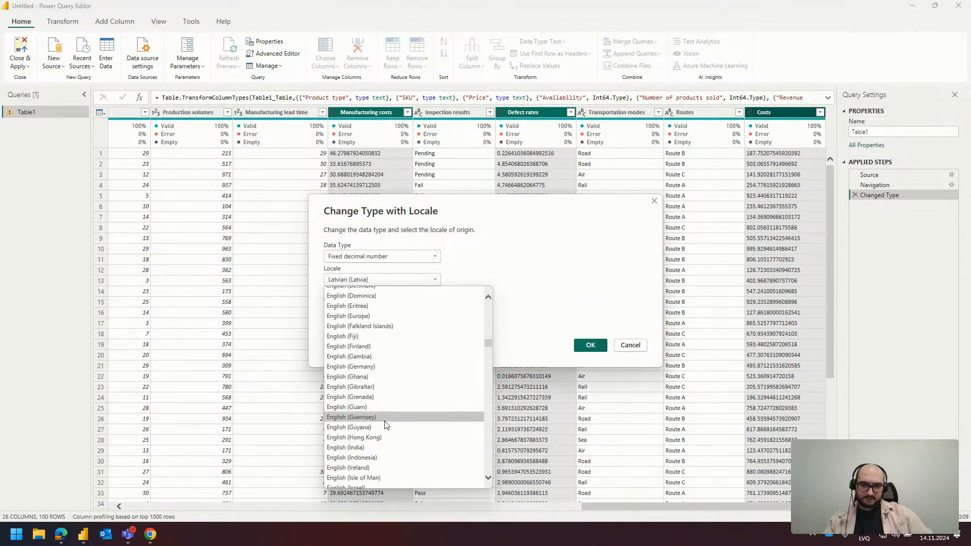
scroll(387, 422, down, 5)
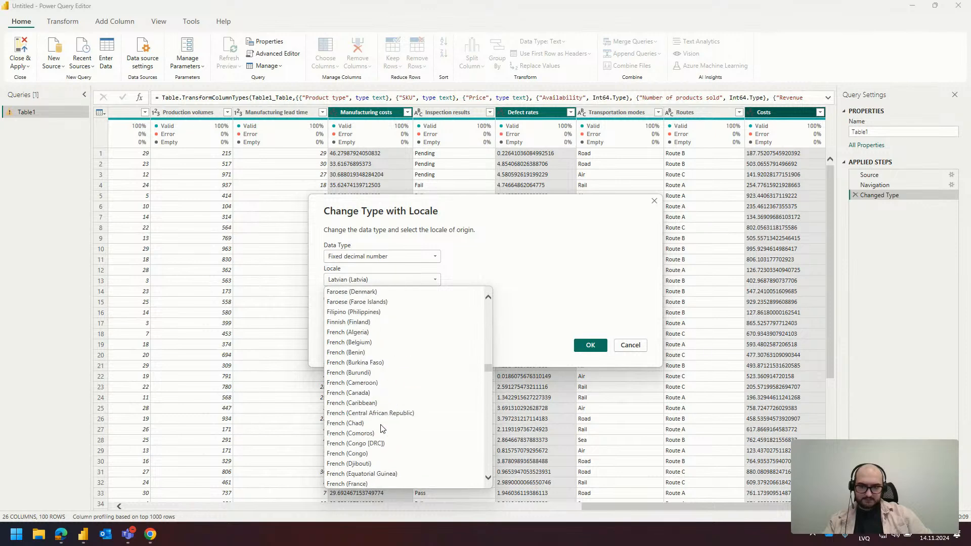
click(379, 413)
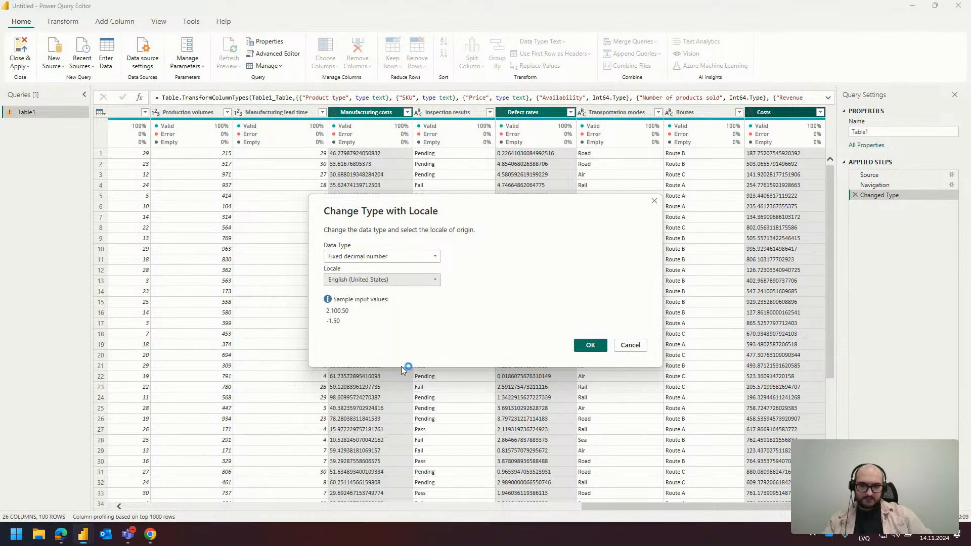
click(587, 347)
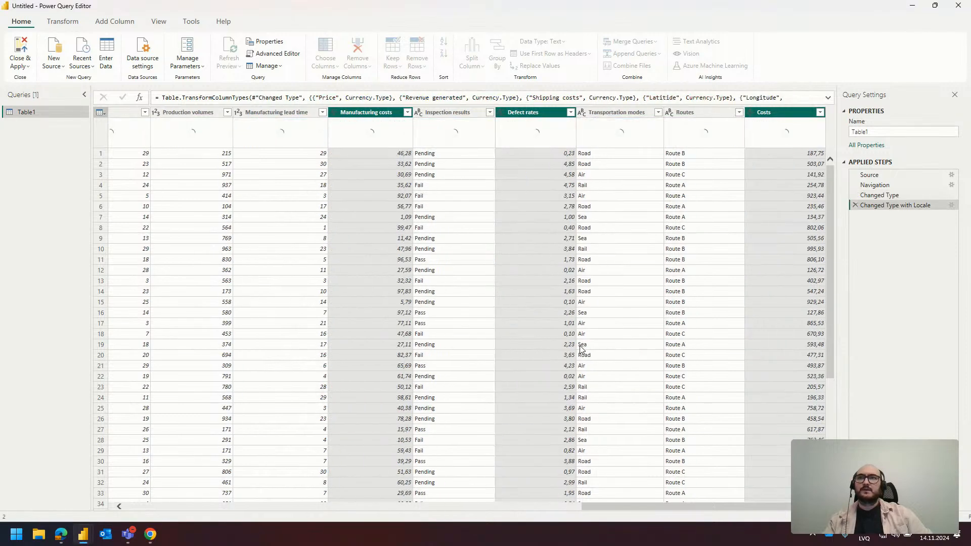
- Review the converted values and data types in Table1's columns, from Costs back to Product type
click(678, 154)
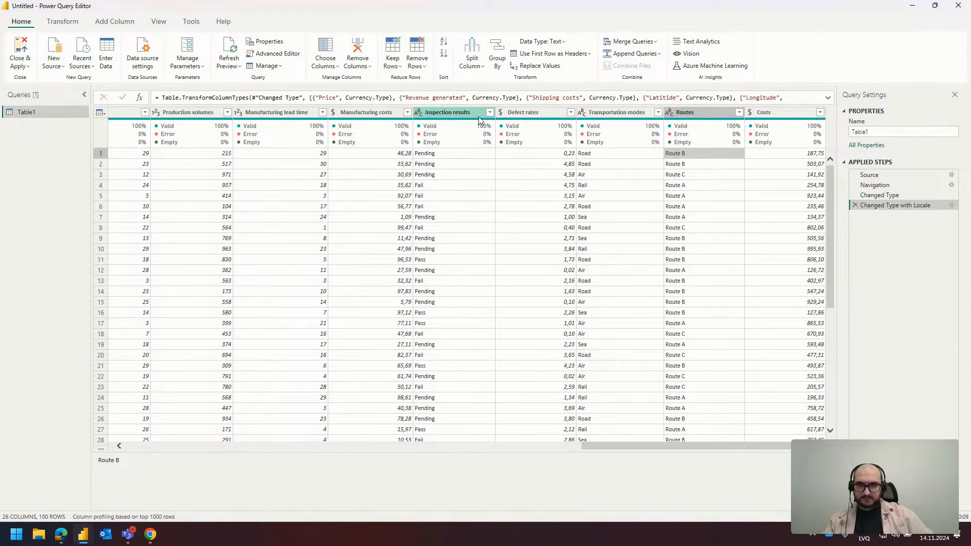
drag(602, 449, 476, 457)
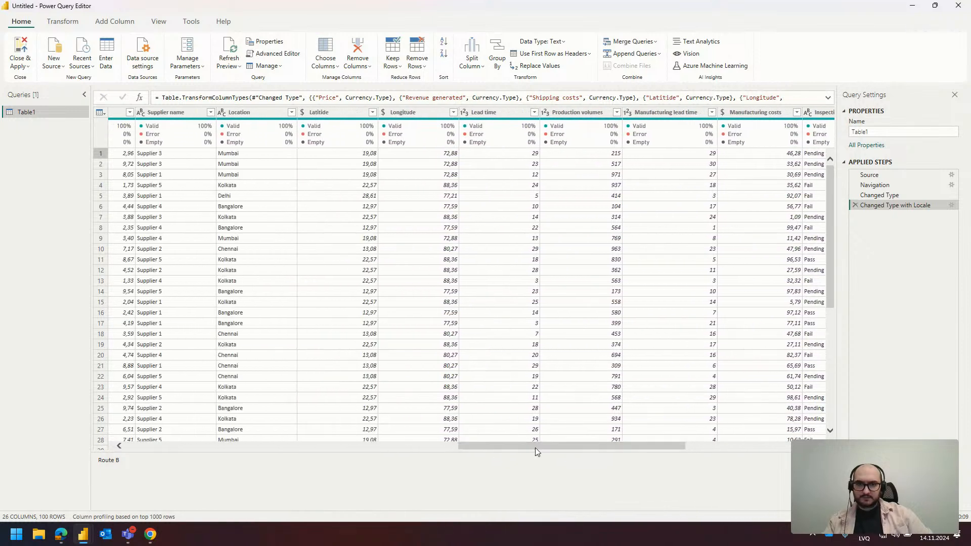
drag(537, 452, 440, 453)
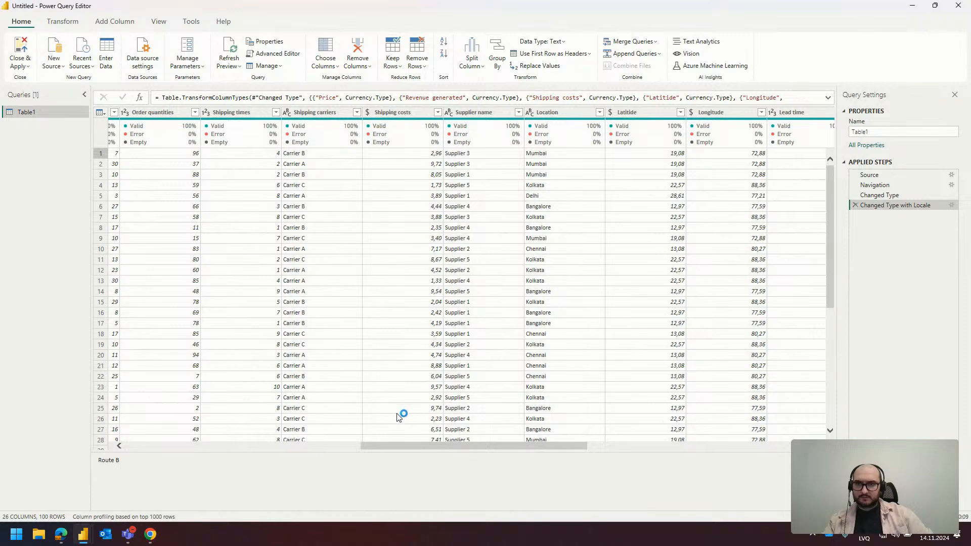
drag(422, 447, 311, 448)
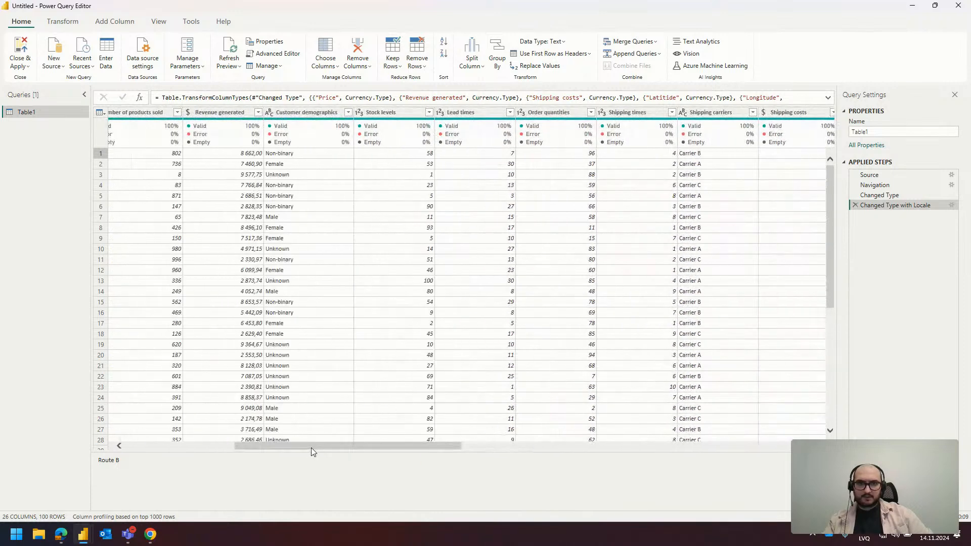
drag(415, 444, 244, 444)
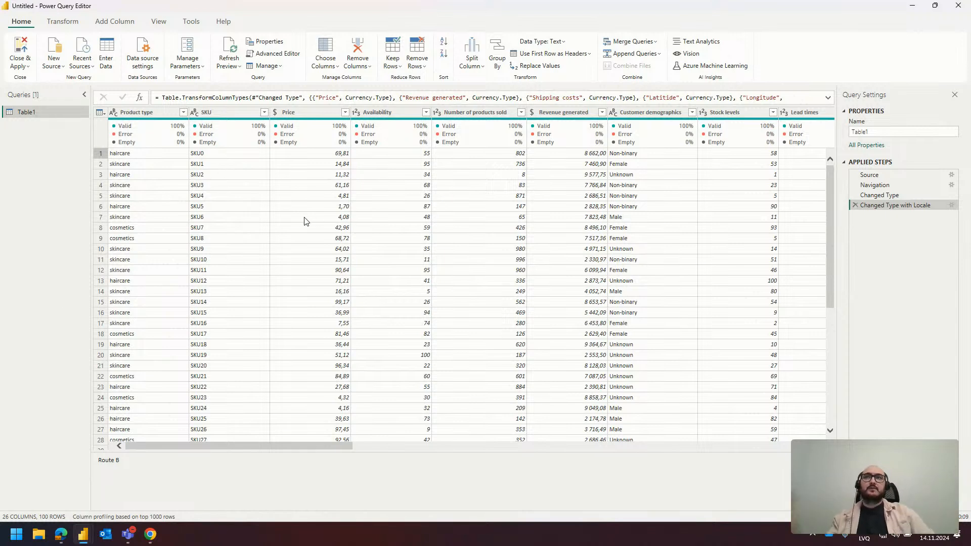
- Toggle the column quality and column profile previews and examine the statistics and value distribution of the Product type column
click(159, 22)
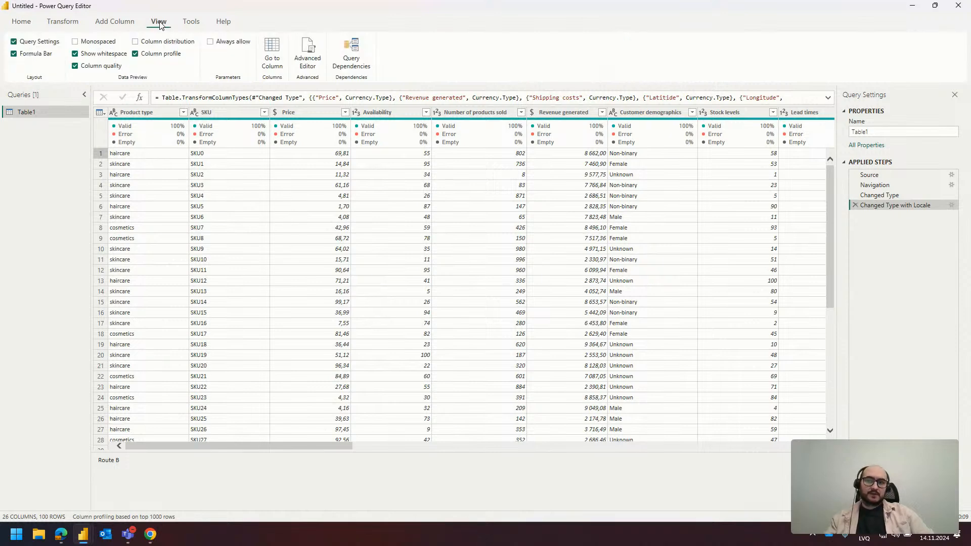
click(106, 68)
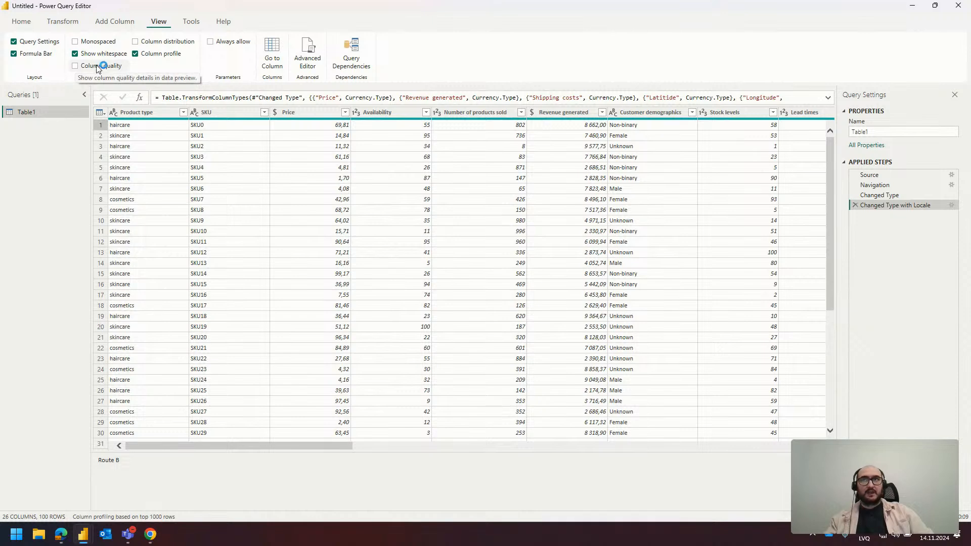
click(95, 67)
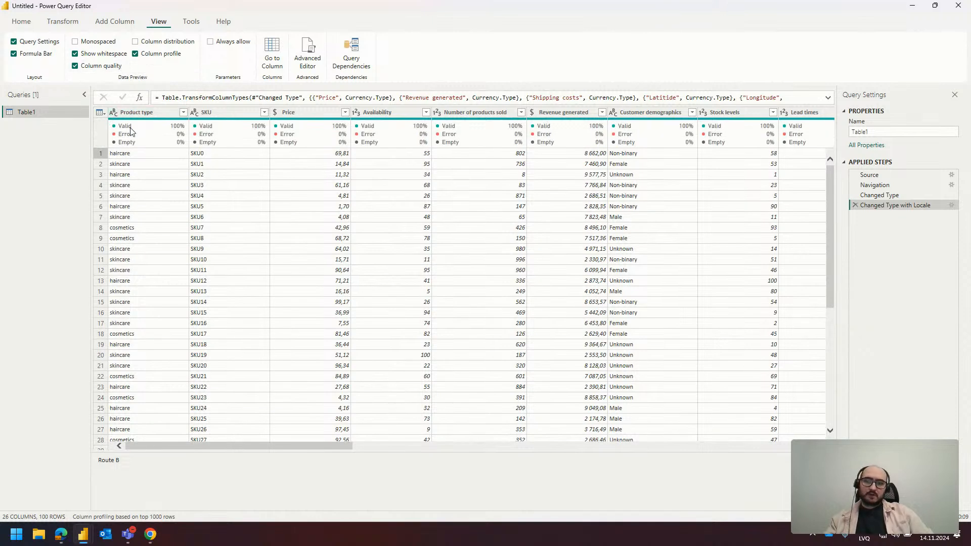
mouse_move(133, 139)
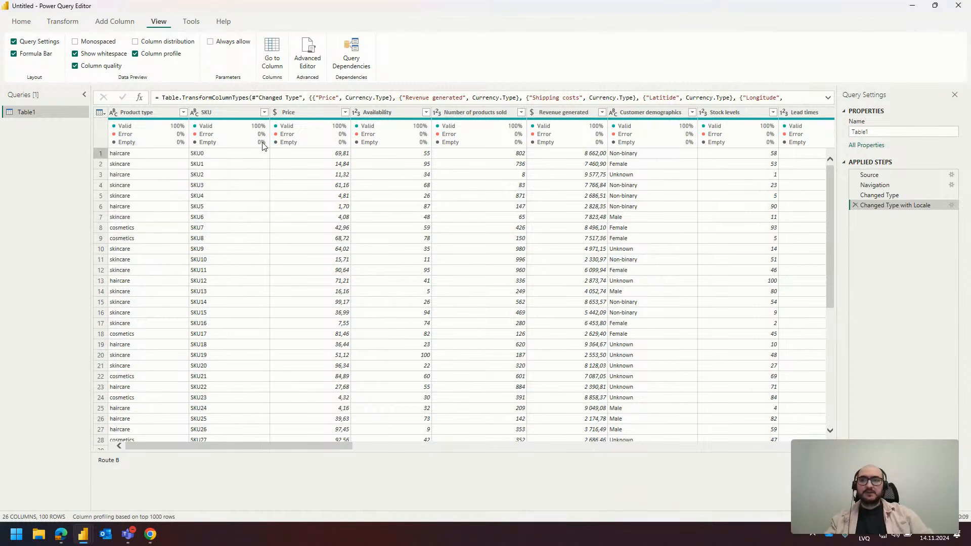
mouse_move(175, 130)
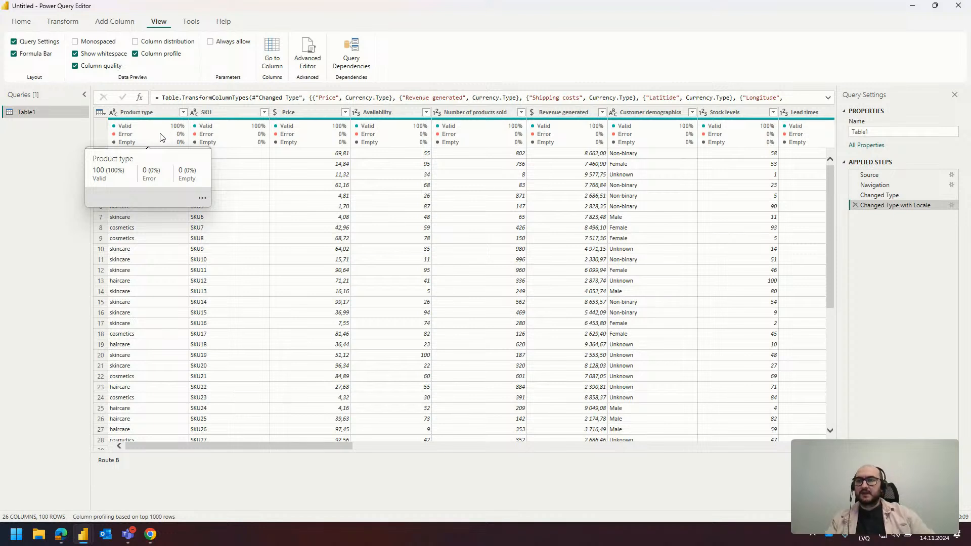
click(157, 54)
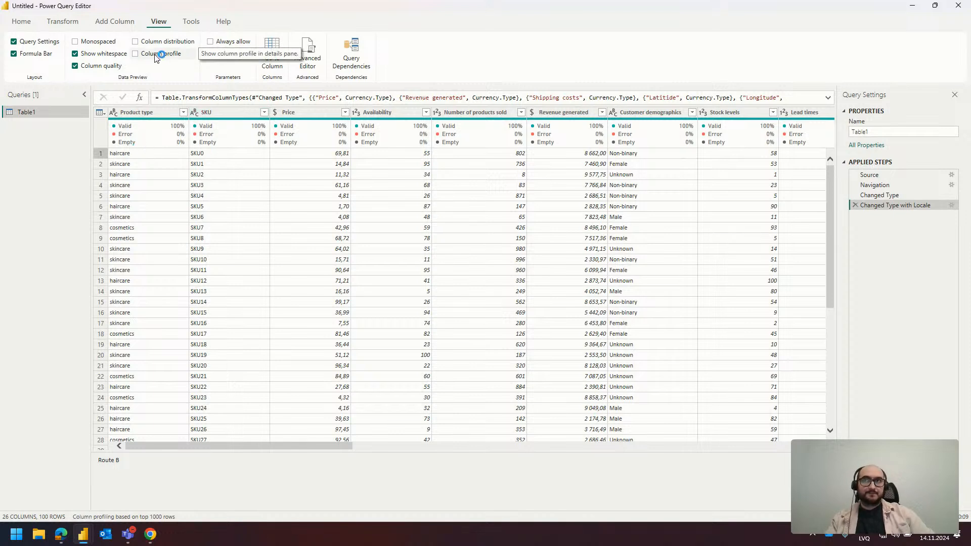
click(152, 112)
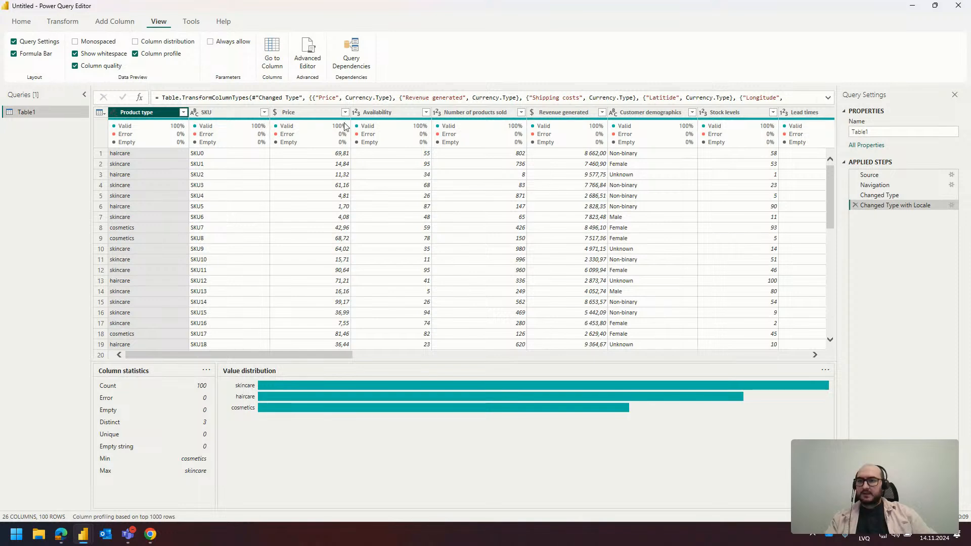
- Close the query editor with the changes applied and expand Table1's fields, widening the list so the full names are readable
click(31, 21)
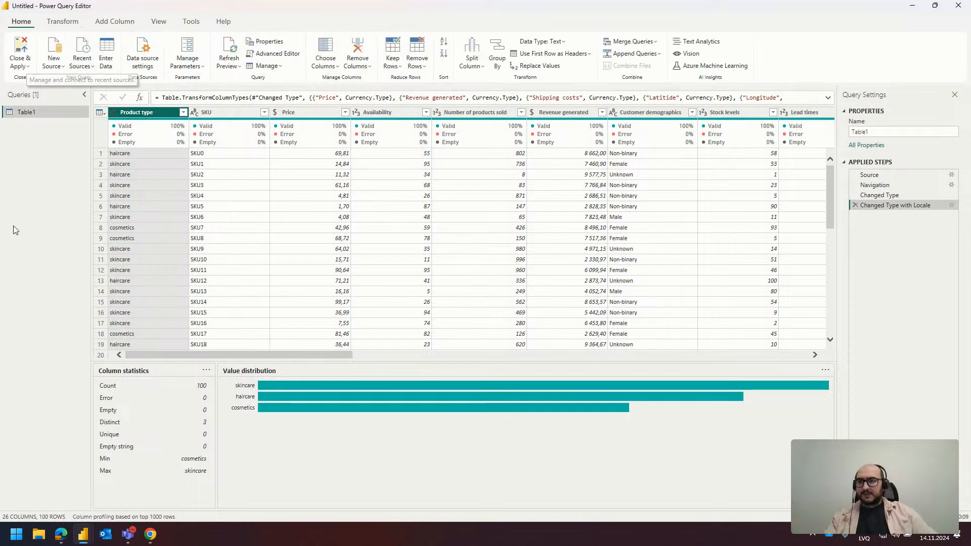
click(21, 53)
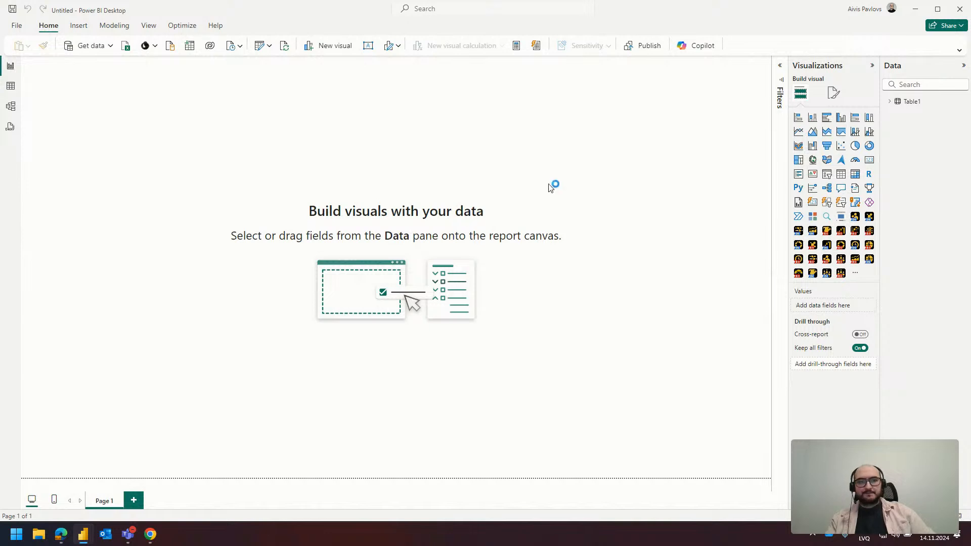
click(893, 107)
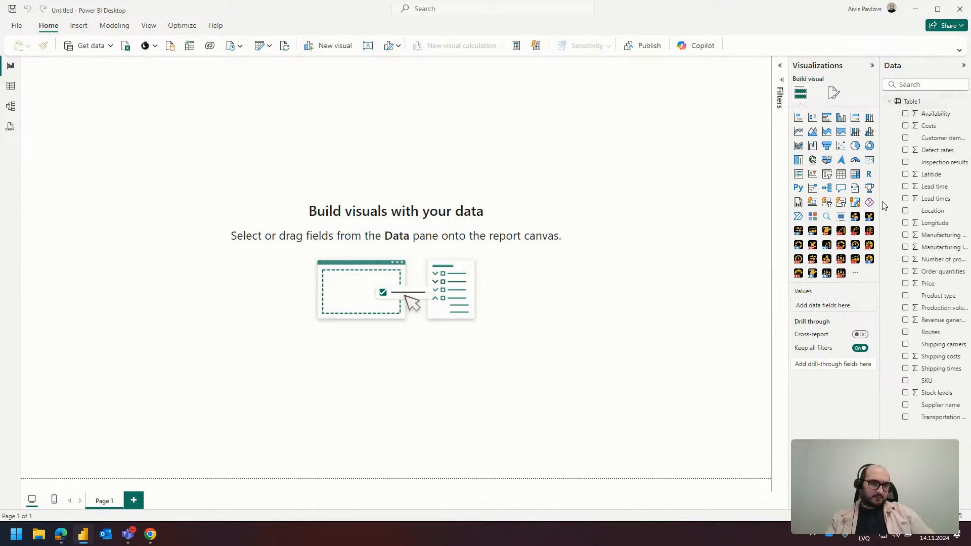
drag(881, 205, 834, 205)
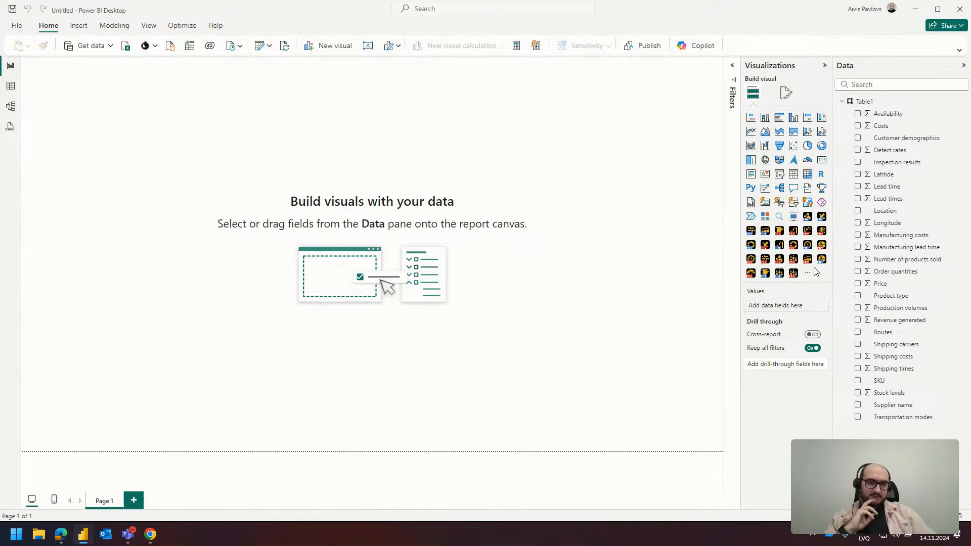
- Add a Drill Down Scatter PRO (Filter) visual, place it in the upper right area of the report page, enlarge it and collapse the filters
click(822, 232)
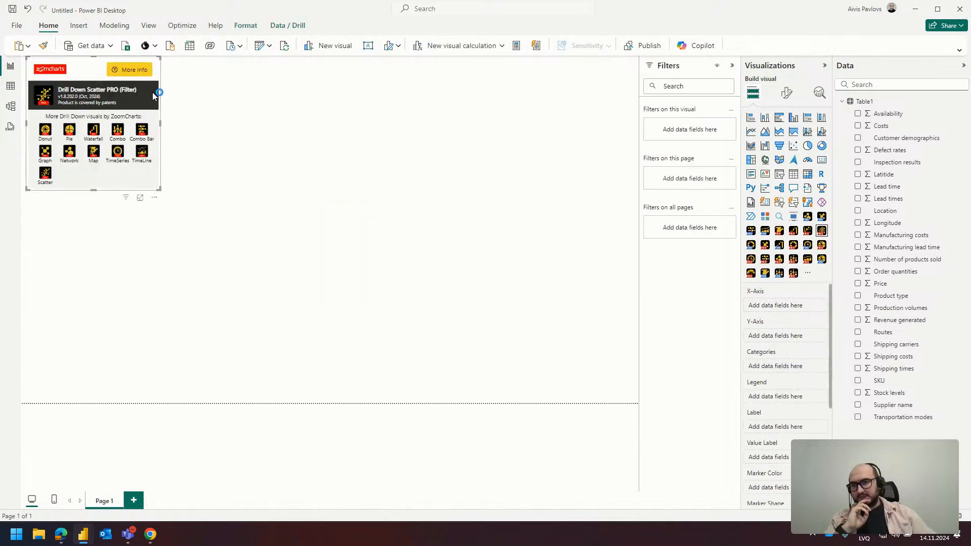
drag(159, 92, 499, 118)
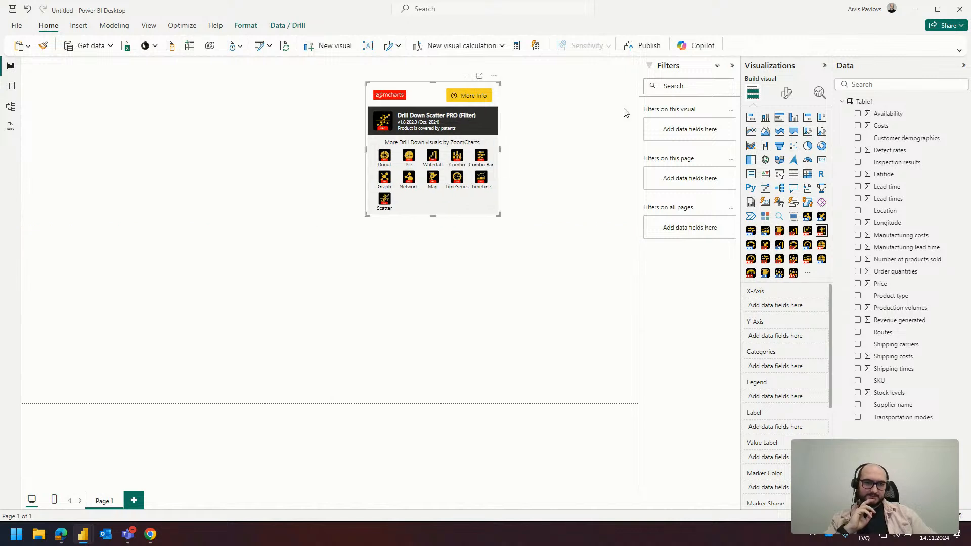
click(732, 66)
drag(567, 238, 714, 324)
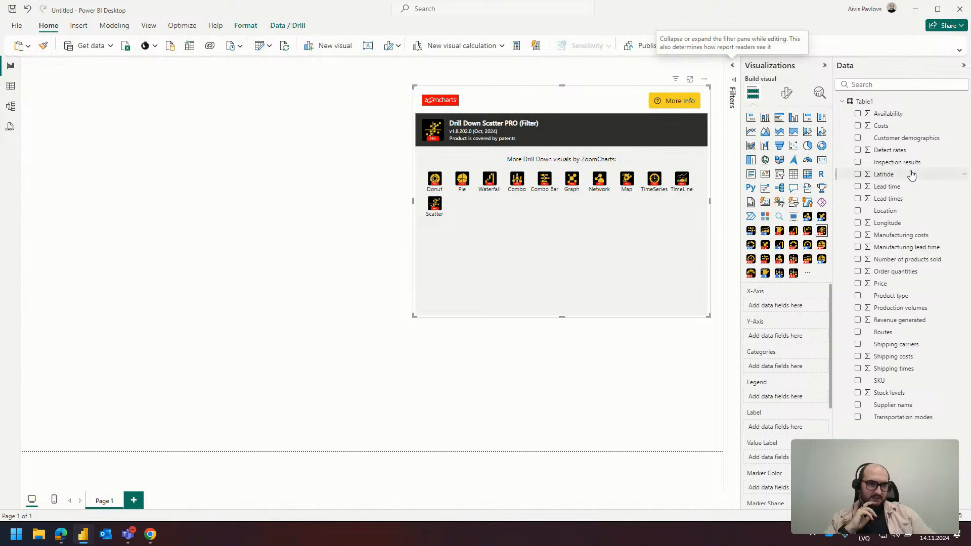
- Assign Defect rates to the scatter visual's X-Axis, Production volumes to its Y-Axis and SKU to its Categories
drag(907, 152, 786, 310)
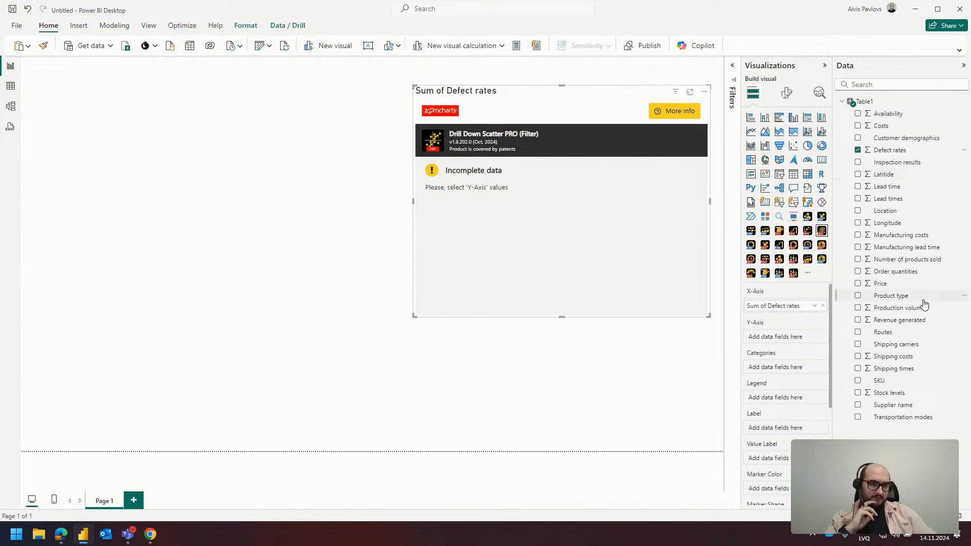
drag(903, 308, 774, 337)
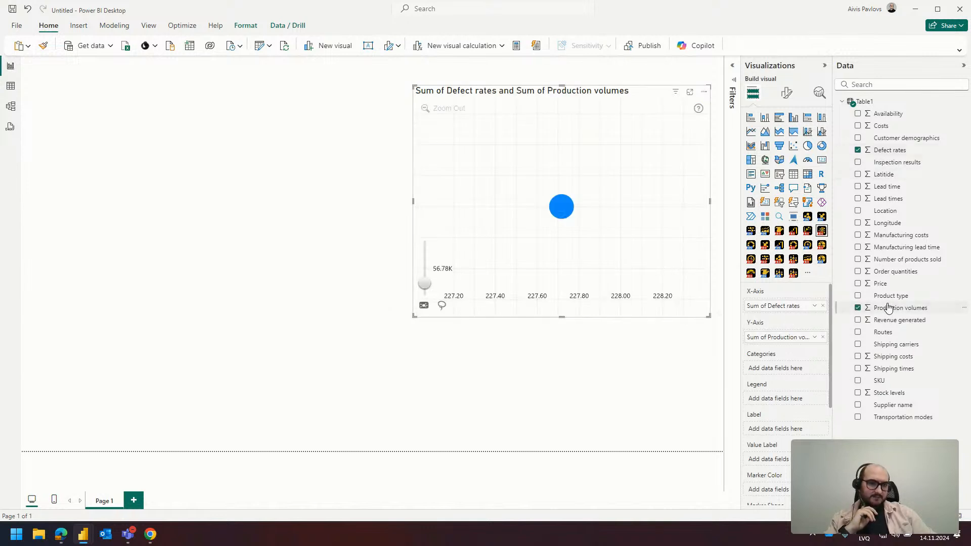
drag(881, 382, 779, 370)
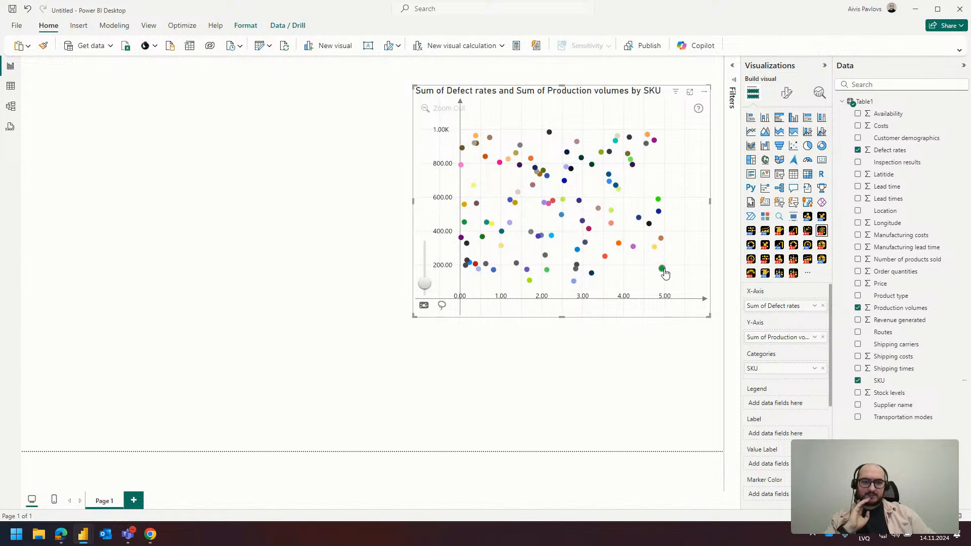
- Swap the scatter visual's axes so Production volumes is on X and Defect rates on Y, and shift the visual slightly left
drag(781, 338, 779, 403)
drag(774, 306, 769, 337)
drag(780, 402, 776, 305)
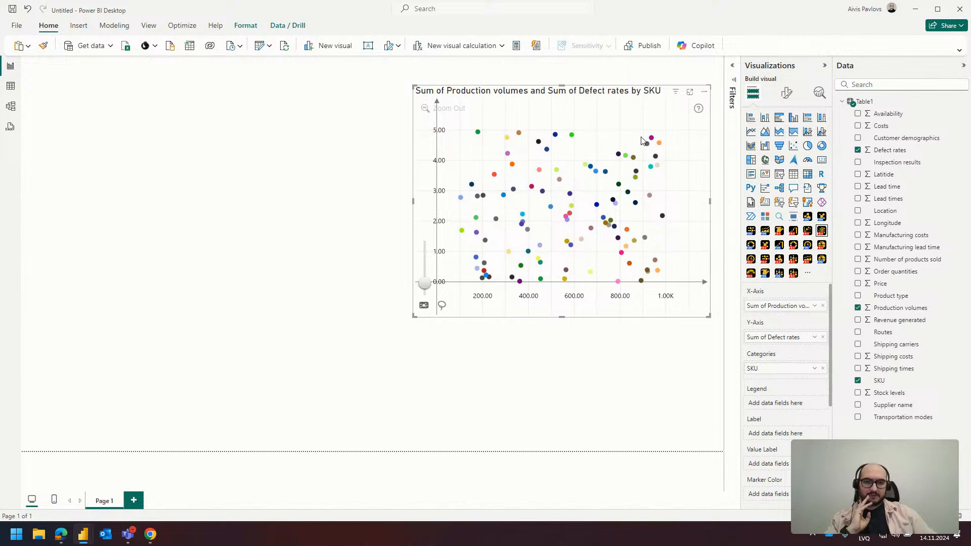
drag(600, 95, 584, 96)
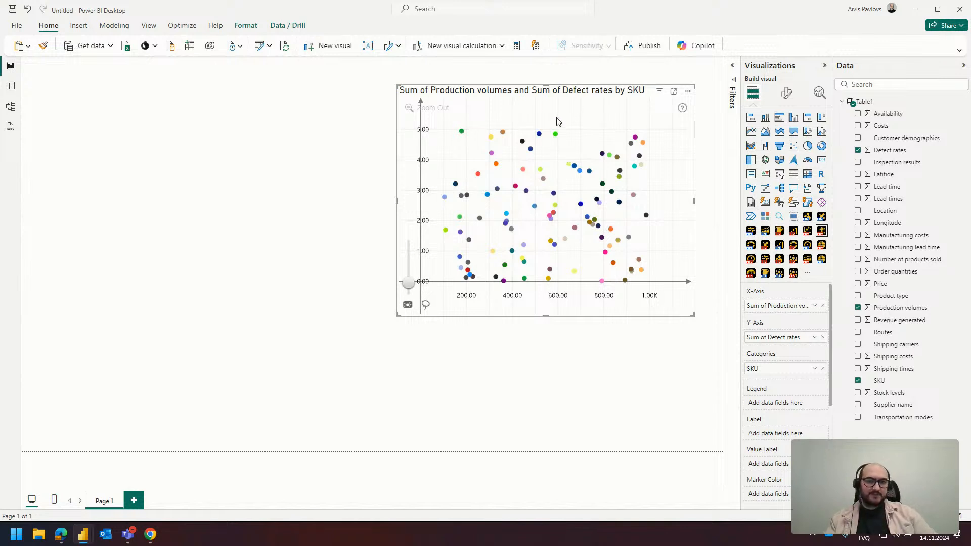
- Turn on the regression line for the scatter visual and return to its field assignments
click(787, 93)
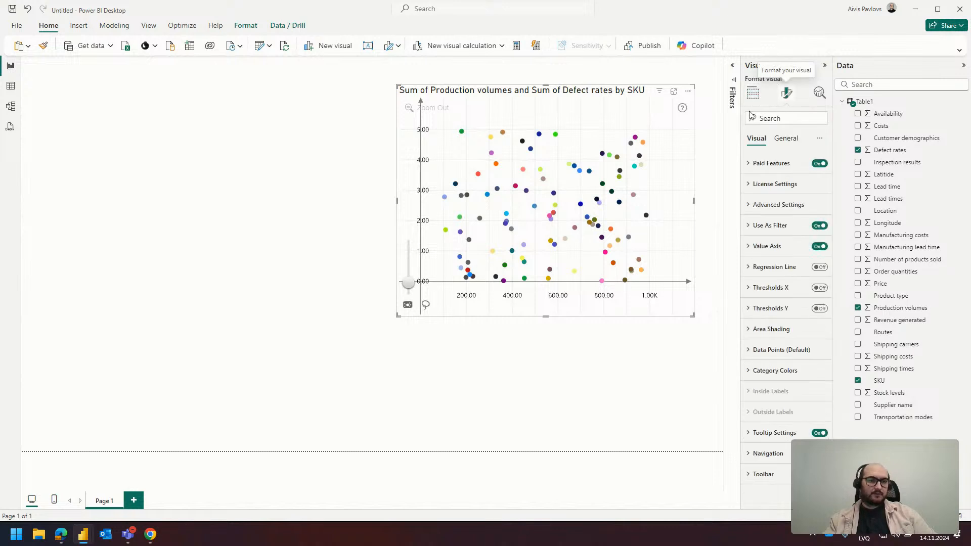
click(820, 267)
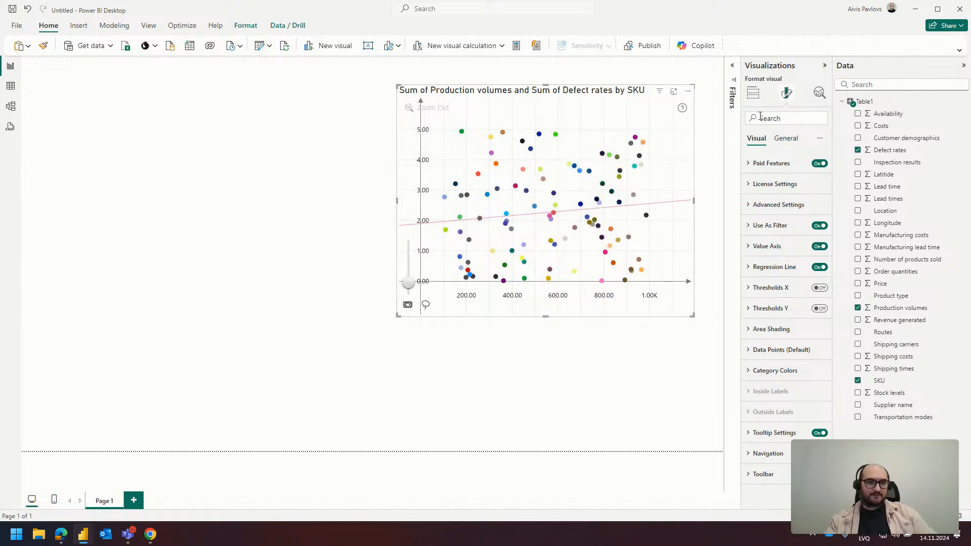
click(754, 95)
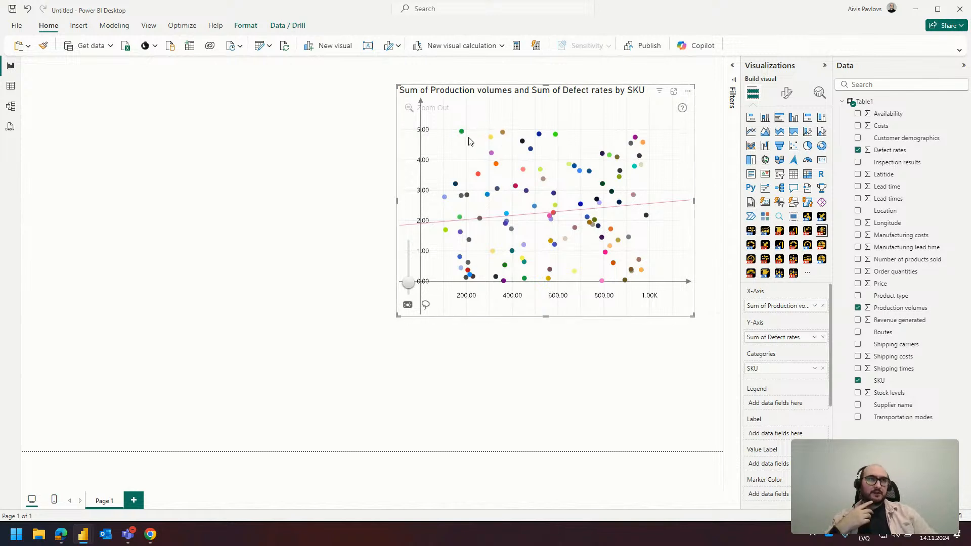
- Change the data type of the Defect rates column to Decimal number and accept the data type change
mouse_move(463, 138)
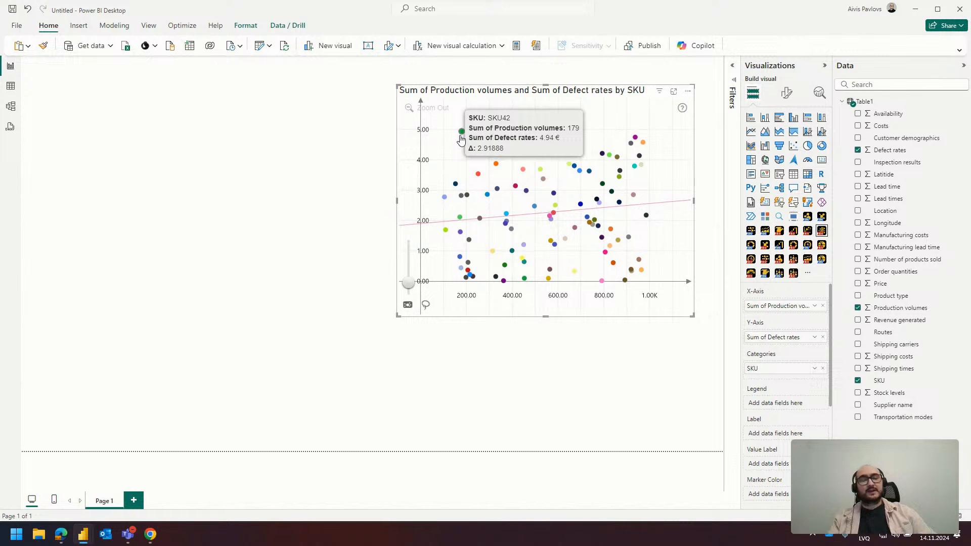
click(891, 150)
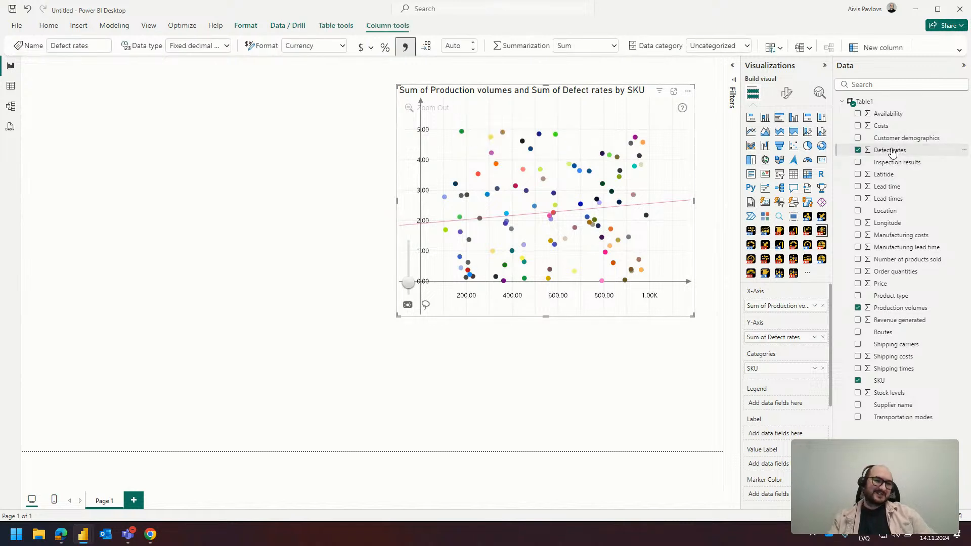
click(227, 46)
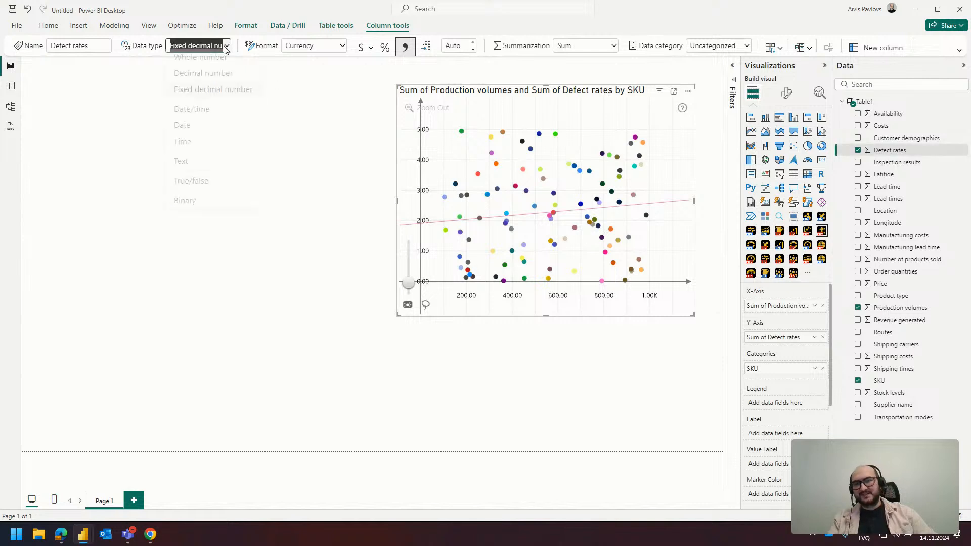
click(232, 85)
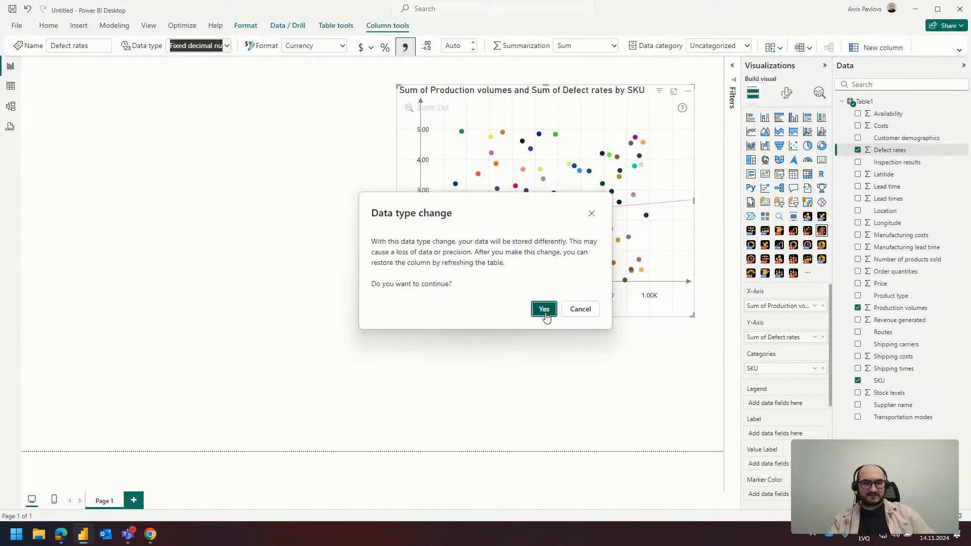
click(544, 310)
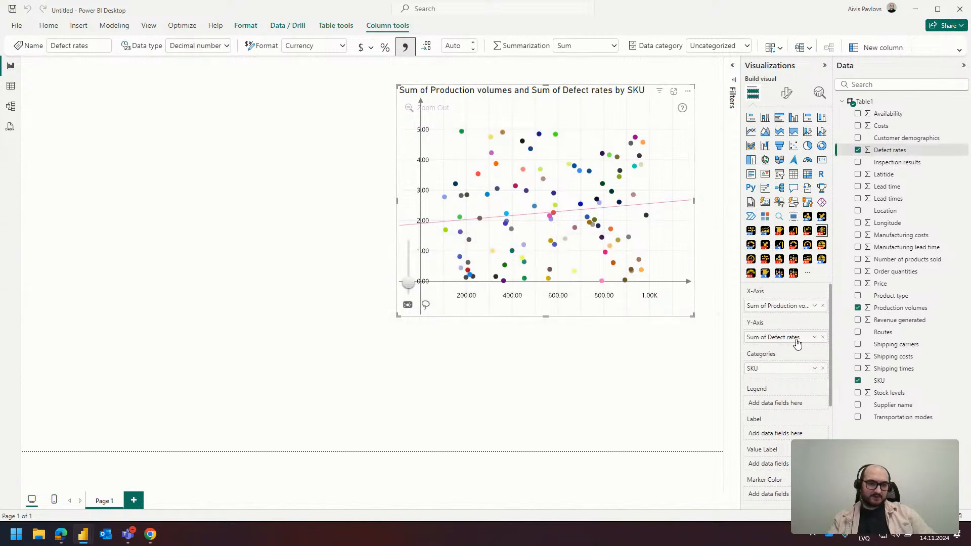
- Remove Defect rates from the scatter visual's Y-Axis and add it back to check its tooltip formatting
click(815, 338)
click(815, 338)
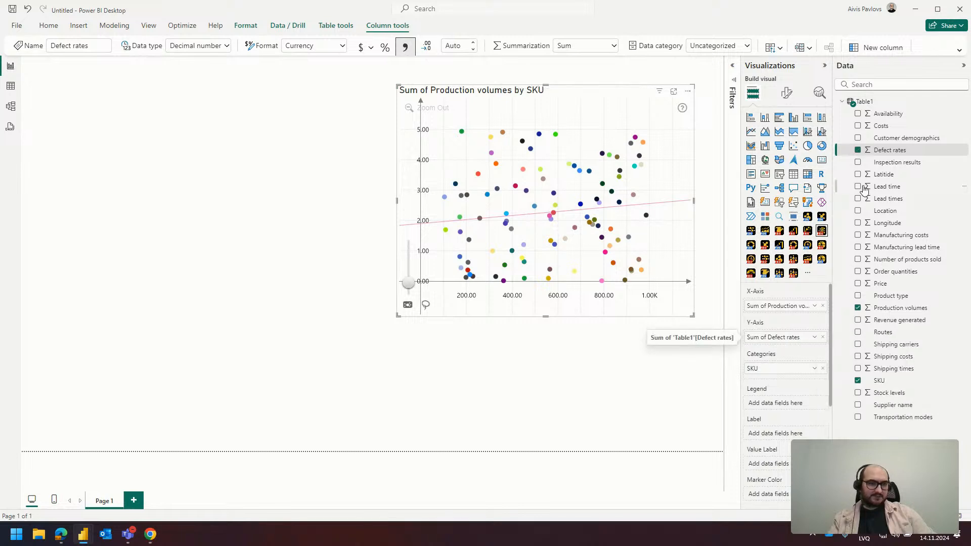
click(823, 337)
drag(891, 151, 777, 337)
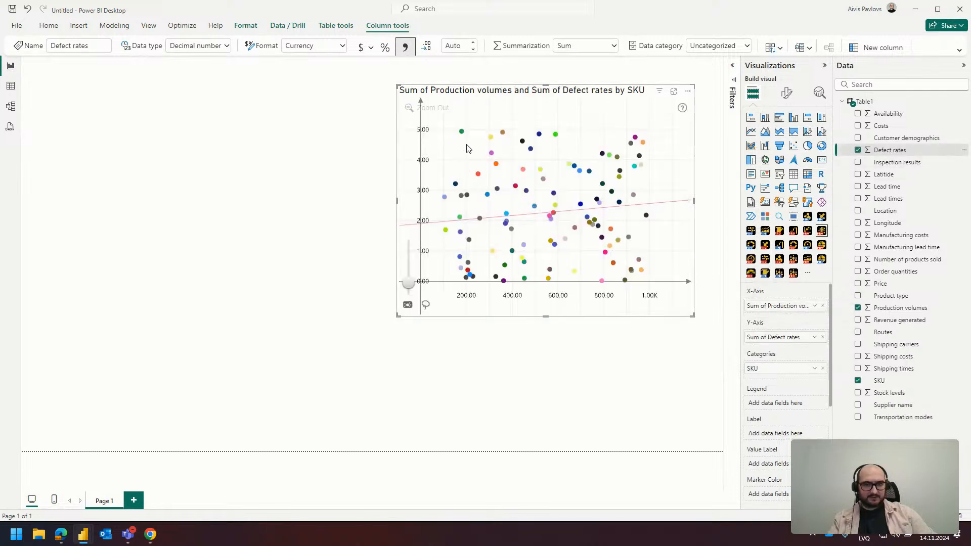
mouse_move(464, 140)
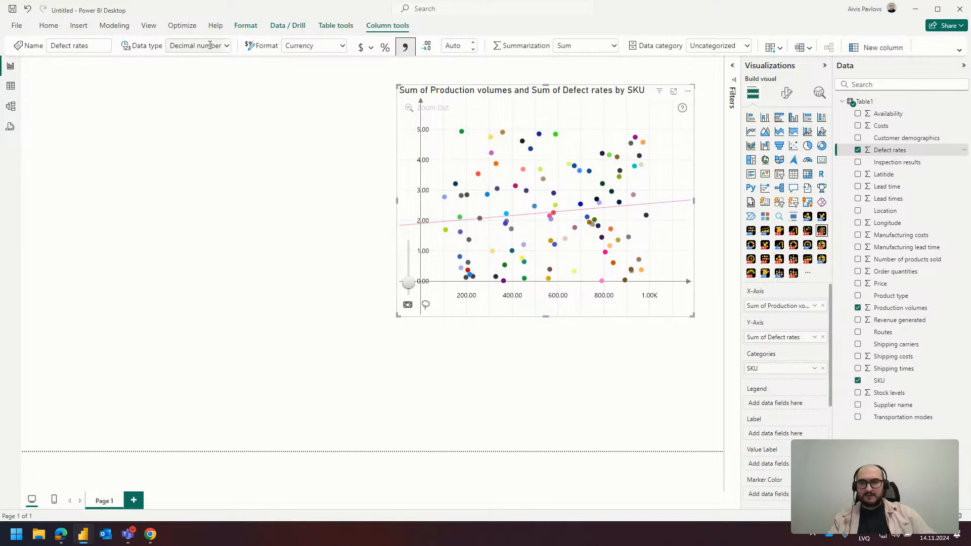
- Set the Defect rates column's format to General and re-add the field to the scatter visual's Y-Axis
click(343, 46)
click(346, 76)
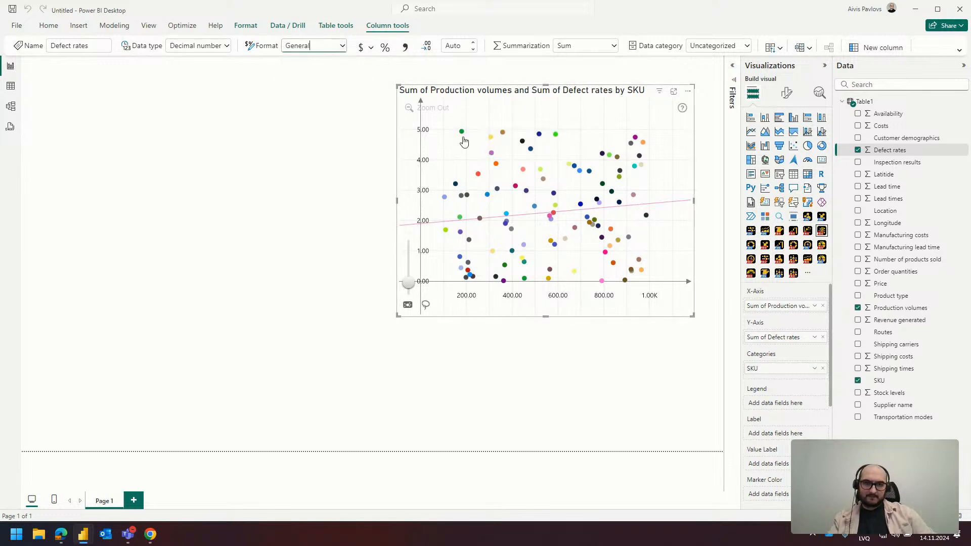
mouse_move(462, 134)
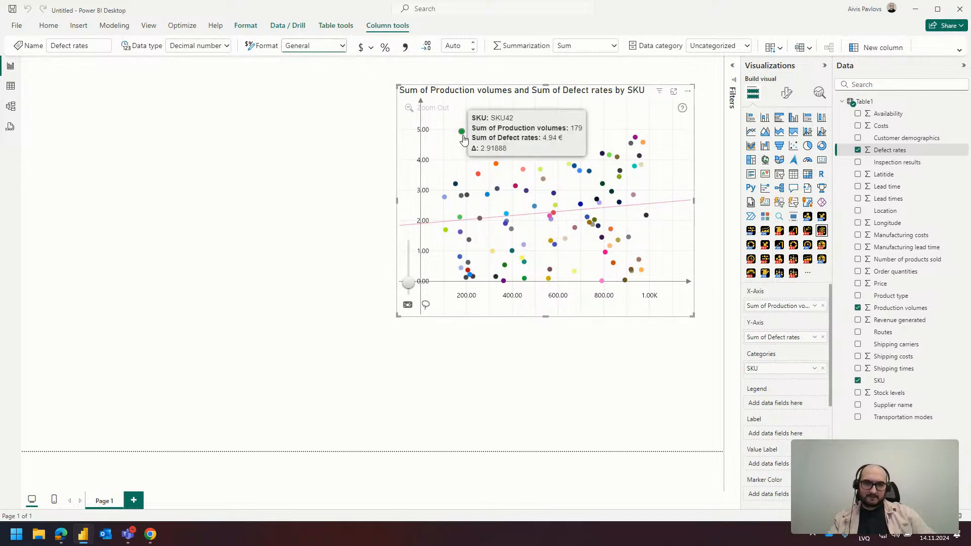
click(823, 337)
drag(887, 154, 774, 337)
mouse_move(464, 137)
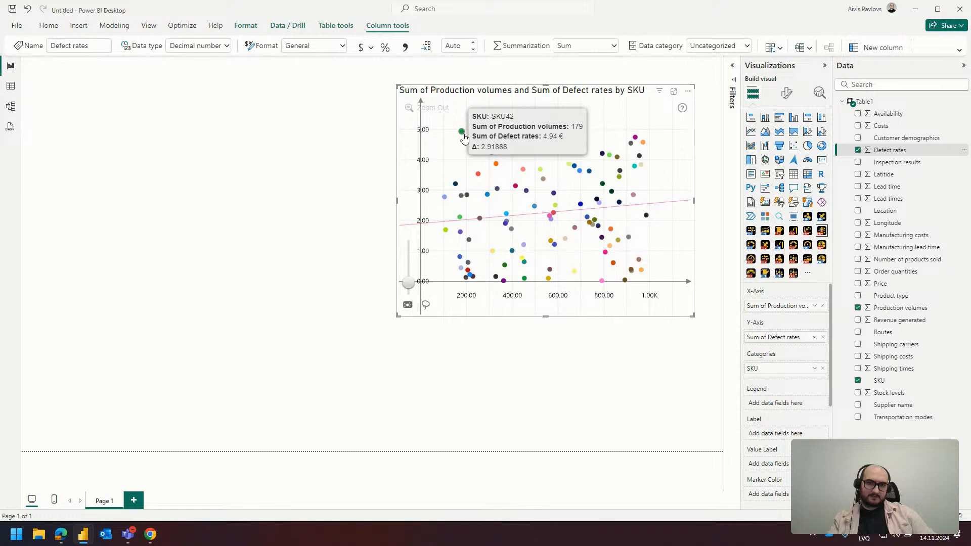
- Create a table visual showing Defect rates in the empty left area of the report page
click(225, 124)
drag(881, 152, 248, 175)
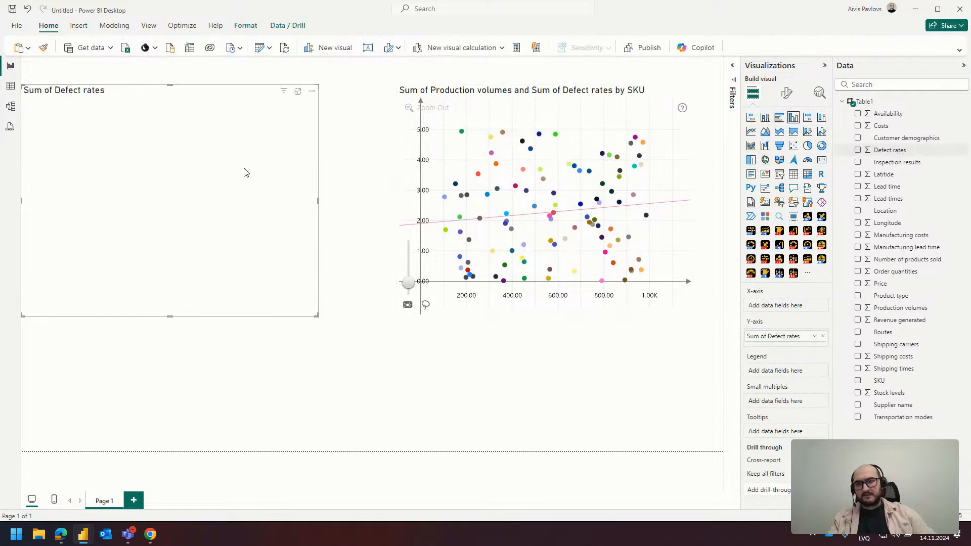
click(794, 174)
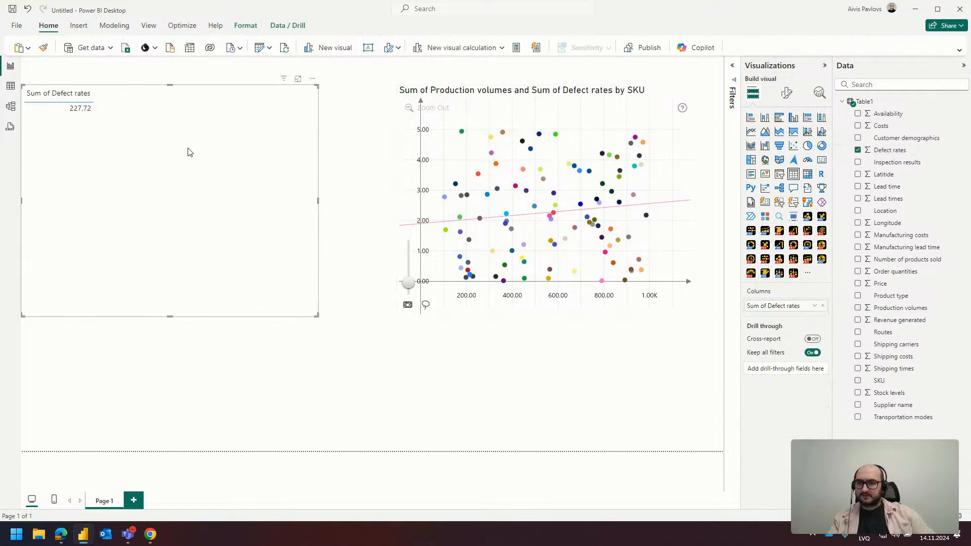
- Remove Defect rates from the scatter visual's Y-Axis and add SKU to the table visual's columns
click(520, 89)
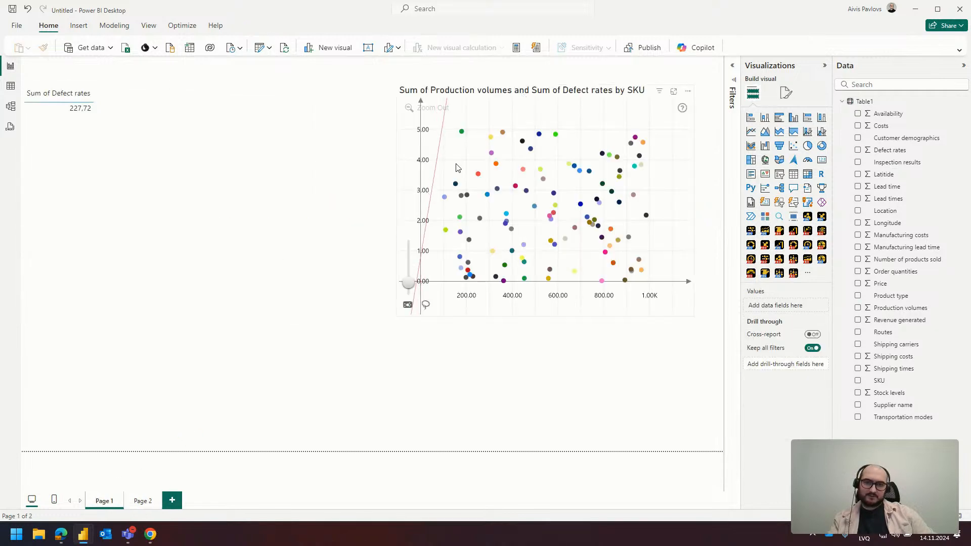
click(461, 137)
mouse_move(461, 139)
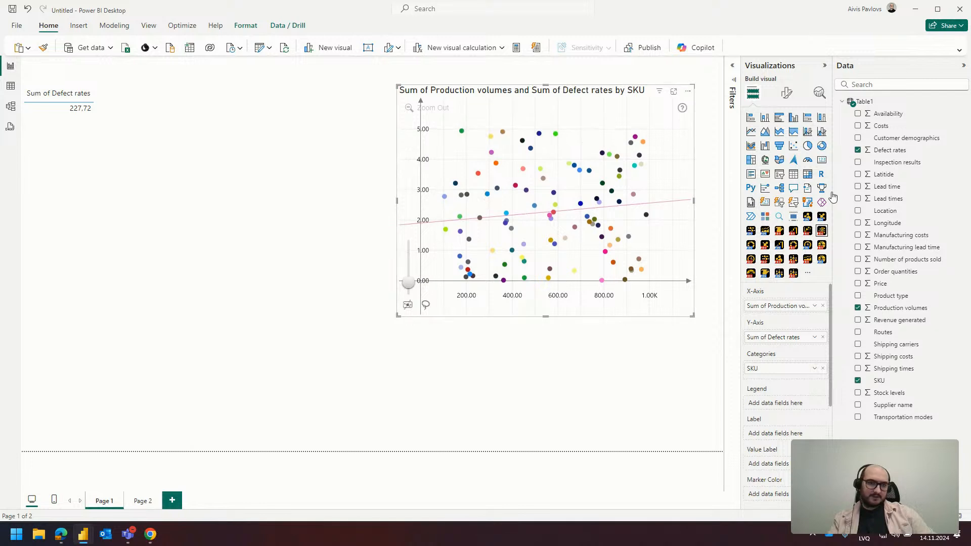
click(823, 337)
mouse_move(890, 149)
mouse_down()
mouse_move(450, 170)
mouse_move(490, 193)
mouse_move(929, 155)
mouse_move(906, 152)
mouse_up()
drag(881, 381, 774, 306)
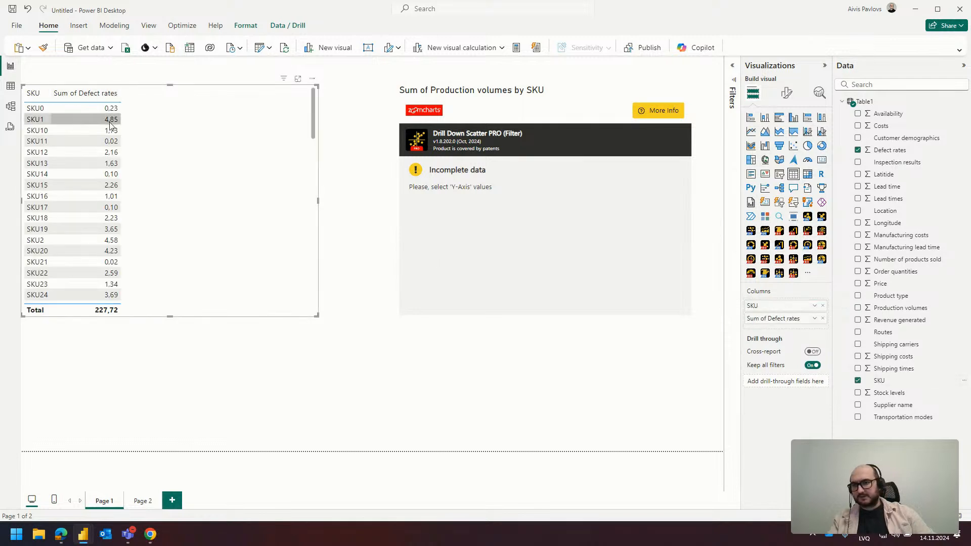
- Add Defect rates back to the scatter visual's Y-Axis and check the formatting in a data point's tooltip
click(521, 299)
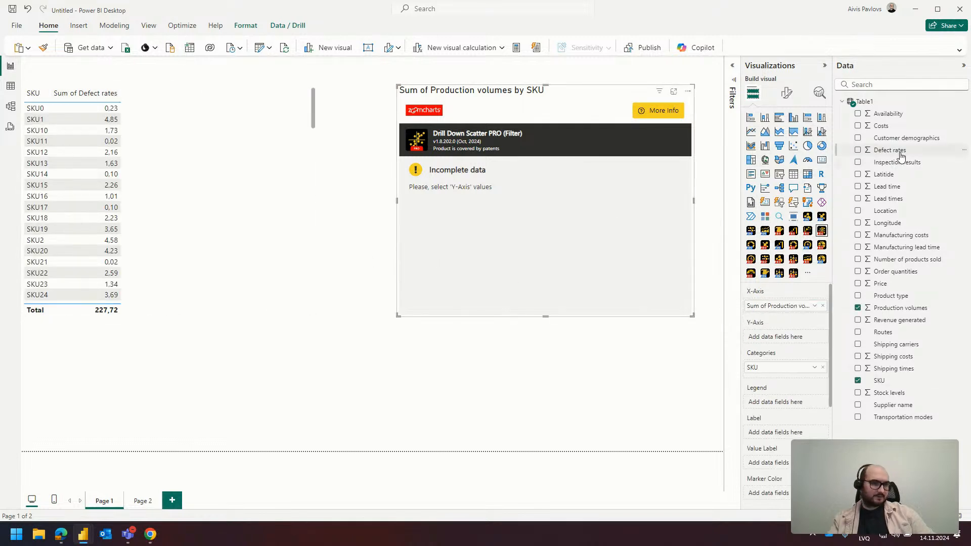
drag(902, 154, 792, 316)
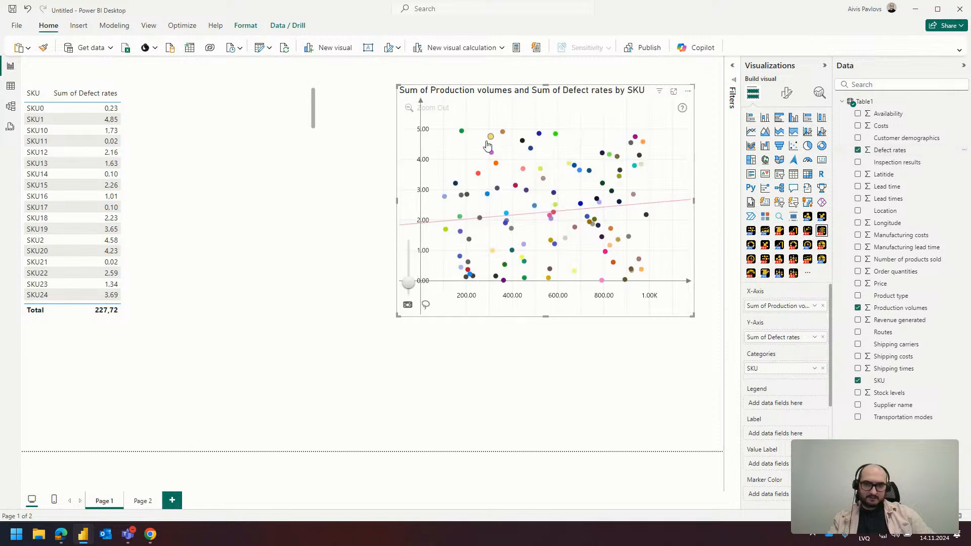
right_click(462, 132)
click(476, 117)
mouse_move(460, 136)
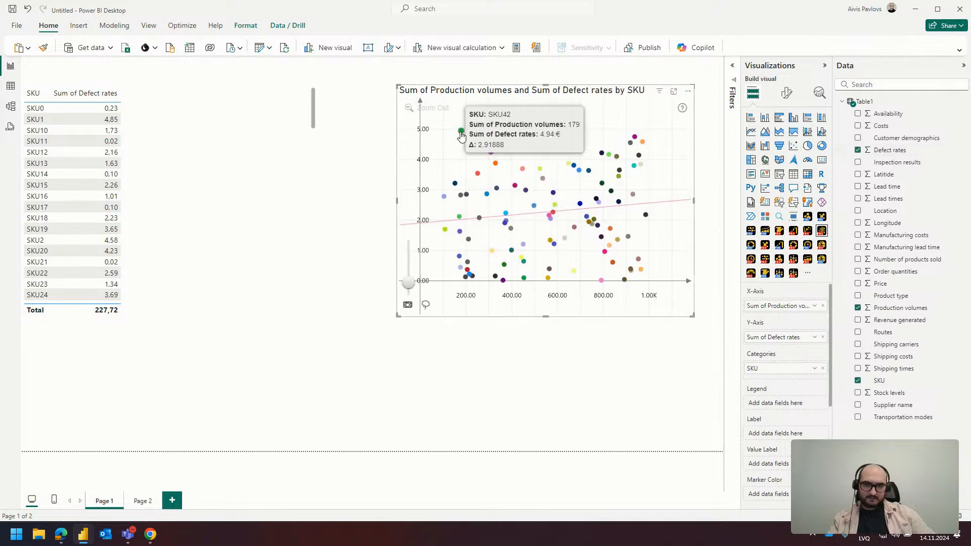
- Delete the SKU defect rates table and enlarge the scatter visual in width and height
click(251, 123)
key(Delete)
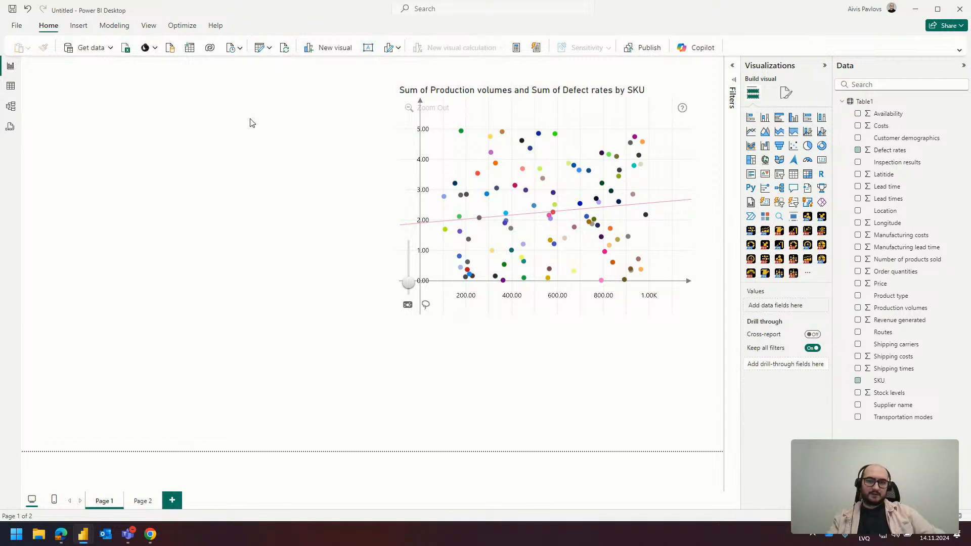
click(518, 96)
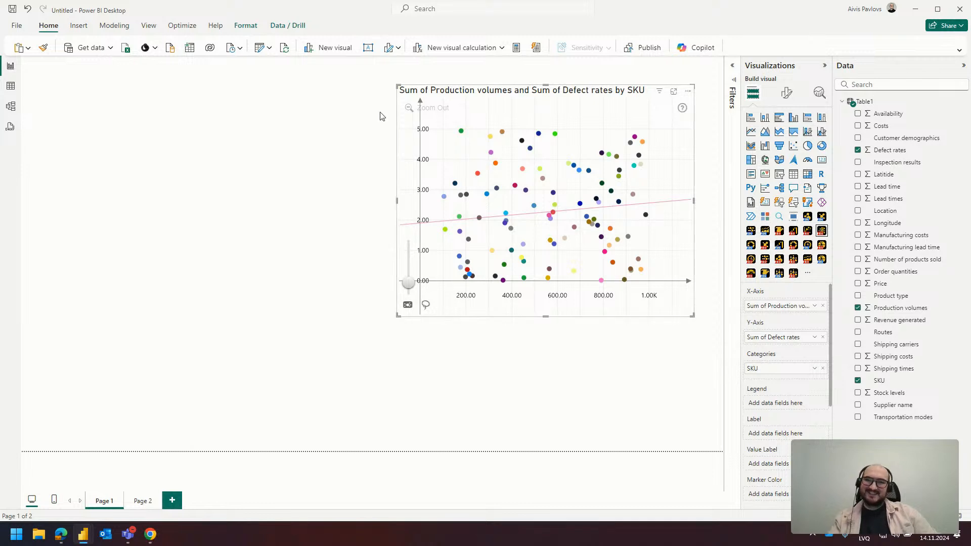
drag(693, 315, 713, 364)
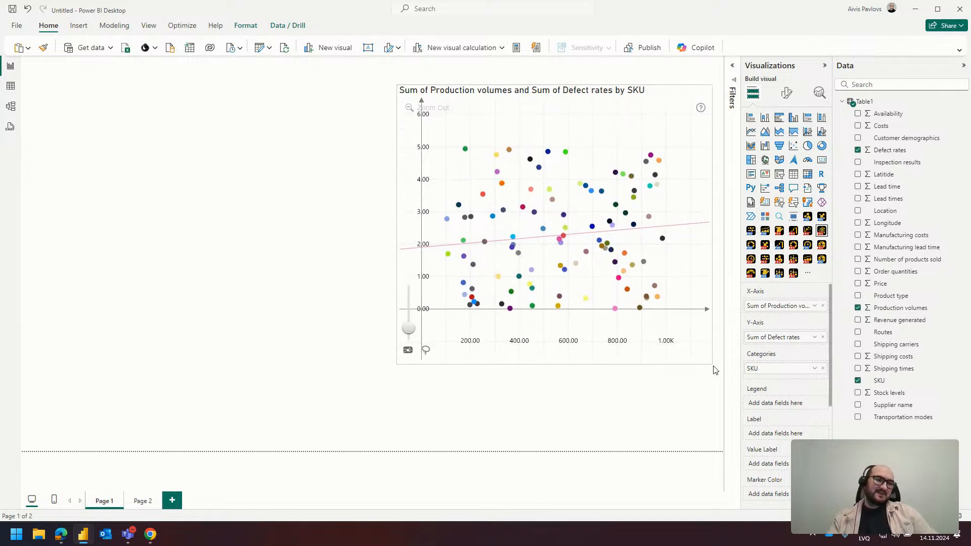
drag(397, 363, 347, 375)
mouse_move(425, 144)
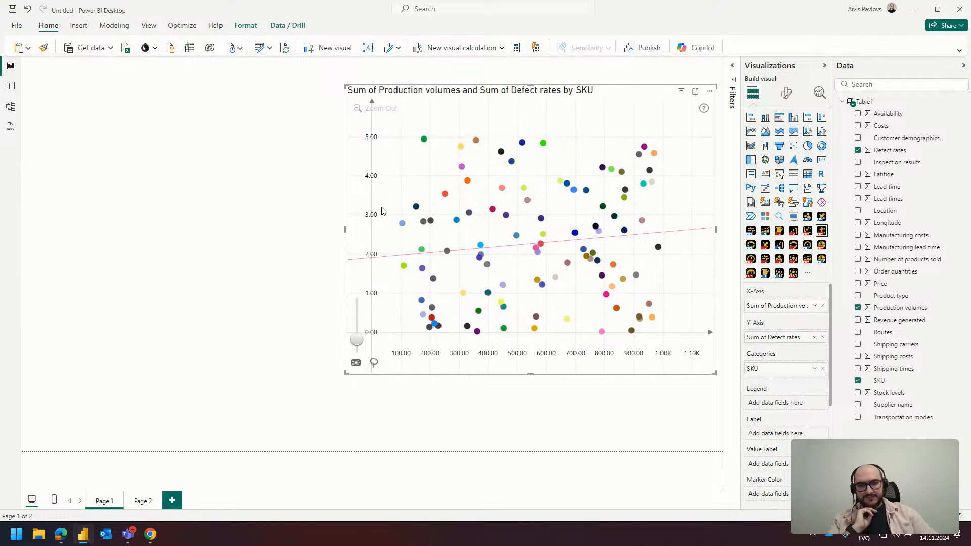
- Add Supplier name to the scatter visual's Legend field and turn on its legend display
mouse_move(637, 237)
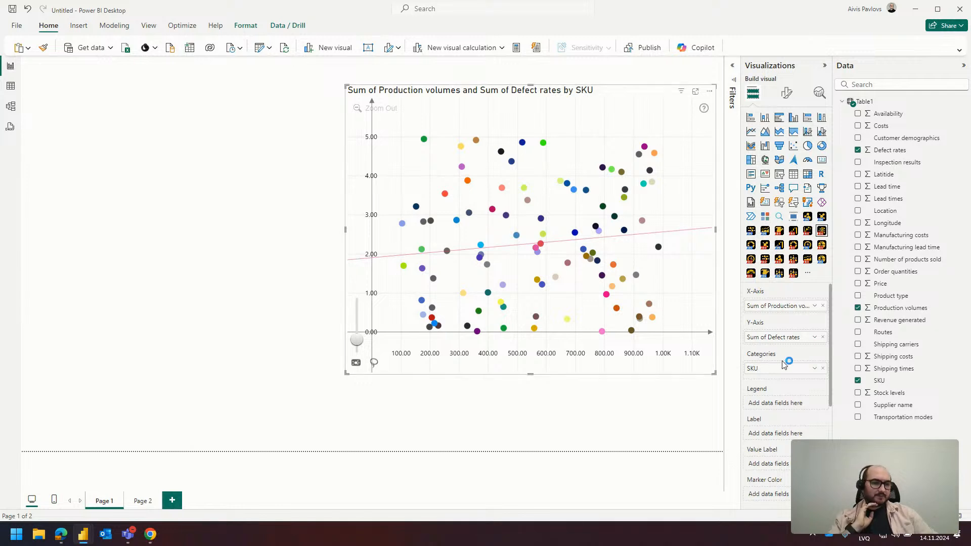
drag(896, 405, 786, 404)
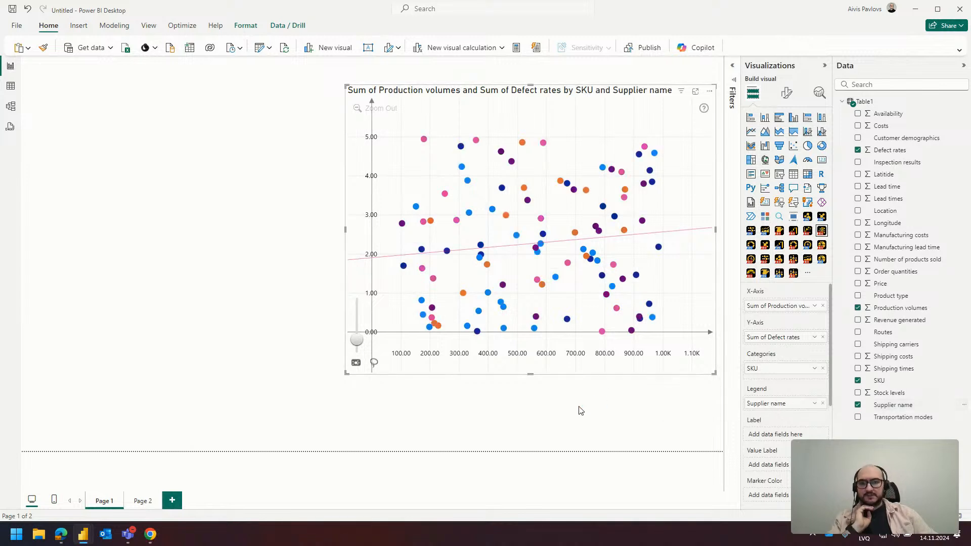
click(787, 93)
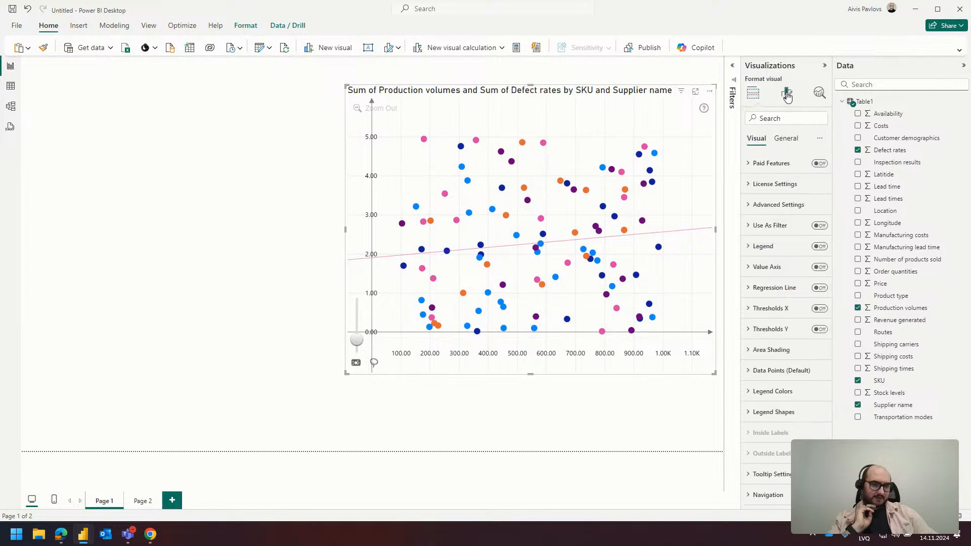
click(820, 247)
- Set the scatter legend's alignment to Center and its position to Top
click(779, 247)
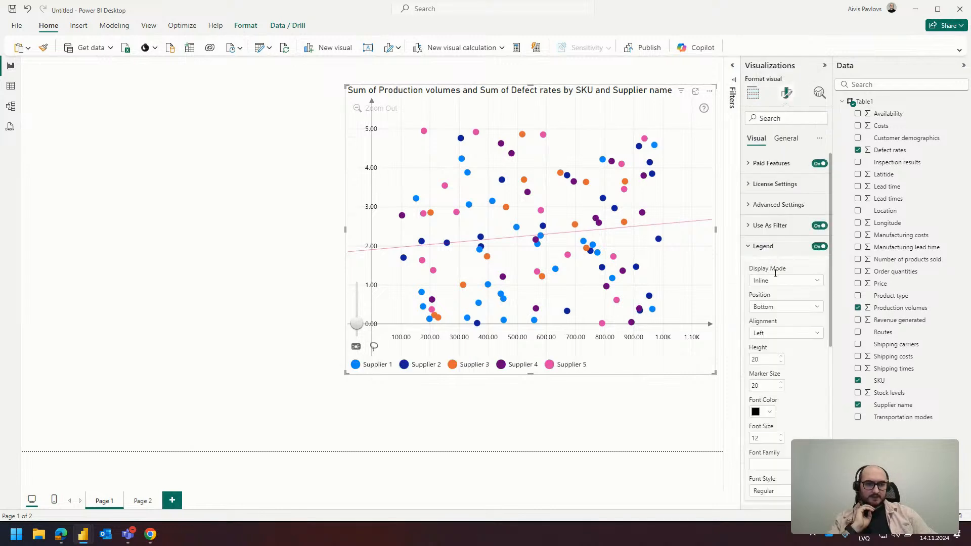
click(778, 334)
click(777, 361)
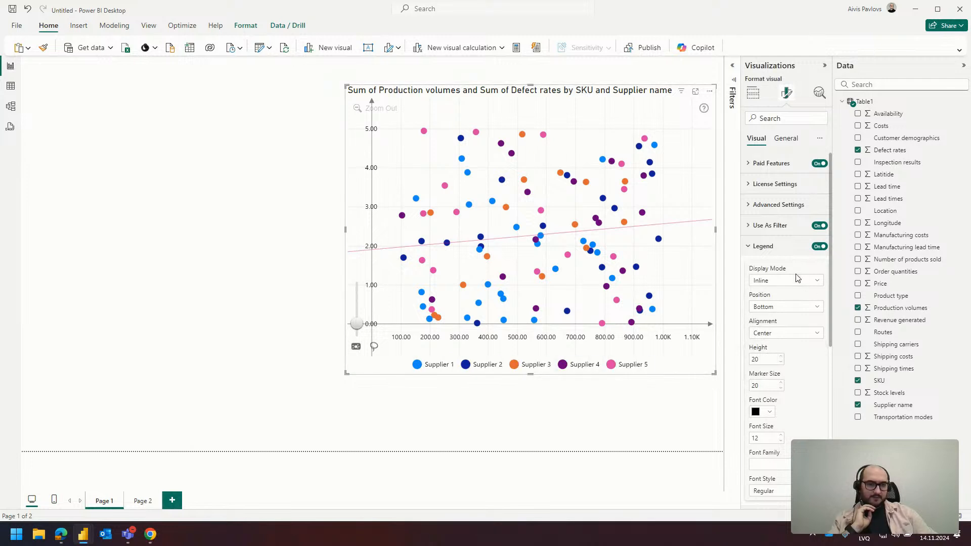
click(786, 311)
click(766, 319)
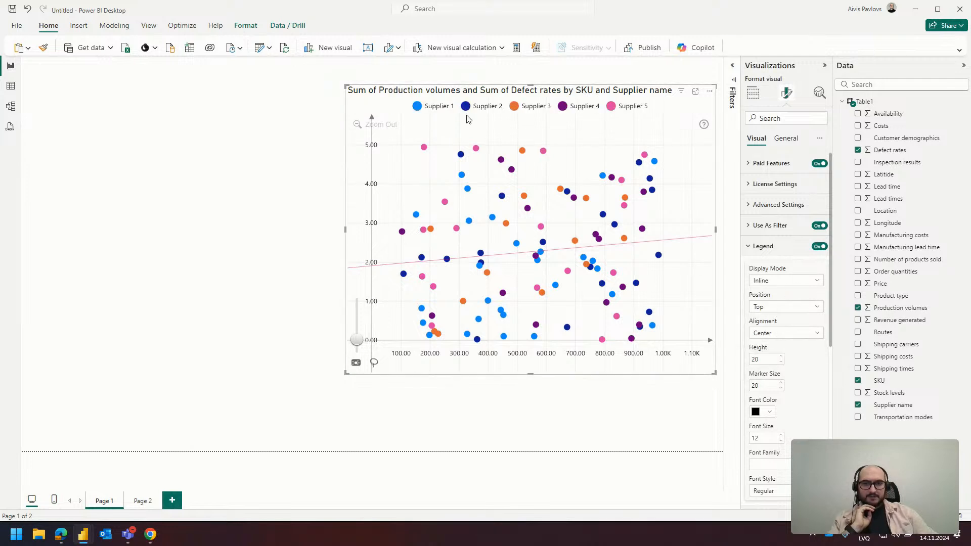
click(774, 247)
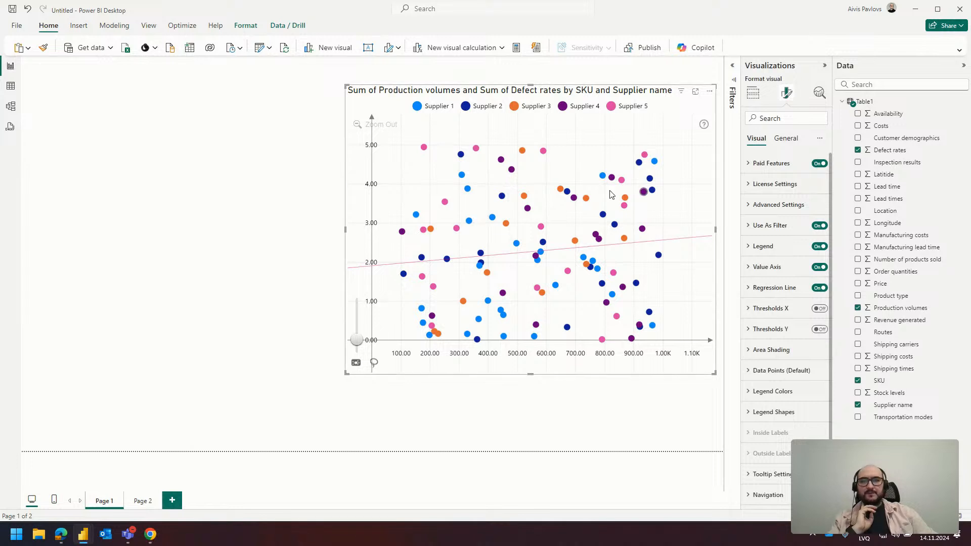
click(263, 156)
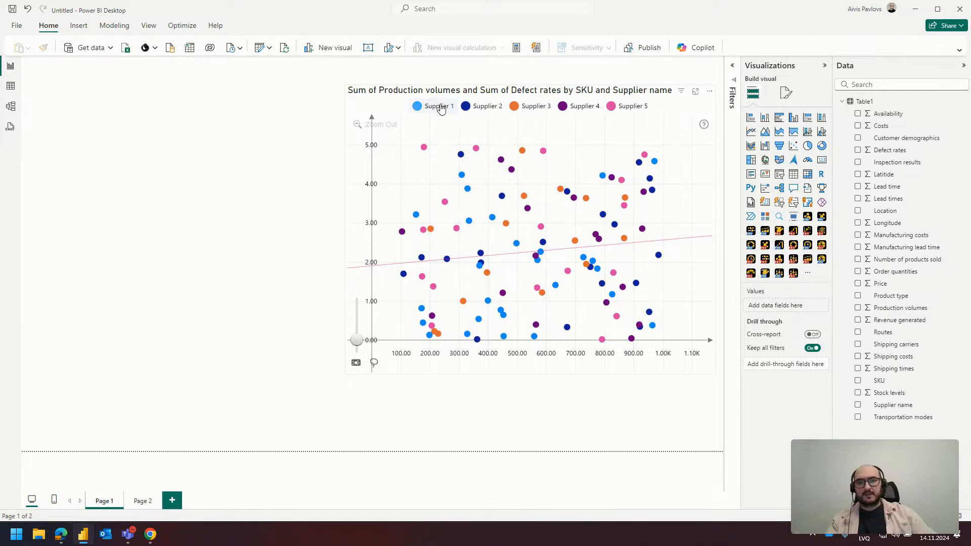
- Hide Supplier 1 through Supplier 4 in the scatter visual to examine Supplier 5 alone, and show all suppliers again
click(438, 106)
click(486, 106)
click(534, 106)
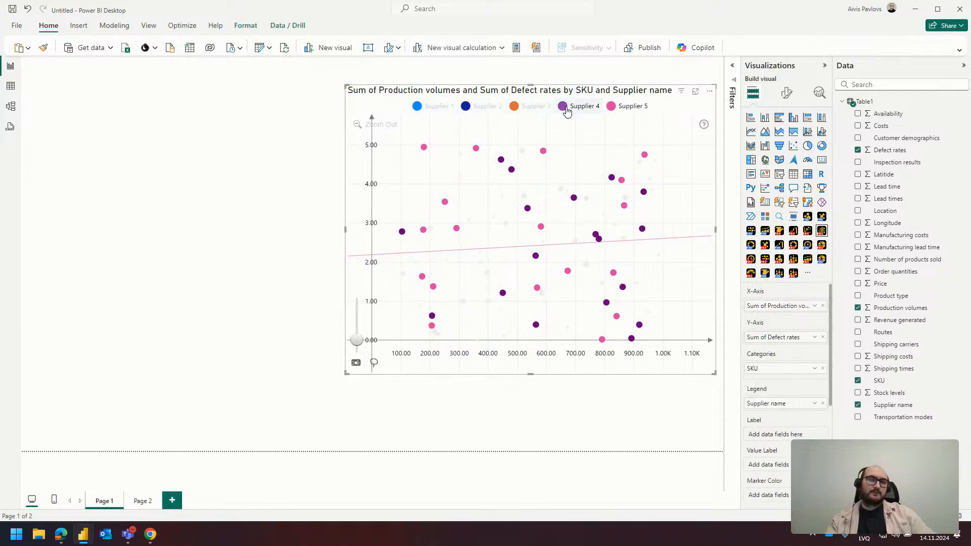
click(567, 107)
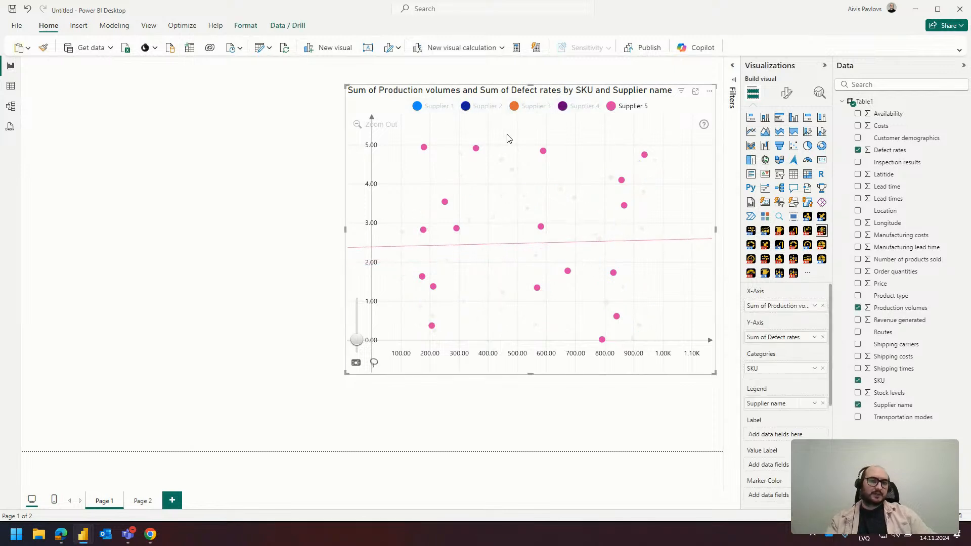
click(570, 107)
click(536, 107)
click(486, 106)
click(436, 107)
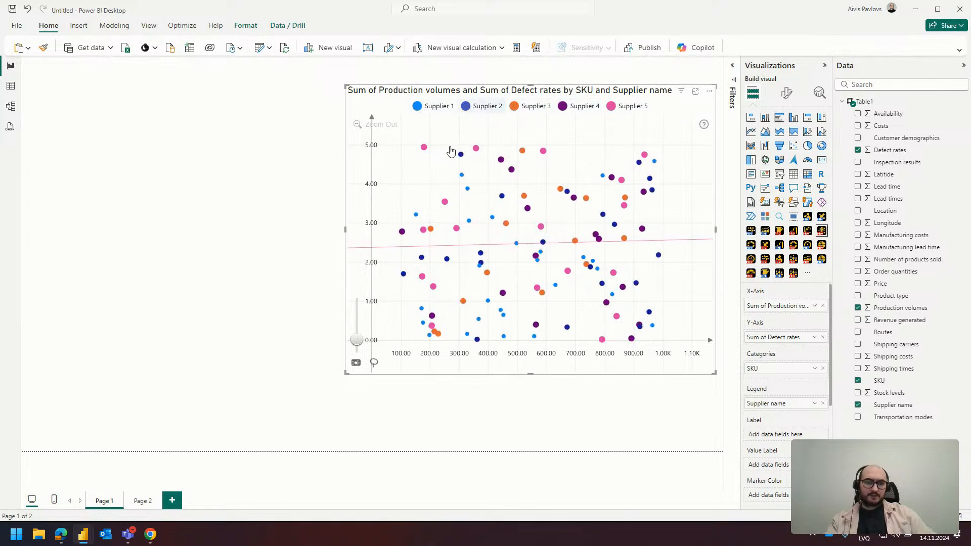
click(299, 173)
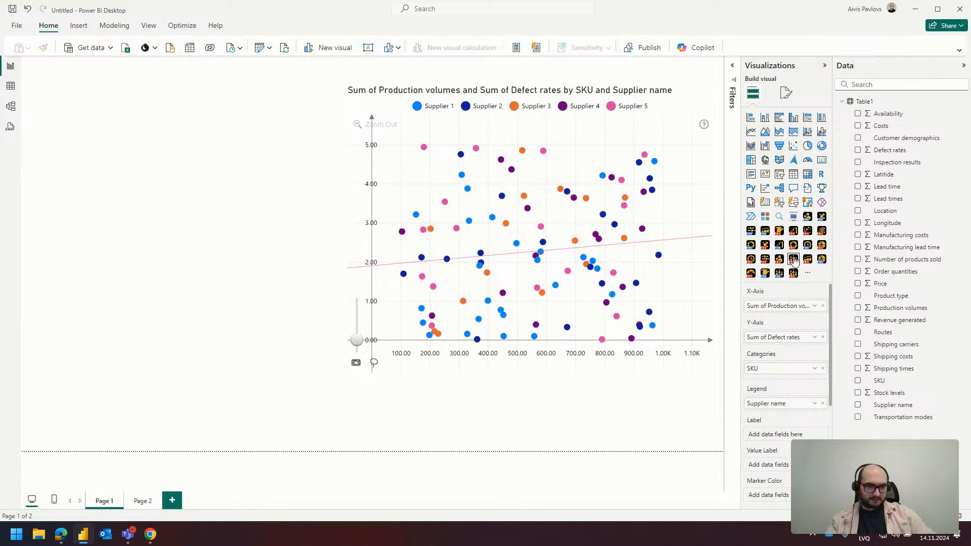
- Create a small Drill Down Donut PRO visual with Supplier name as Category and Revenue generated as Values beside the scatter visual
click(793, 245)
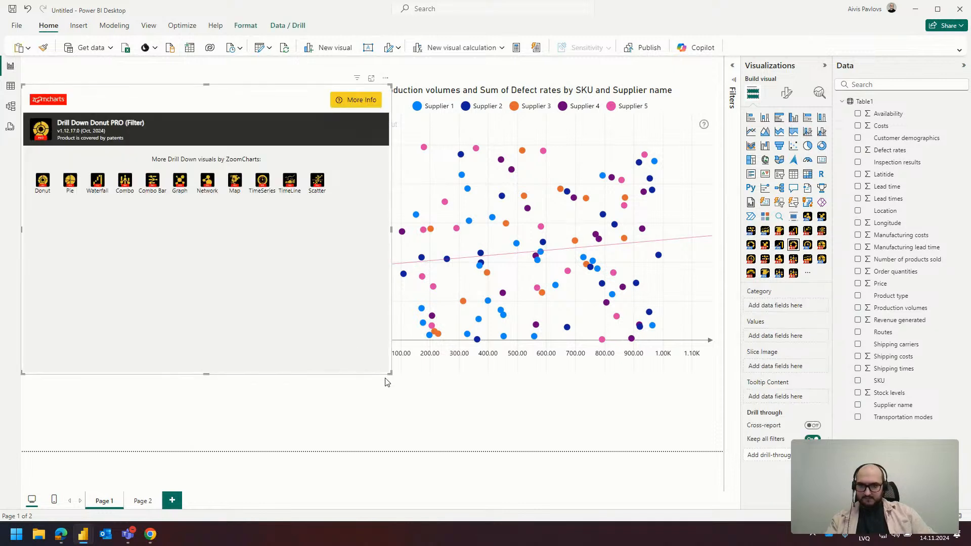
drag(390, 374, 264, 280)
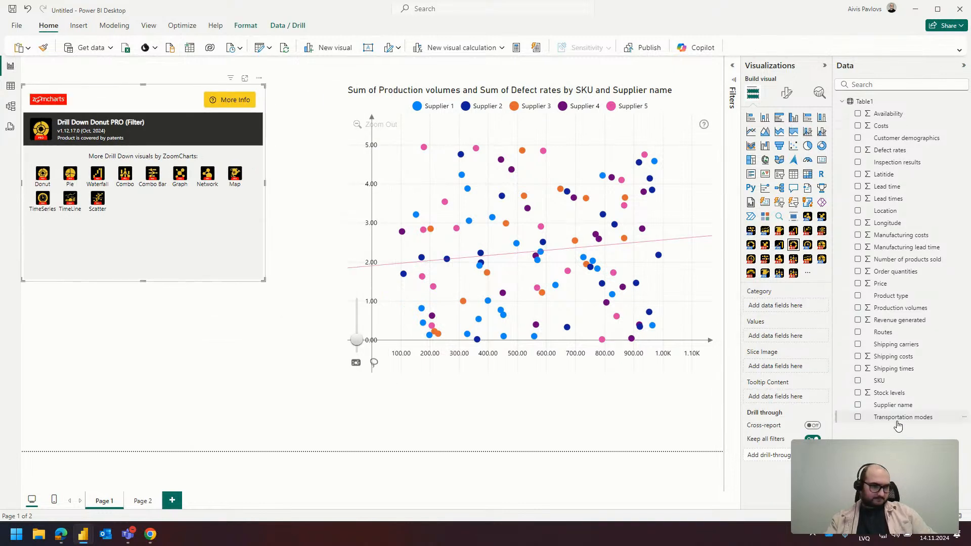
drag(899, 406, 772, 308)
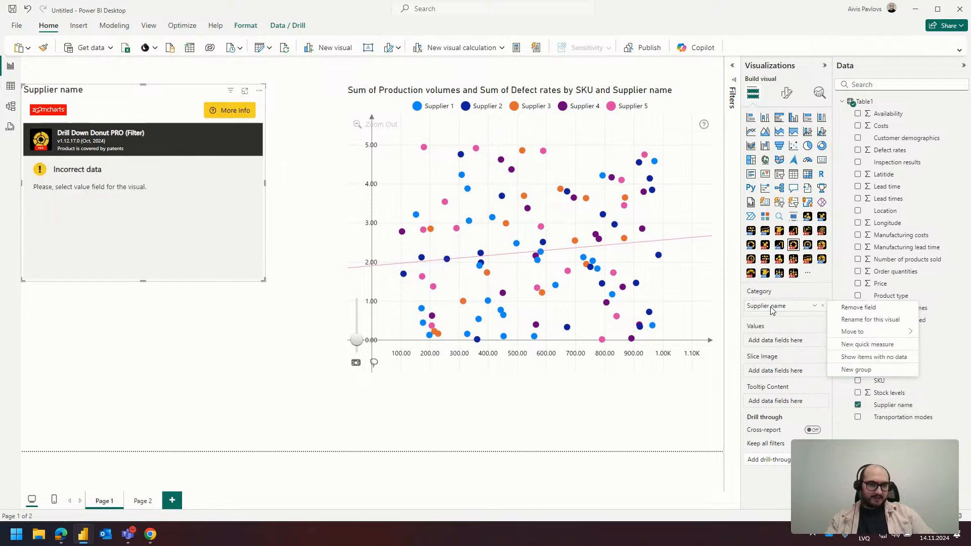
click(946, 295)
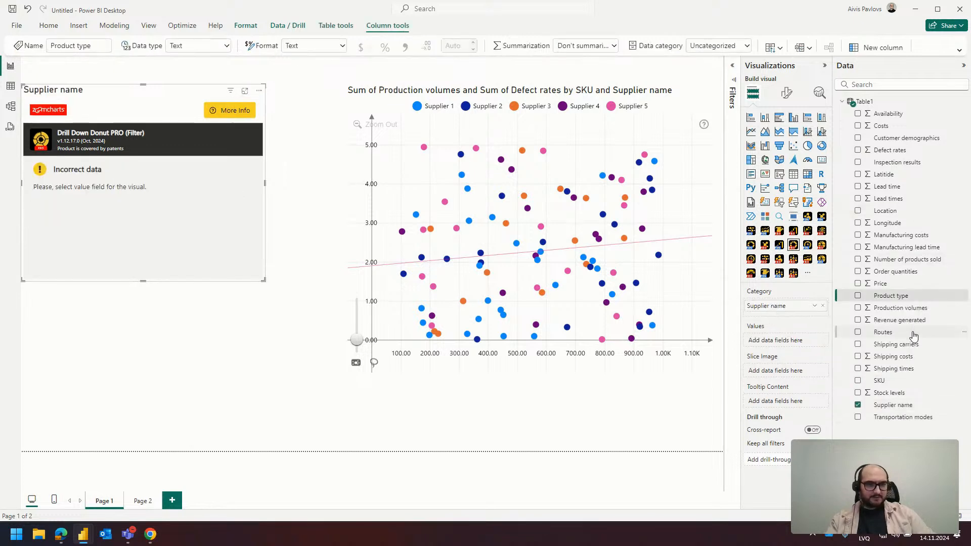
mouse_move(913, 327)
mouse_down()
mouse_move(806, 353)
mouse_move(789, 342)
mouse_up()
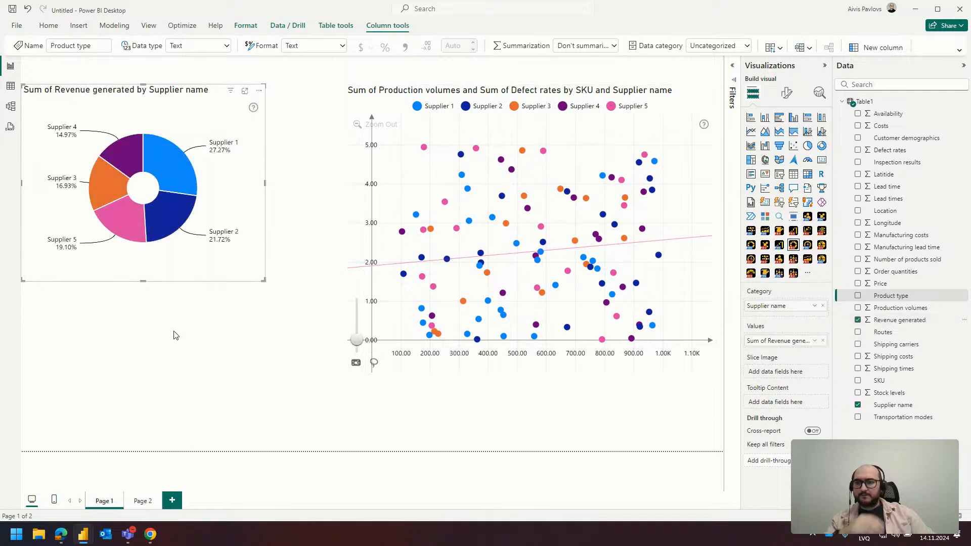
- Cross-filter the report to Supplier 5, examine its scatter points, and clear the selection
click(627, 110)
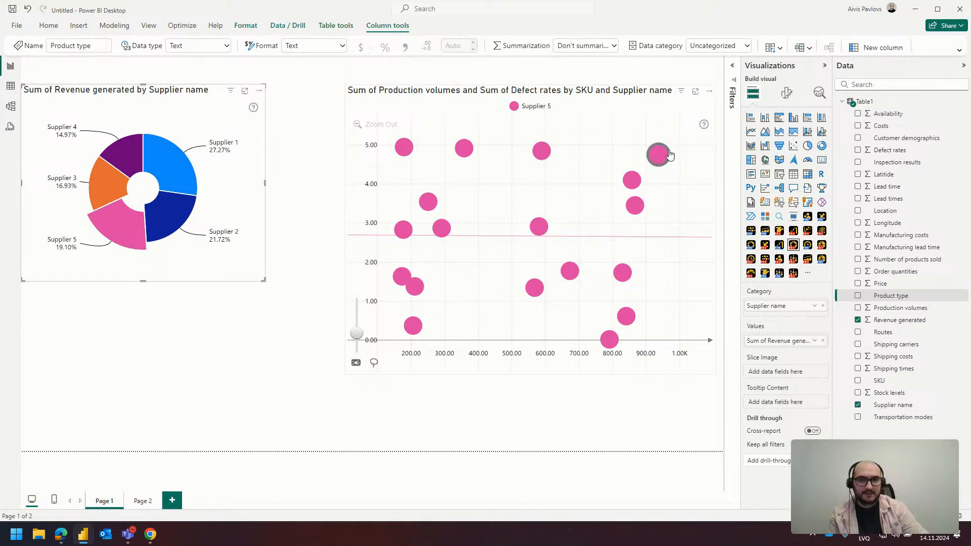
mouse_move(671, 154)
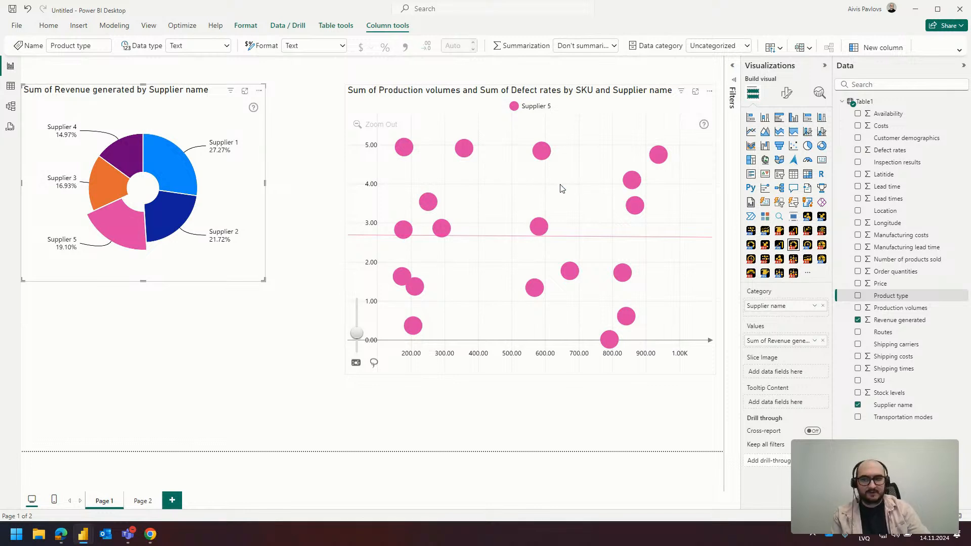
click(307, 185)
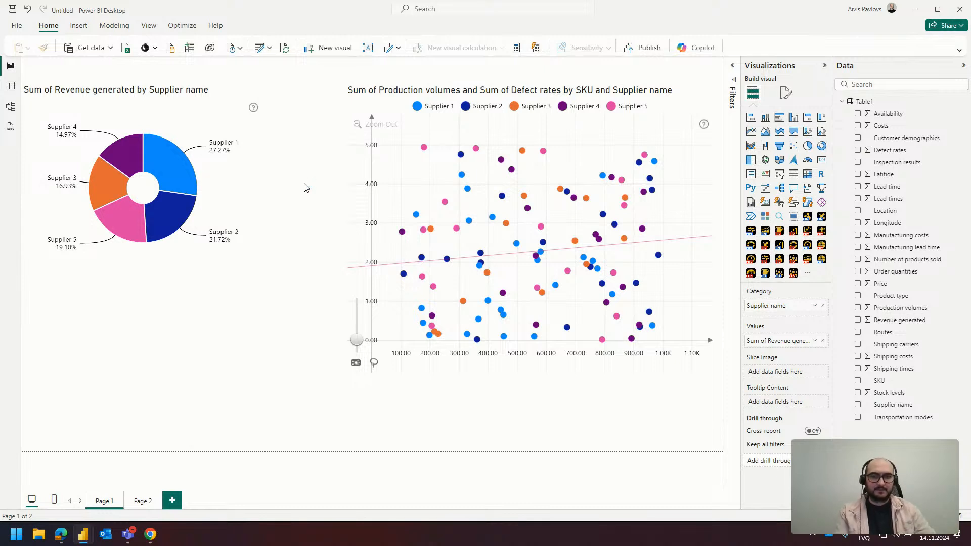
- Turn on Thresholds Y for the scatter visual and set Threshold Type 1 to Area
click(369, 164)
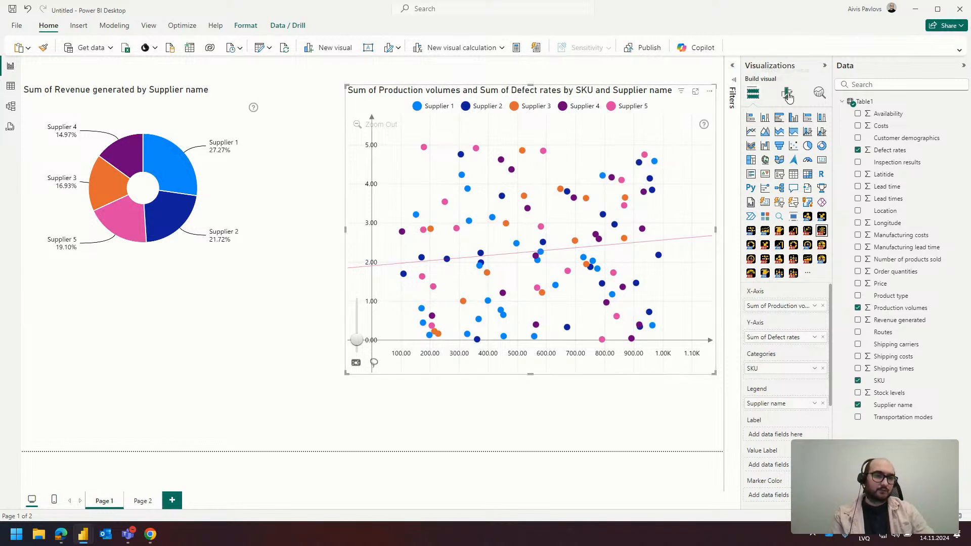
click(788, 95)
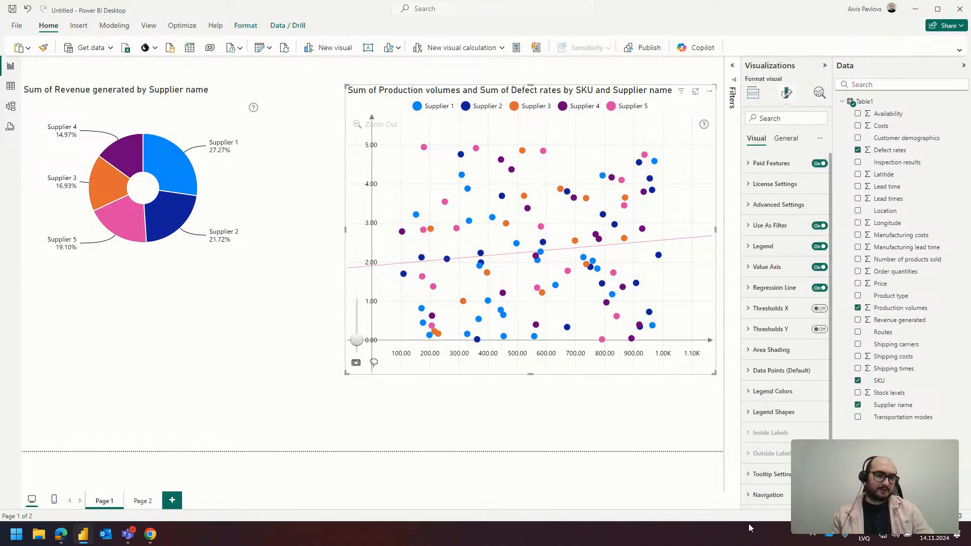
click(820, 329)
scroll(819, 324, down, 1)
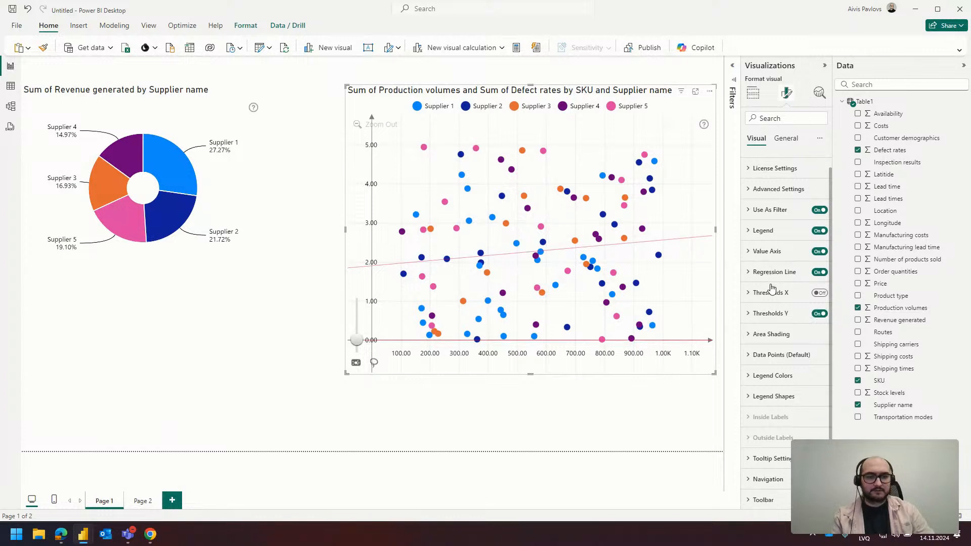
click(782, 308)
scroll(779, 263, down, 3)
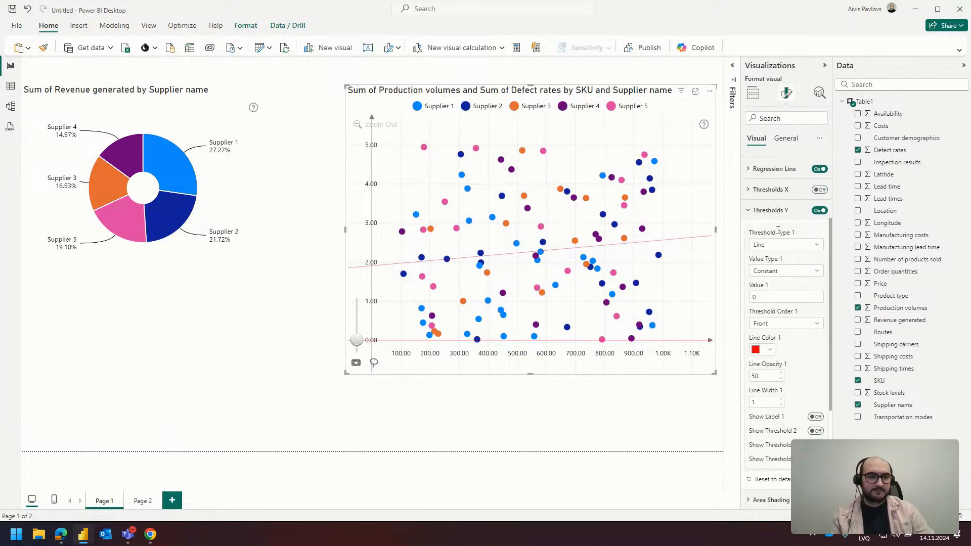
click(774, 242)
click(777, 267)
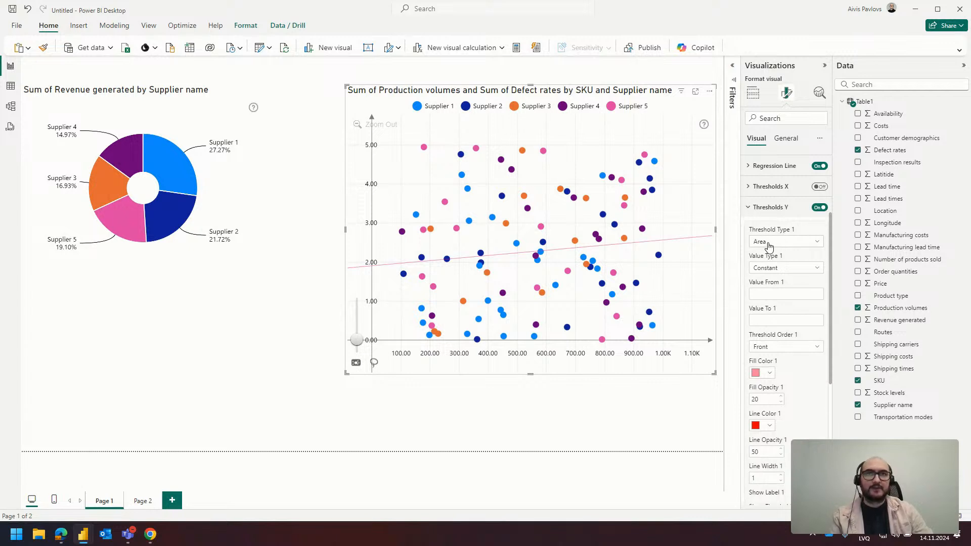
- Set the range of the scatter's first Y threshold area from 0 to 1
click(761, 296)
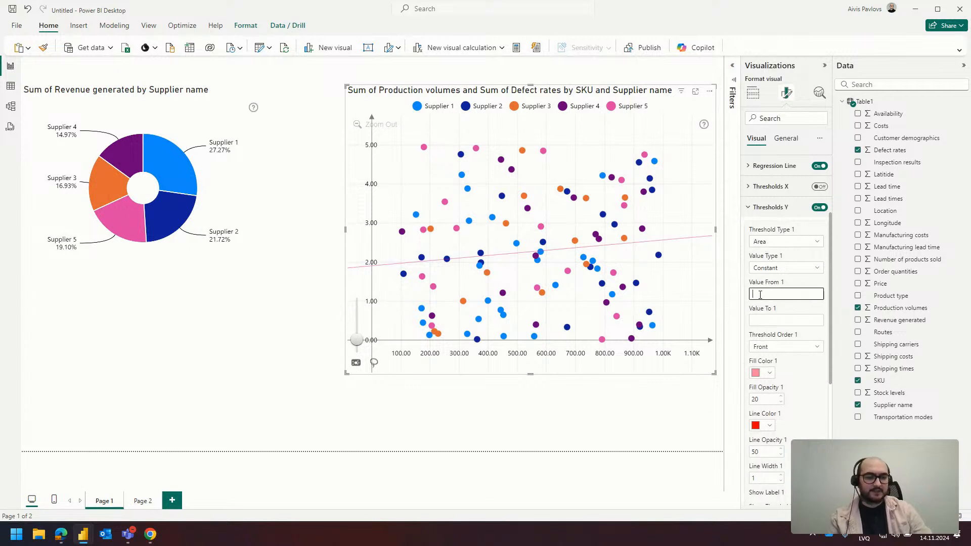
click(768, 319)
text(1)
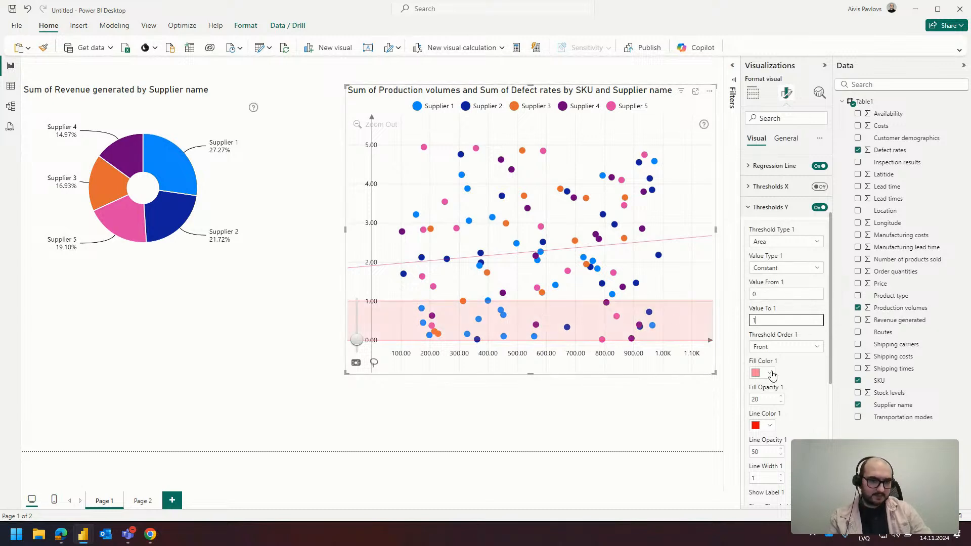
- Change both the fill colour and the line colour of the first Y threshold to the same custom green
scroll(773, 378, down, 1)
click(773, 324)
click(787, 478)
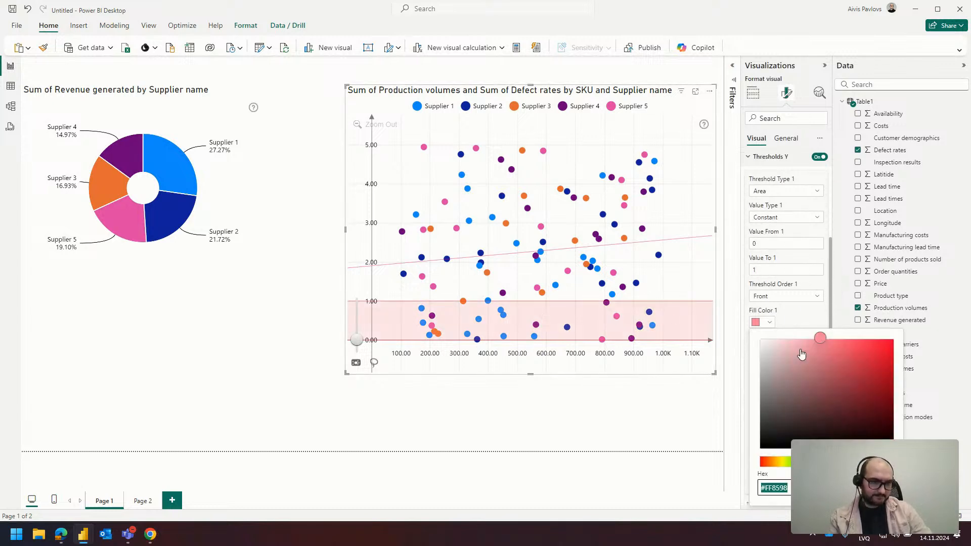
click(808, 462)
click(855, 361)
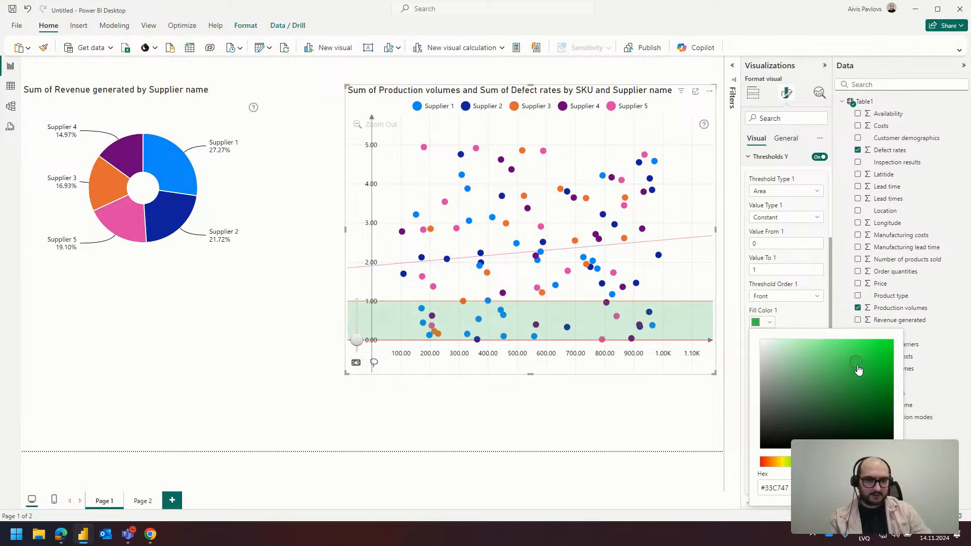
click(802, 310)
click(769, 377)
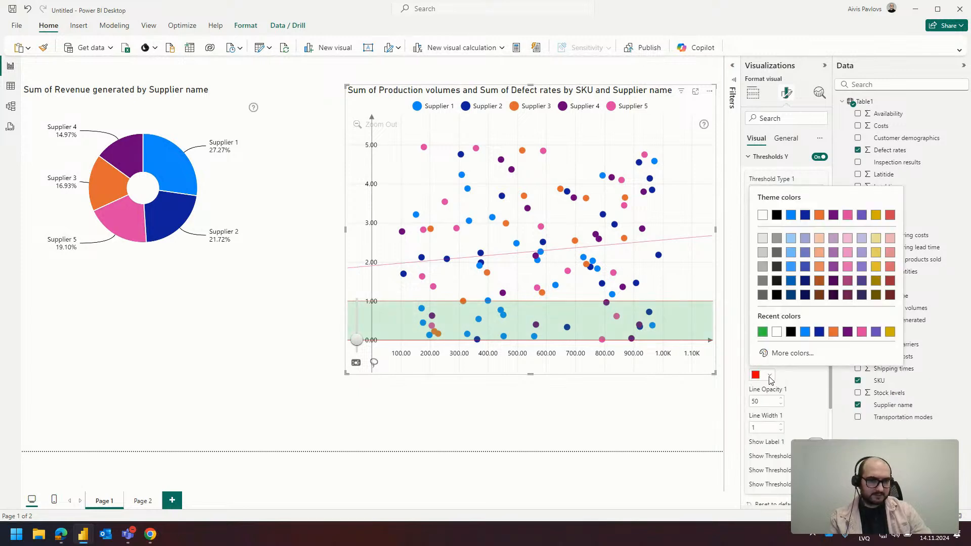
click(763, 332)
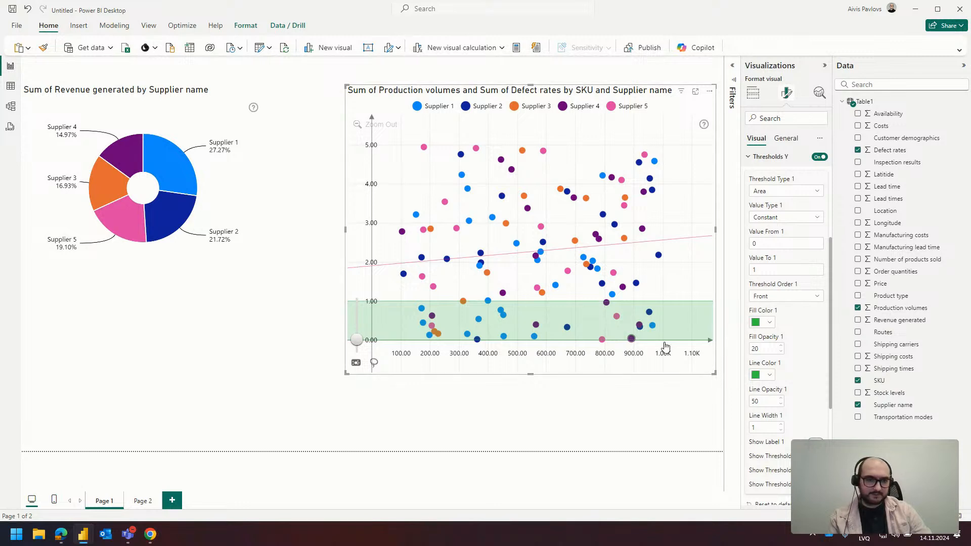
- Turn on Show Threshold 2 and set it as an Area with a constant range from 1 to 3
click(816, 455)
scroll(785, 359, down, 2)
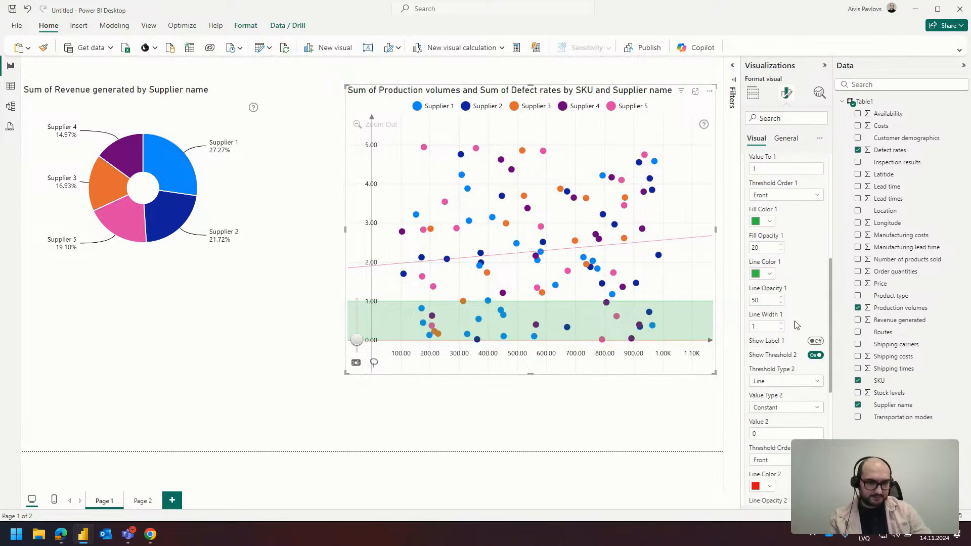
scroll(784, 360, down, 3)
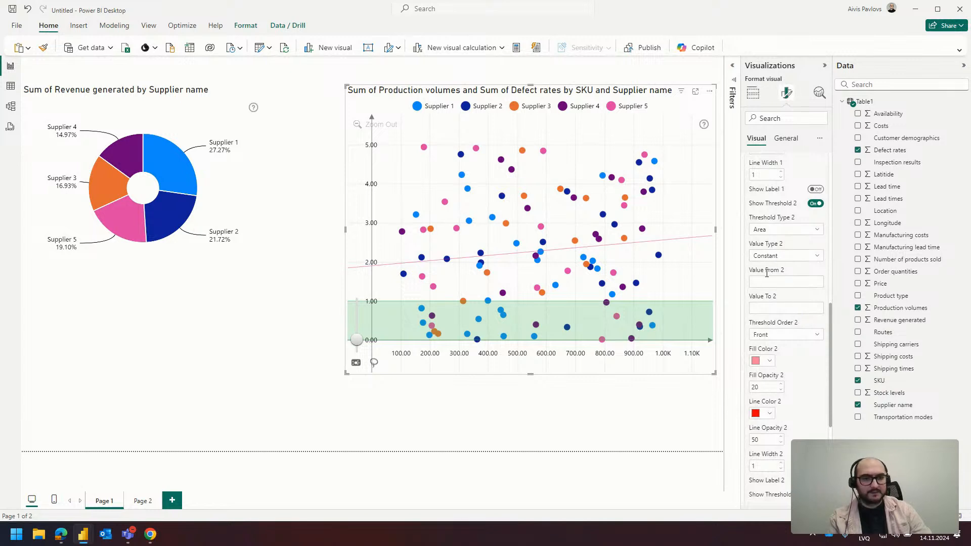
click(773, 282)
text(1)
click(774, 309)
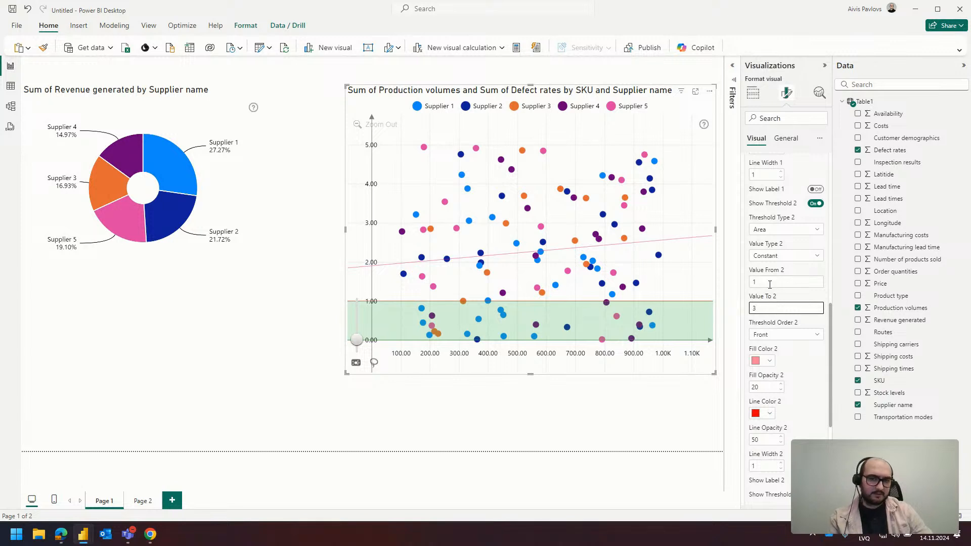
text(3)
- Set Fill Color 2 and Line Color 2 of the second Y threshold to the gold theme colour
click(769, 361)
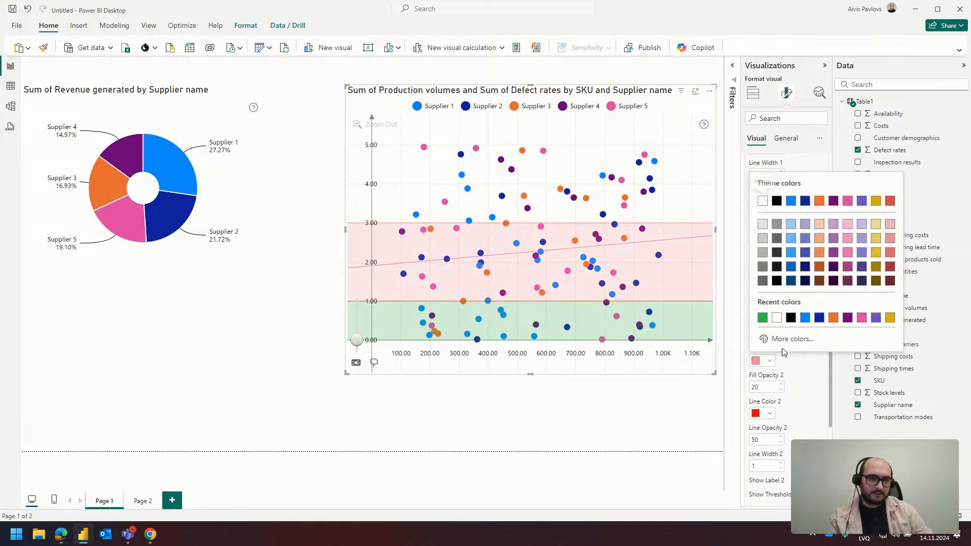
click(819, 201)
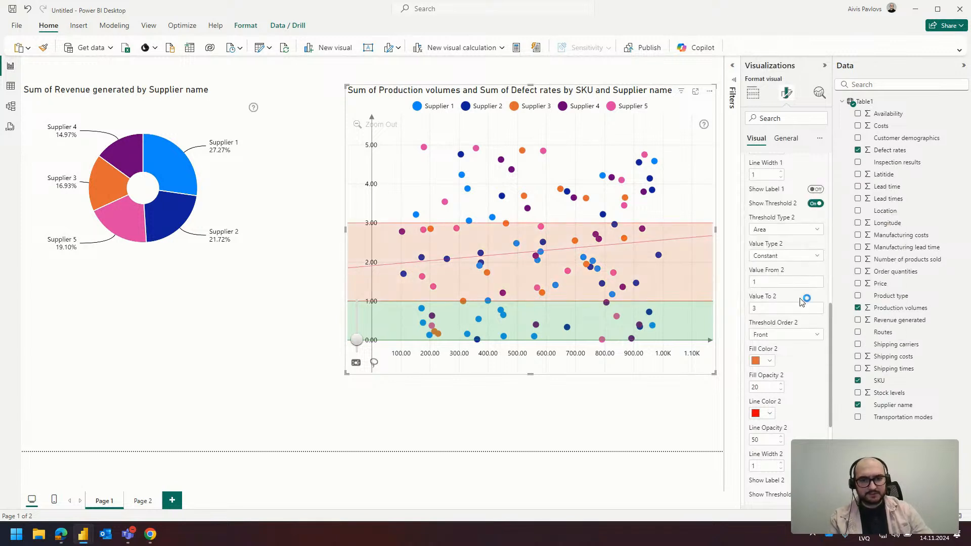
click(769, 363)
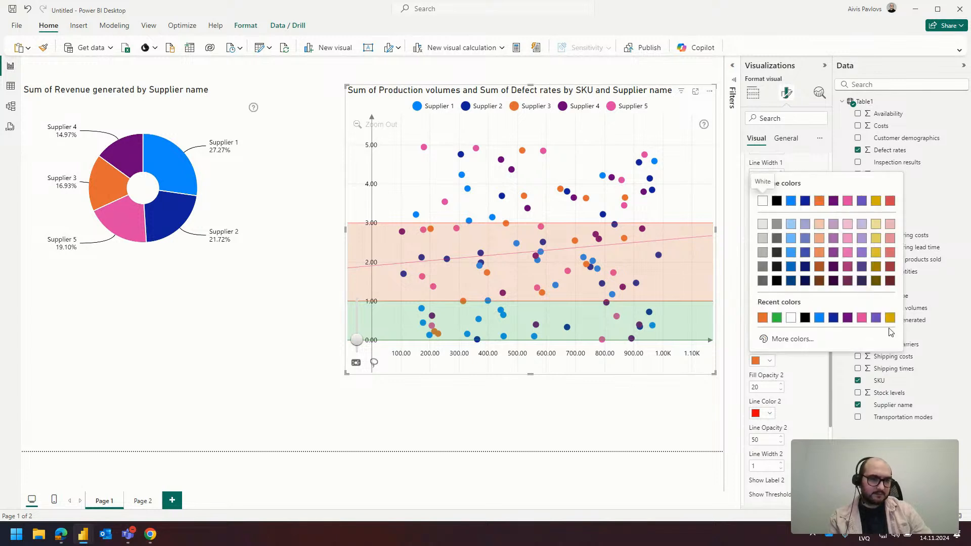
click(890, 318)
click(770, 413)
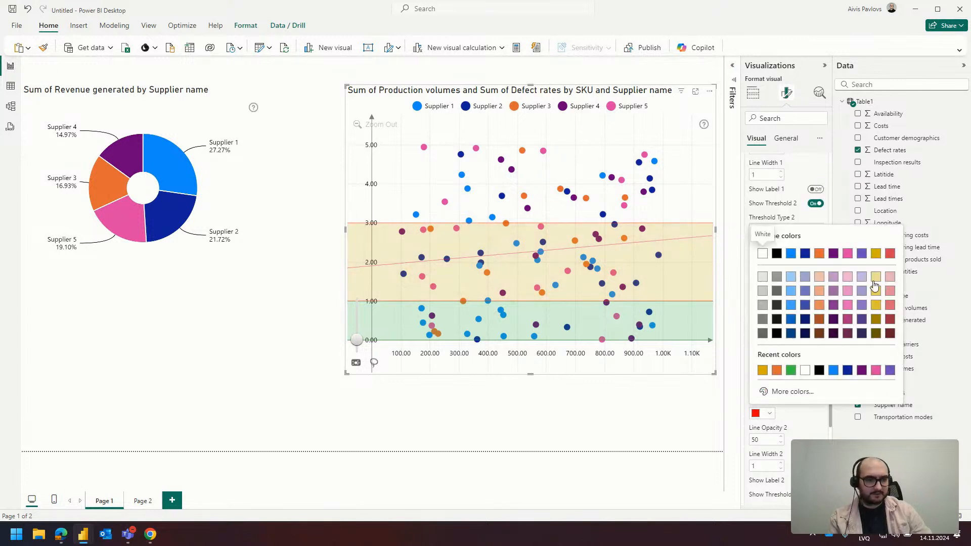
click(878, 253)
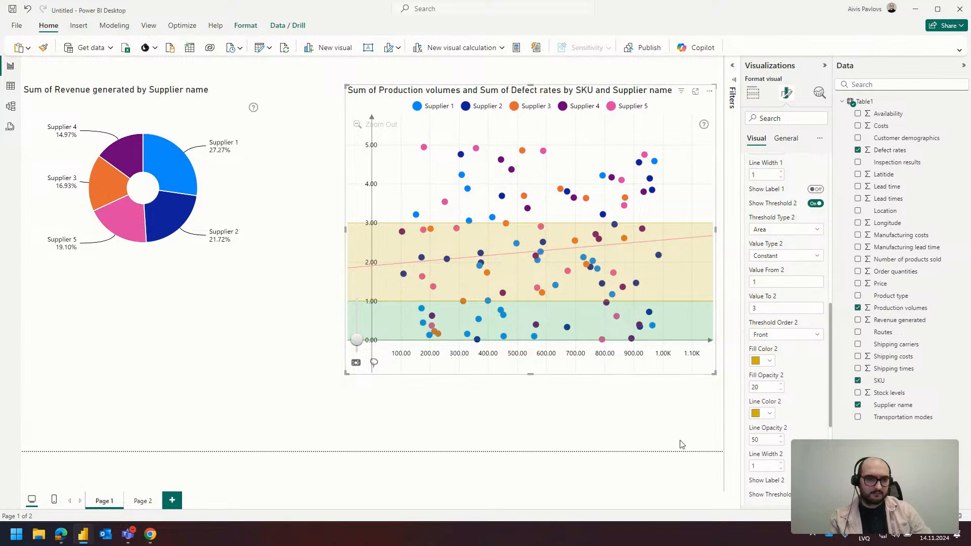
- Show the third Y threshold as an Area with a constant range from 3 to 100
scroll(794, 323, down, 2)
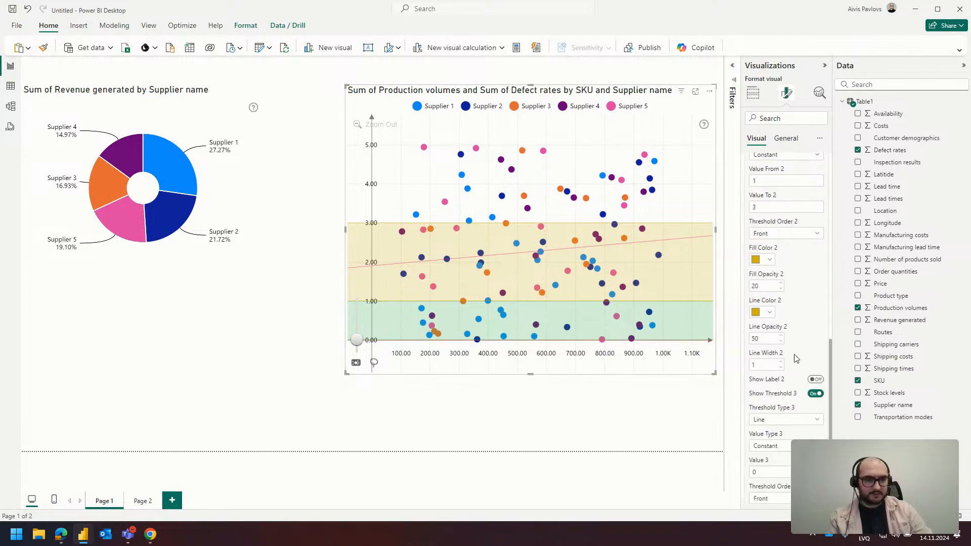
click(781, 421)
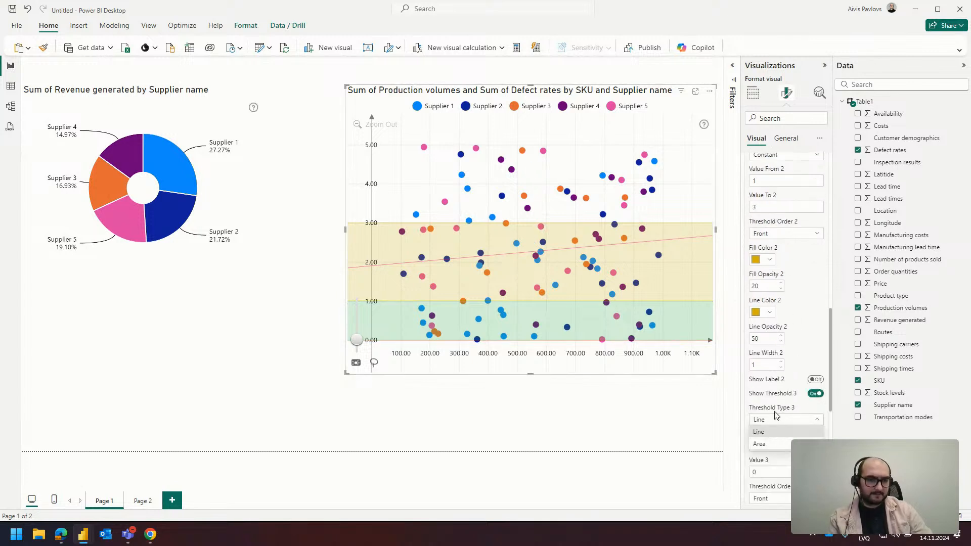
click(774, 444)
scroll(785, 429, down, 1)
click(764, 420)
text(3)
click(767, 445)
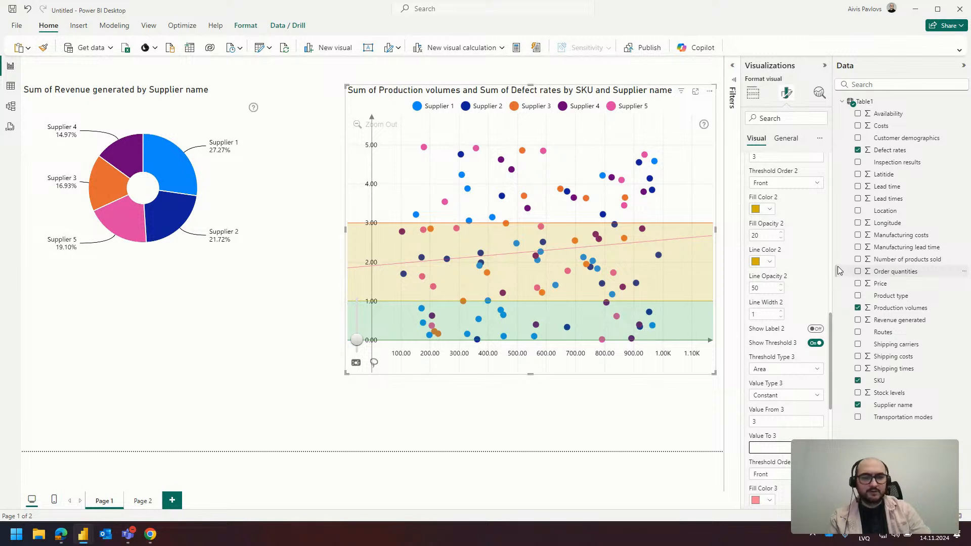
text(5)
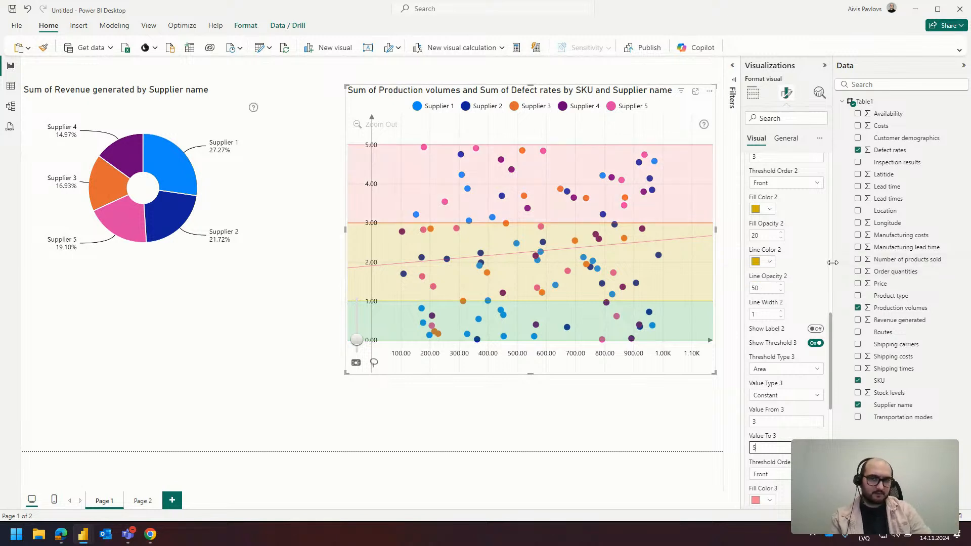
drag(762, 449, 730, 450)
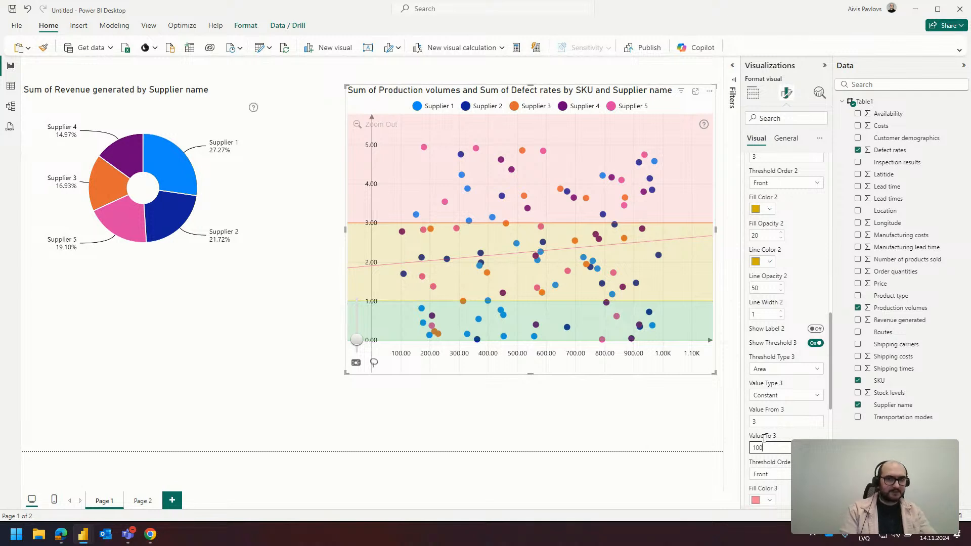
double_click(787, 452)
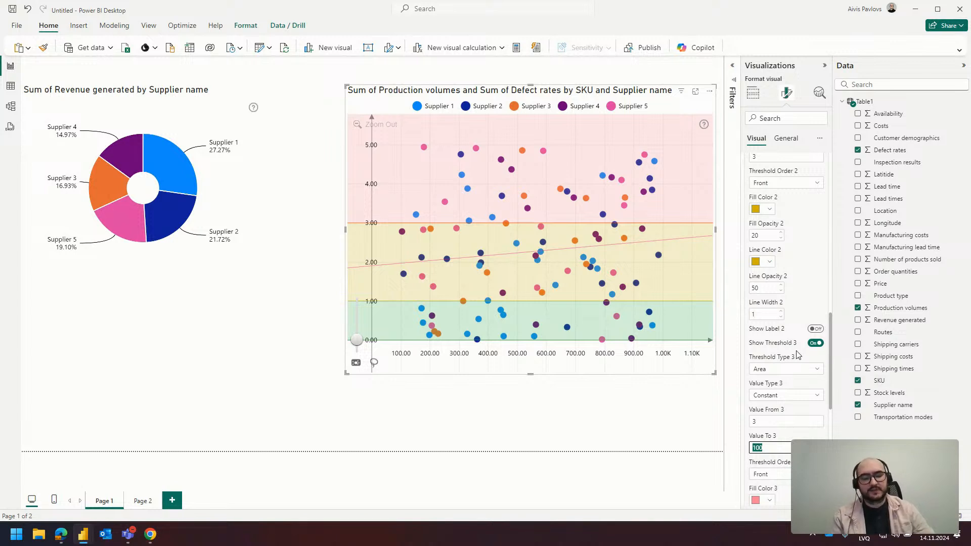
click(635, 429)
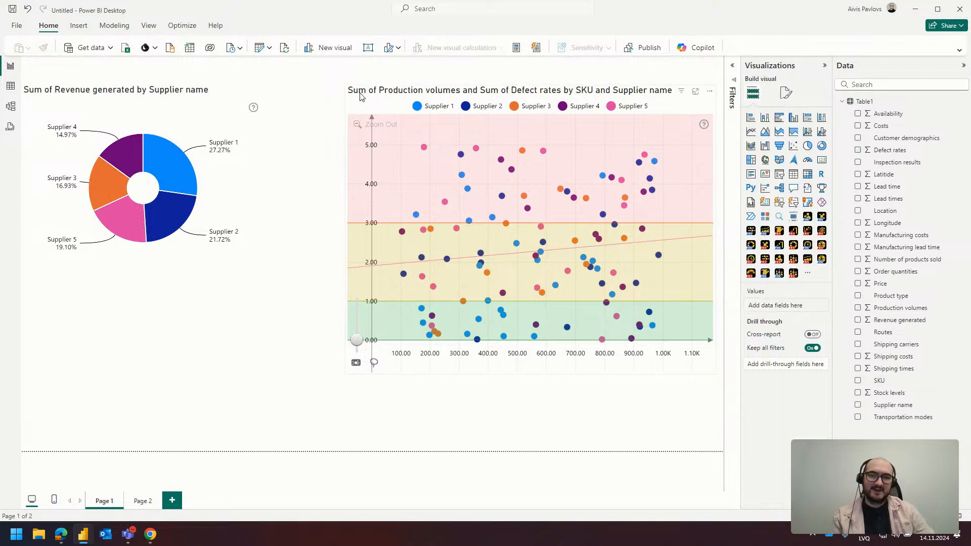
- Turn off the scatter visual's Y thresholds to examine the plain points, and turn them on again
click(394, 115)
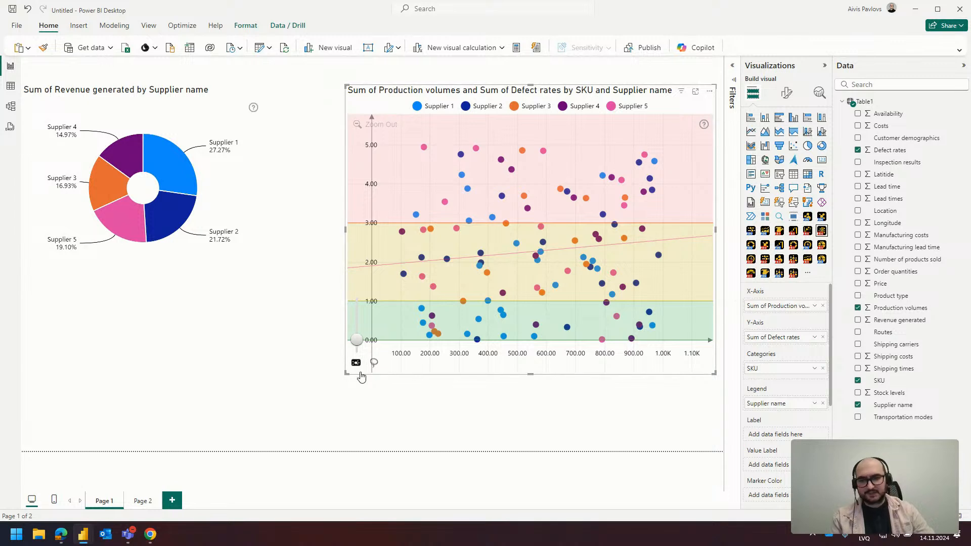
click(786, 93)
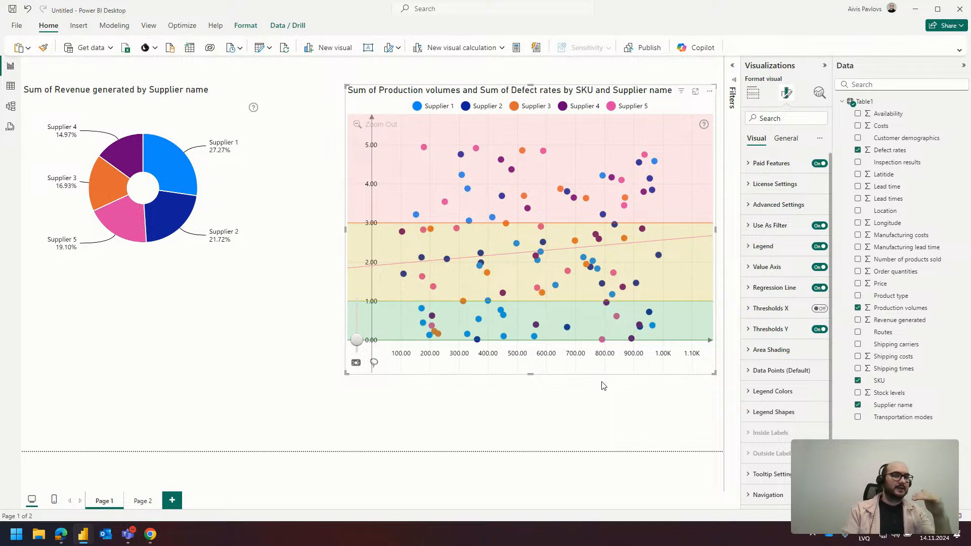
click(820, 330)
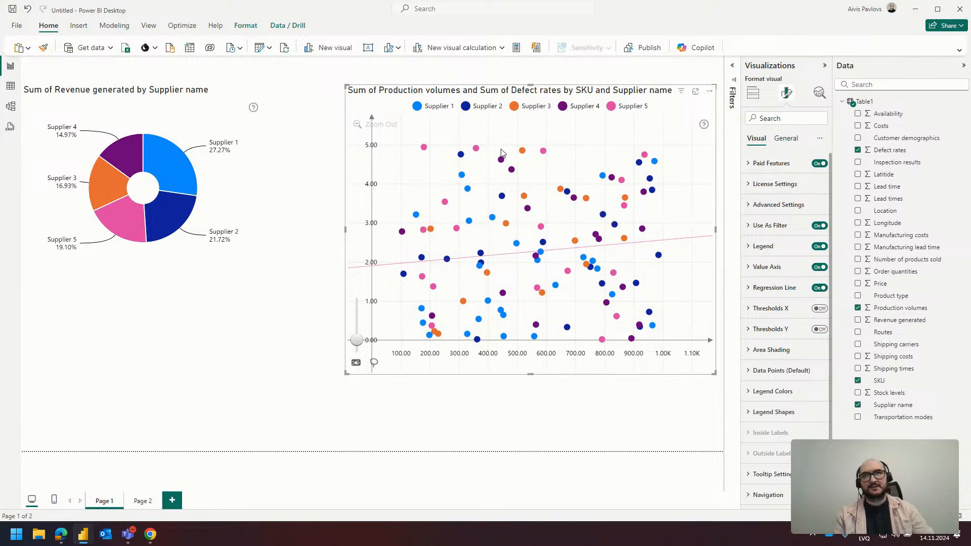
mouse_move(645, 197)
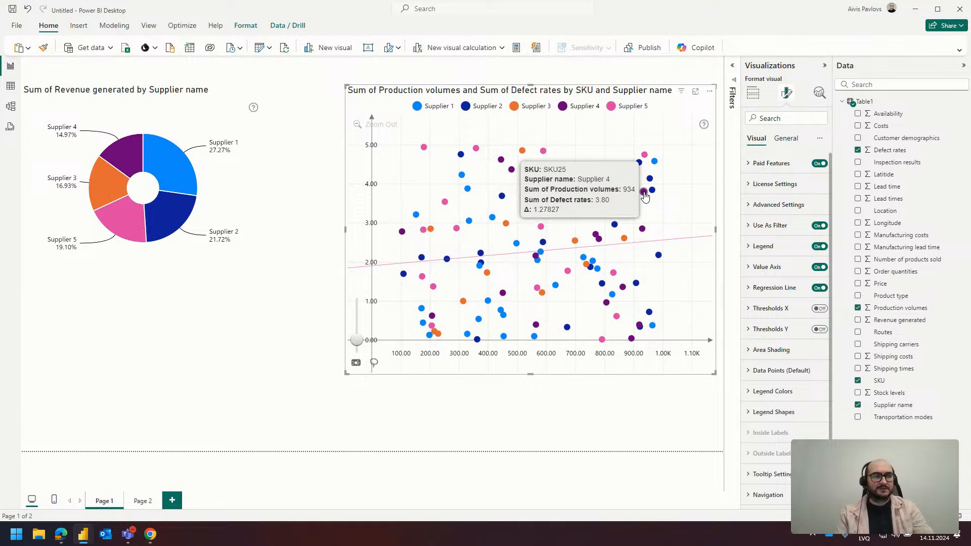
click(819, 329)
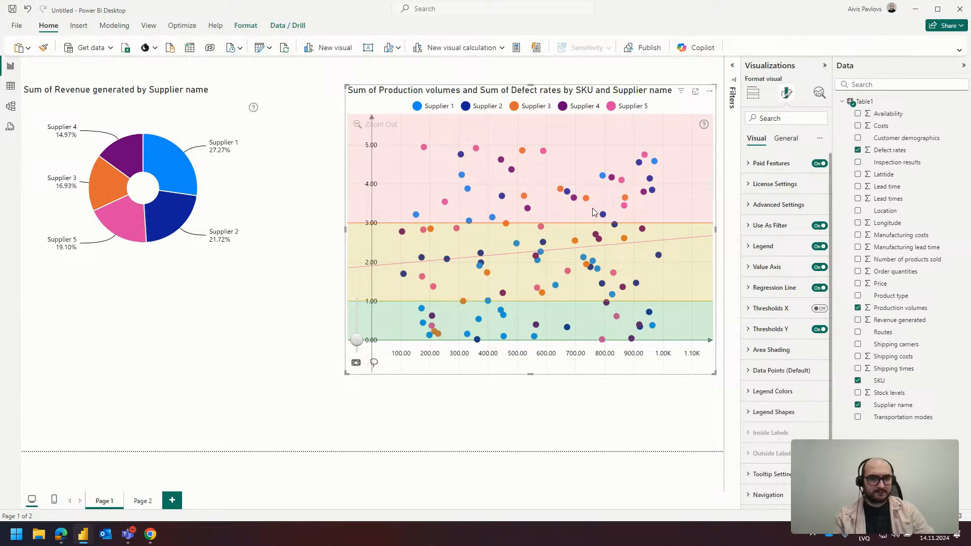
- Select all scatter points in the red area above 3.00 to cross-filter the donut, and clear the selection
drag(395, 137, 691, 223)
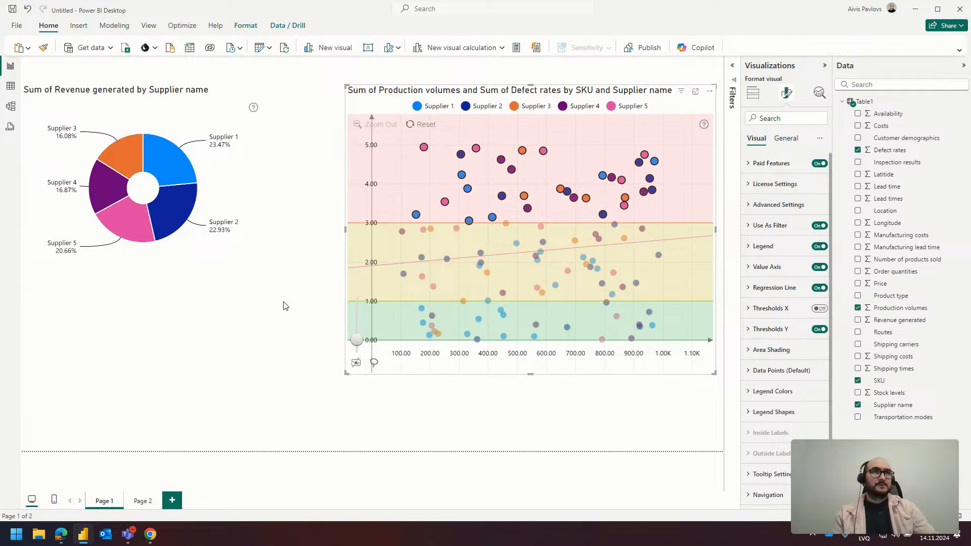
click(678, 194)
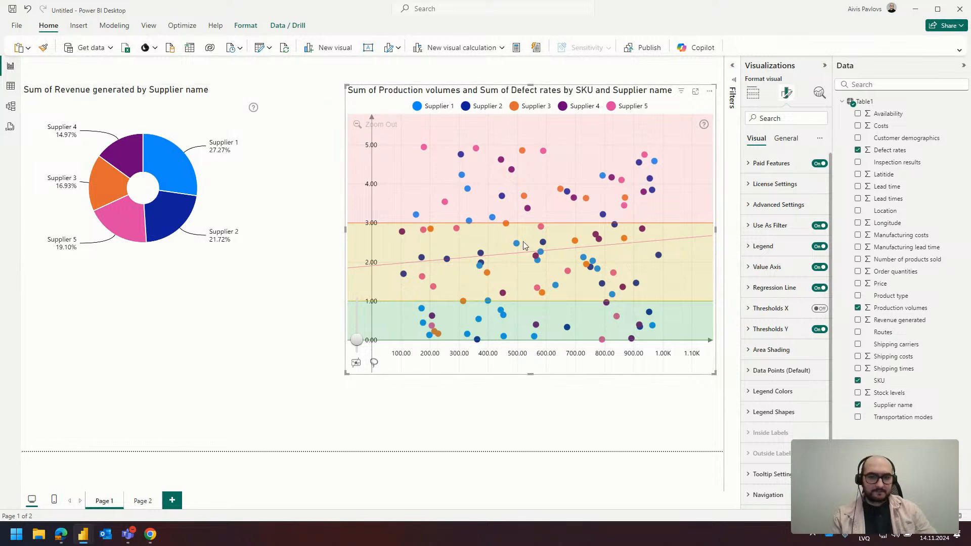
mouse_move(633, 243)
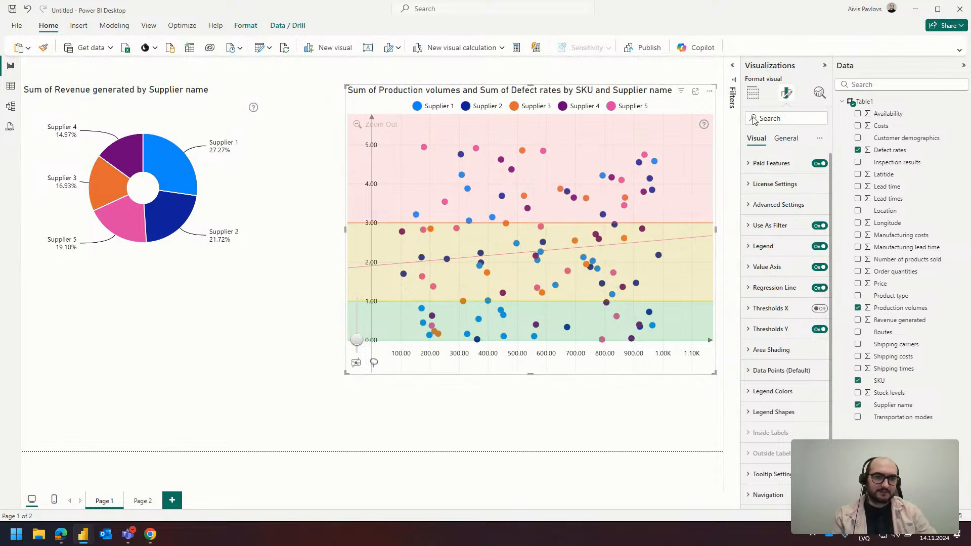
- Open Table1 in Power Query Editor and examine its columns through Production volumes and Defect rates
click(754, 97)
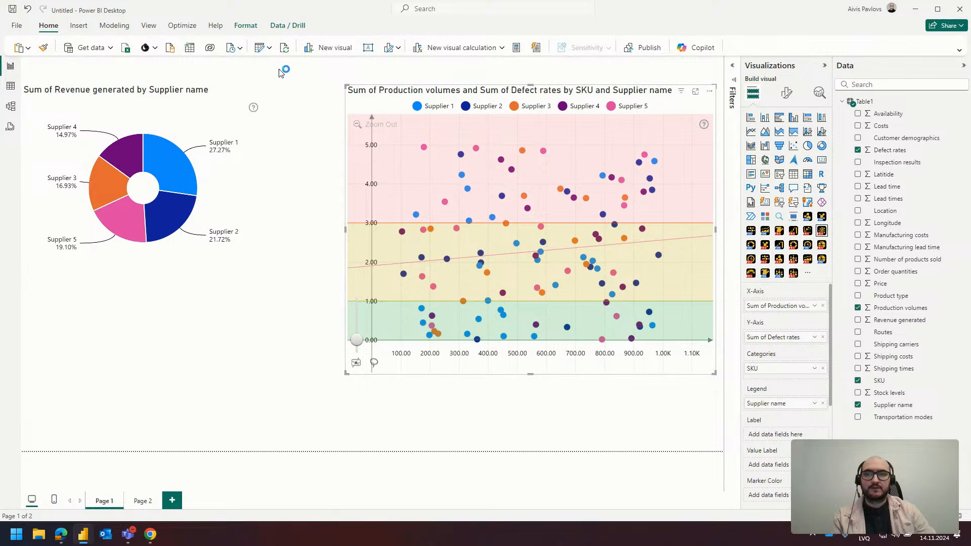
click(259, 49)
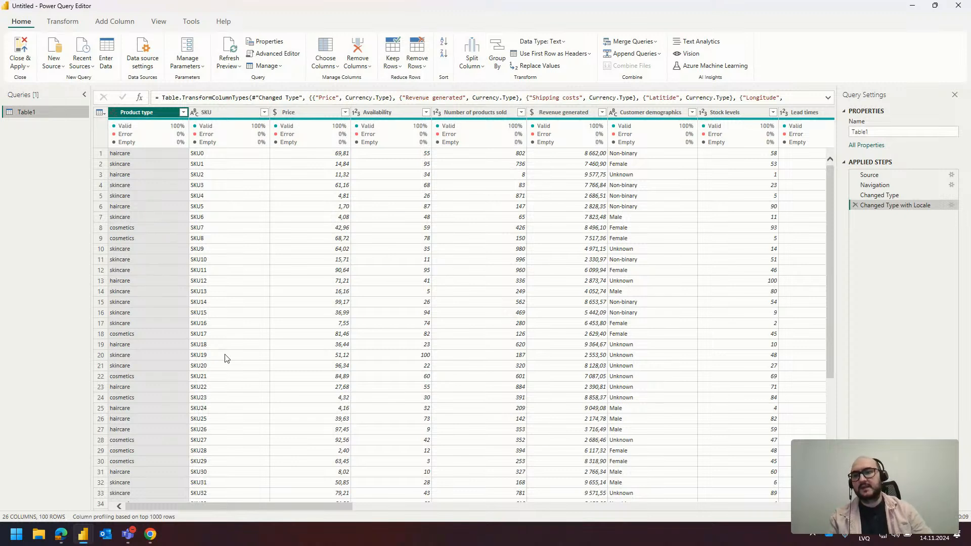
drag(263, 506, 678, 537)
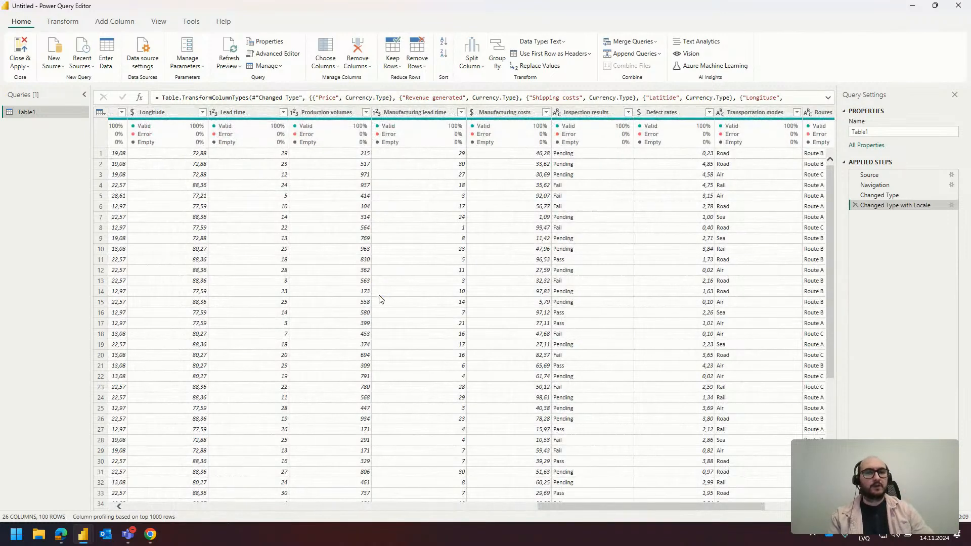
- Start a new conditional column in Table1 and name it Defect Group
click(120, 22)
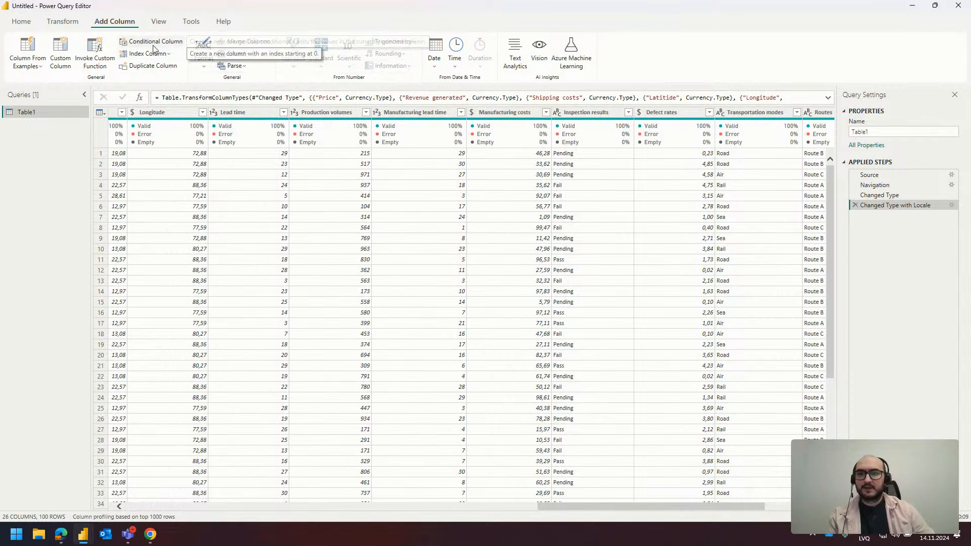
click(128, 46)
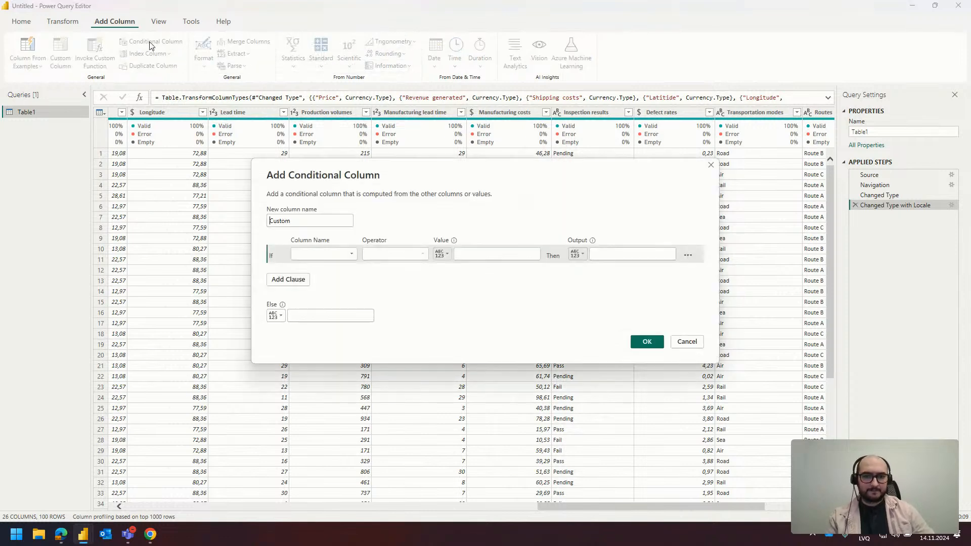
drag(326, 218, 96, 229)
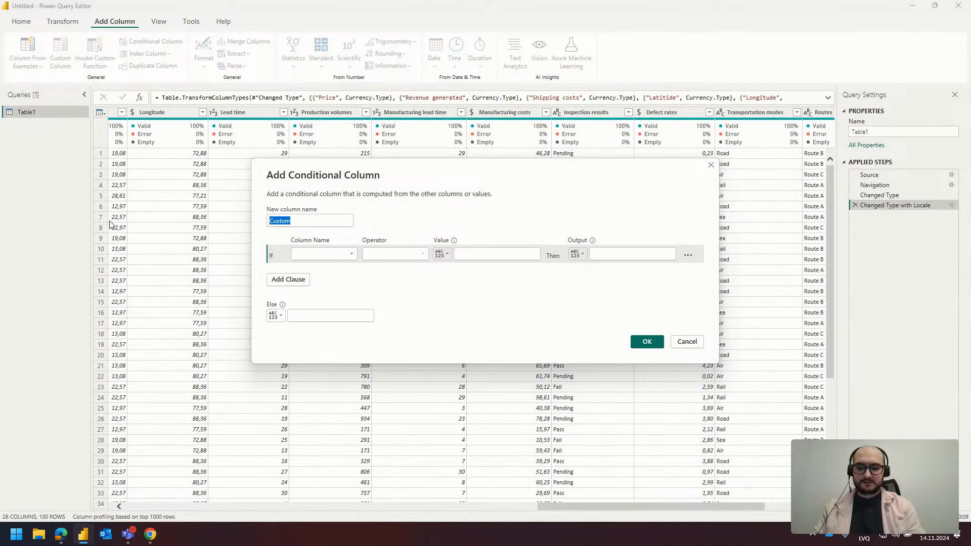
text(Defect Group)
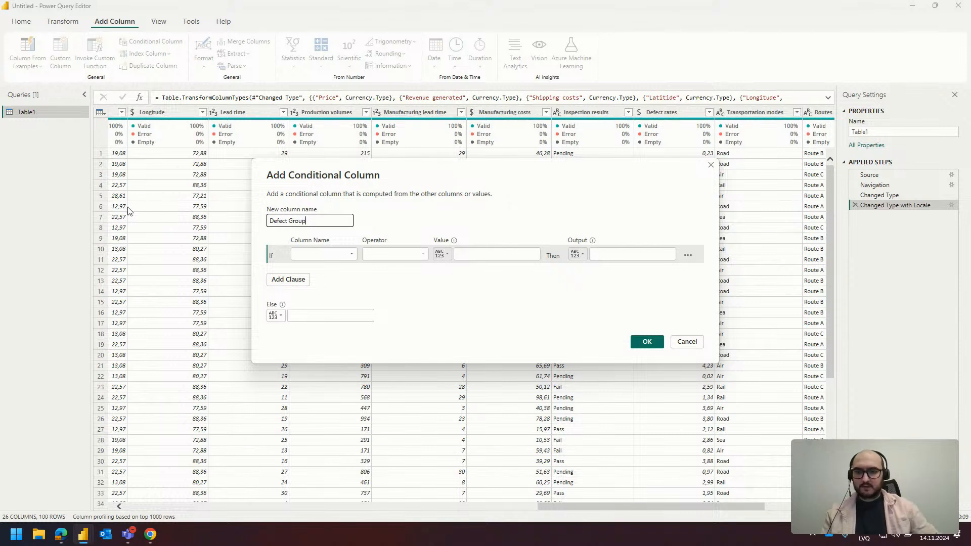
- Set up an If clause and two Else If clauses on the Defect rates column, with Black as the Else output
click(326, 255)
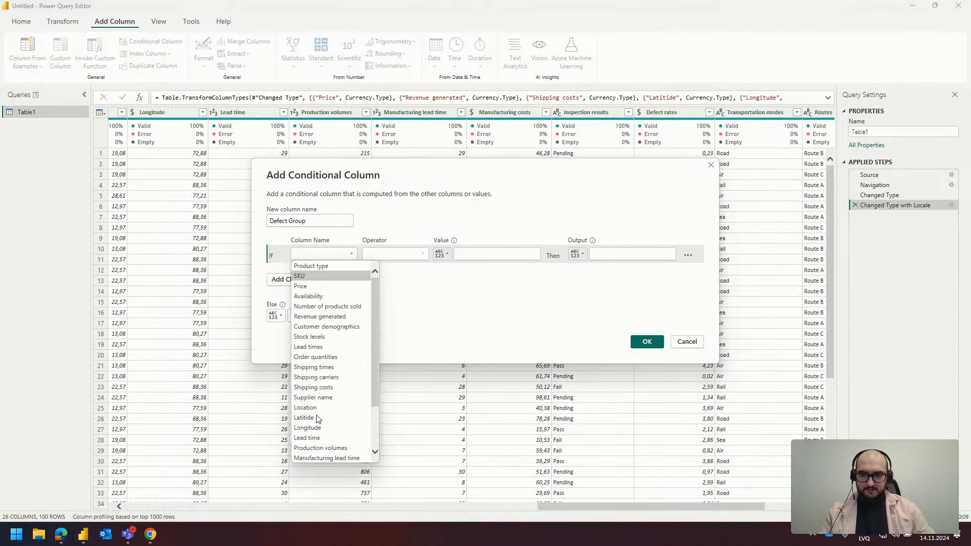
scroll(318, 386, down, 1)
click(324, 454)
click(304, 281)
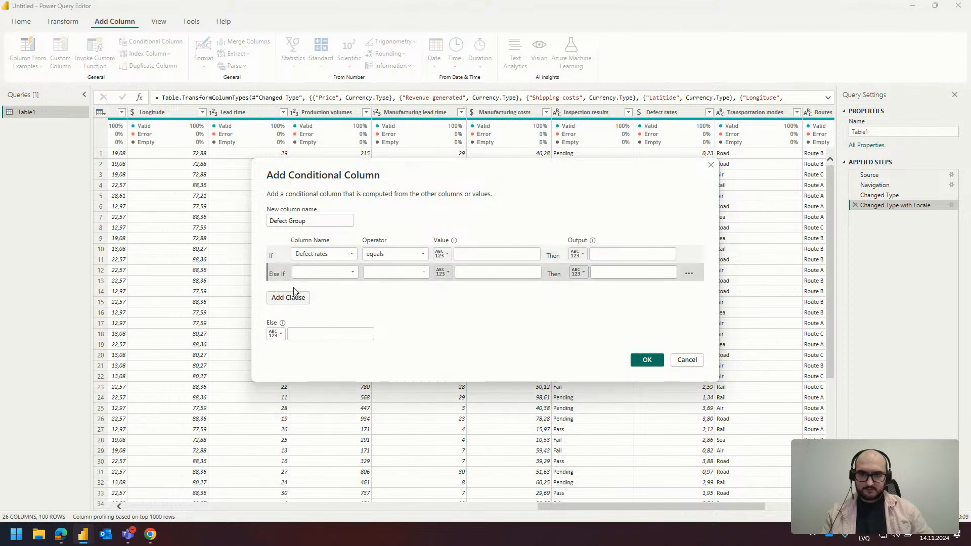
click(288, 297)
click(324, 273)
scroll(331, 452, down, 1)
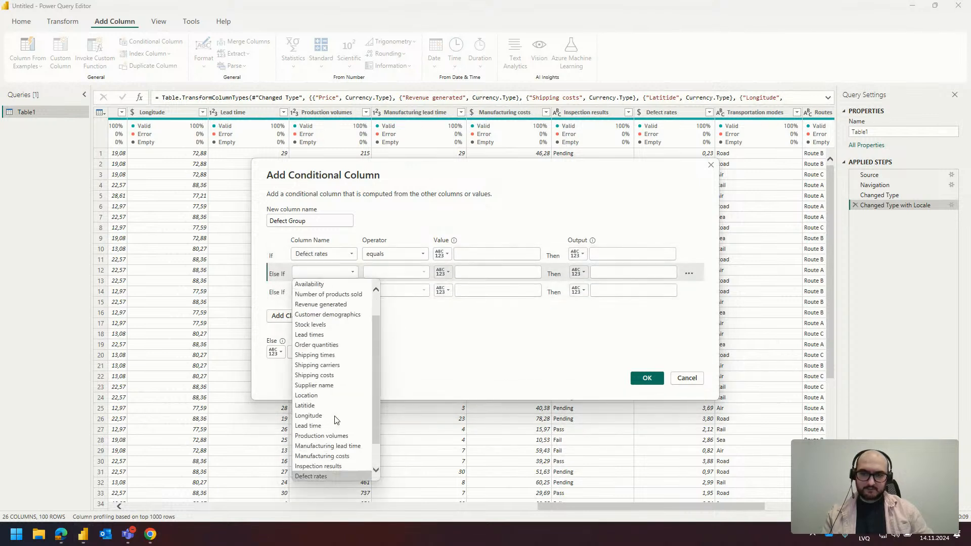
click(326, 475)
click(324, 291)
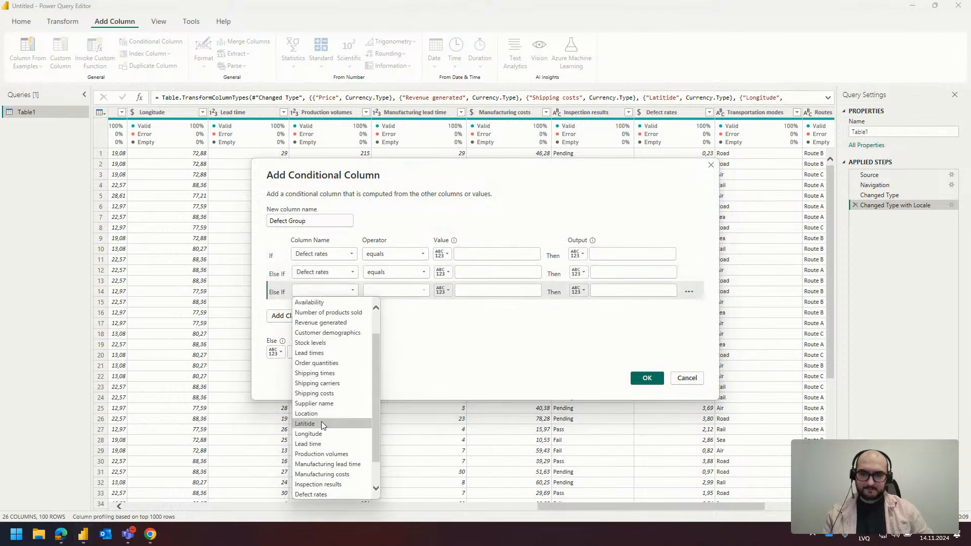
click(323, 494)
click(311, 352)
text(No)
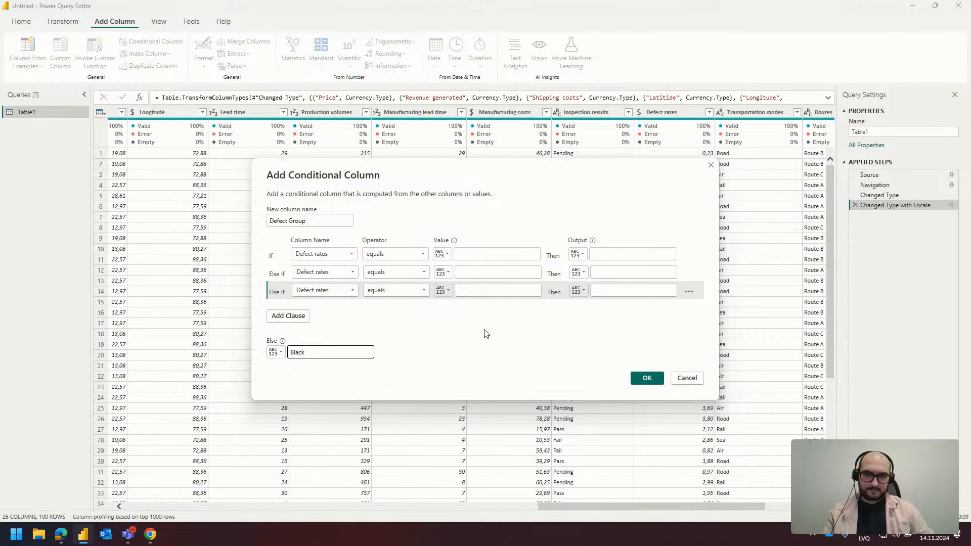
- Set the operator of all three Defect rates clauses to "is greater than or equal to"
click(402, 253)
click(408, 297)
click(399, 272)
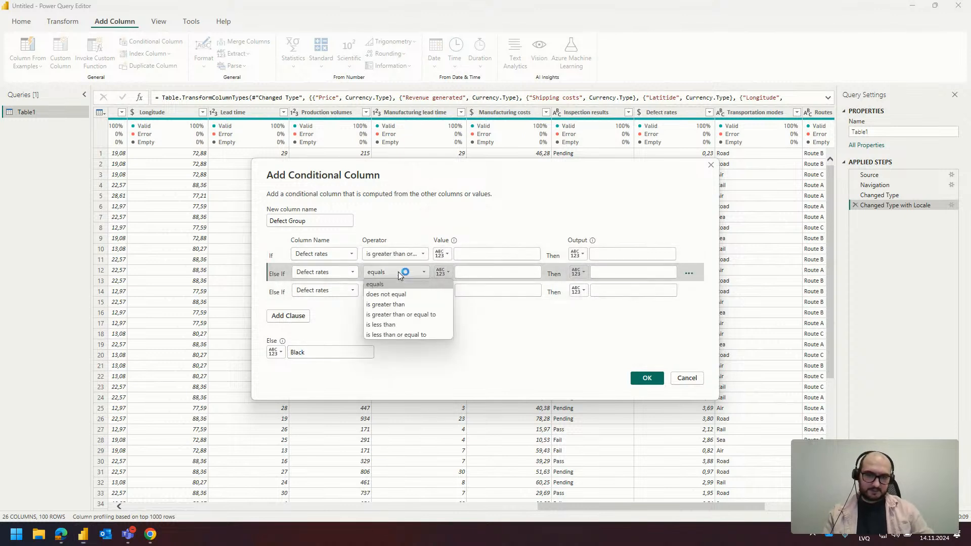
click(408, 315)
click(398, 290)
click(423, 333)
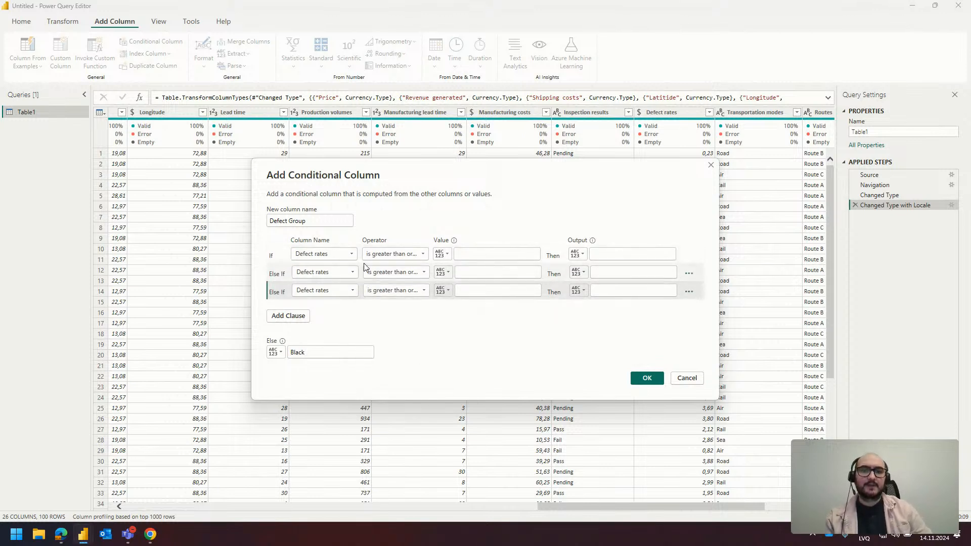
- Give the first clause the value 3 with output Red, and the second the value 1 with output Orange
click(473, 253)
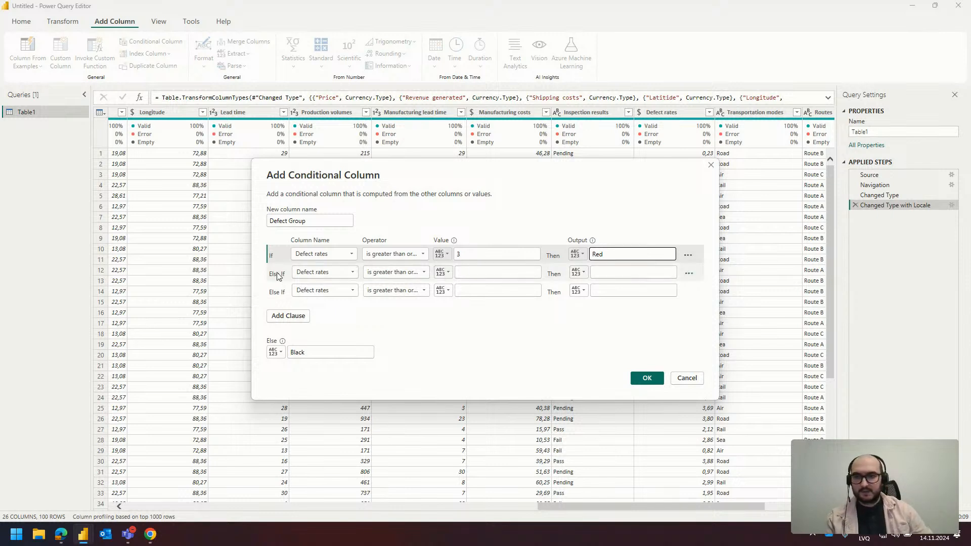
click(478, 274)
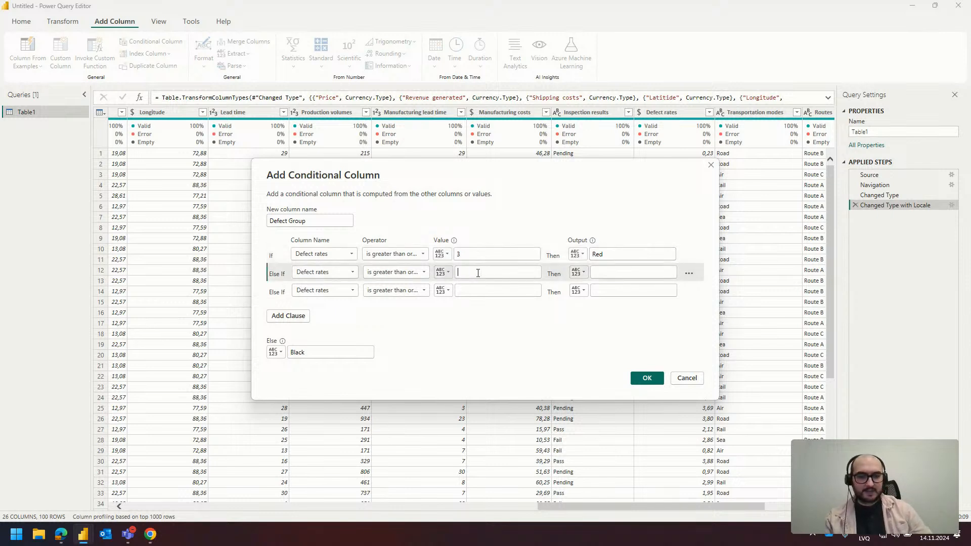
click(629, 274)
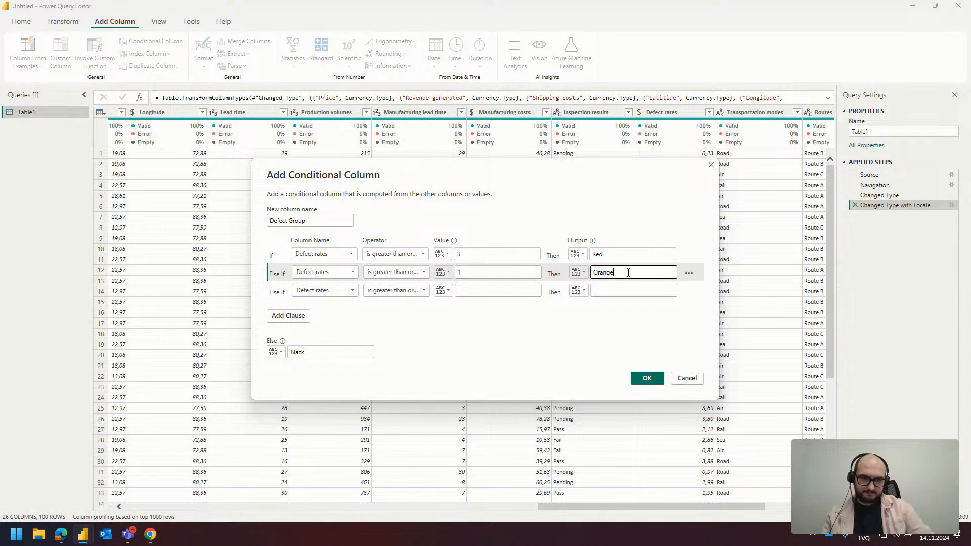
- Give the third clause the value 0 with output Green, and create the conditional column
click(481, 290)
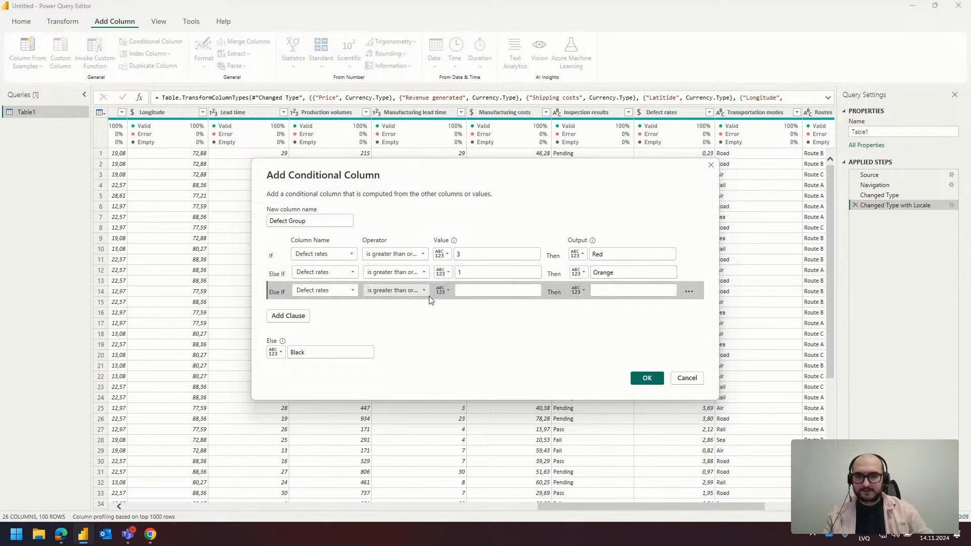
click(475, 292)
text(0)
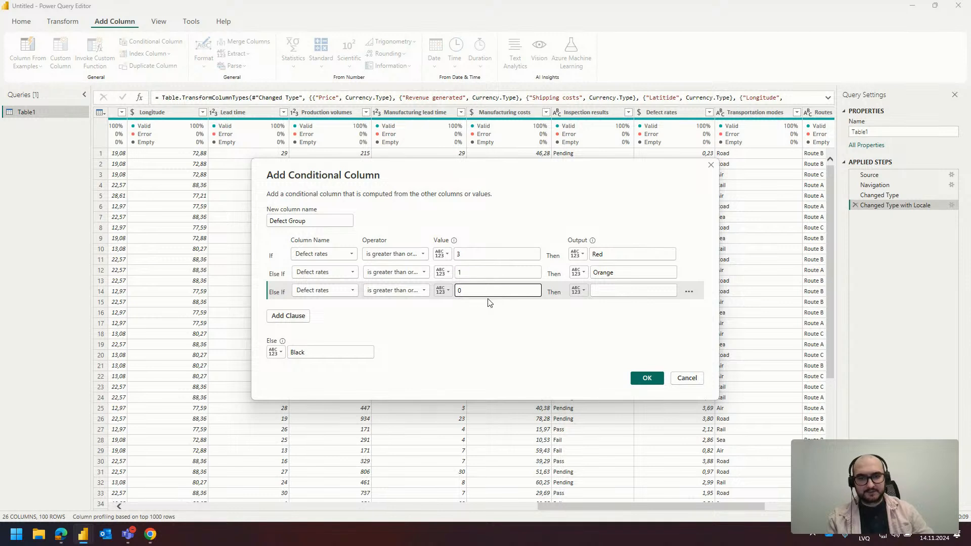
key(Tab)
key(Tab)
text(Gren)
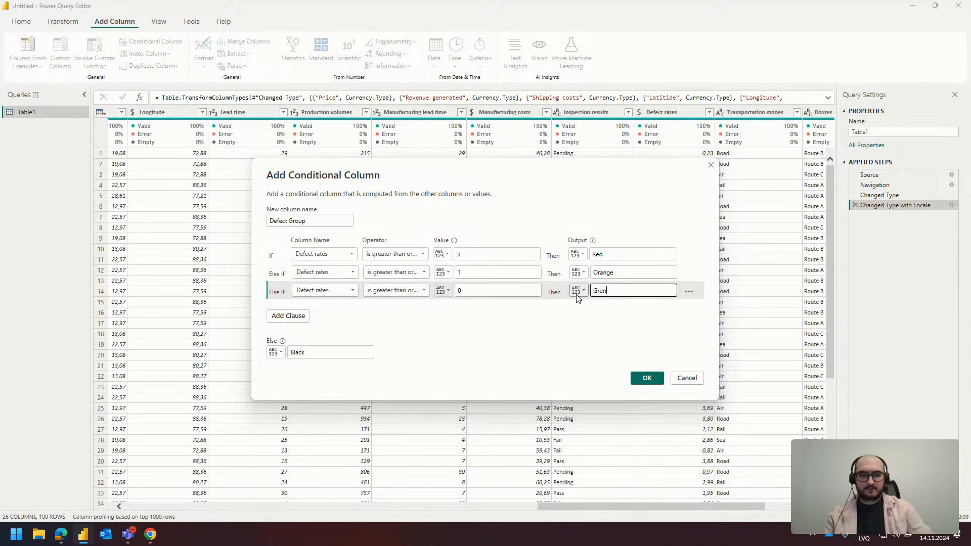
key(BackSpace)
text(en)
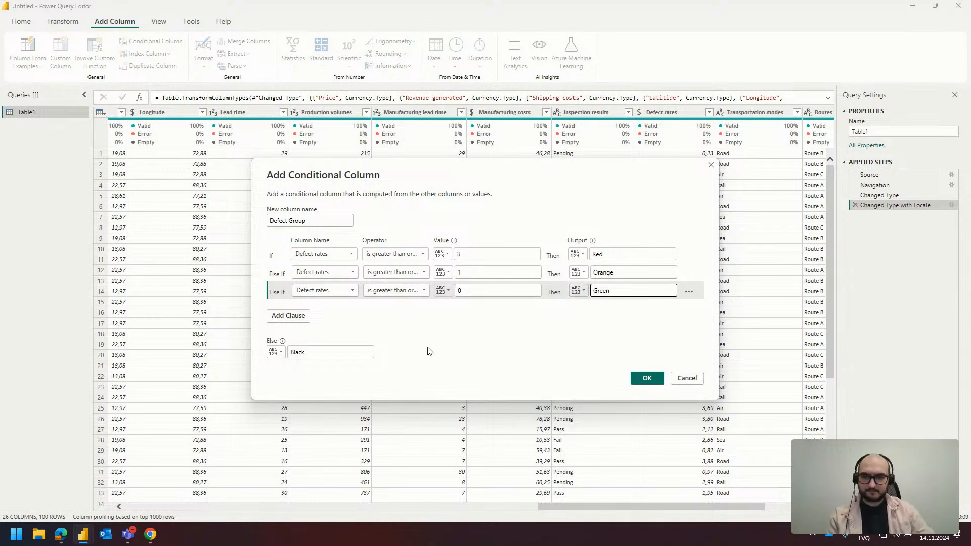
click(443, 372)
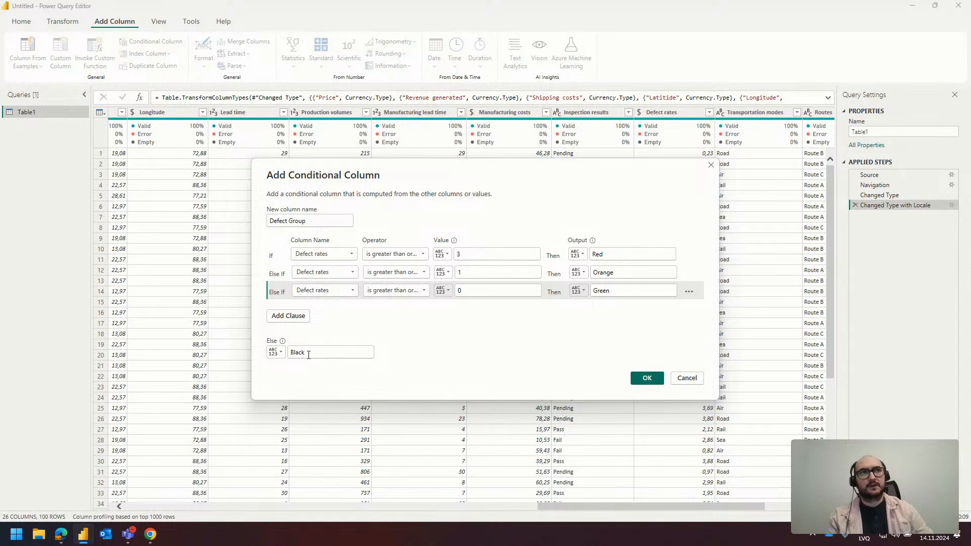
click(638, 382)
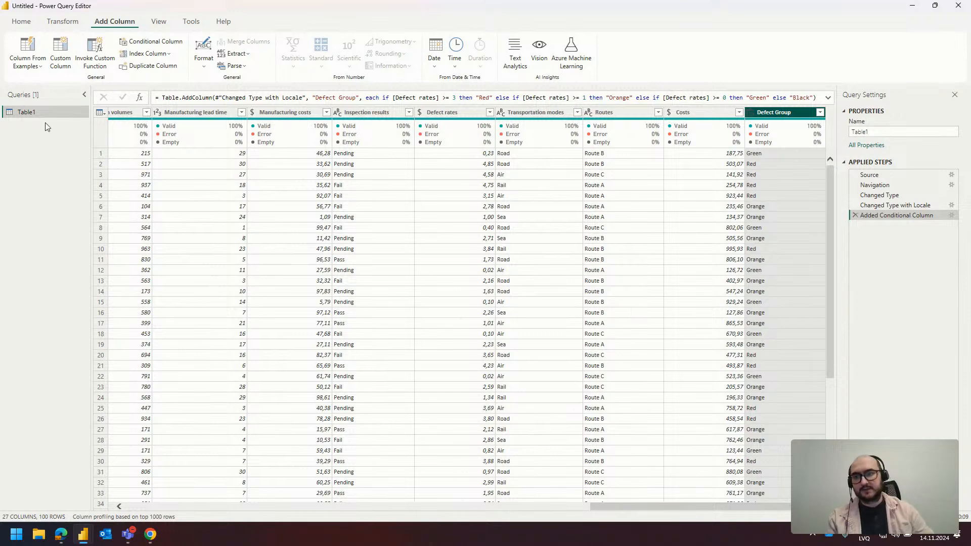
- Change the Defect Group column's data type to Text, and close and apply the query changes to the report
click(28, 23)
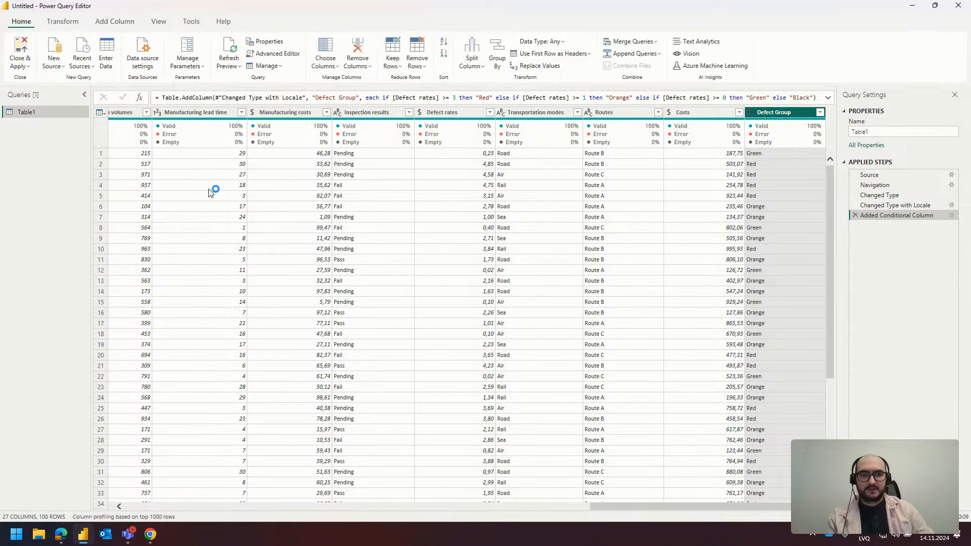
click(714, 112)
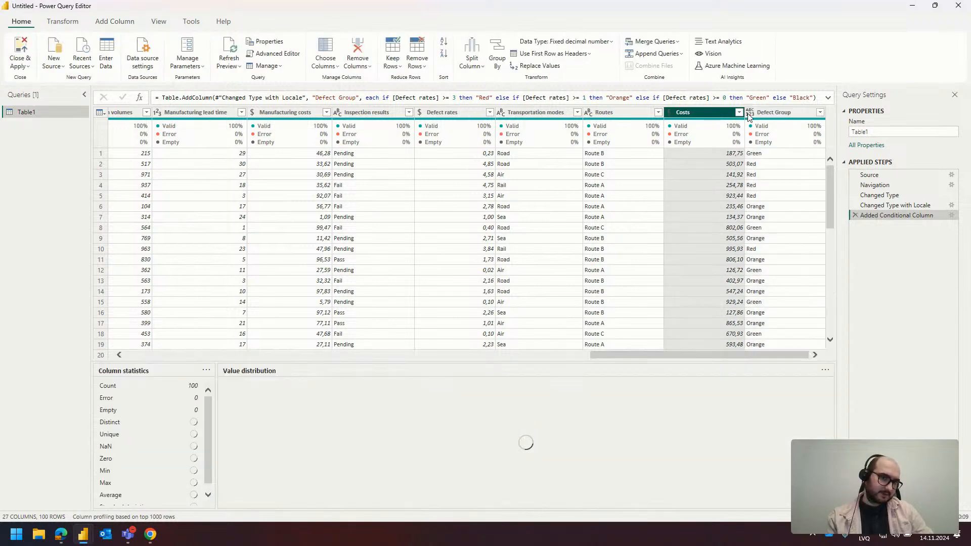
click(749, 112)
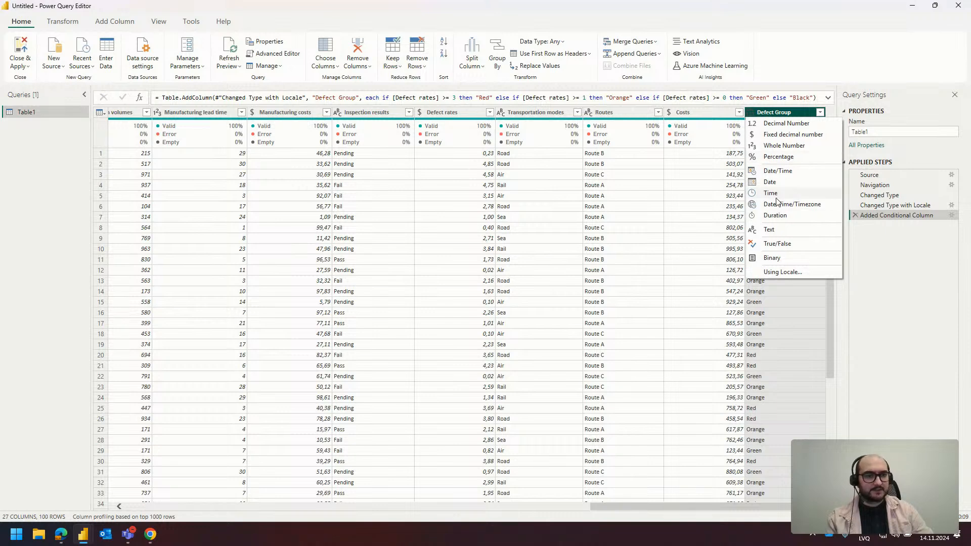
click(774, 231)
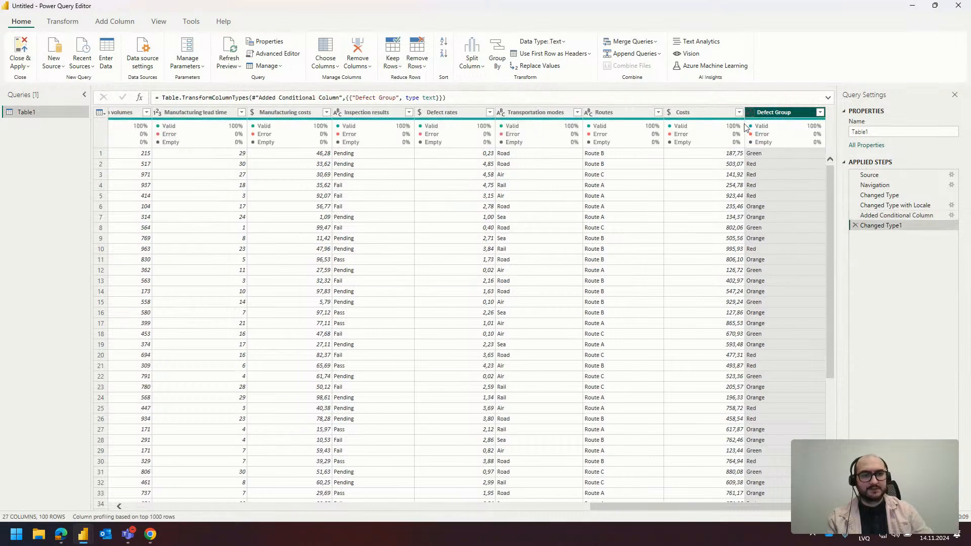
click(20, 56)
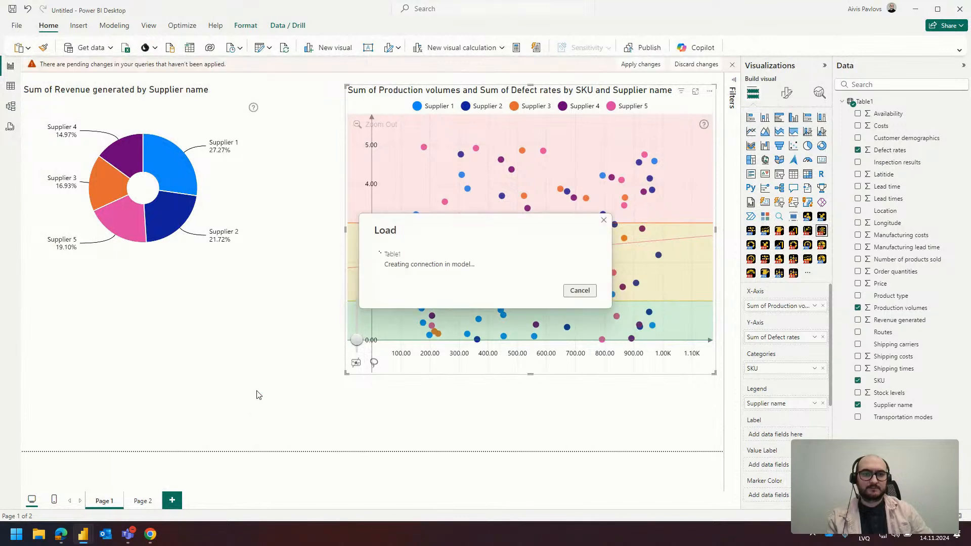
click(295, 387)
- Assign the Defect Group field to the scatter visual's Marker Color
click(469, 93)
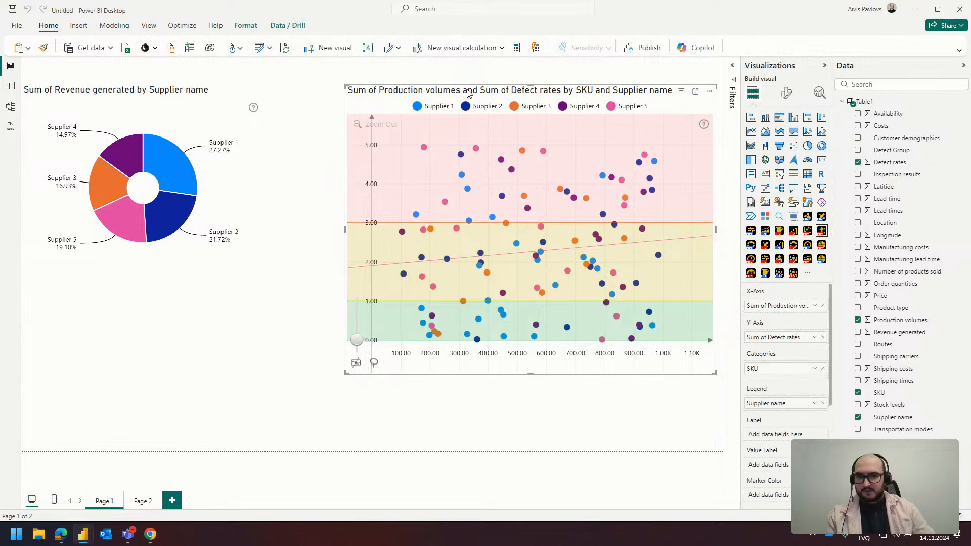
scroll(774, 328, down, 3)
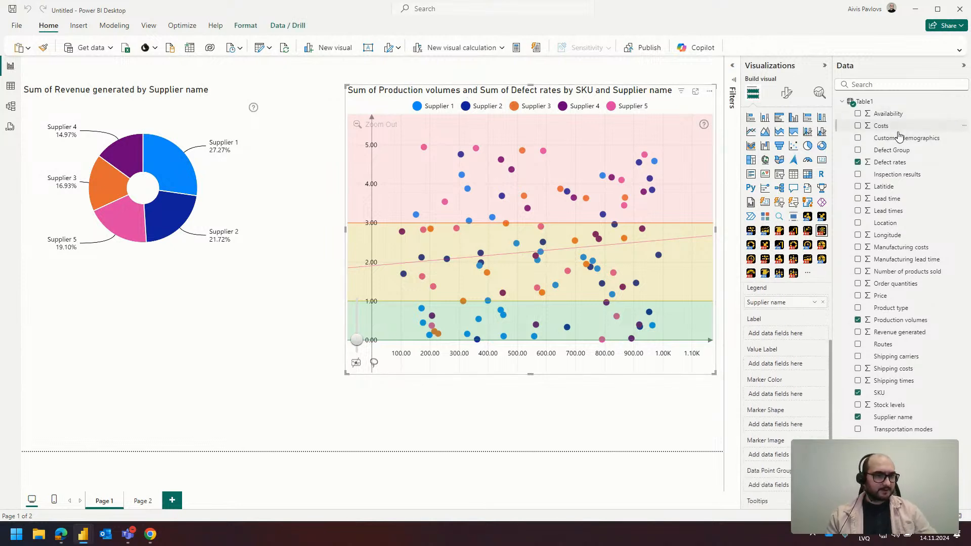
drag(902, 152, 783, 395)
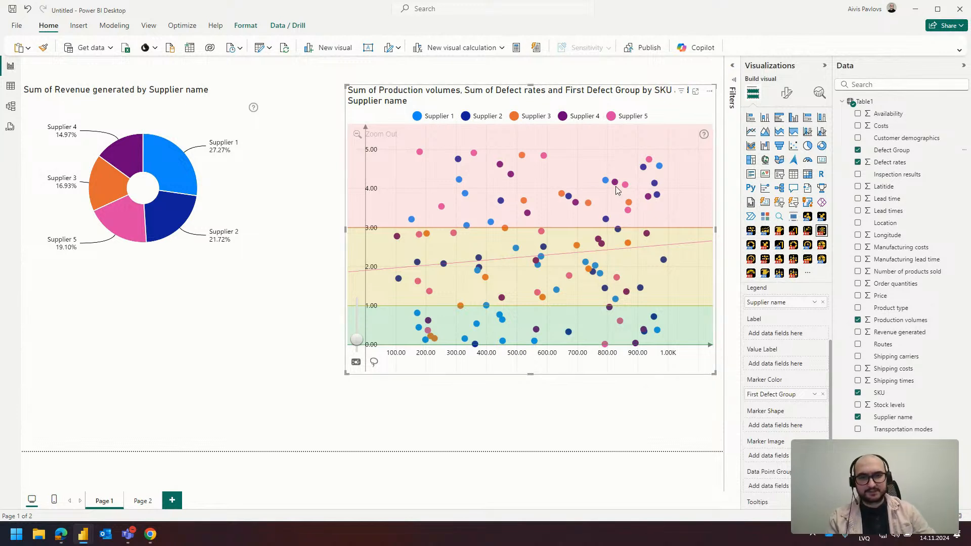
- Set the Color Mode of the scatter visual's default data points to Dynamic
click(787, 93)
click(783, 369)
scroll(779, 354, down, 1)
scroll(775, 323, down, 1)
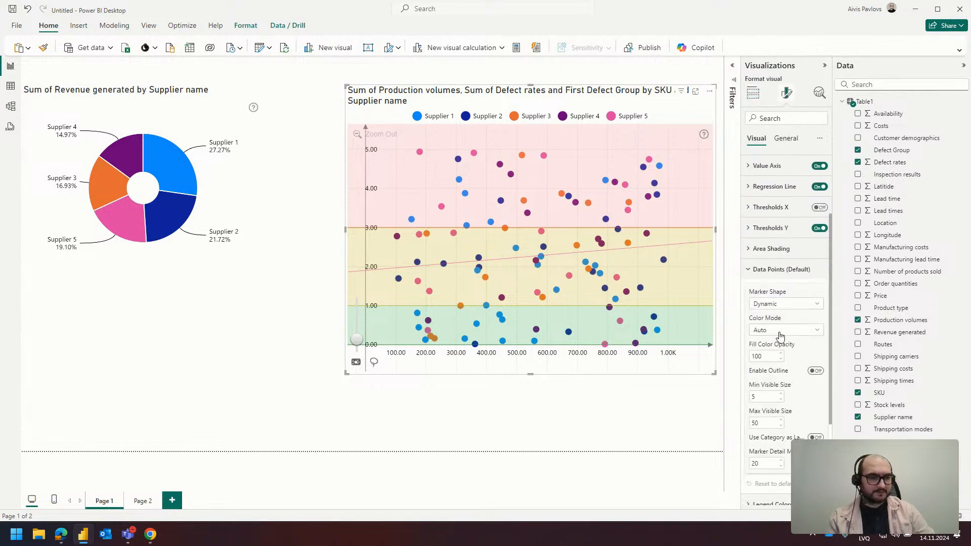
click(785, 330)
click(779, 368)
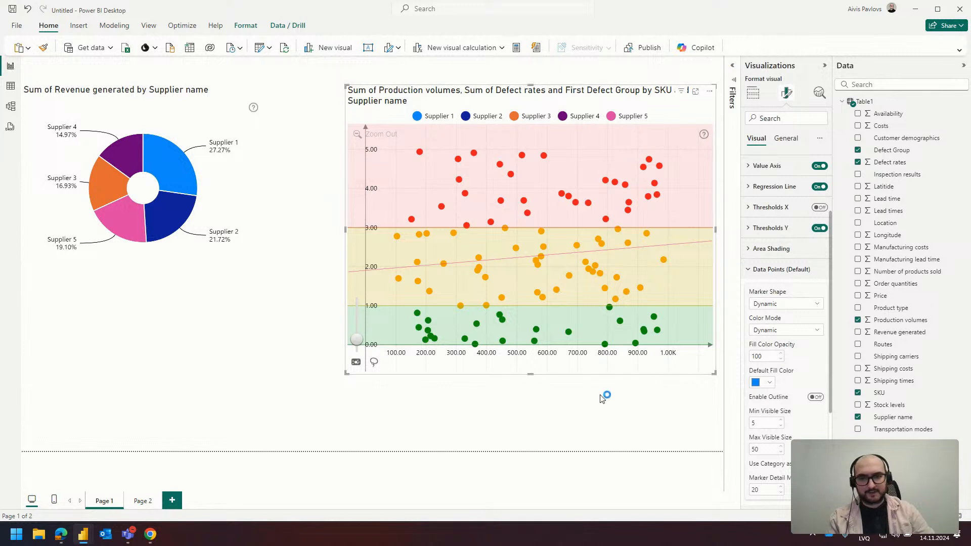
- Turn off the scatter visual's Y thresholds and return to its field assignments
click(816, 228)
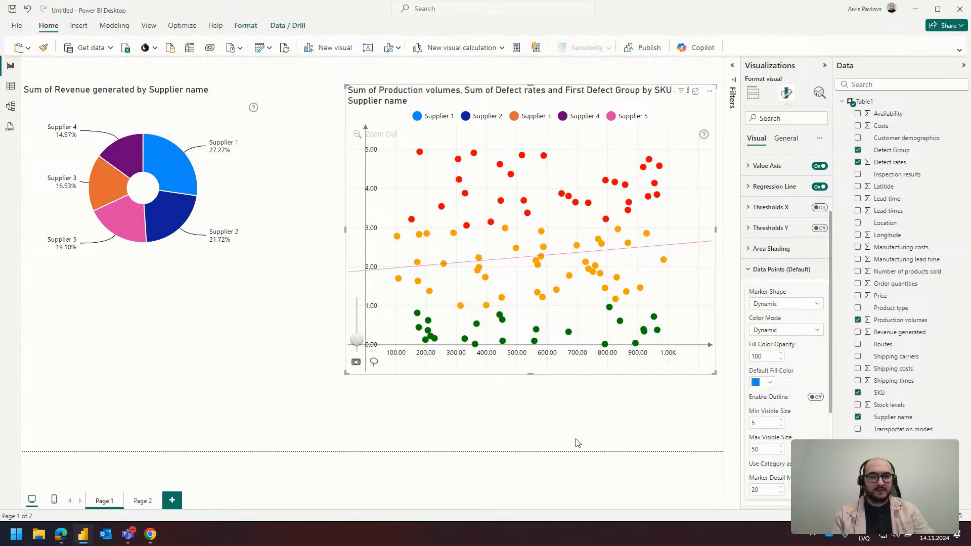
mouse_move(479, 267)
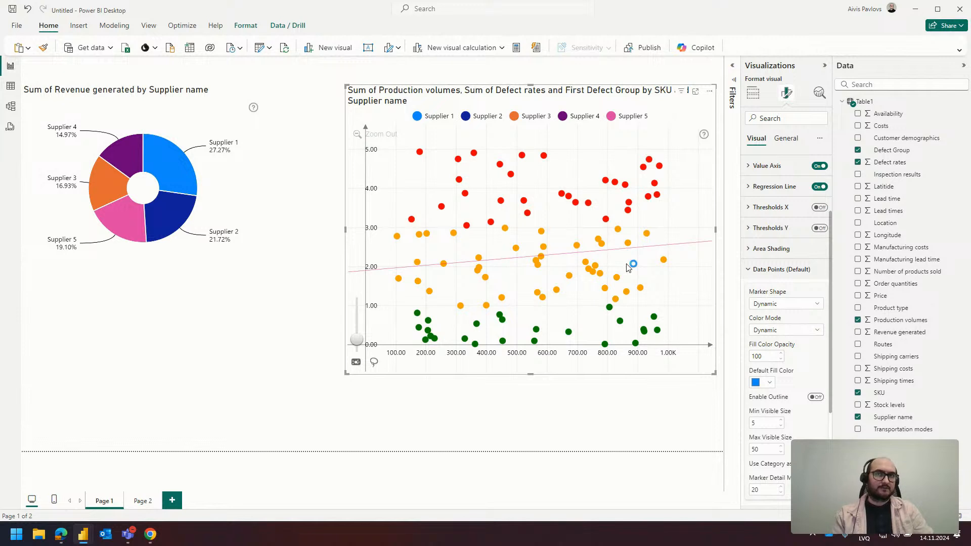
click(789, 270)
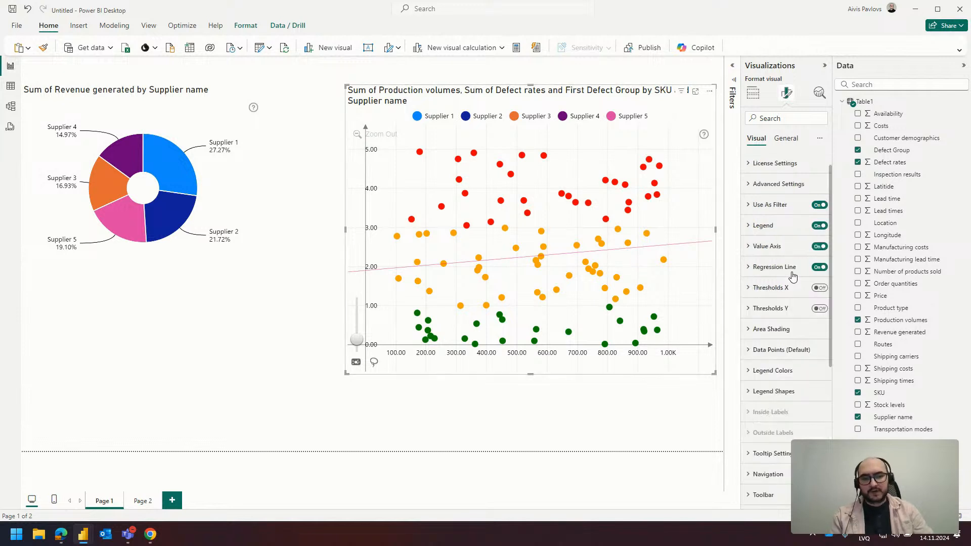
click(753, 94)
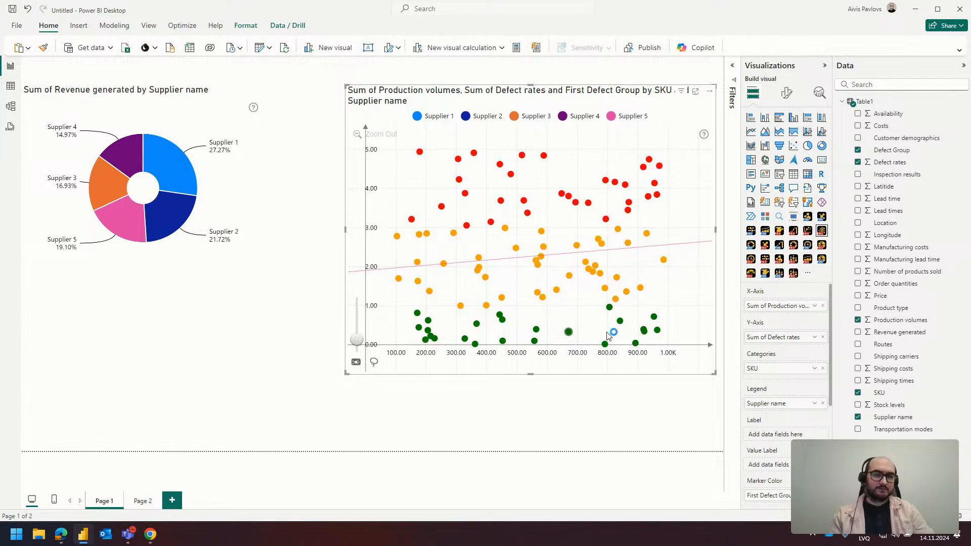
mouse_move(601, 342)
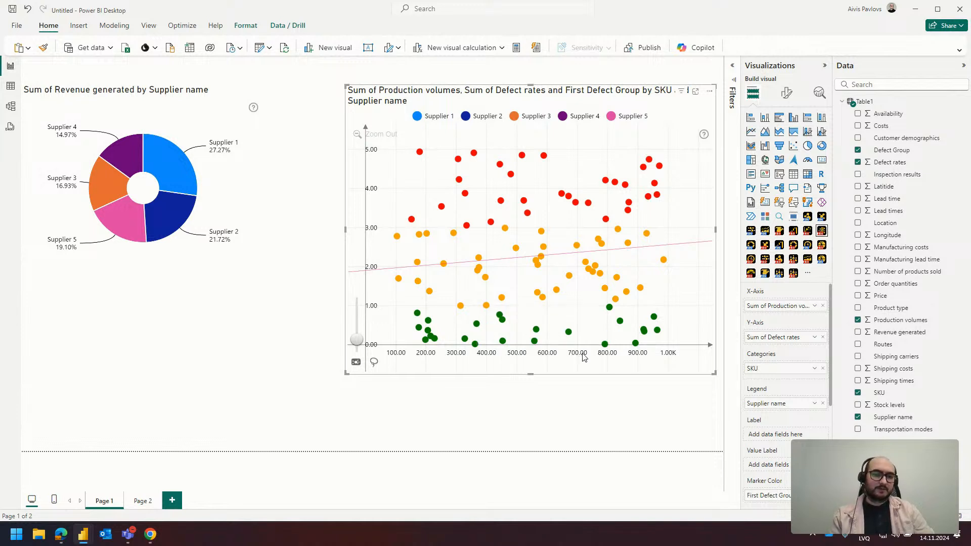
click(119, 223)
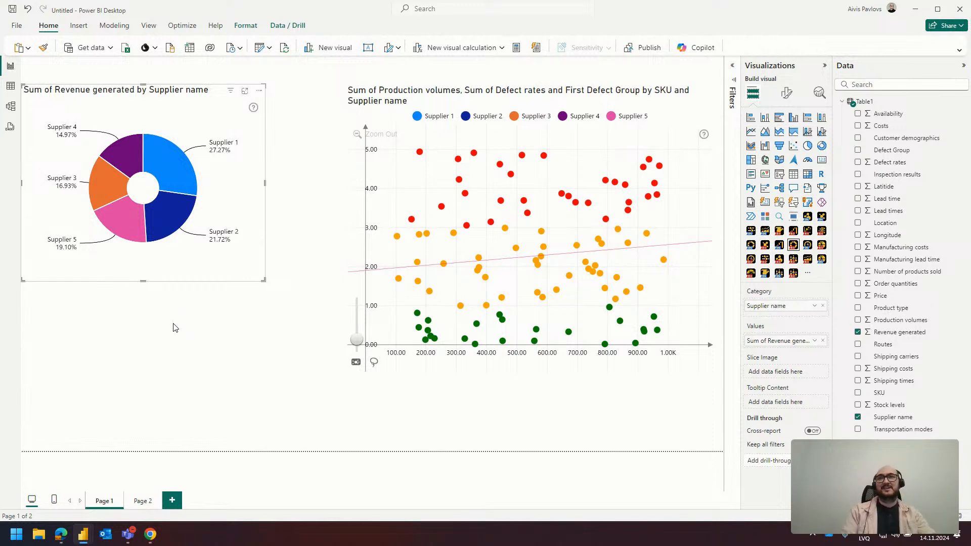
click(188, 351)
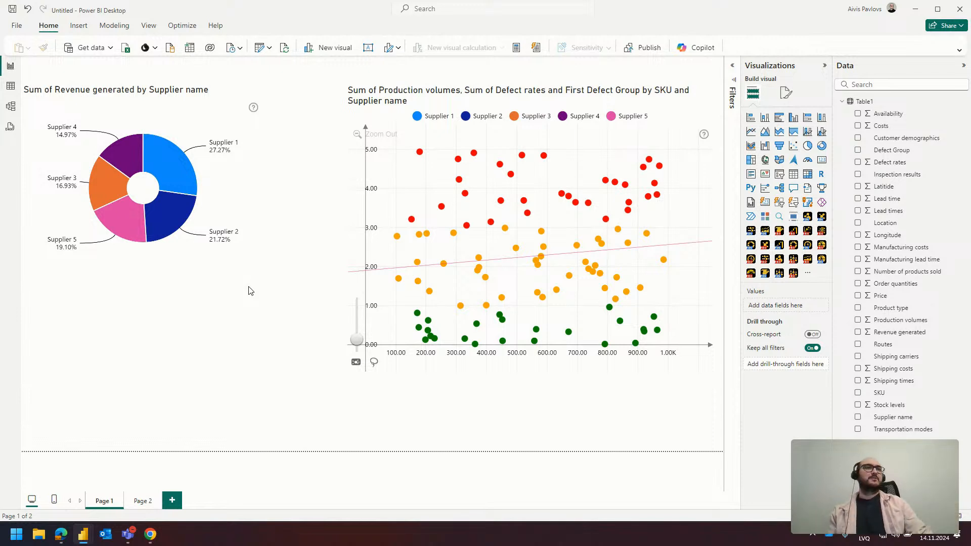
mouse_move(414, 218)
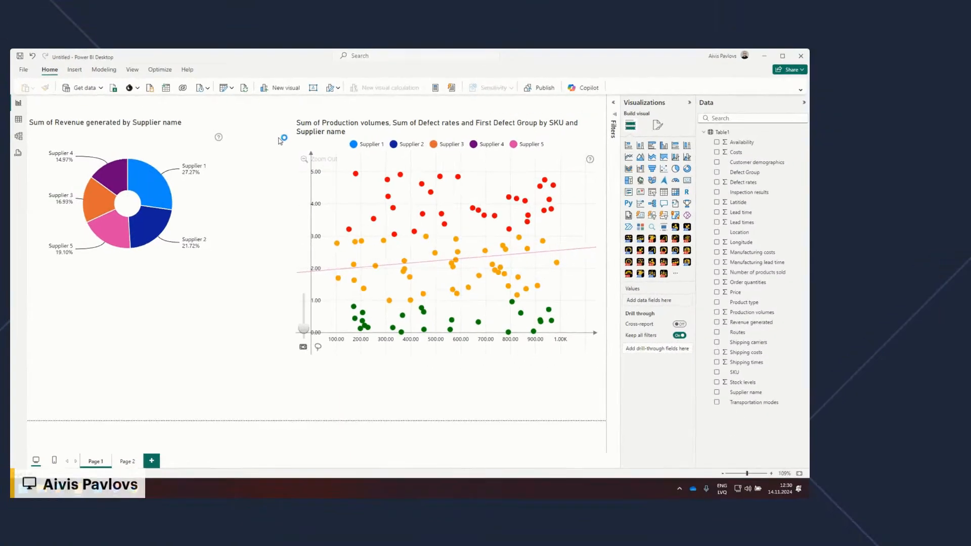
- Add the Location field to the scatter visual's tooltips and rename it from First Location to Location
click(325, 129)
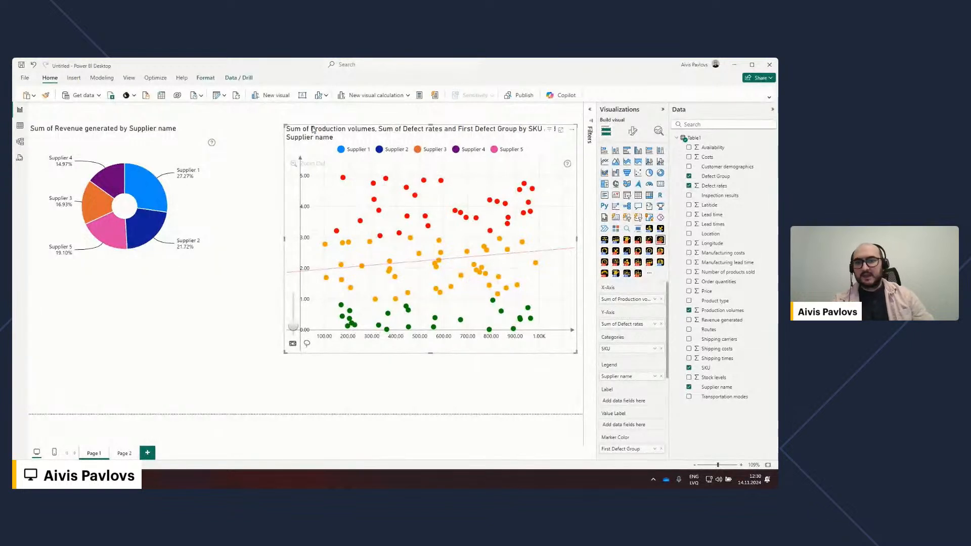
mouse_move(407, 296)
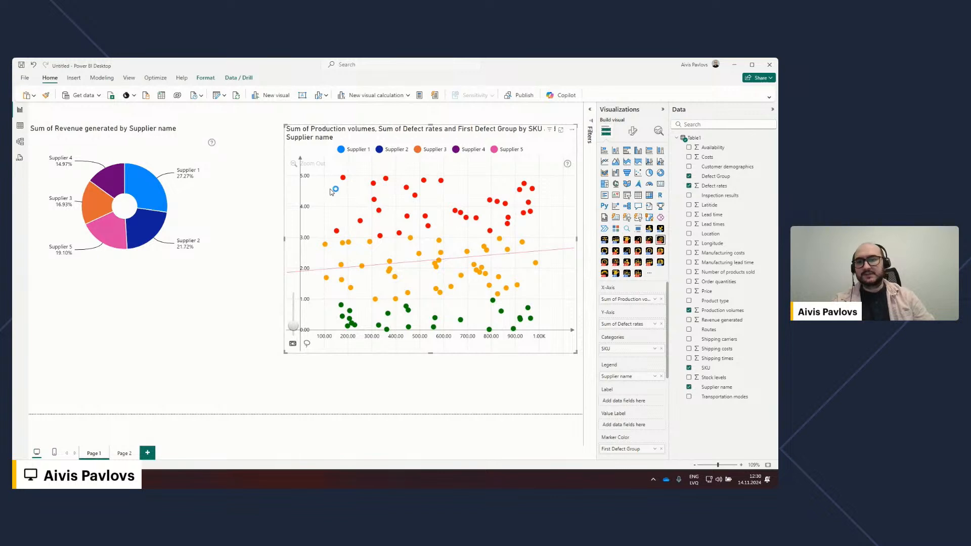
scroll(627, 370, down, 5)
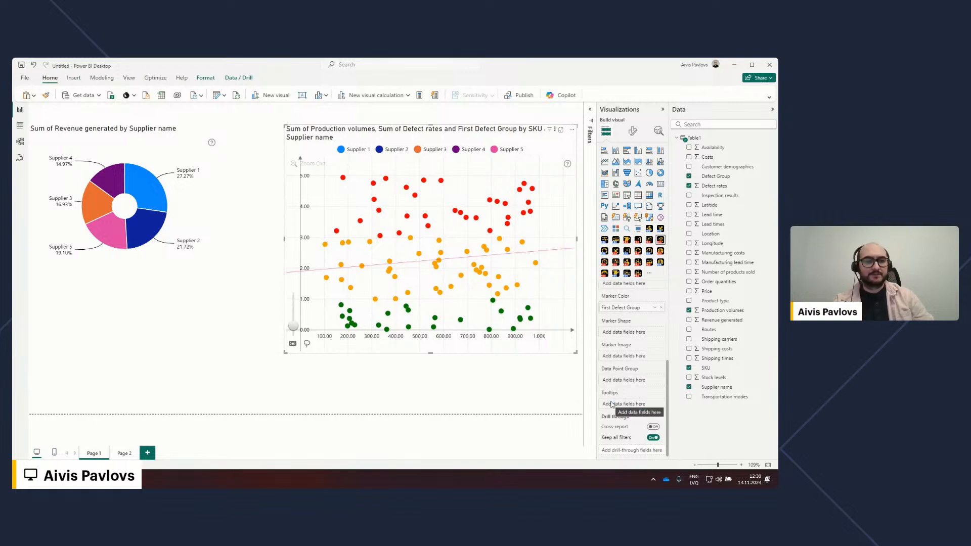
drag(731, 233, 632, 404)
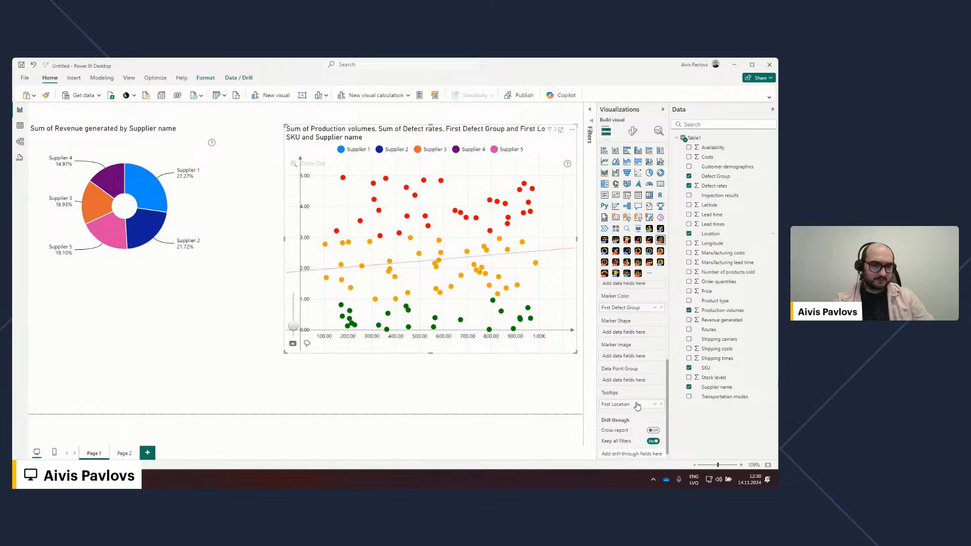
double_click(612, 404)
key(BackSpace)
key(Return)
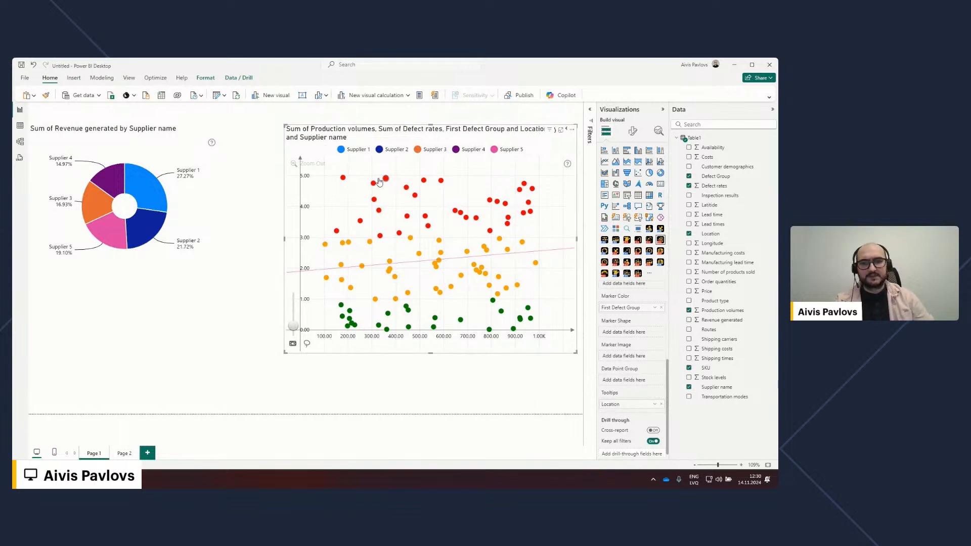
mouse_move(344, 180)
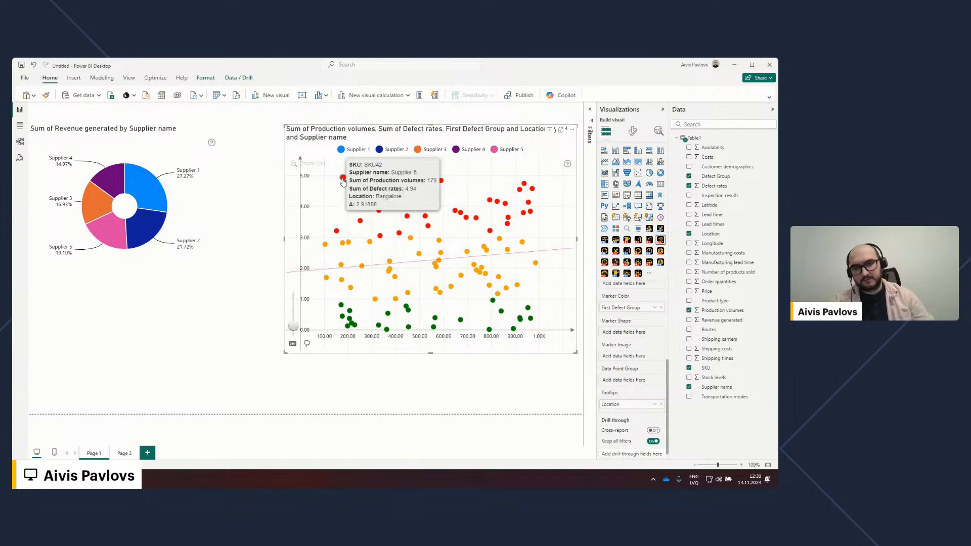
- Add a Drill Down Map PRO (Filter) visual below the donut, sized down to near the page's lower edge, with Latitide and Longitude as coordinates
click(256, 285)
click(626, 242)
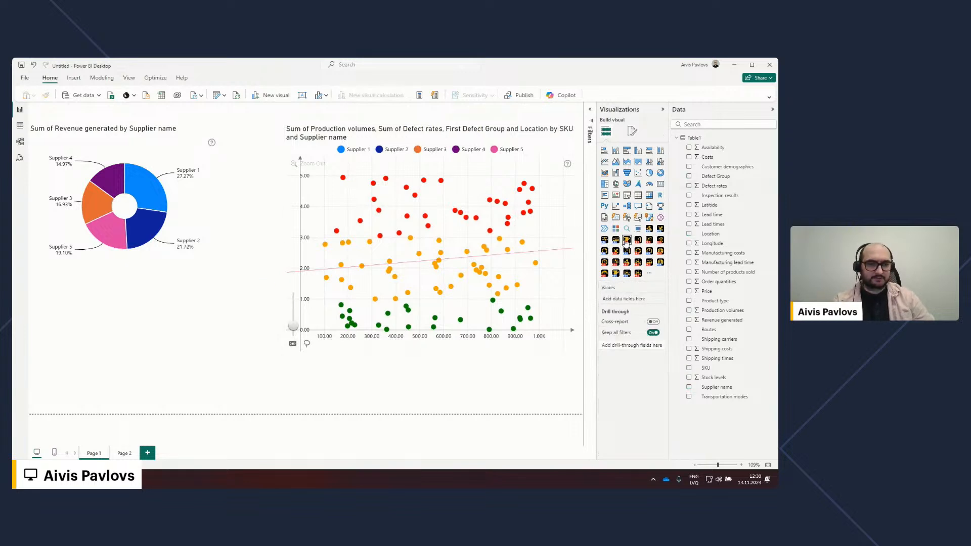
drag(128, 353, 128, 405)
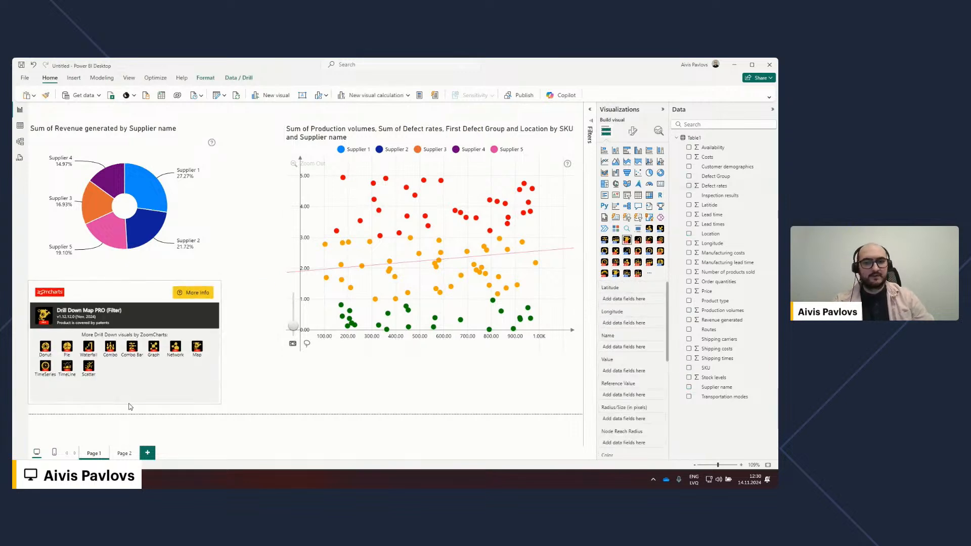
click(717, 206)
click(718, 244)
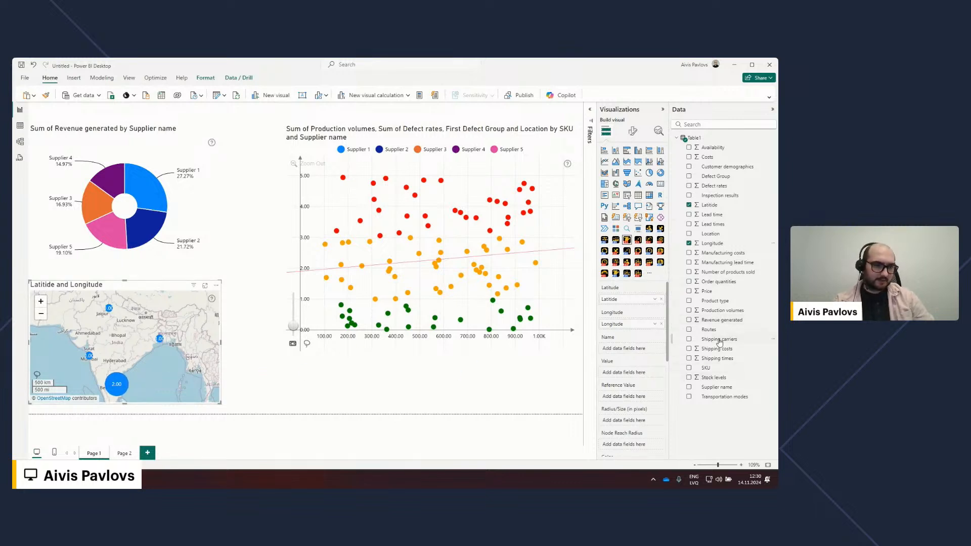
- Add the Revenue generated field as the value of the latitude and longitude map
drag(723, 321, 640, 373)
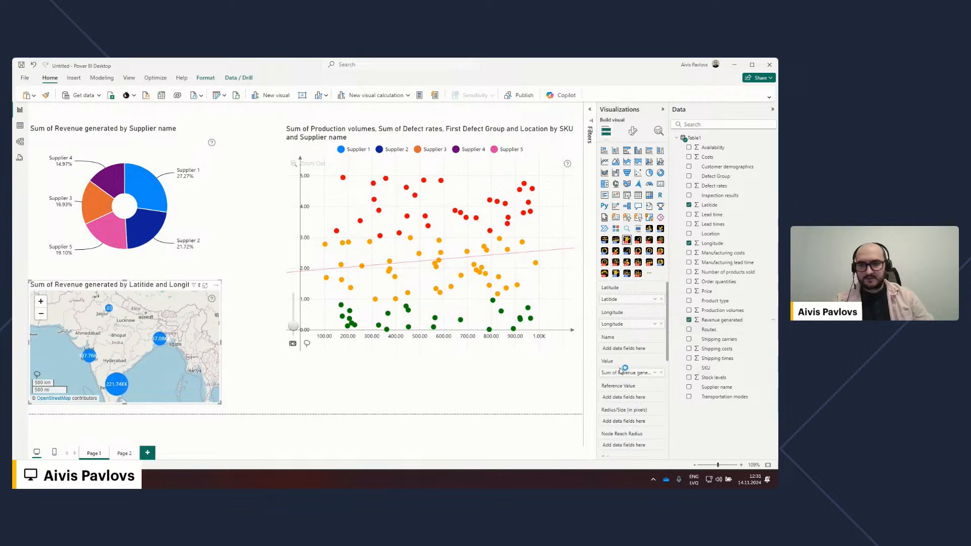
- Test cross-filtering by selecting and clearing the SKU42 point in the scatter chart, and examine the revenue nodes on the map
mouse_move(344, 180)
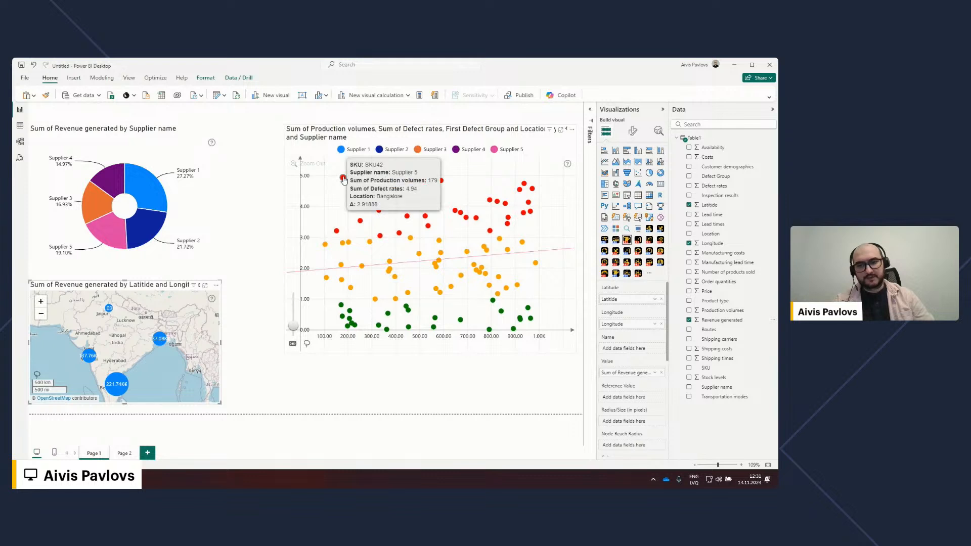
click(343, 179)
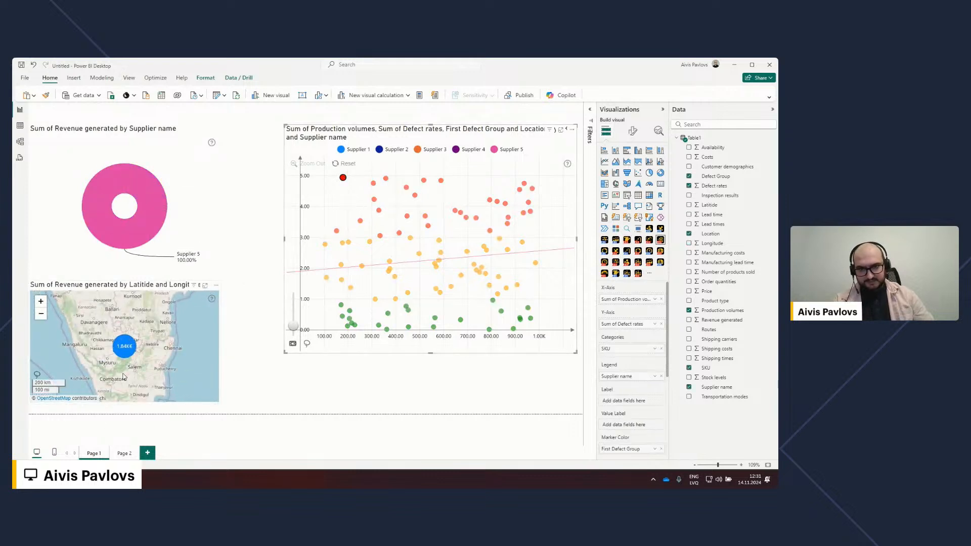
mouse_move(343, 181)
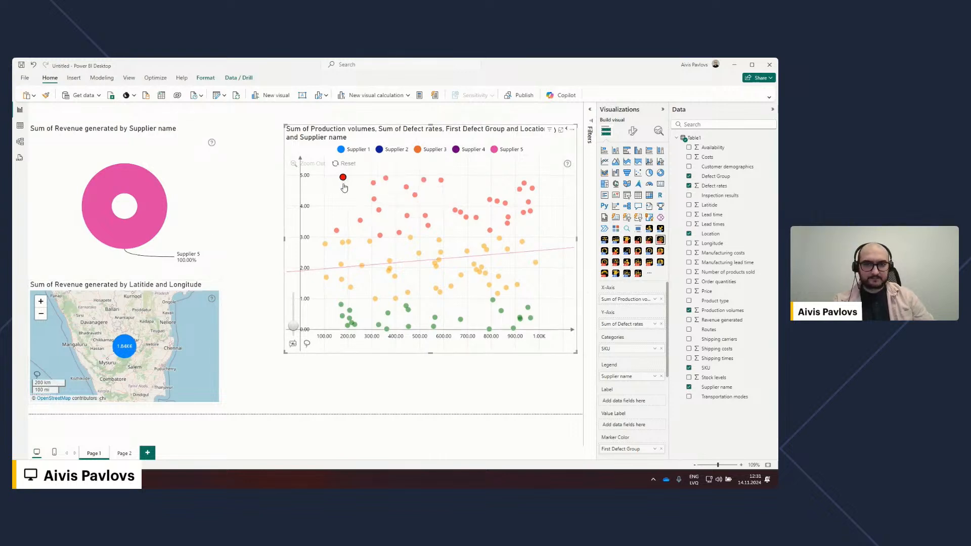
click(343, 183)
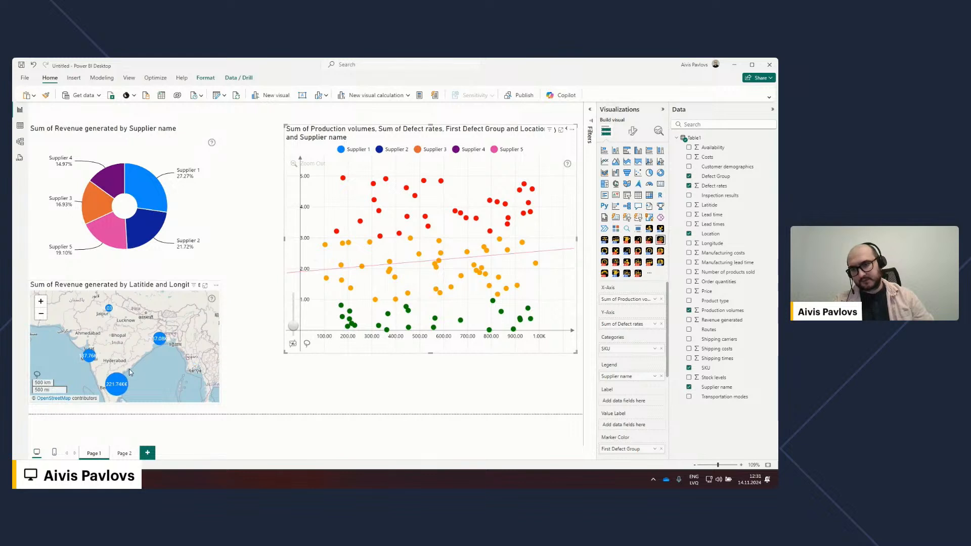
double_click(129, 369)
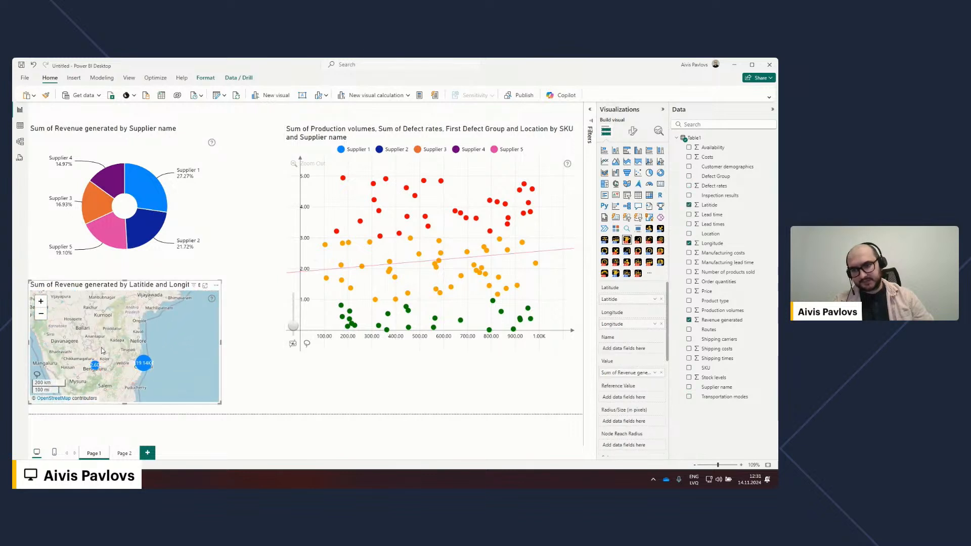
scroll(130, 318, down, 1)
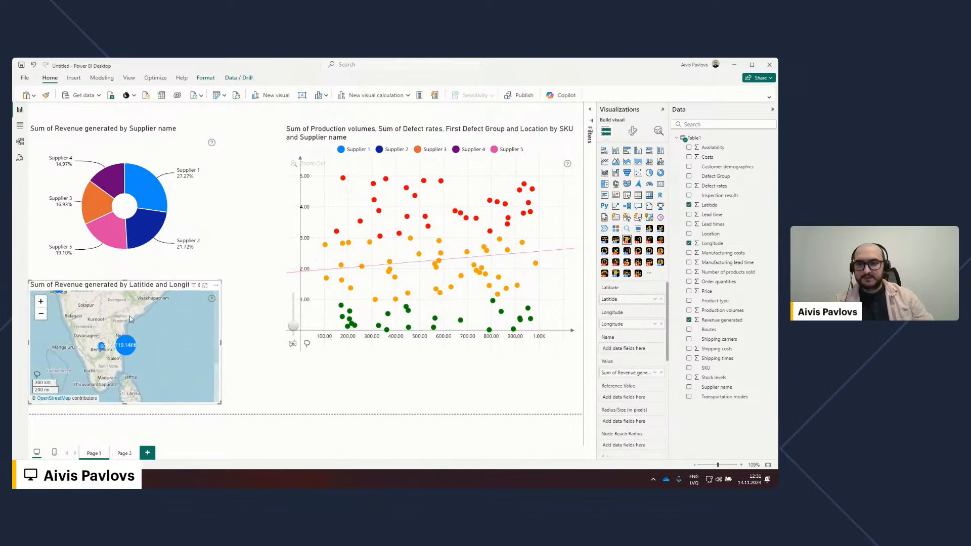
scroll(129, 315, down, 1)
- Raise the supplier donut chart to the page's upper edge and enlarge the revenue map into the freed space up to the scatter chart
click(122, 132)
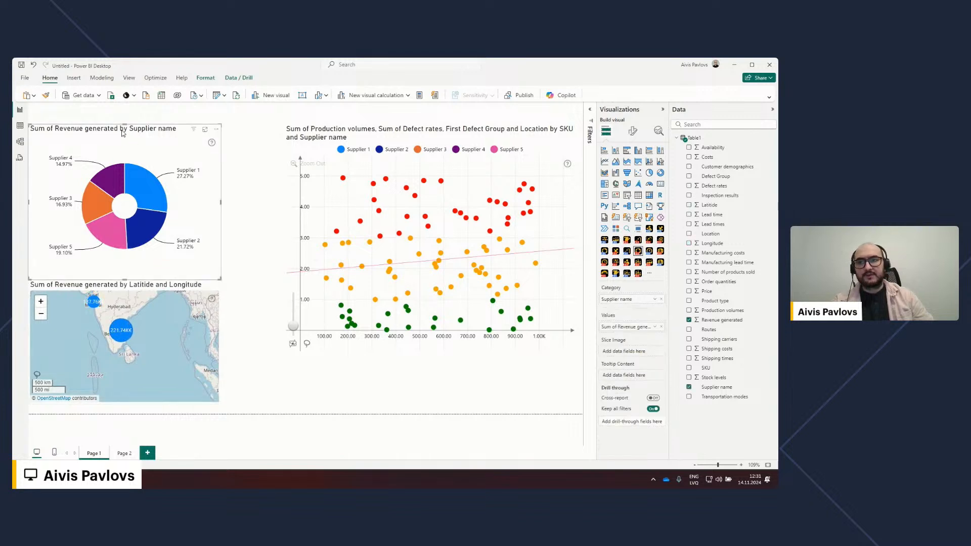
mouse_move(123, 124)
mouse_down()
mouse_move(123, 155)
mouse_move(120, 116)
mouse_up()
click(194, 285)
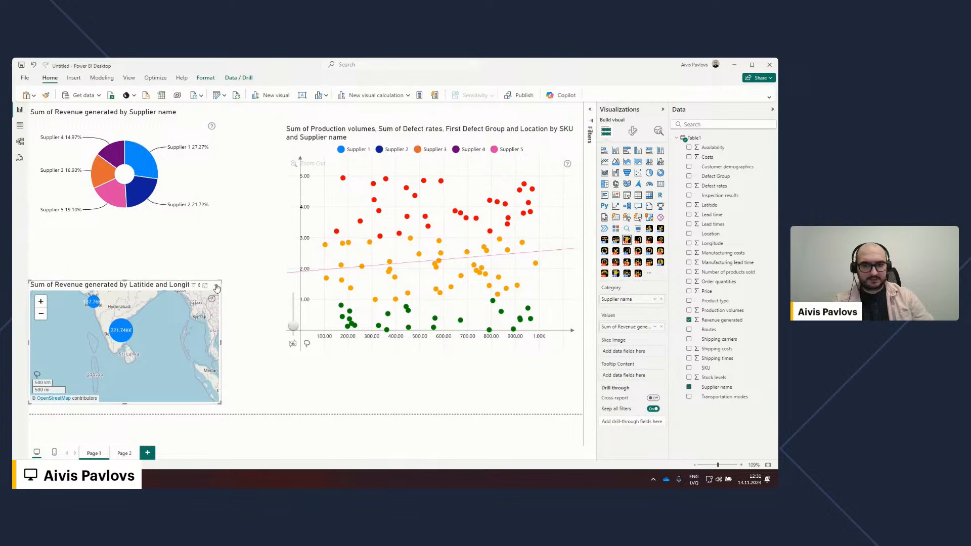
drag(220, 285, 274, 236)
drag(188, 311, 184, 369)
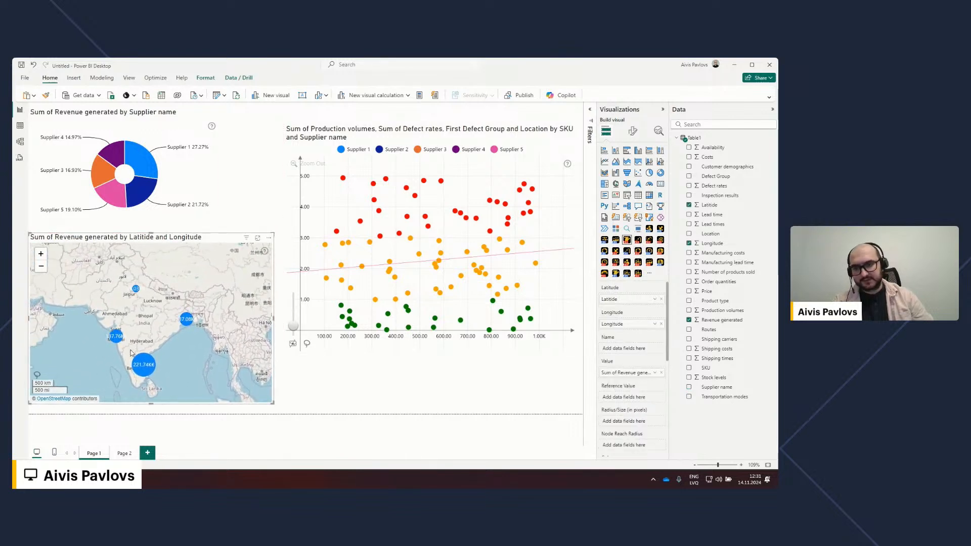
- Turn off node clustering in the revenue map's node settings
click(633, 131)
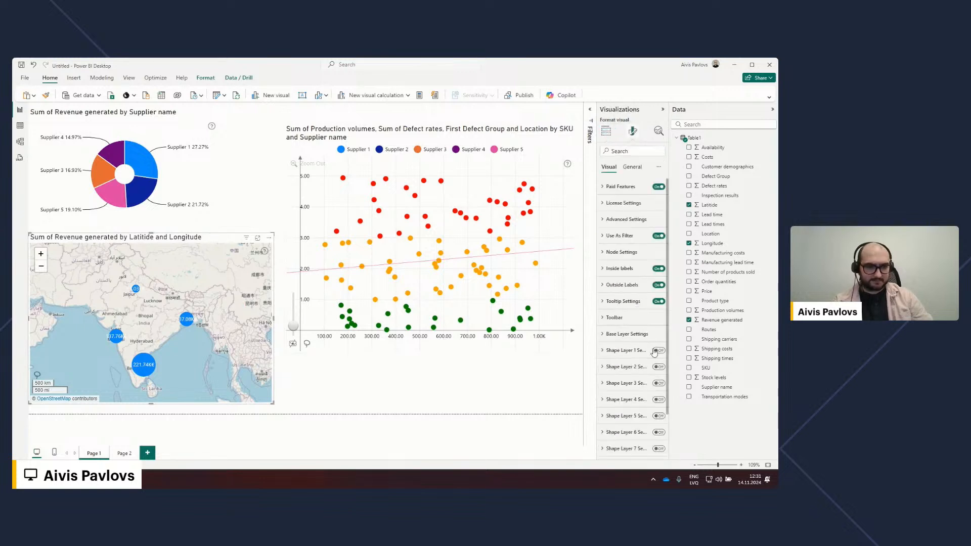
click(621, 253)
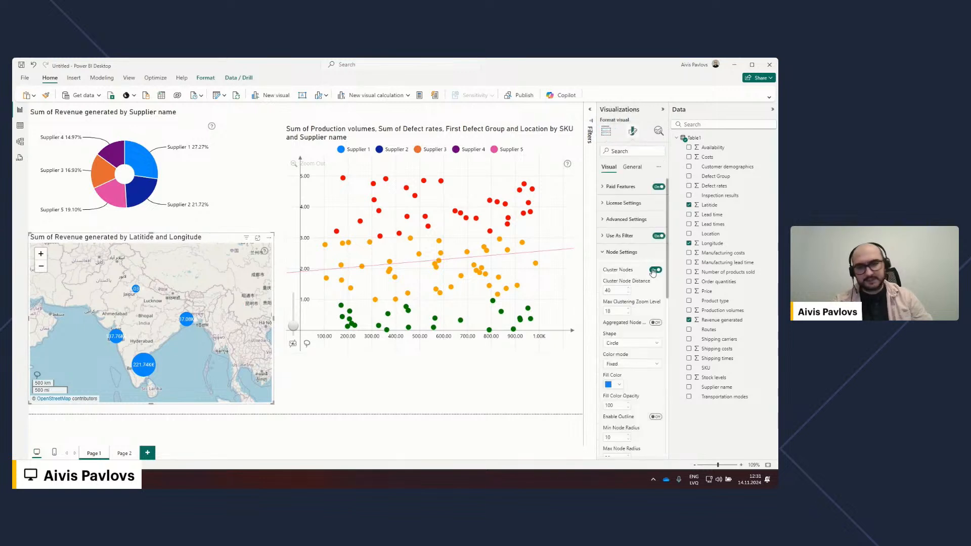
click(656, 270)
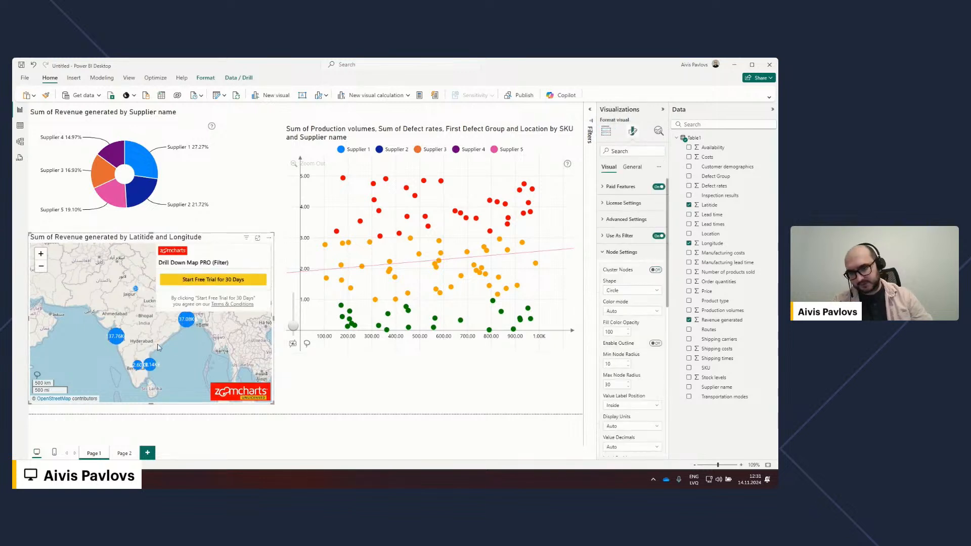
- Import the first custom theme file from the Sample Theme folder and apply it to the report
click(129, 78)
click(163, 94)
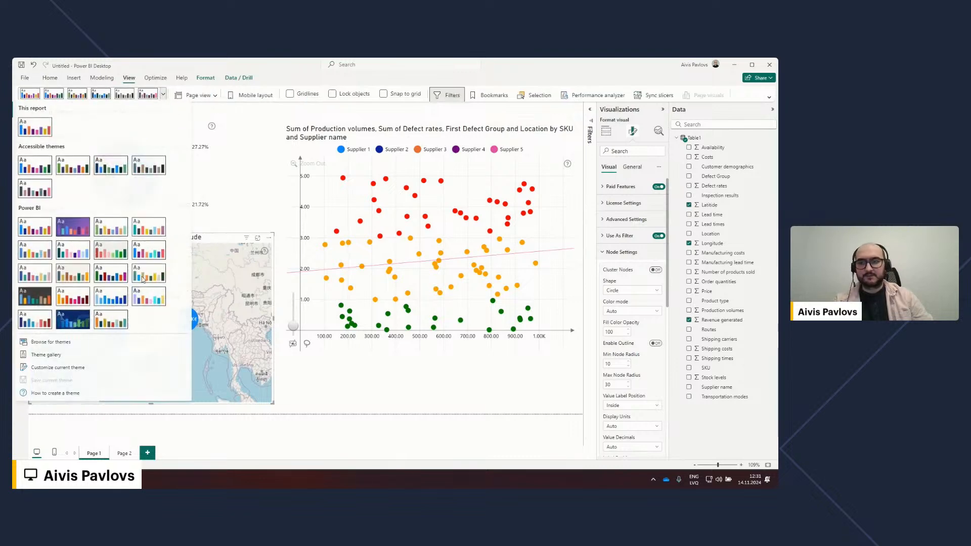
click(58, 354)
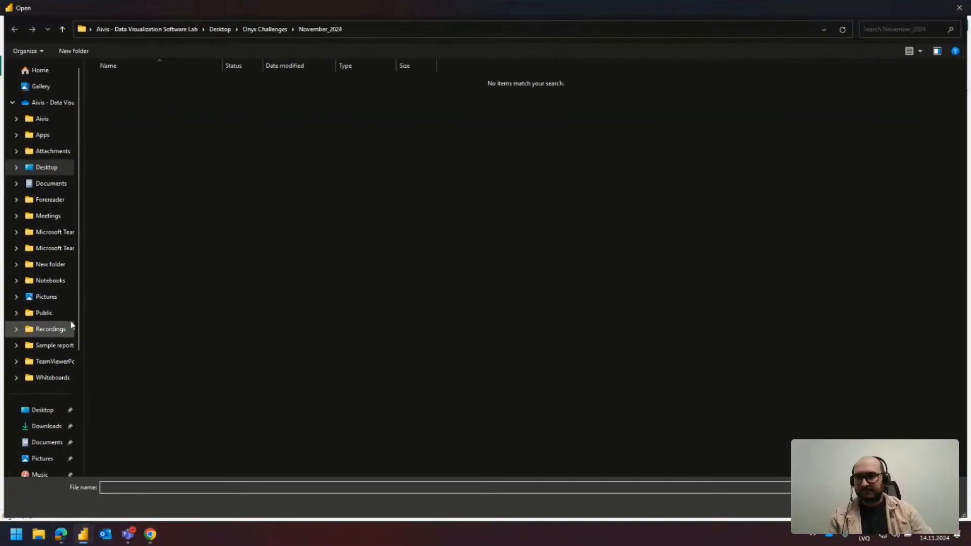
click(53, 123)
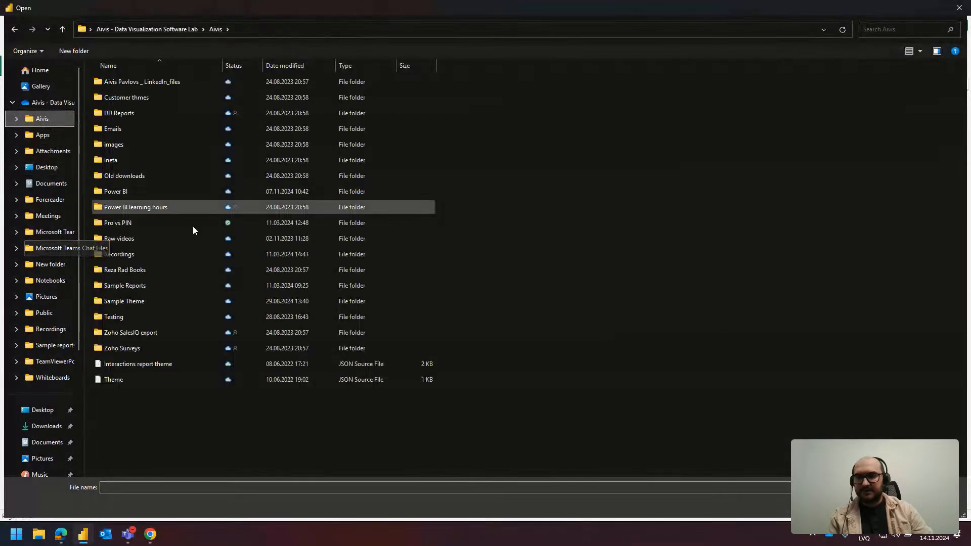
double_click(157, 299)
double_click(151, 82)
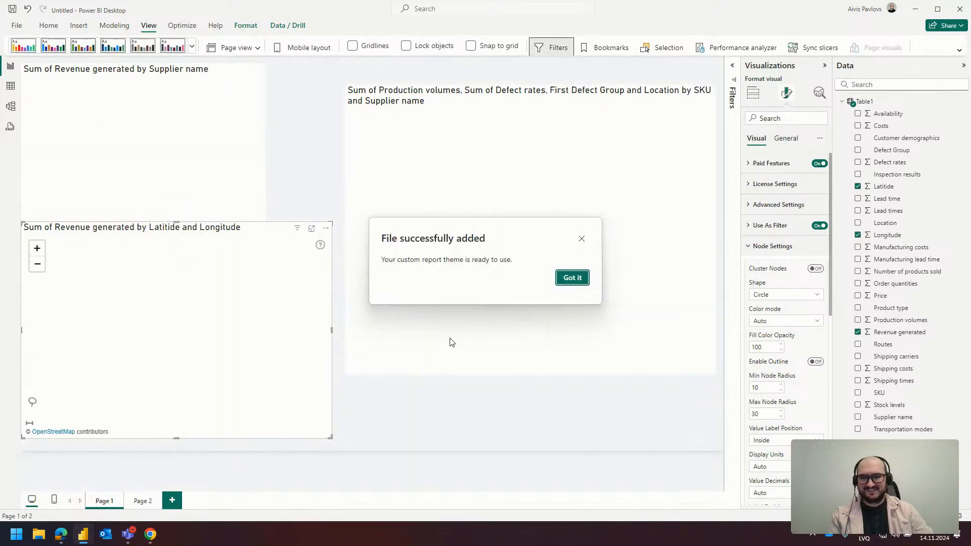
click(572, 276)
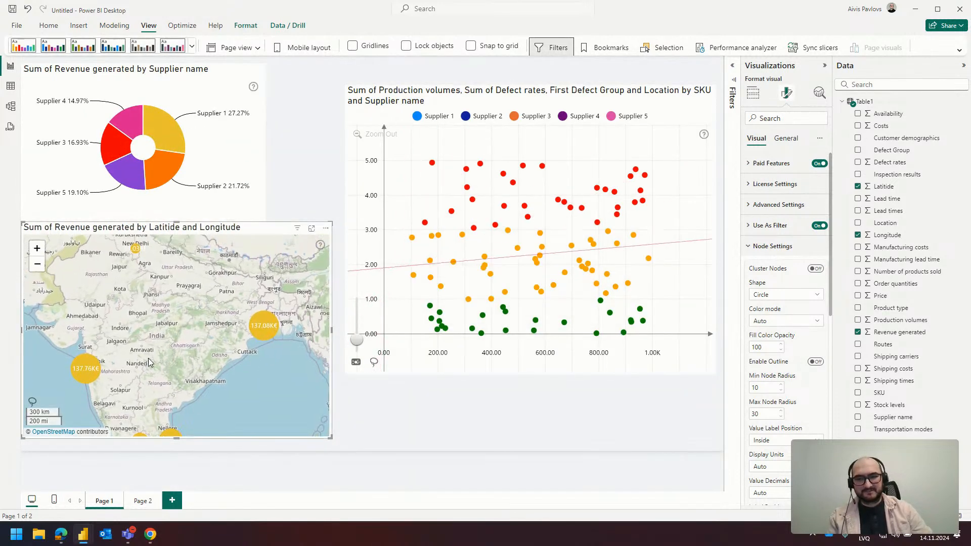
- Check the map and Page 2 with the imported theme, and return to Page 1
scroll(136, 347, down, 3)
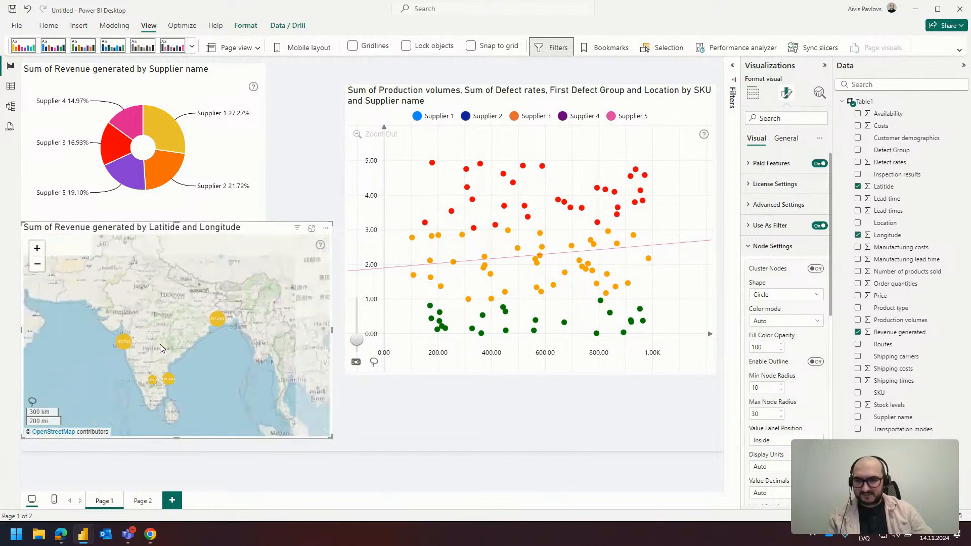
click(142, 501)
click(104, 501)
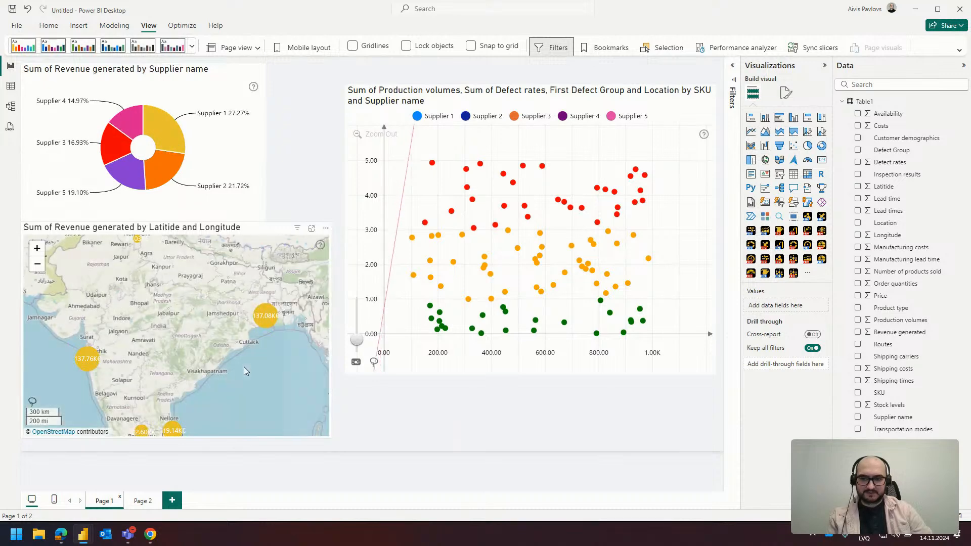
- Enable Cluster Nodes and Pie Chart On Nodes in the revenue map's node settings
click(188, 353)
scroll(174, 326, down, 2)
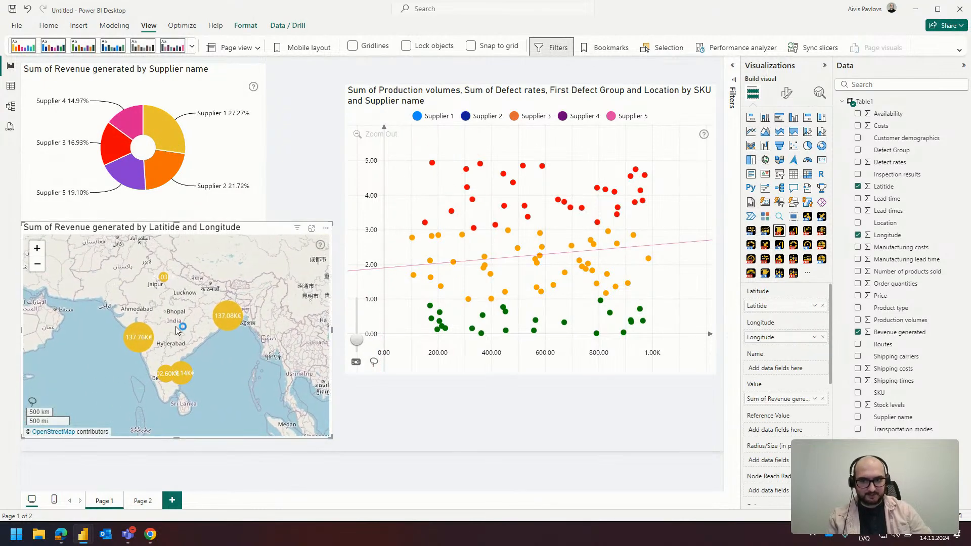
click(785, 94)
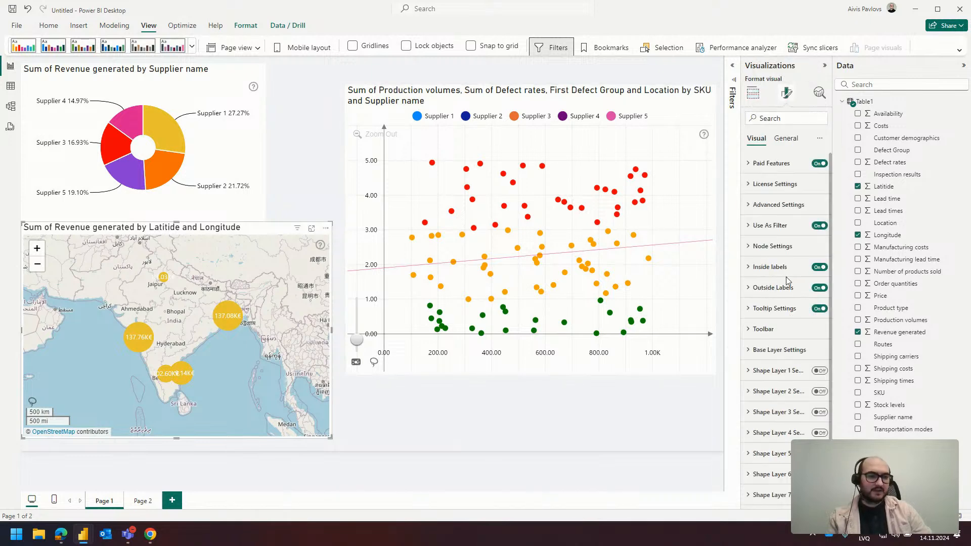
click(771, 225)
click(780, 270)
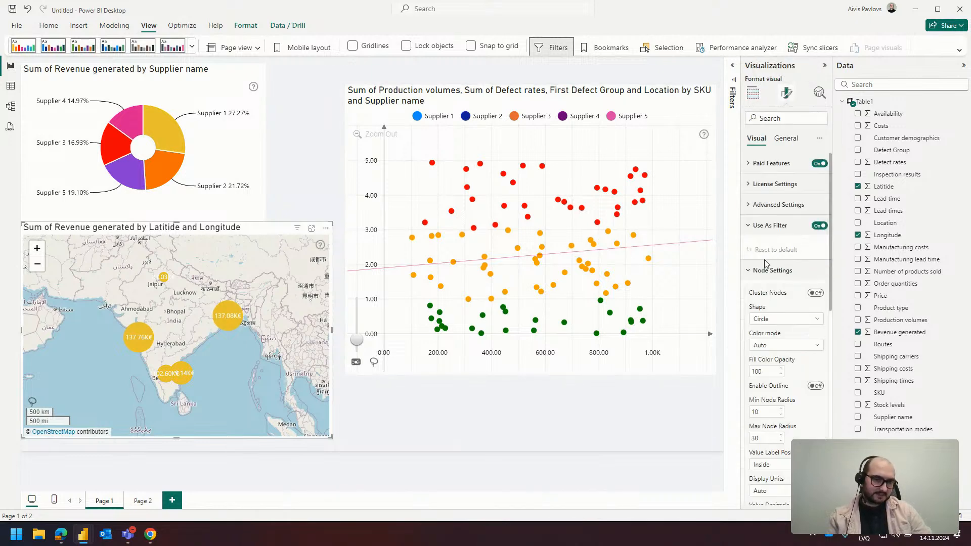
click(779, 227)
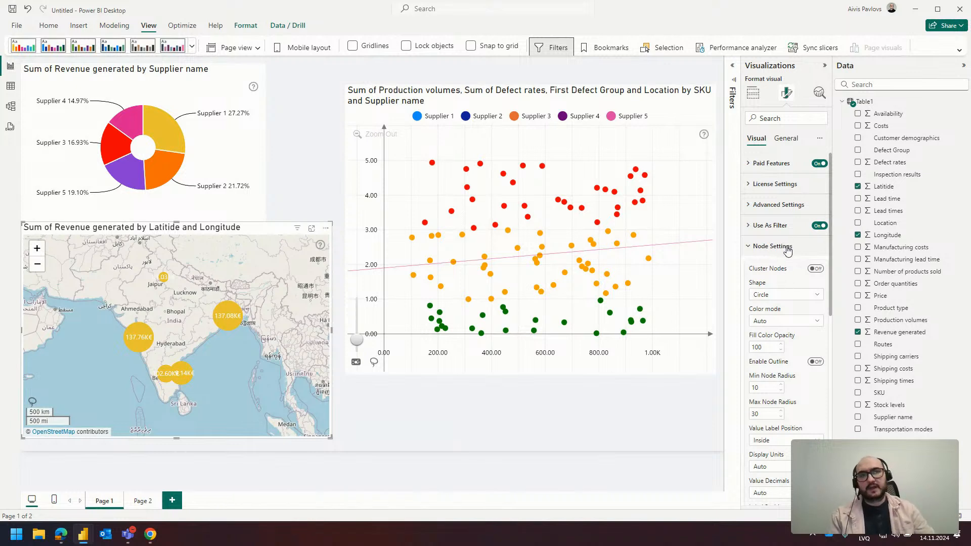
scroll(788, 250, down, 3)
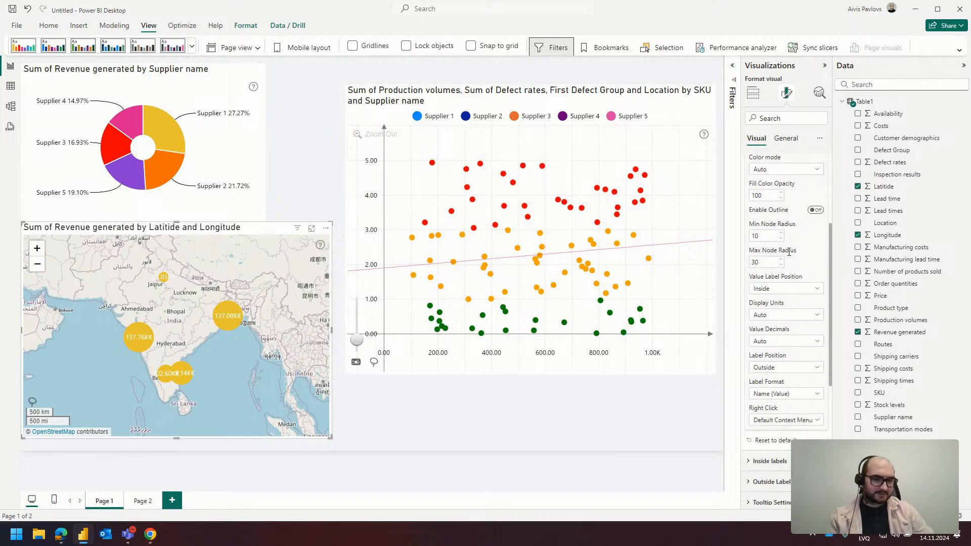
scroll(789, 252, up, 2)
click(817, 217)
scroll(808, 278, down, 3)
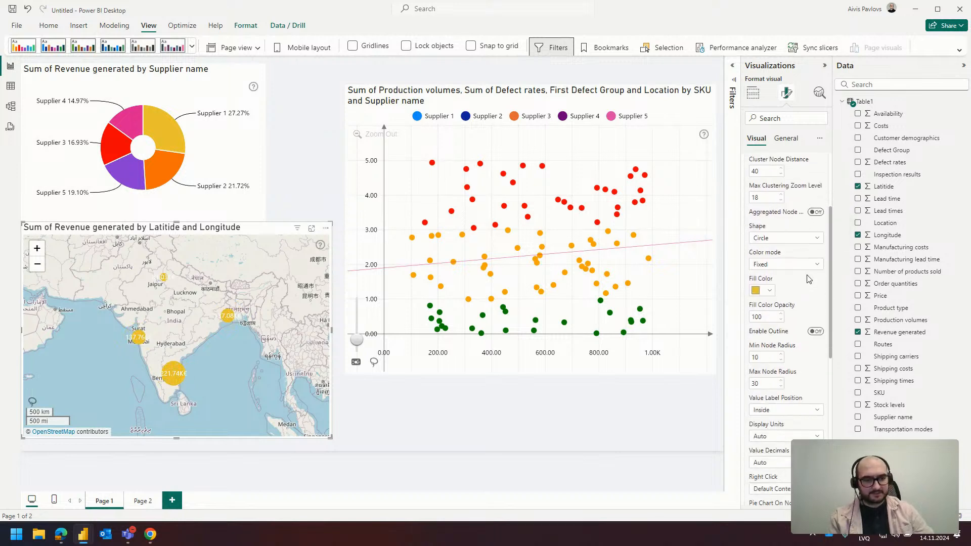
click(816, 425)
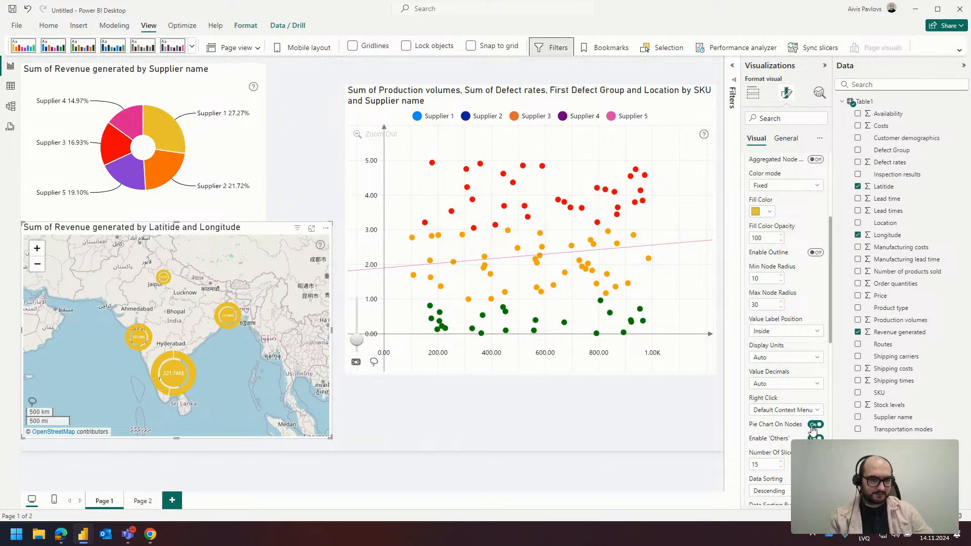
- Assign Supplier name as the map's category so the node pie charts are split by supplier
click(754, 94)
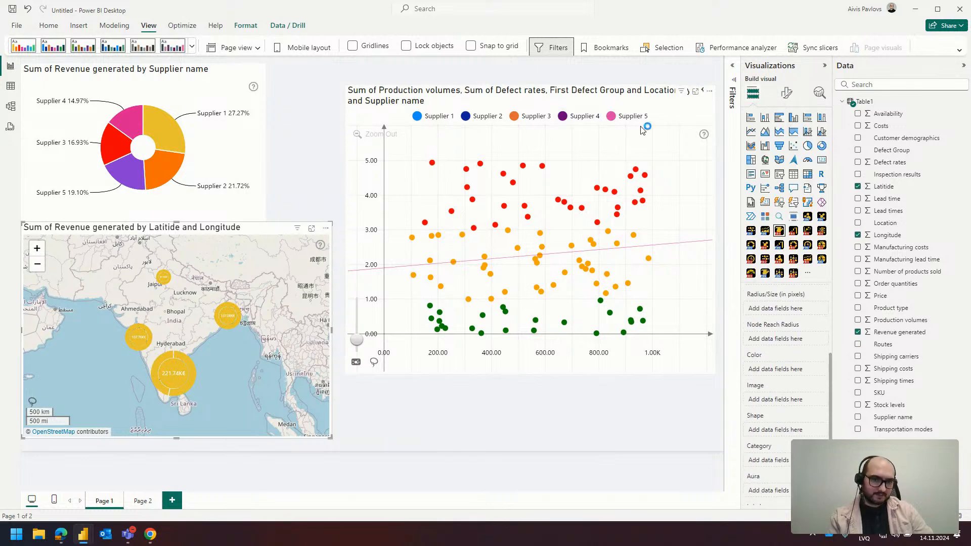
scroll(790, 354, down, 2)
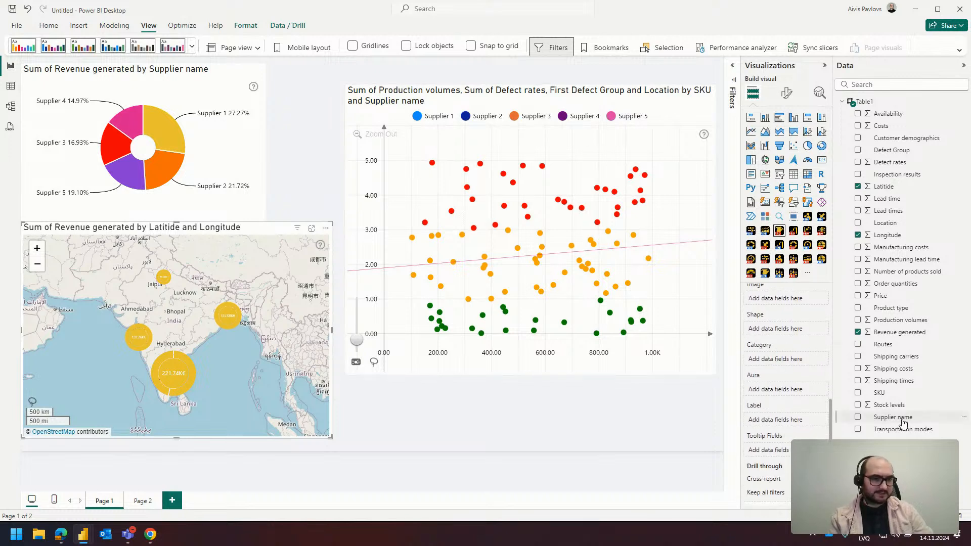
drag(901, 424, 779, 359)
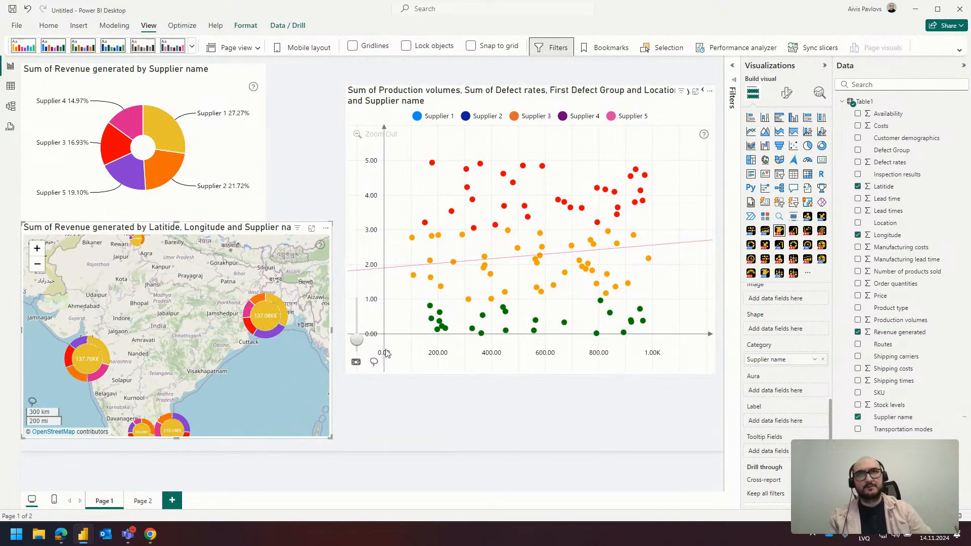
drag(222, 388, 226, 364)
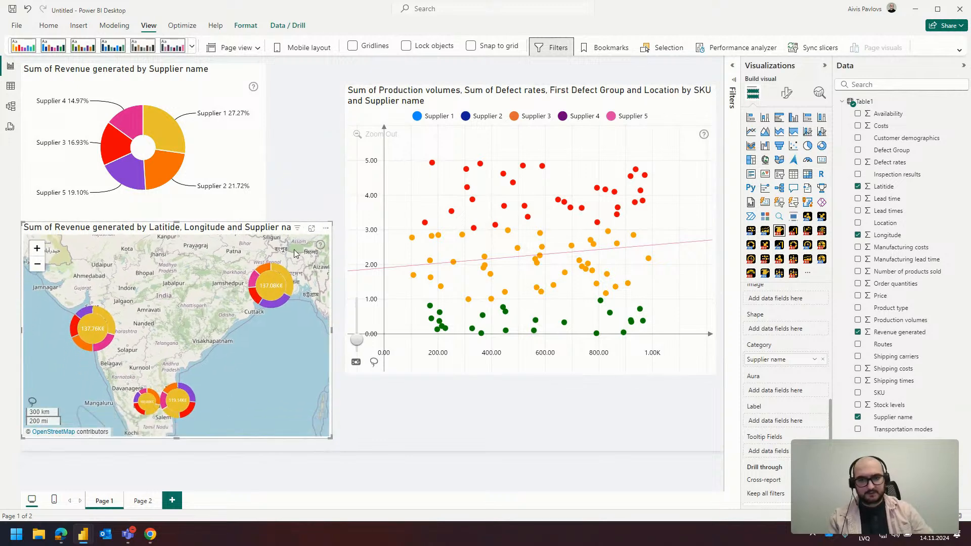
- Change the fill color of the map's cluster nodes to gray
click(786, 94)
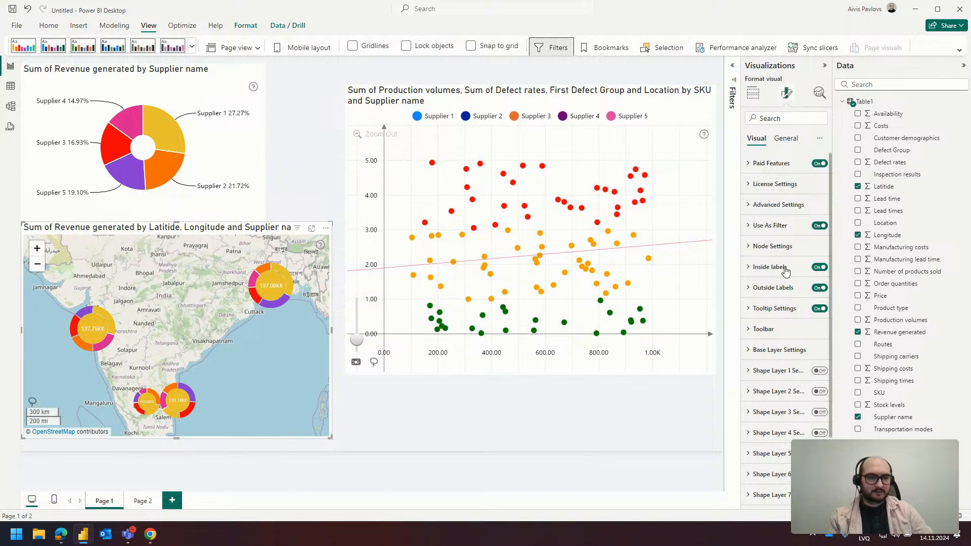
click(785, 248)
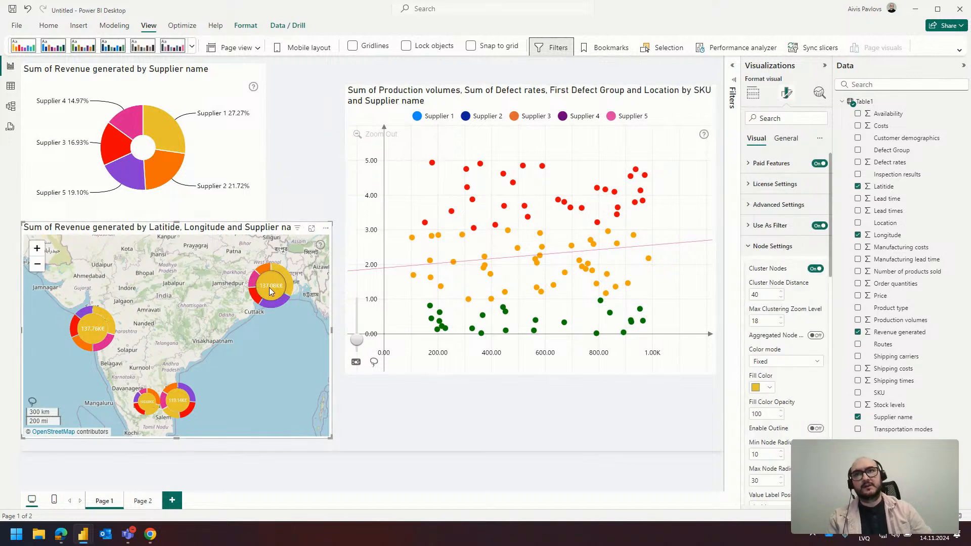
mouse_move(291, 286)
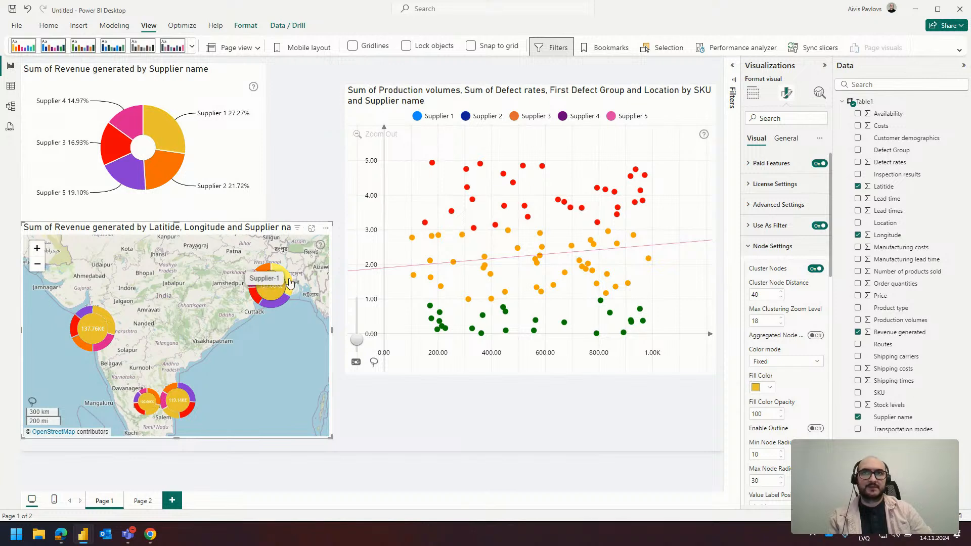
click(764, 387)
click(763, 294)
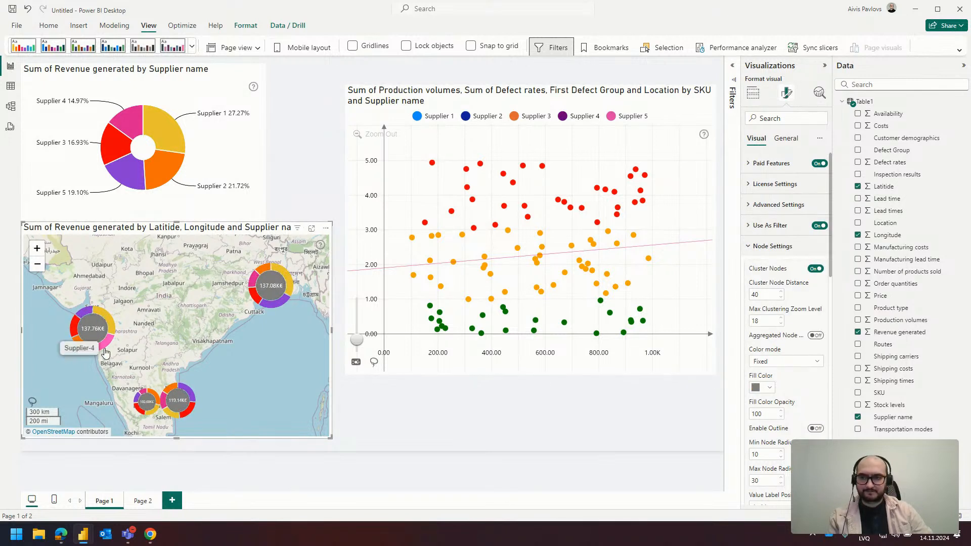
- Zoom the revenue map out to show all its nodes and resize the visual to about the donut chart's width
drag(207, 259, 218, 295)
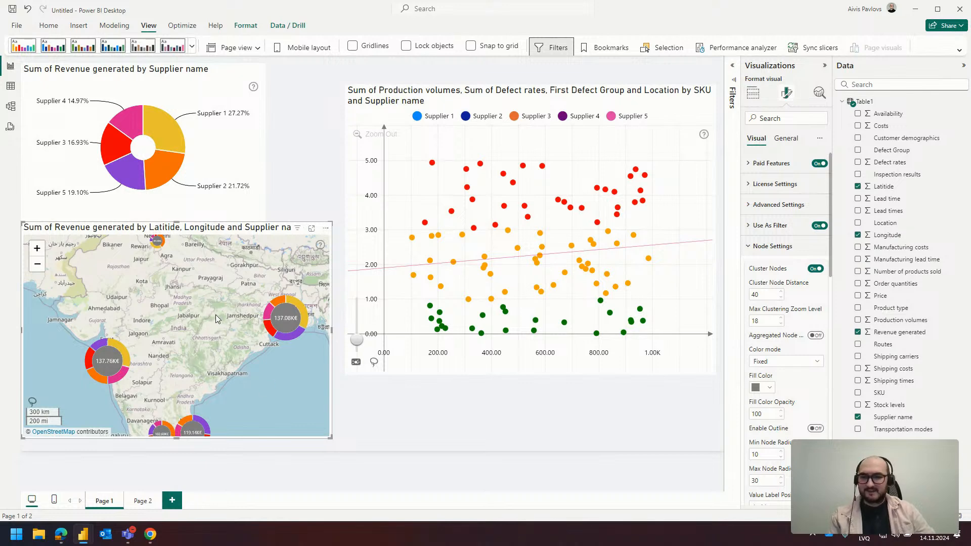
scroll(215, 331, down, 2)
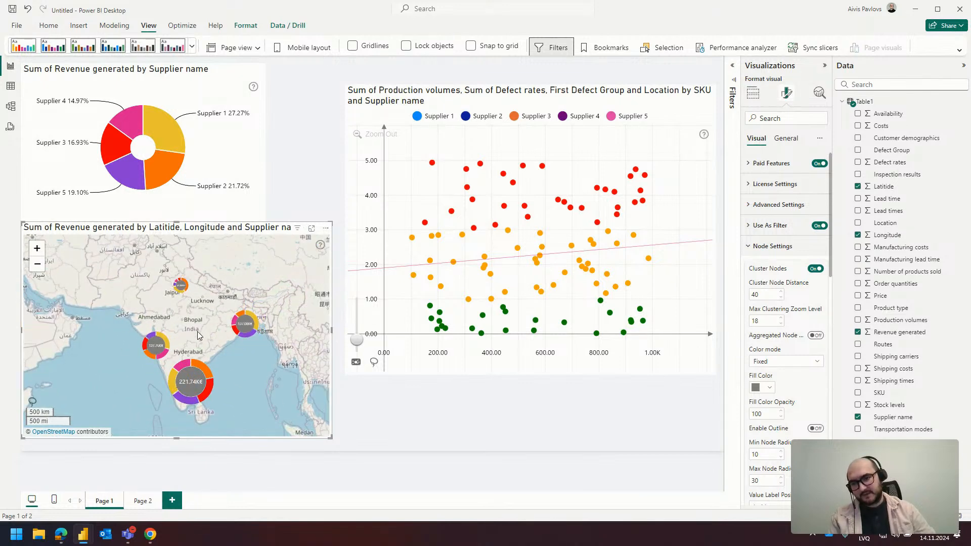
drag(328, 437, 256, 449)
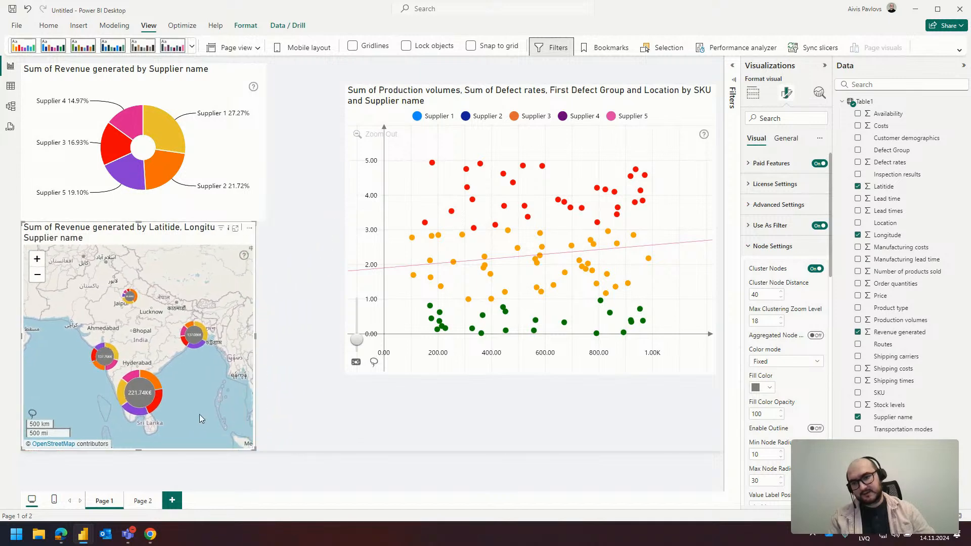
click(104, 504)
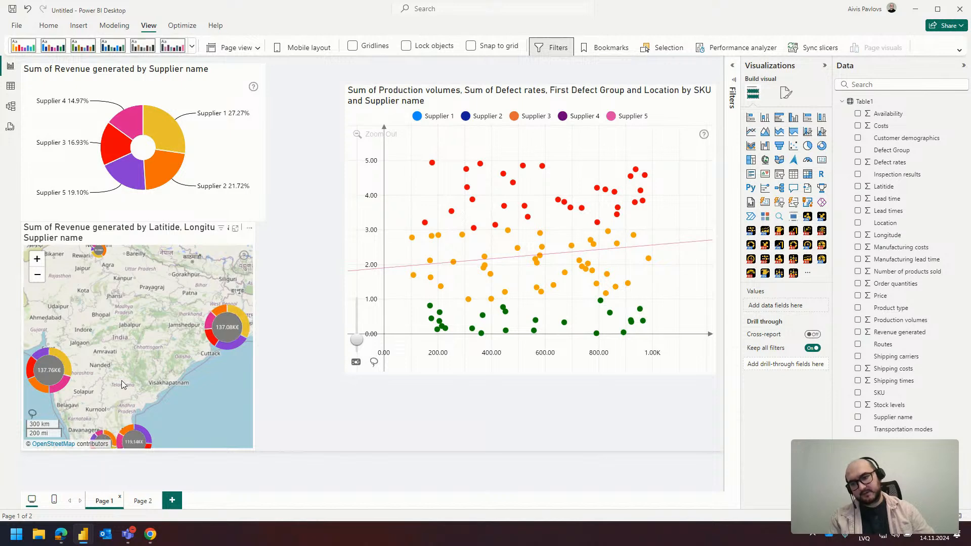
scroll(121, 384, down, 2)
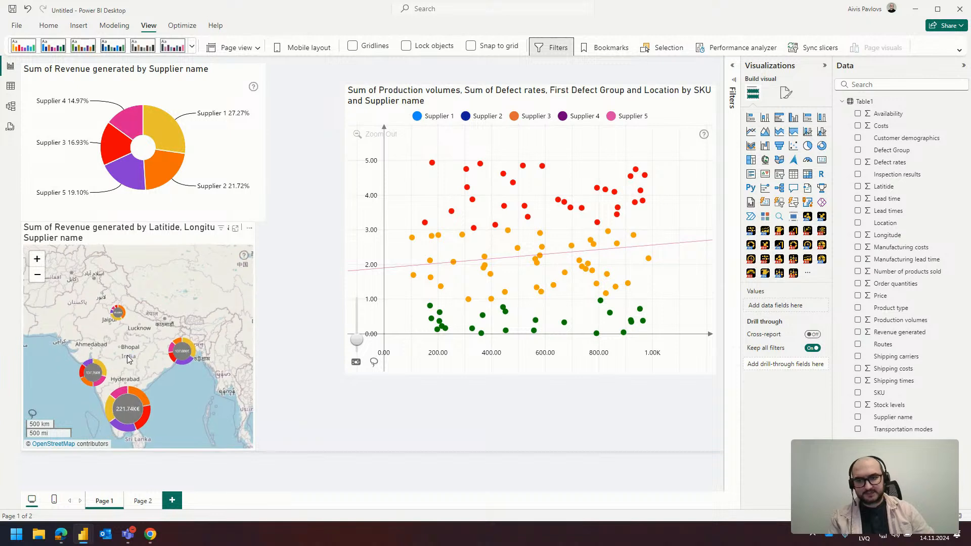
- Set Auto Focus to Saved Position in the revenue map's base layer settings and frame the map on India
click(110, 346)
click(787, 93)
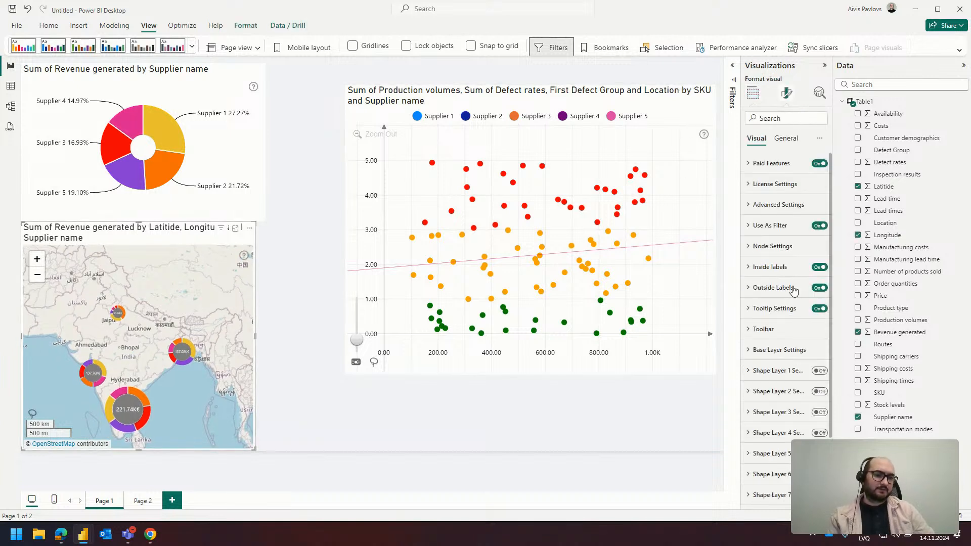
click(783, 350)
scroll(774, 334, down, 1)
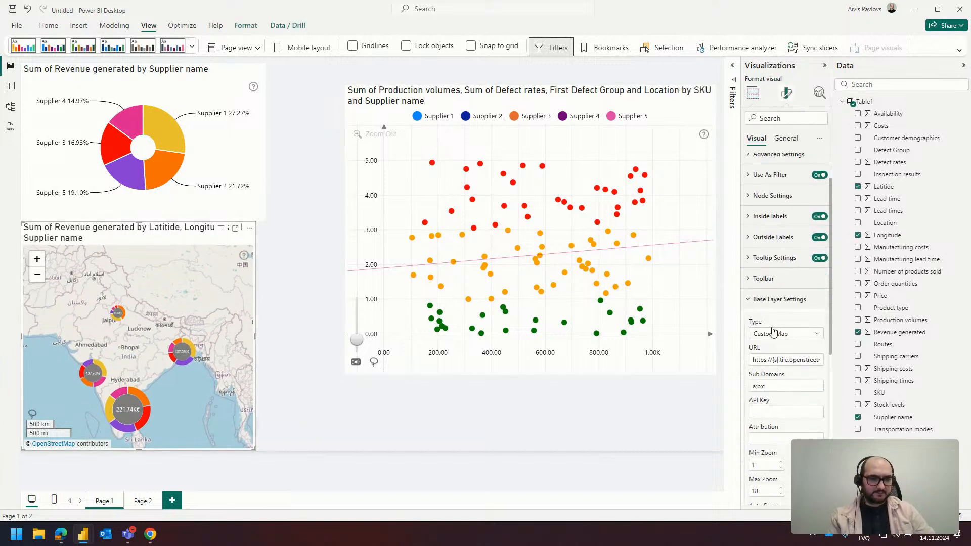
scroll(800, 334, down, 3)
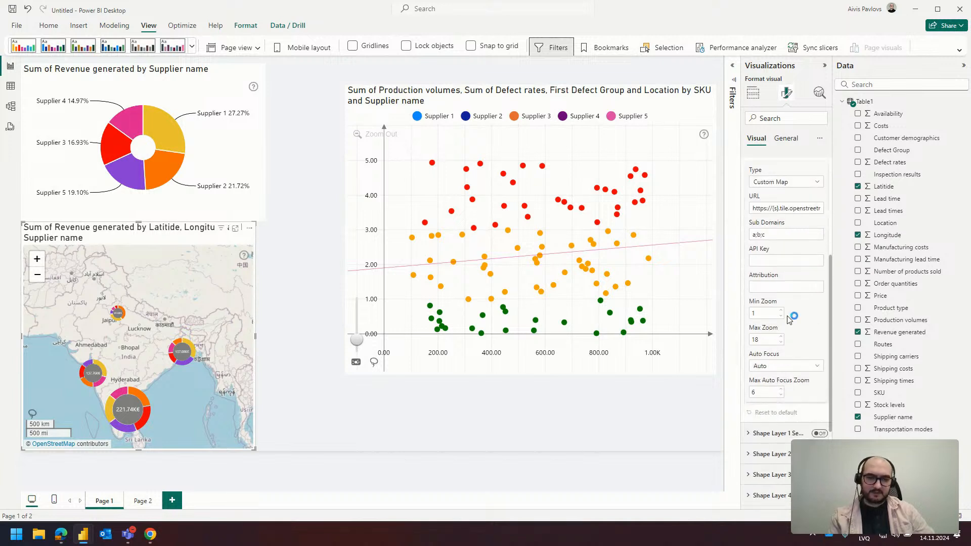
click(777, 366)
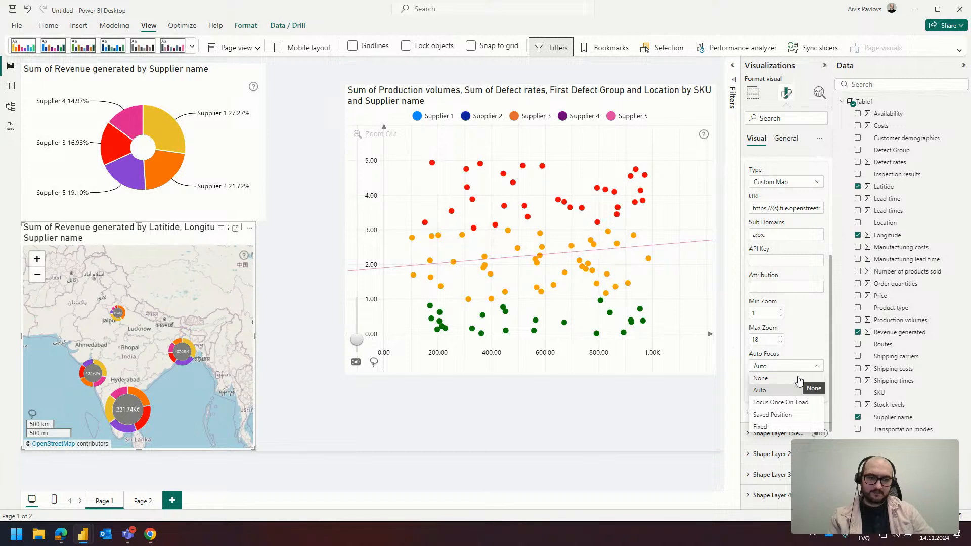
click(784, 415)
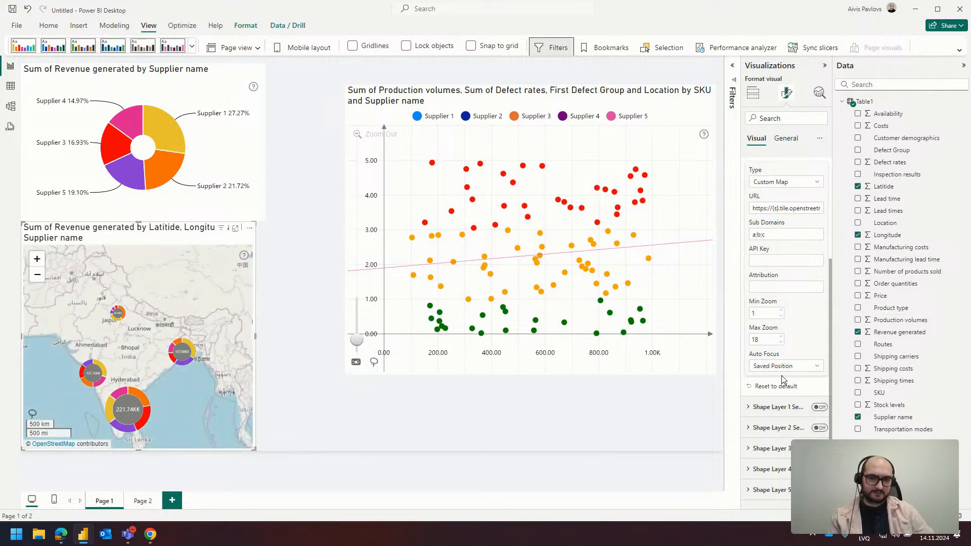
scroll(132, 365, up, 2)
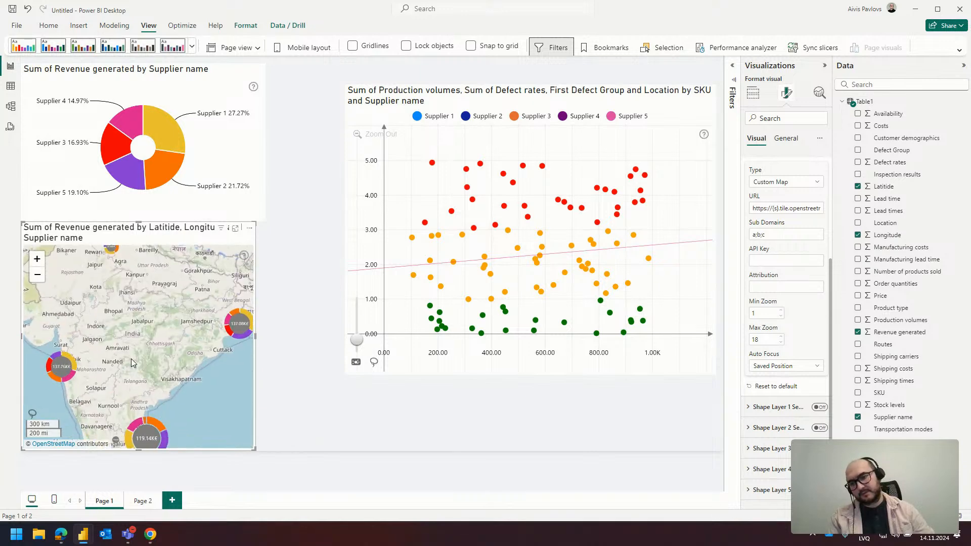
scroll(131, 364, down, 1)
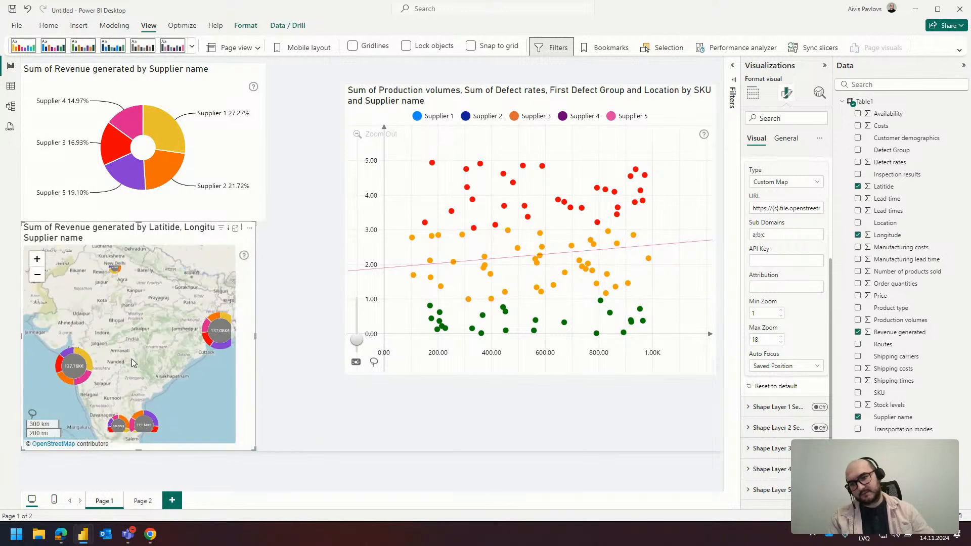
scroll(132, 360, down, 2)
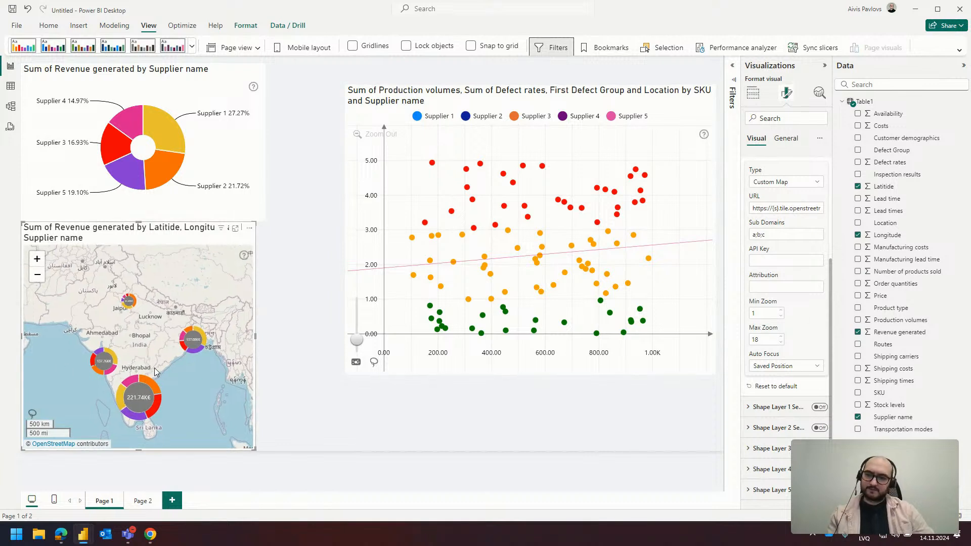
- Set the Cluster Node Distance to 10 in the revenue map's node settings
scroll(803, 187, up, 5)
click(787, 246)
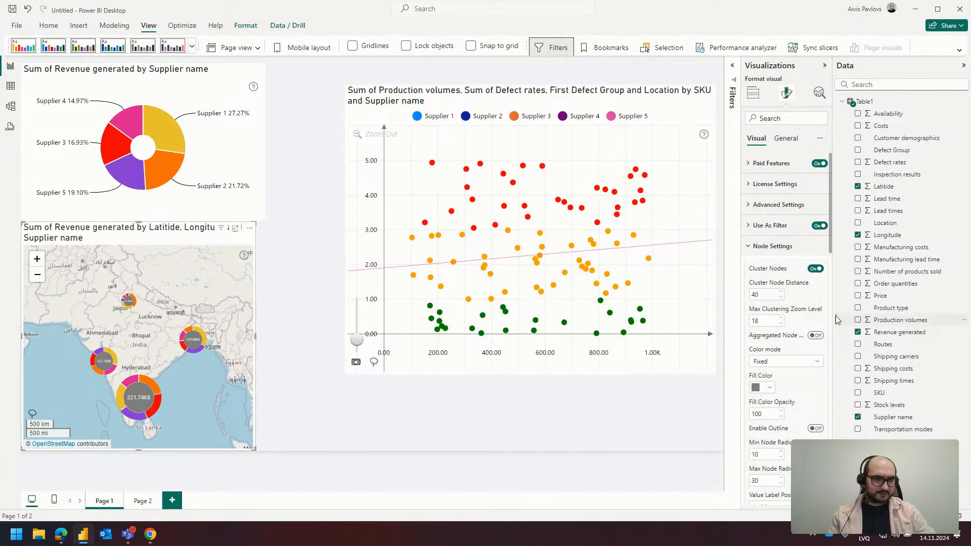
scroll(784, 325, down, 4)
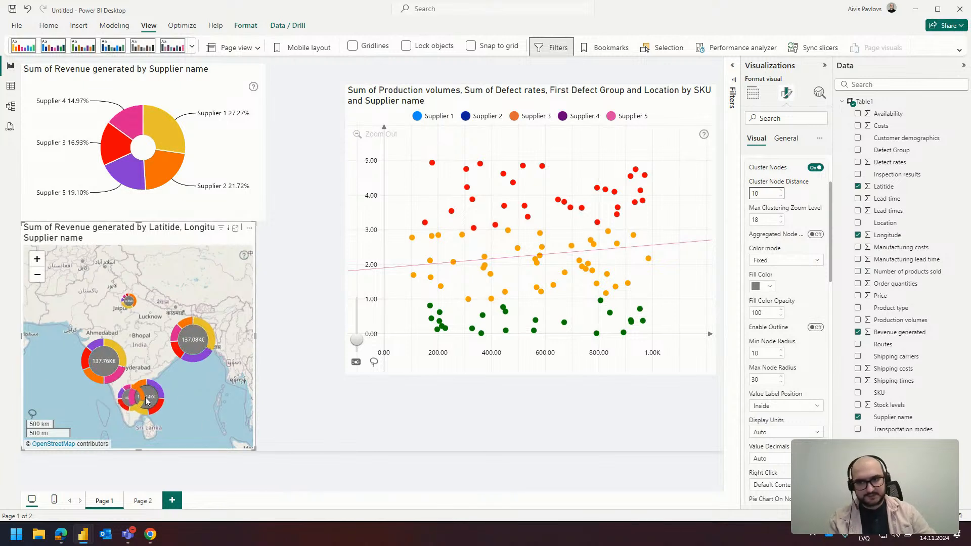
- Try a Max Node Radius of 15 with Min Node Radius values of 8 and 5, and reset the minimum to 10
double_click(768, 352)
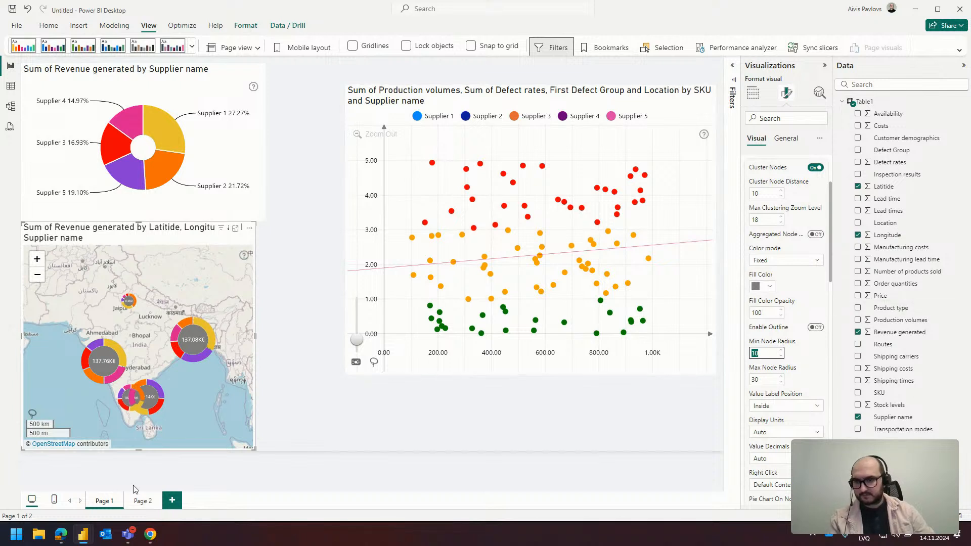
click(766, 393)
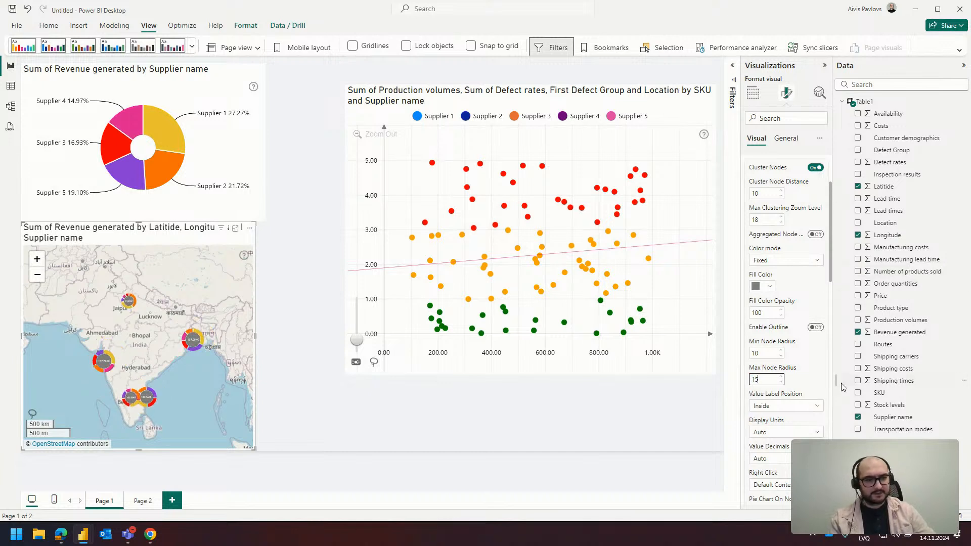
click(766, 354)
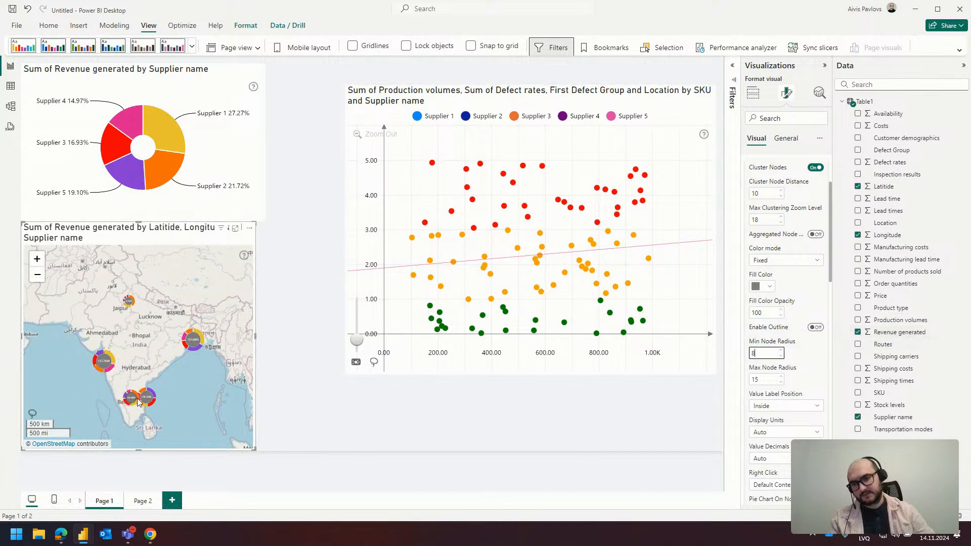
click(770, 352)
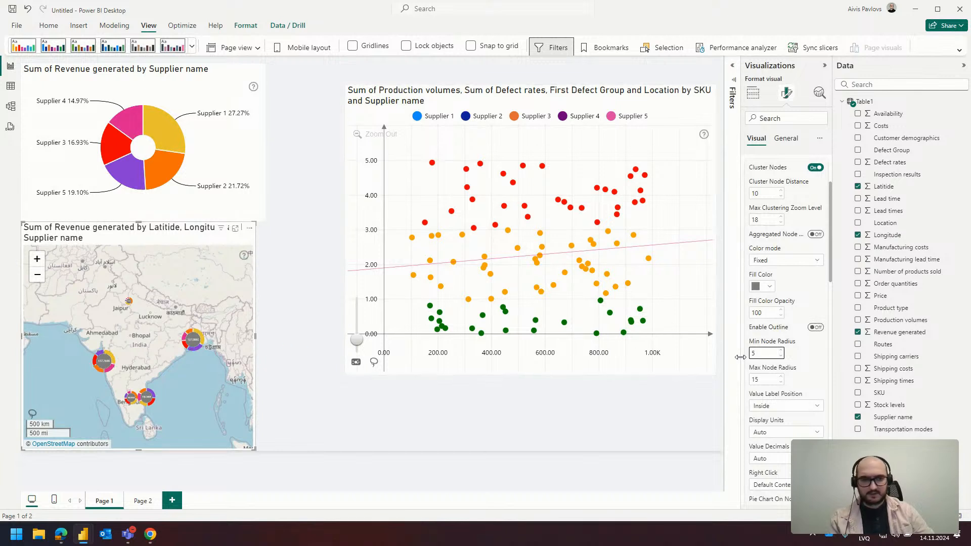
click(764, 352)
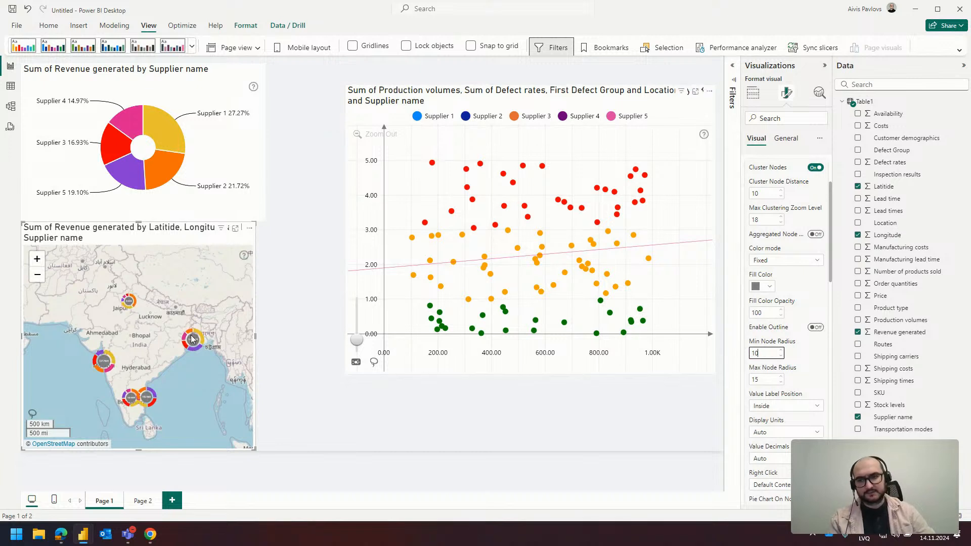
- Set the map's Max Node Radius to 20 and reposition the map view around the nodes
click(781, 381)
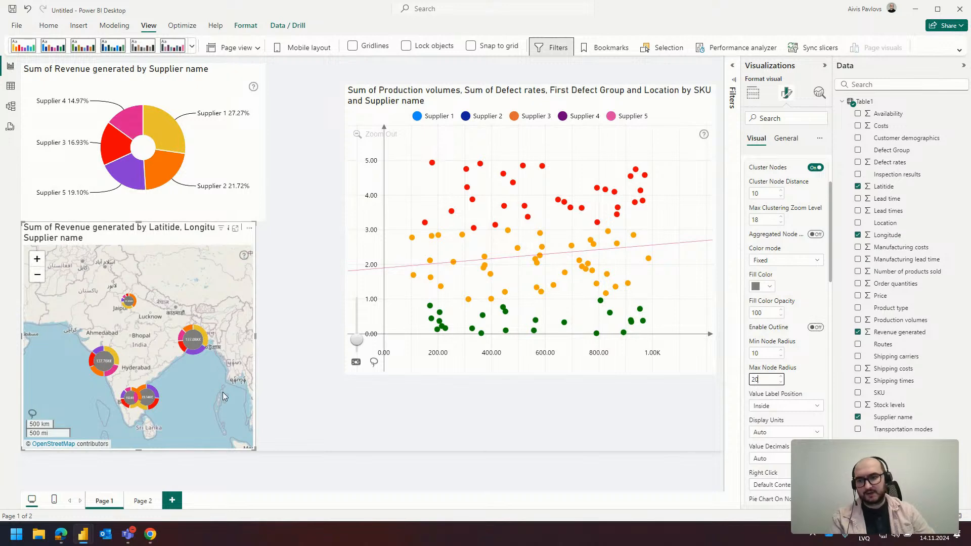
drag(199, 377, 201, 358)
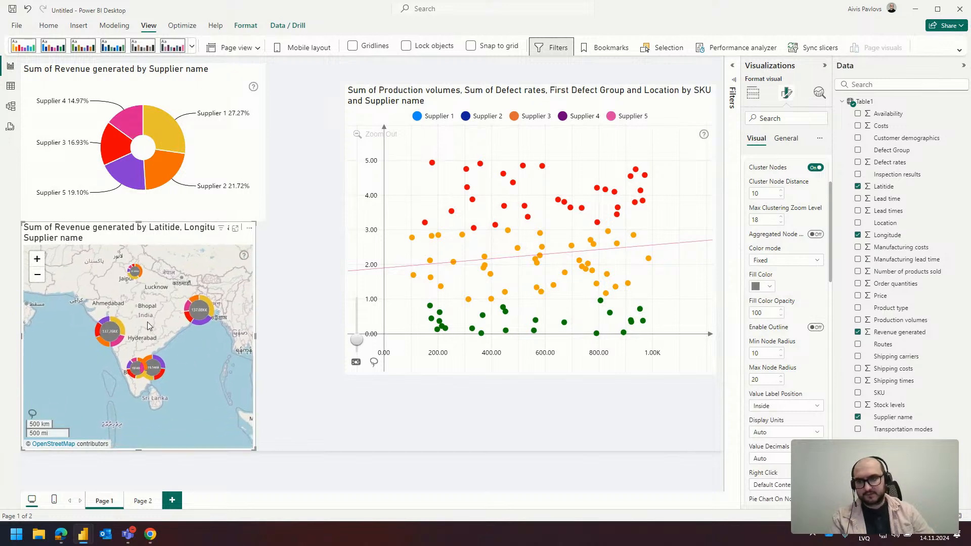
scroll(148, 323, up, 2)
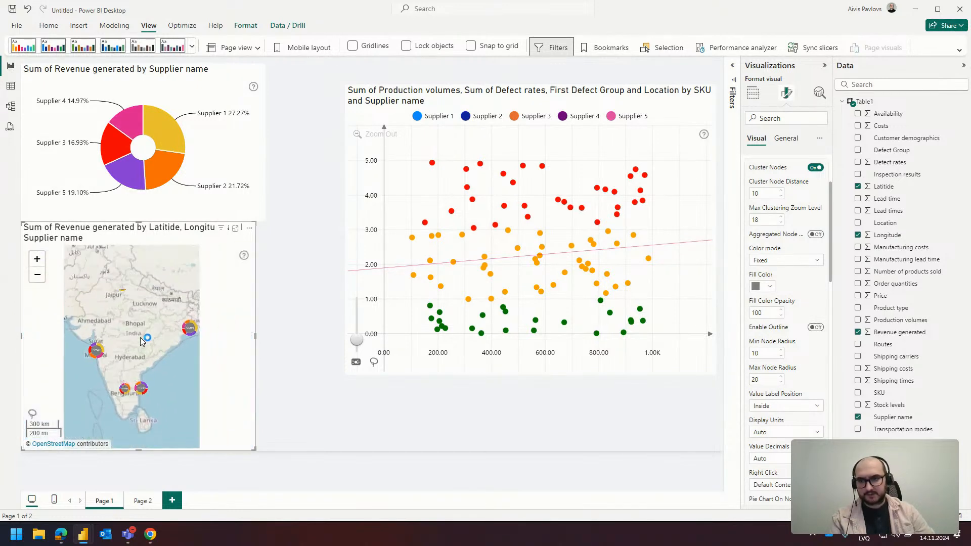
- Try shortening the donut chart and extending the revenue map upward to just below it
click(115, 213)
drag(143, 220, 143, 185)
click(250, 228)
drag(256, 221, 234, 188)
scroll(127, 321, up, 1)
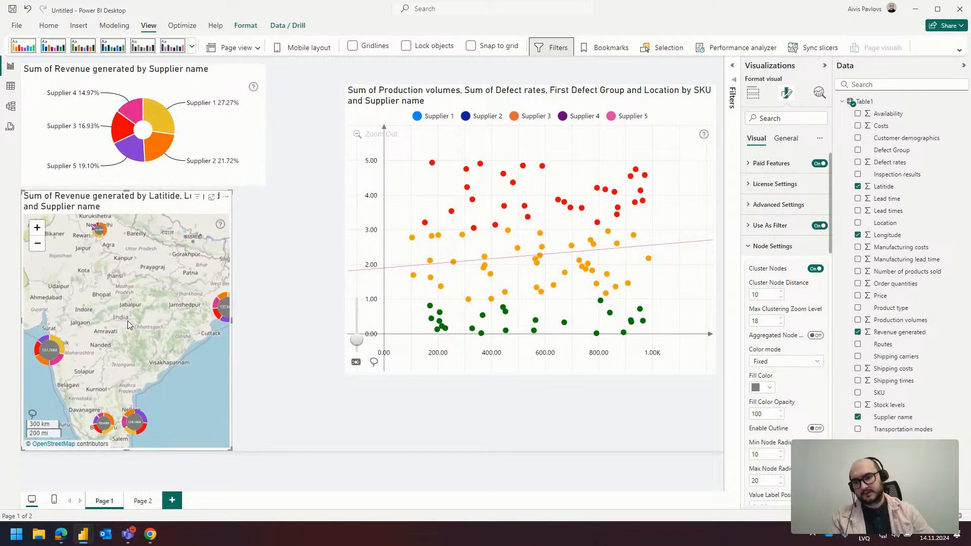
drag(232, 324, 259, 326)
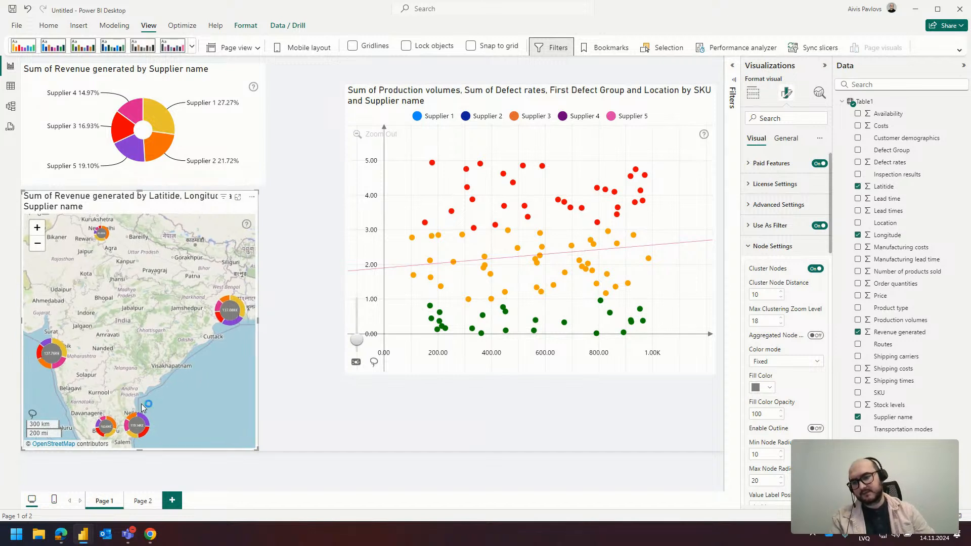
- Frame India in the revenue map, shrink the map visual, and make the donut chart narrower and taller above it
scroll(125, 388, down, 1)
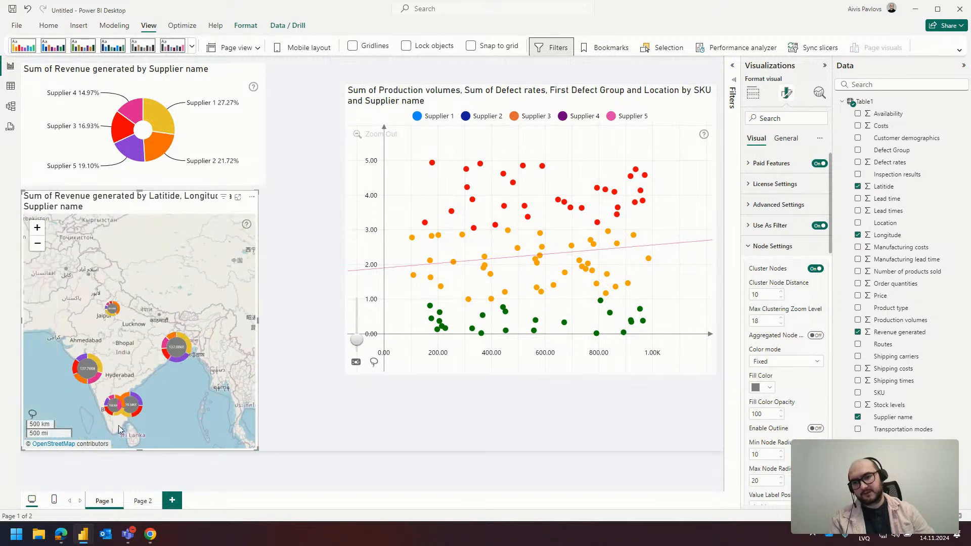
mouse_move(116, 364)
mouse_down()
mouse_move(134, 358)
mouse_move(132, 367)
mouse_up()
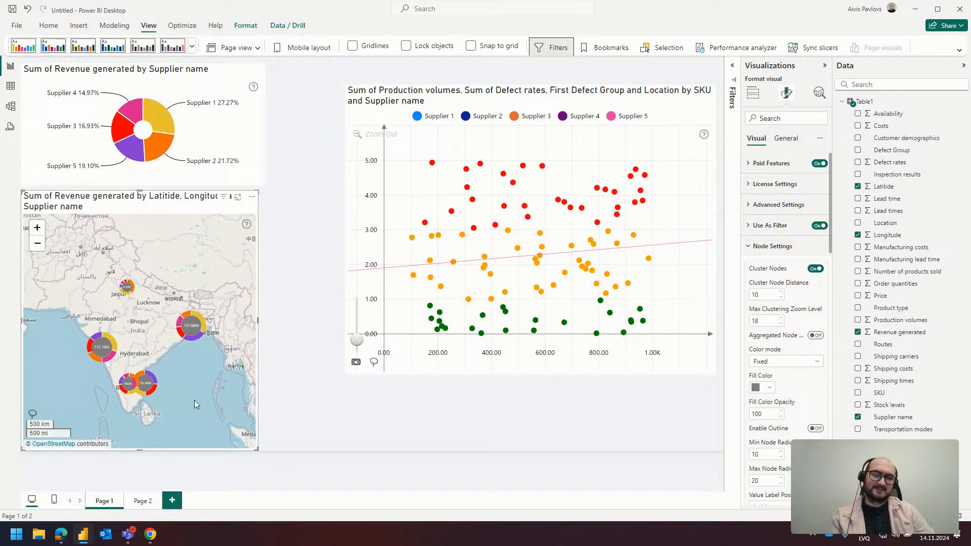
drag(258, 191, 195, 248)
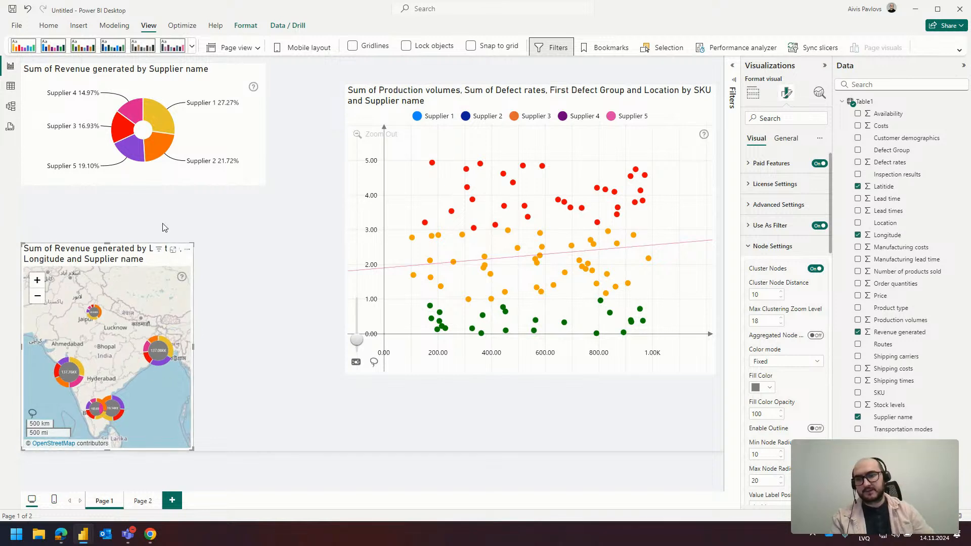
drag(264, 184, 206, 224)
- Move the defect scatter chart to the top edge of the report page and shrink it from its lower-left corner
drag(397, 104, 397, 83)
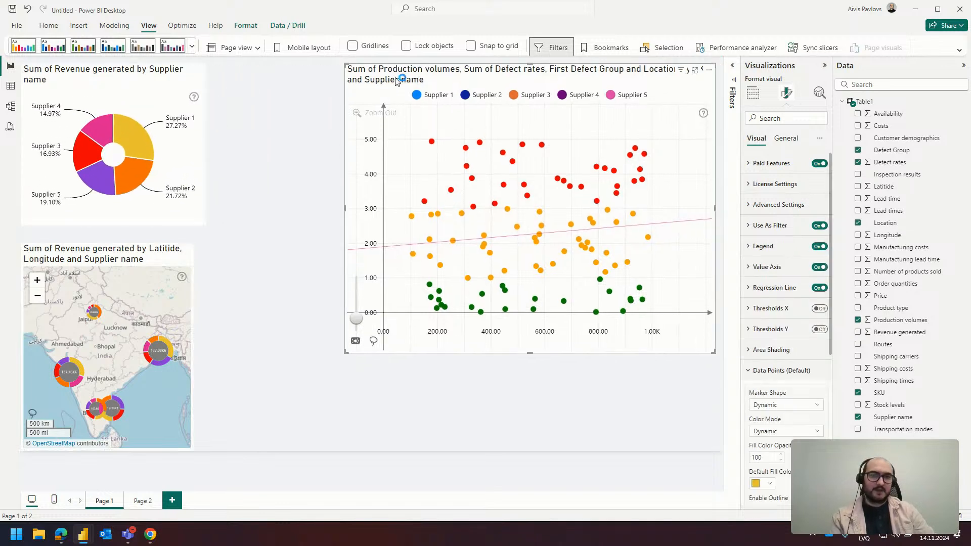
drag(347, 352, 368, 329)
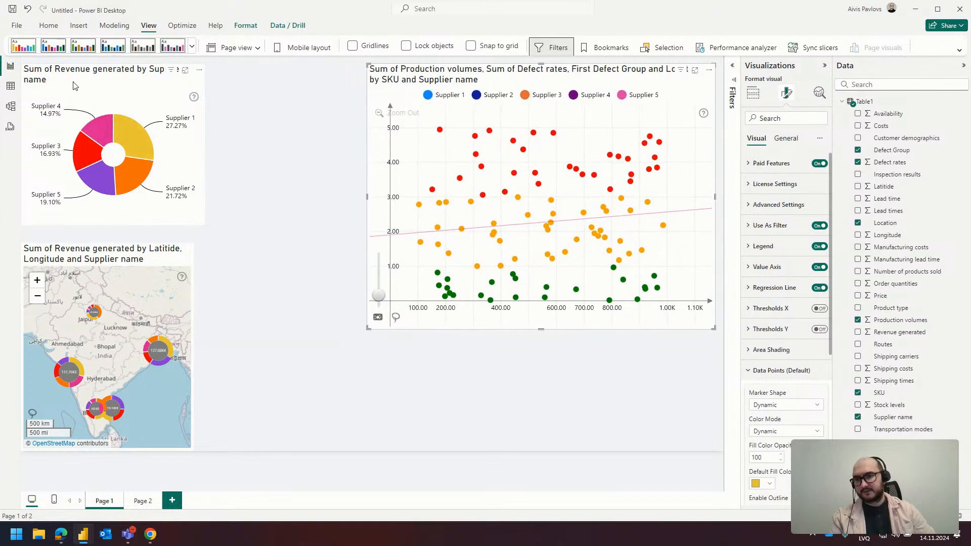
click(331, 186)
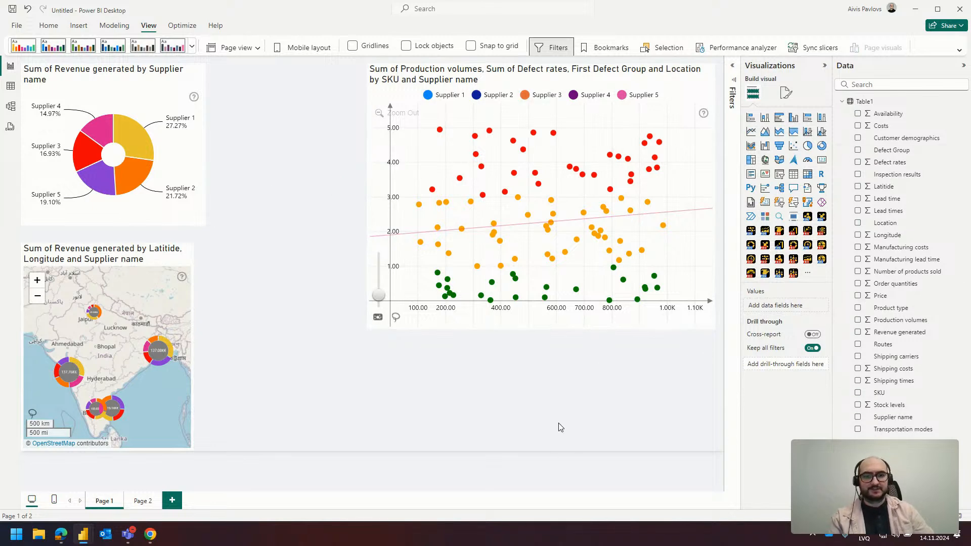
- Add Location as a second category level of the donut chart, drill into Supplier 1 and select Kolkata to filter the other visuals
click(192, 222)
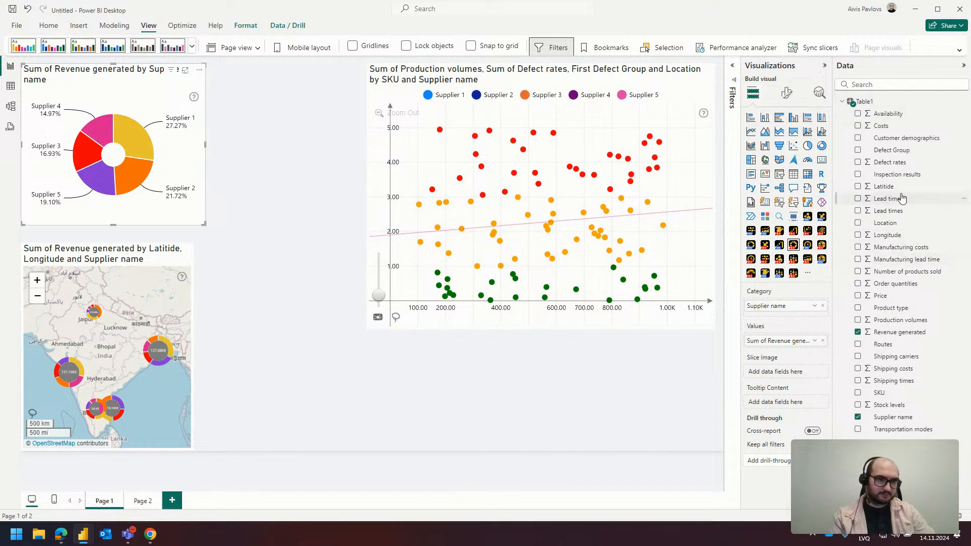
drag(900, 228, 806, 318)
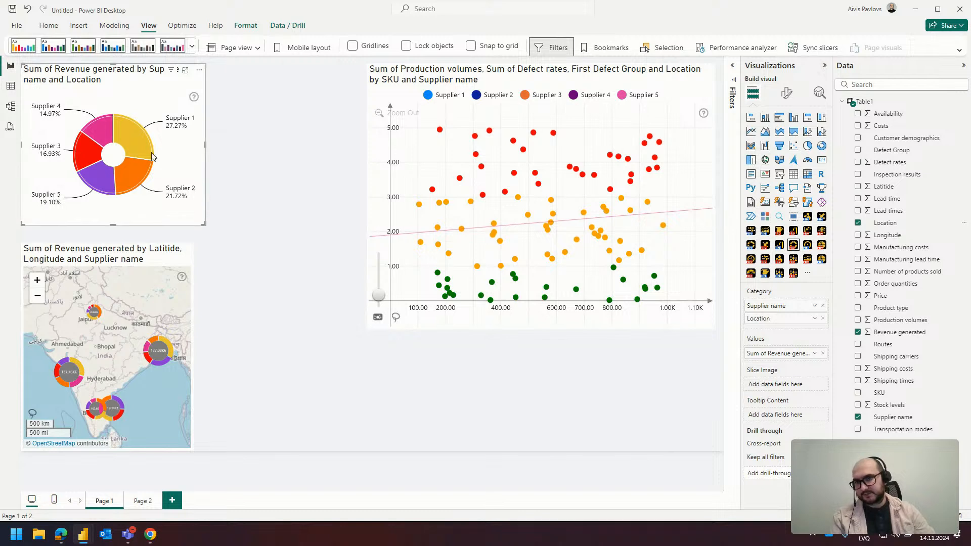
click(151, 153)
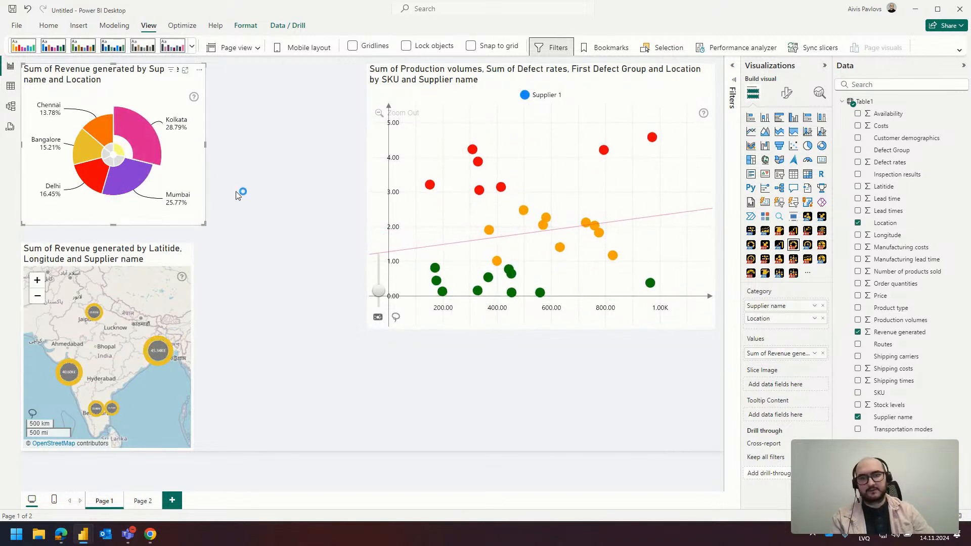
click(134, 148)
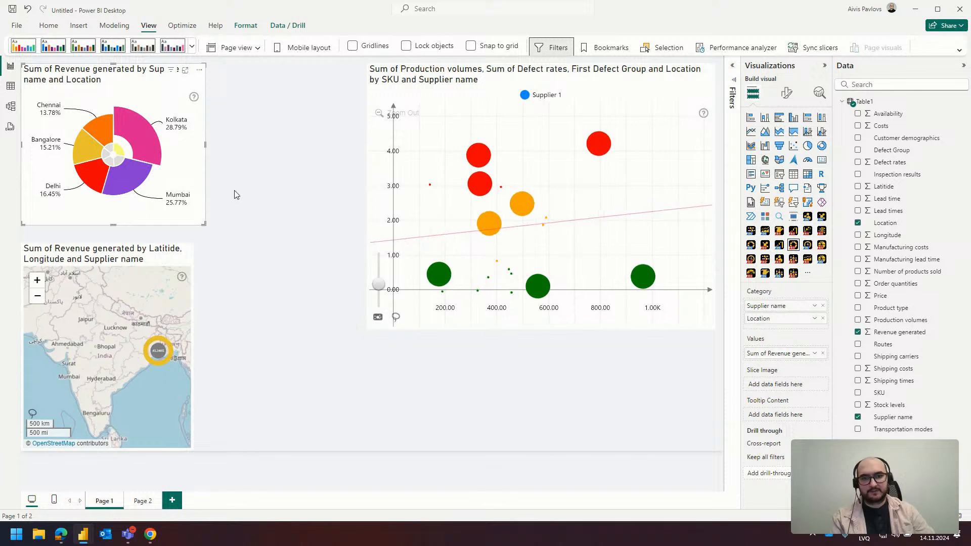
- Return the revenue donut chart to the supplier level and make the visual slightly taller
click(113, 154)
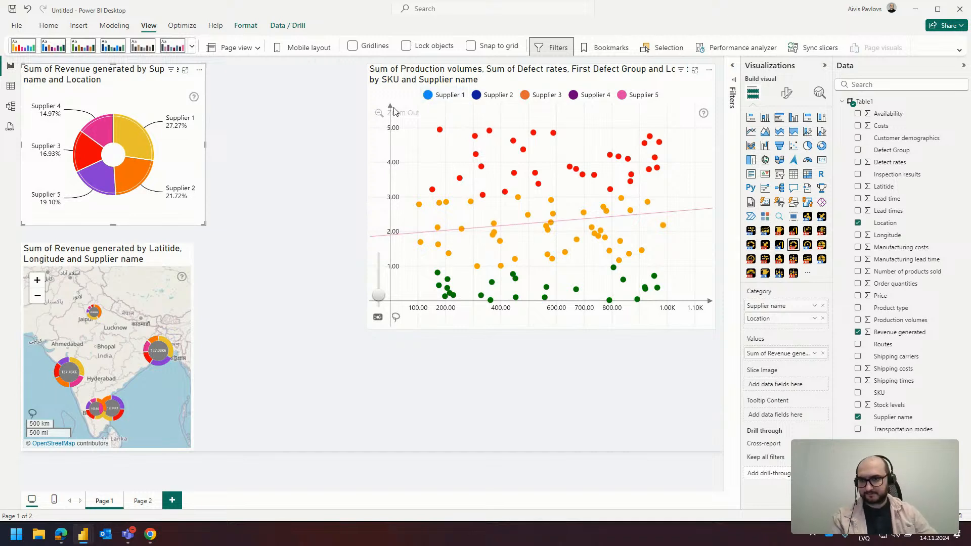
click(332, 167)
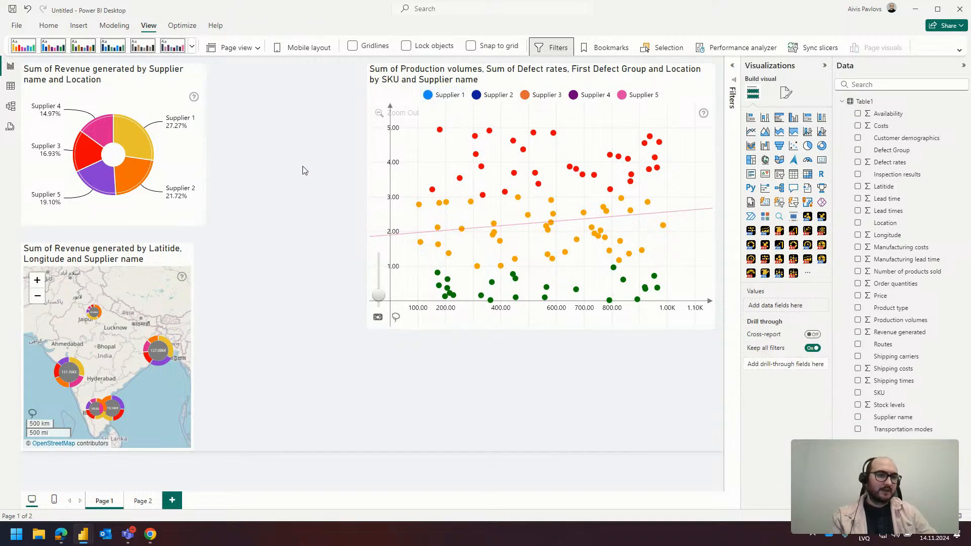
drag(205, 223, 205, 233)
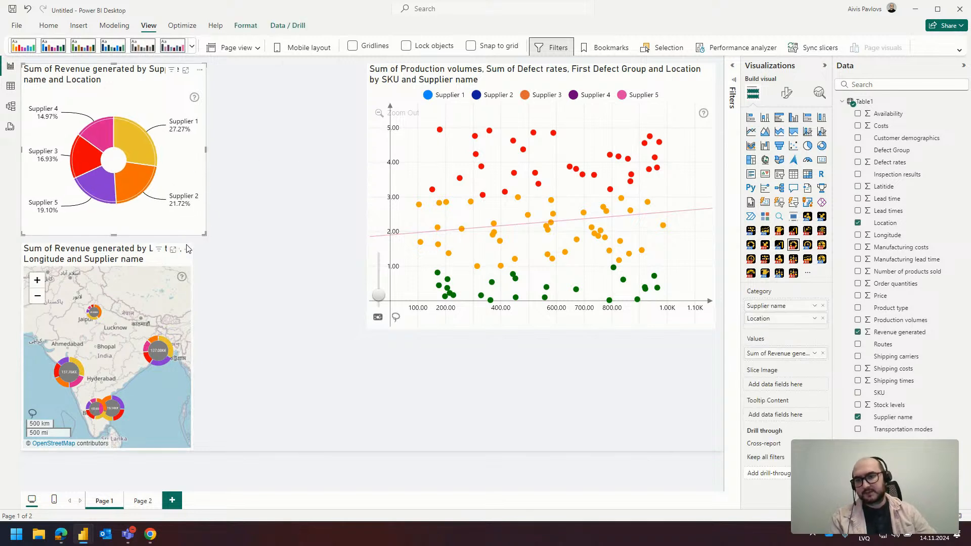
- Nudge the revenue map away from the page's left edge and trim the donut chart's lower-left corner to line up with it
drag(103, 249, 109, 245)
click(91, 229)
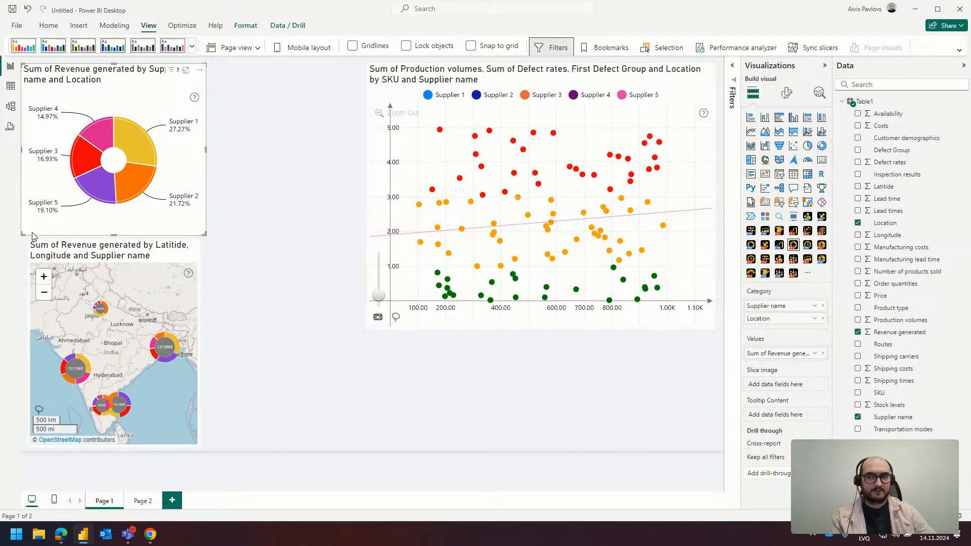
drag(38, 234, 29, 231)
- Try filtering the defect scatter chart to the Top 10 SKUs by Sum of Revenue generated, and clear the filter
click(626, 76)
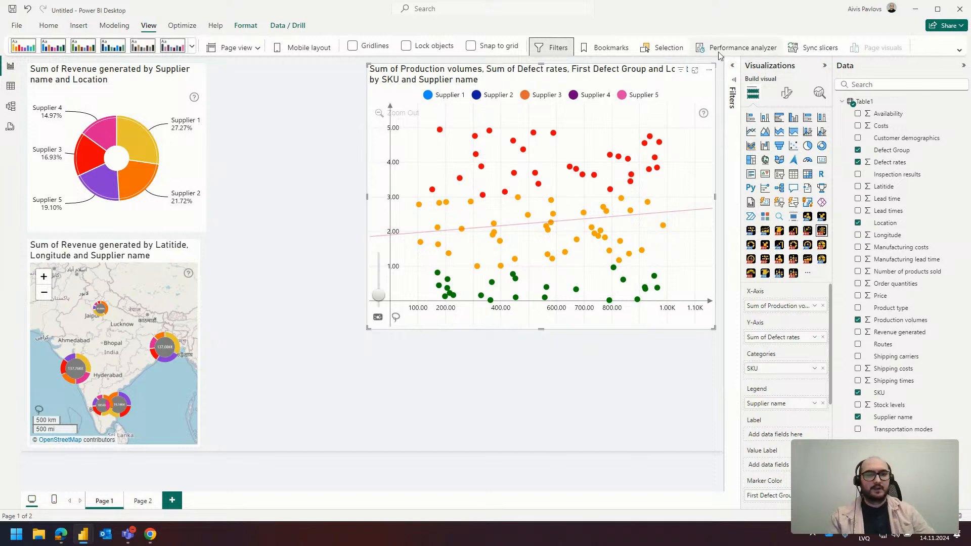
click(731, 81)
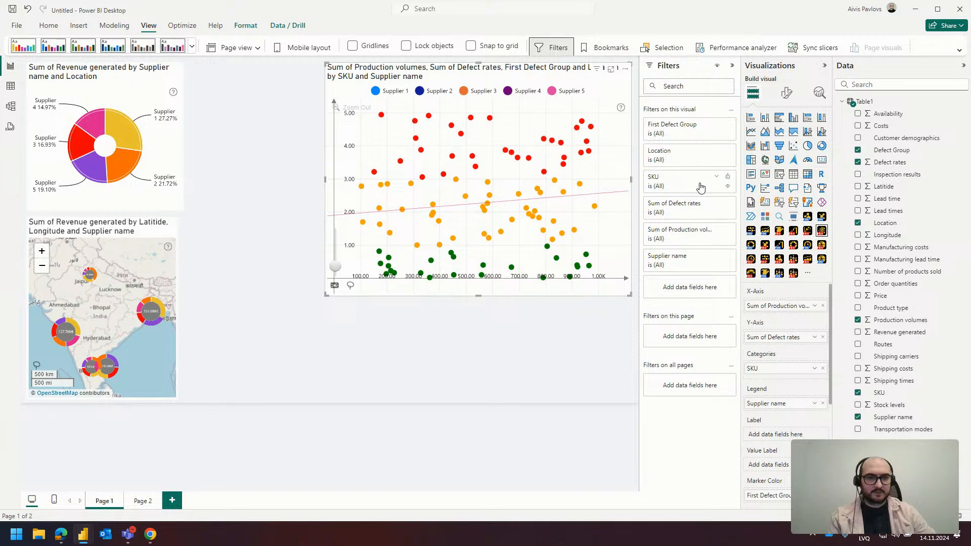
click(673, 183)
click(686, 216)
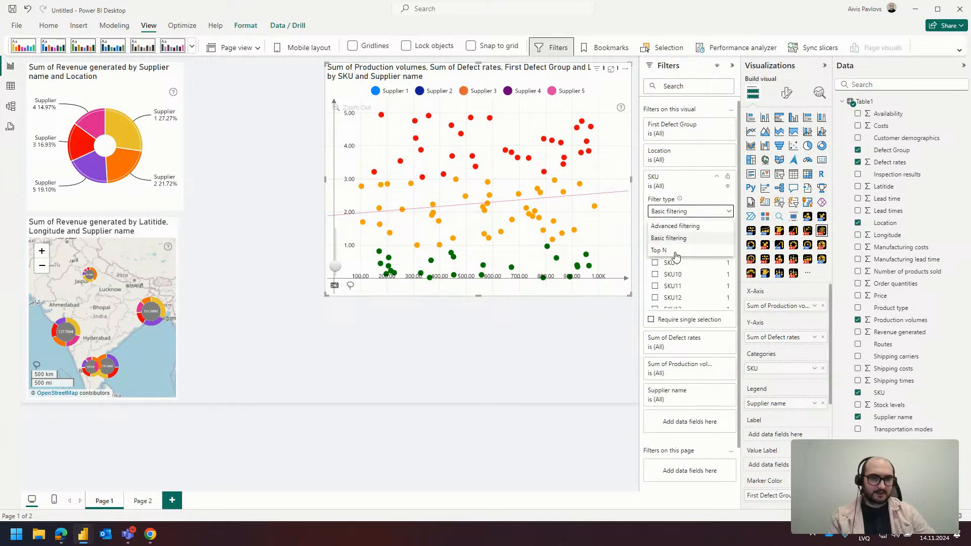
click(676, 253)
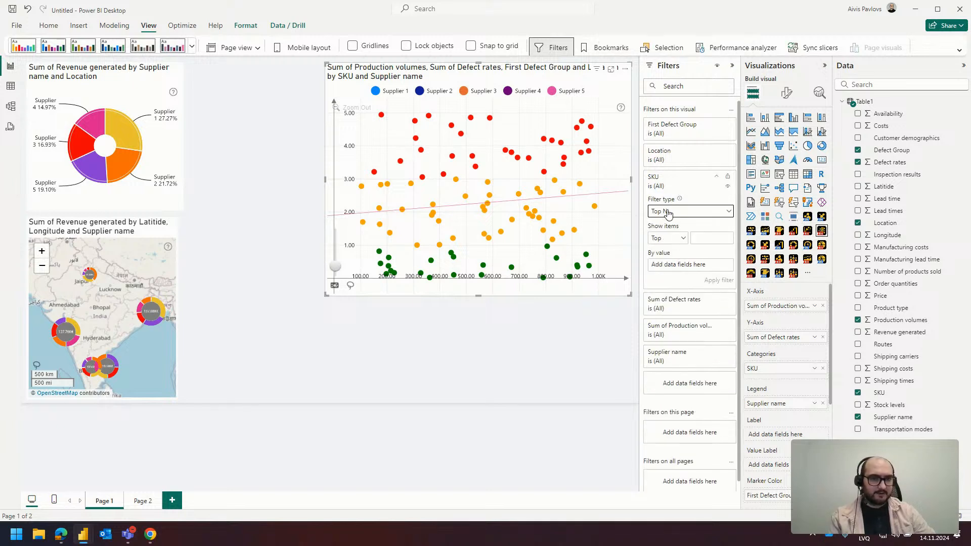
click(723, 236)
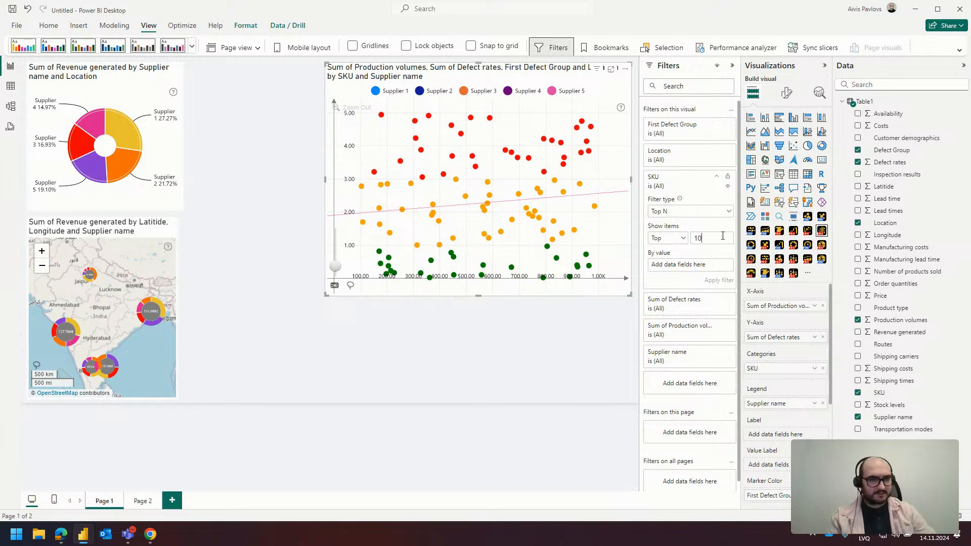
text(10)
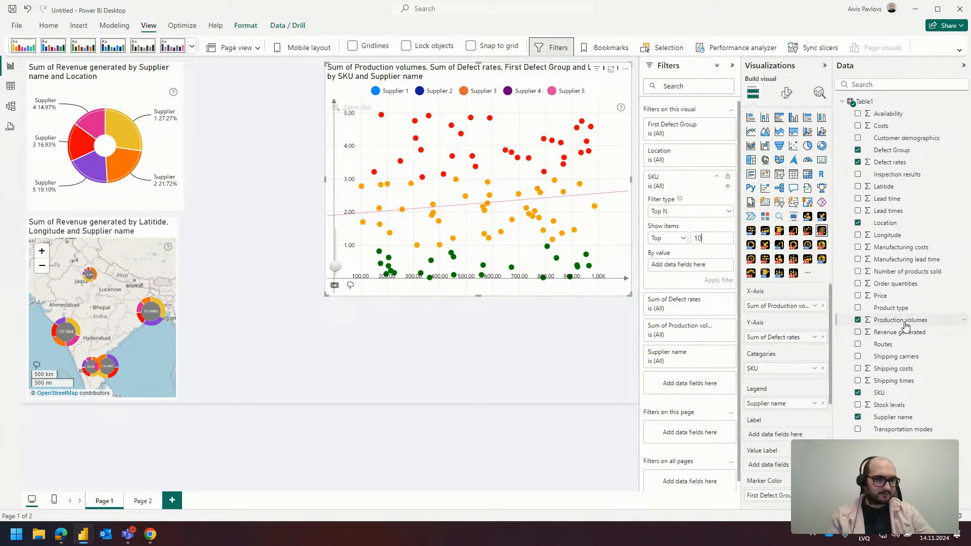
drag(906, 336, 707, 265)
click(708, 280)
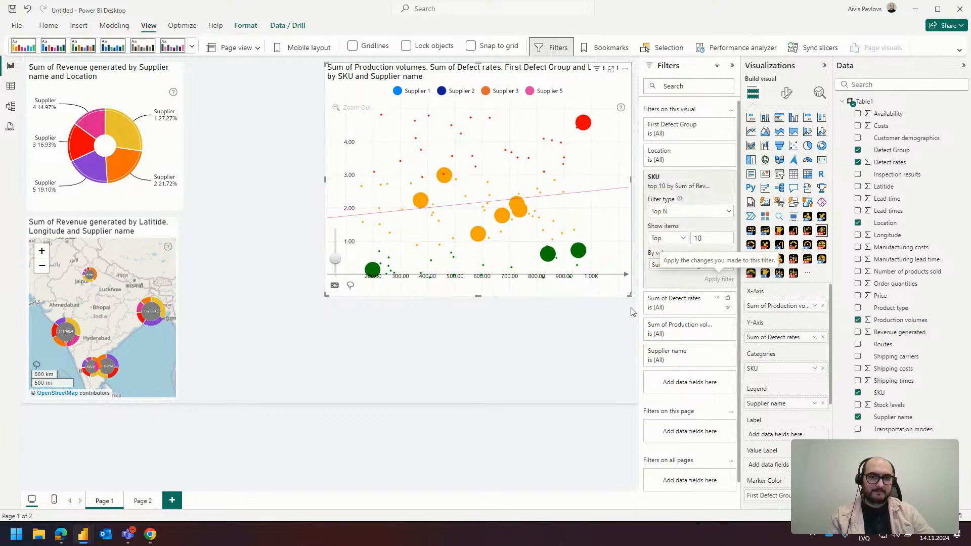
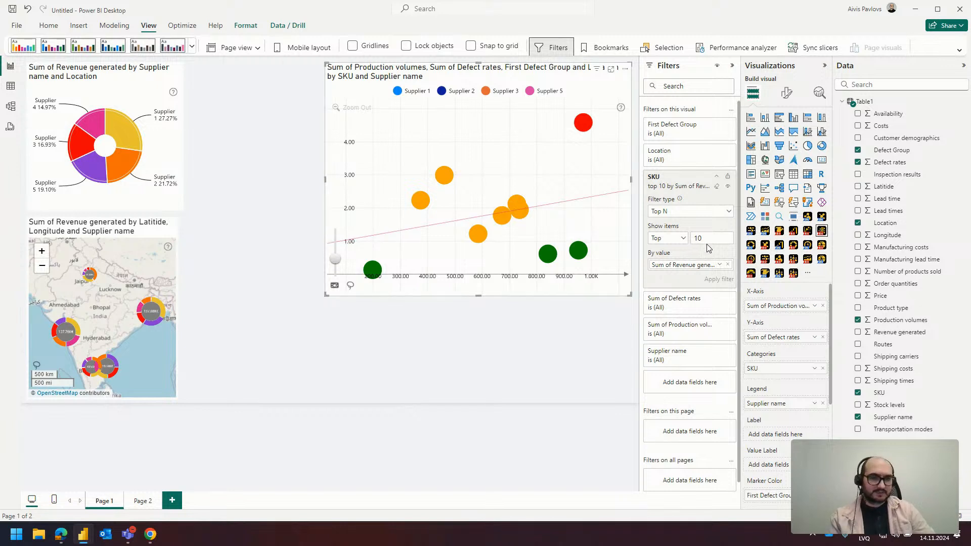
click(717, 188)
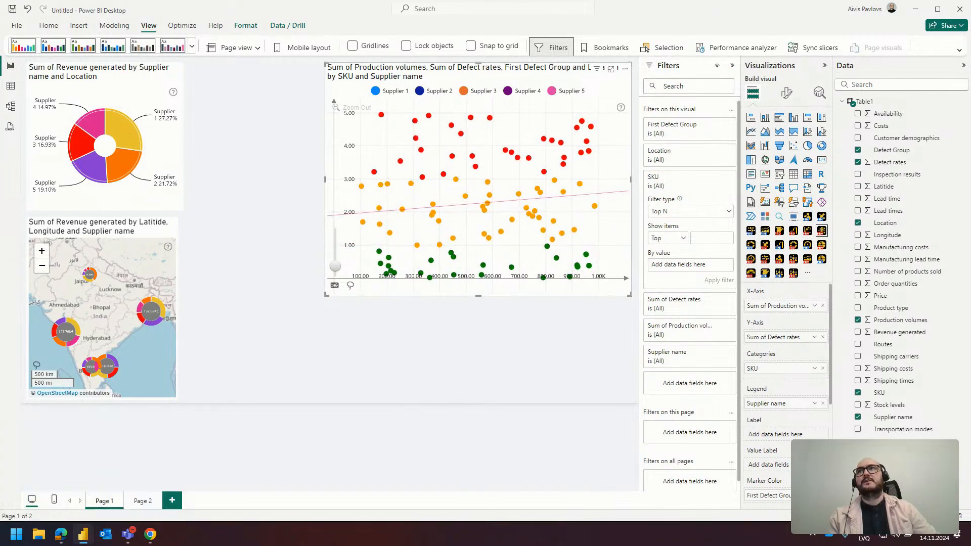
click(271, 167)
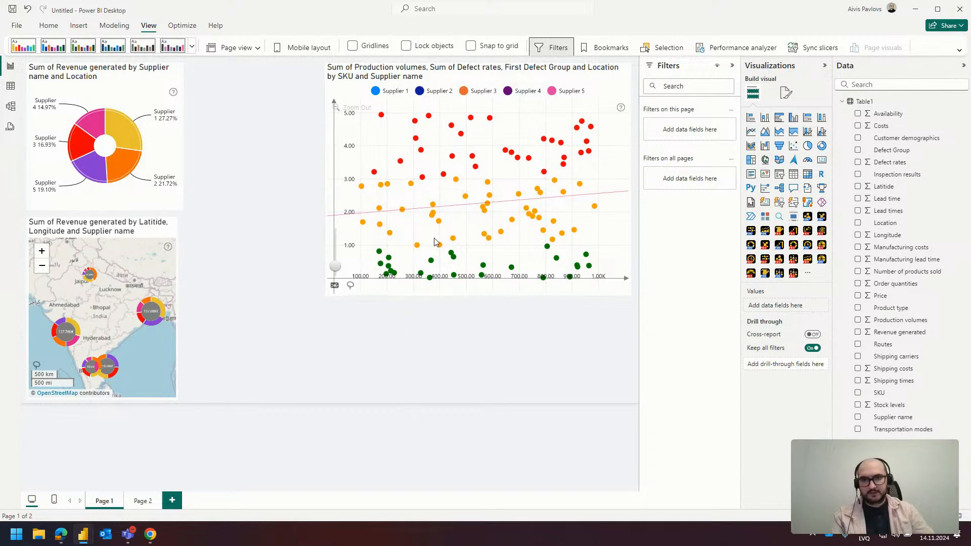
- Create a measure in Table1 defined as Total Revenue = SUM(Table1[Revenue generated])
right_click(882, 104)
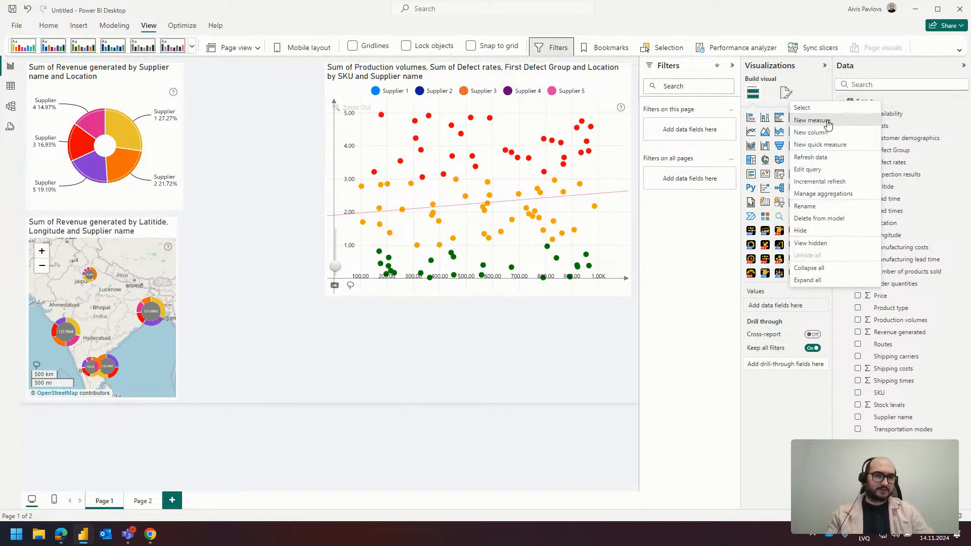
click(826, 123)
text(Total Re)
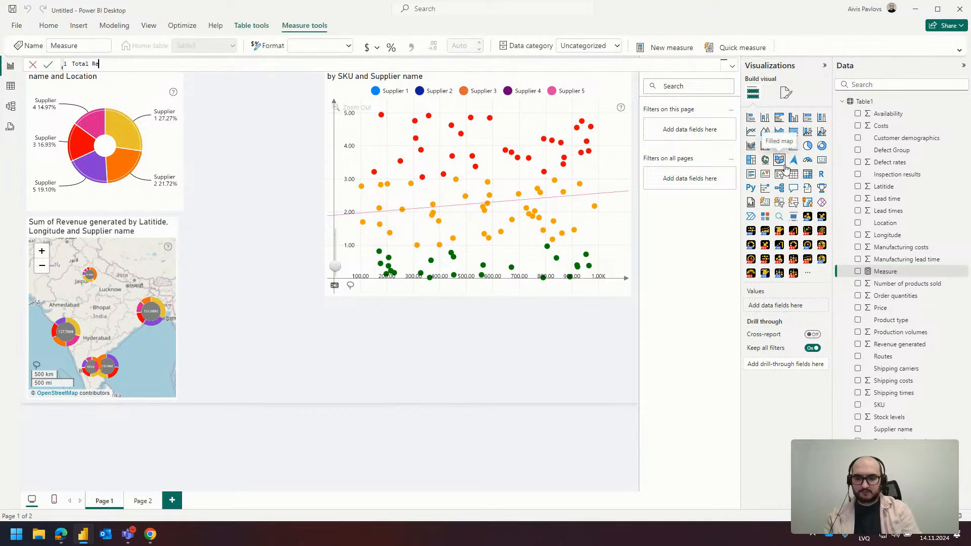
text(venue = SUM()
text(Table1[Revenue generated])
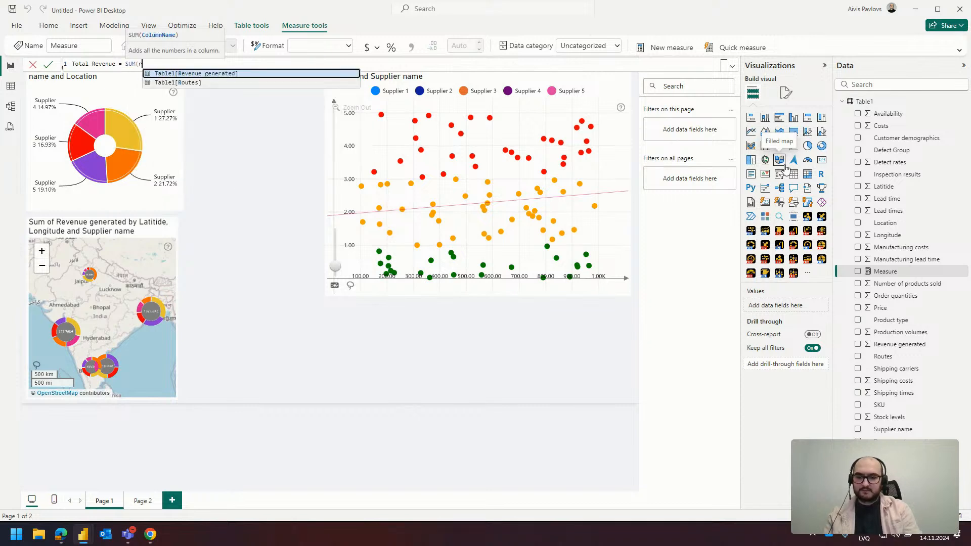
text())
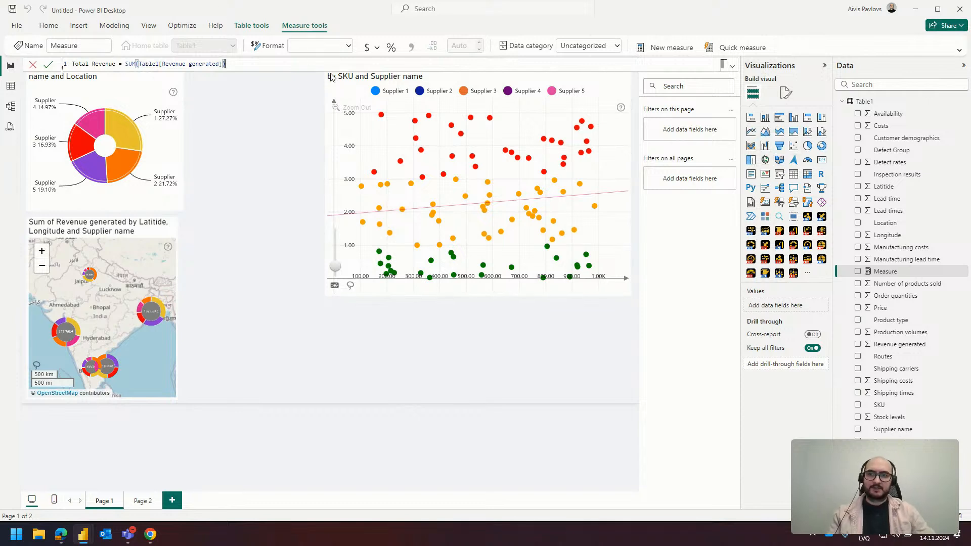
key(Return)
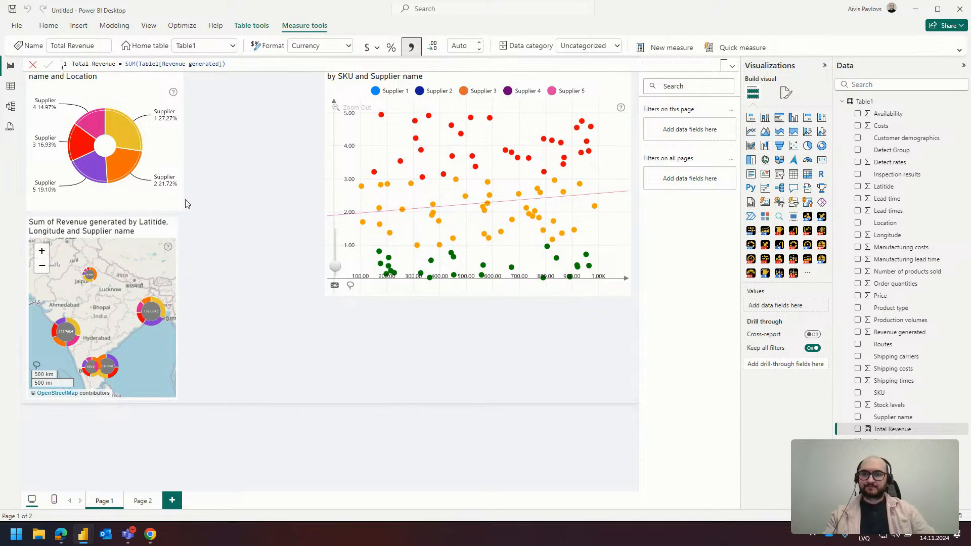
click(272, 149)
click(893, 429)
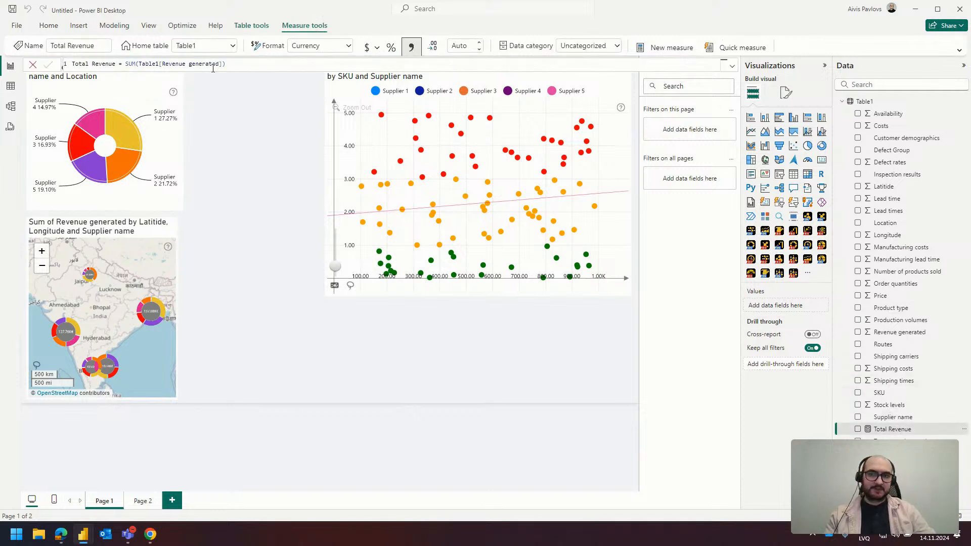
- Start another new measure in Table1 and name it Rank for SKU
right_click(883, 105)
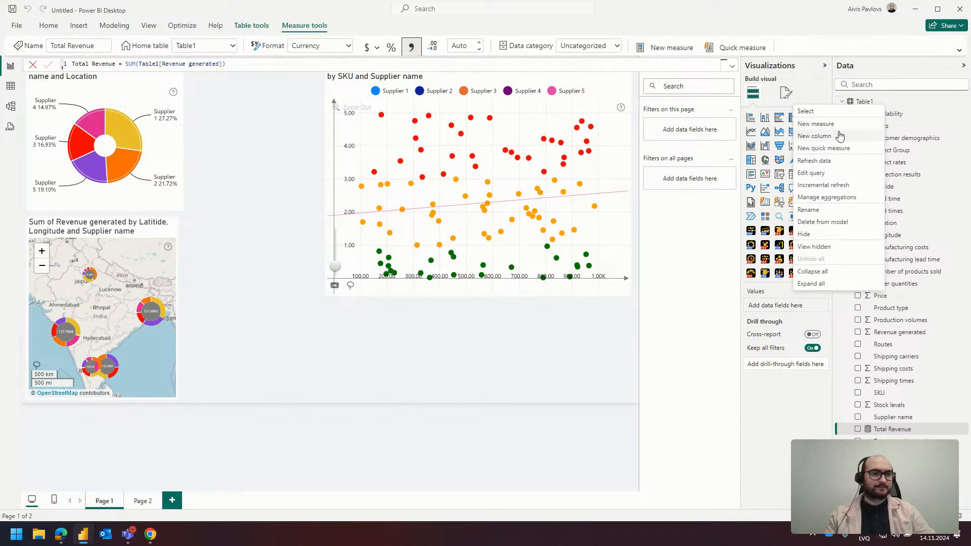
click(835, 124)
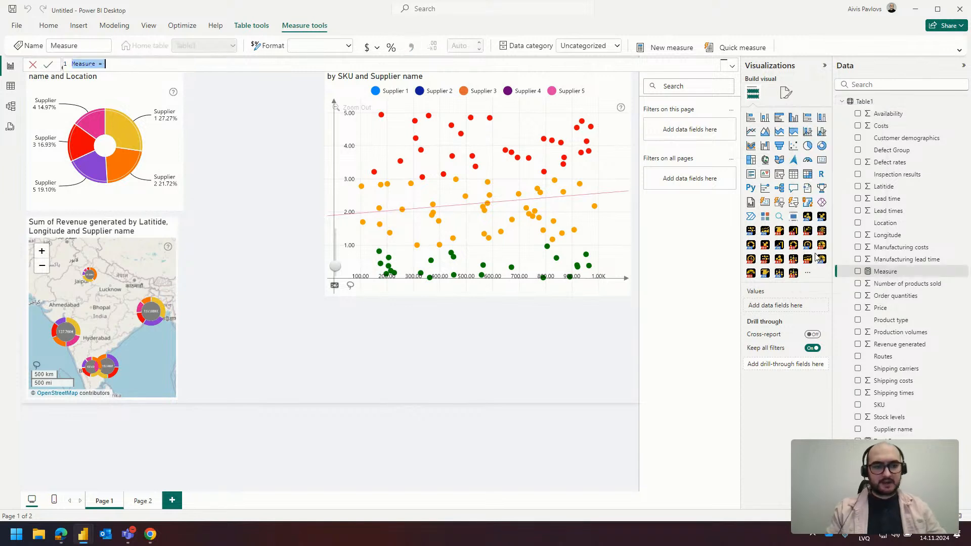
text(R)
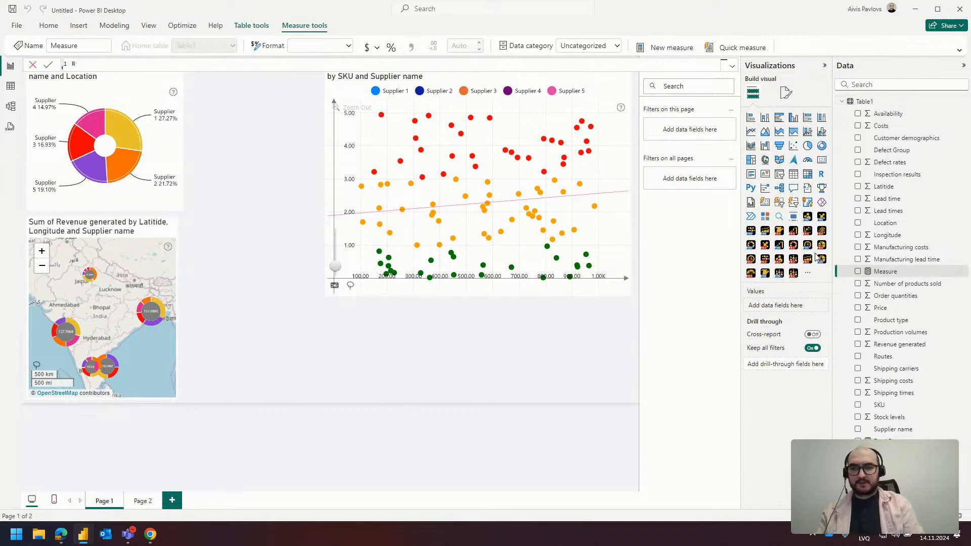
text(ank for Supliers )
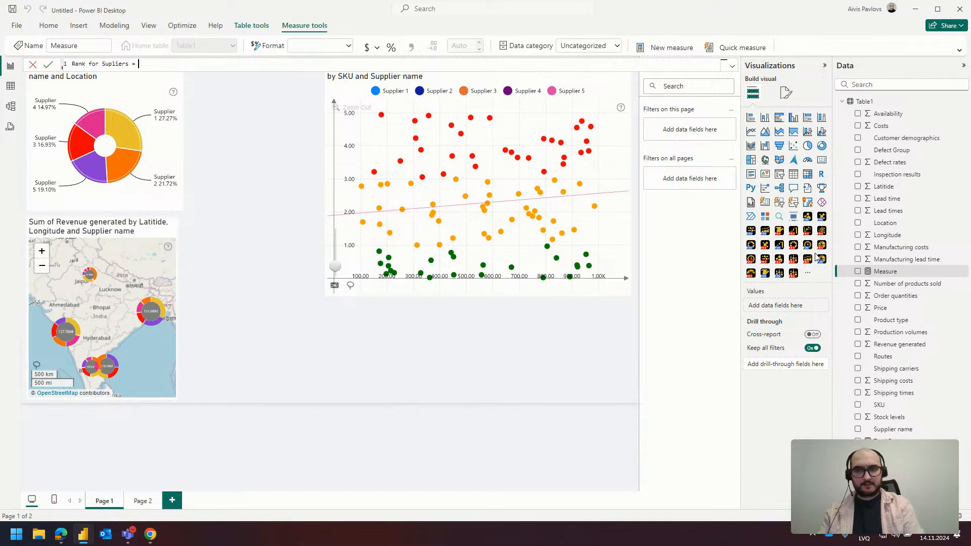
text(=)
key(BackSpace)
key(BackSpace)
key(BackSpace)
key(BackSpace)
key(BackSpace)
key(BackSpace)
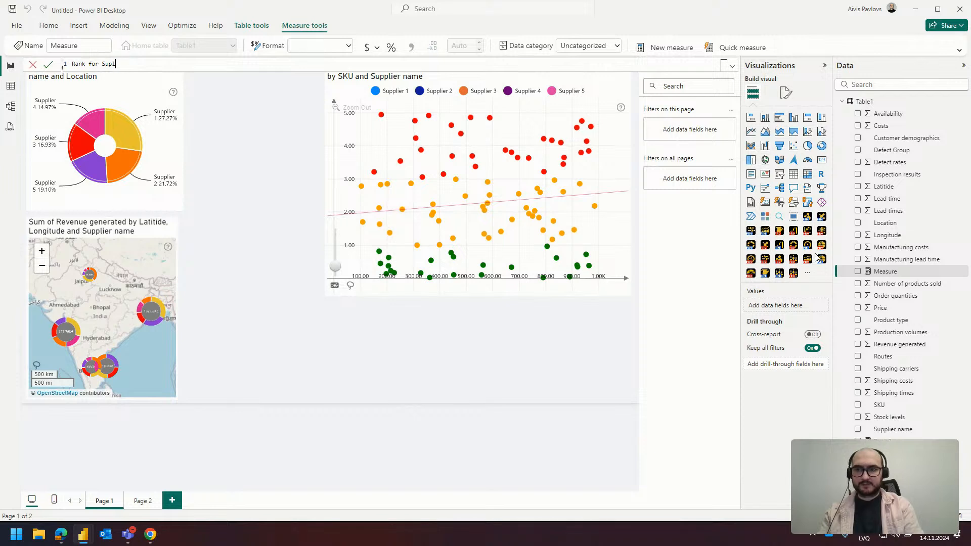
text(=)
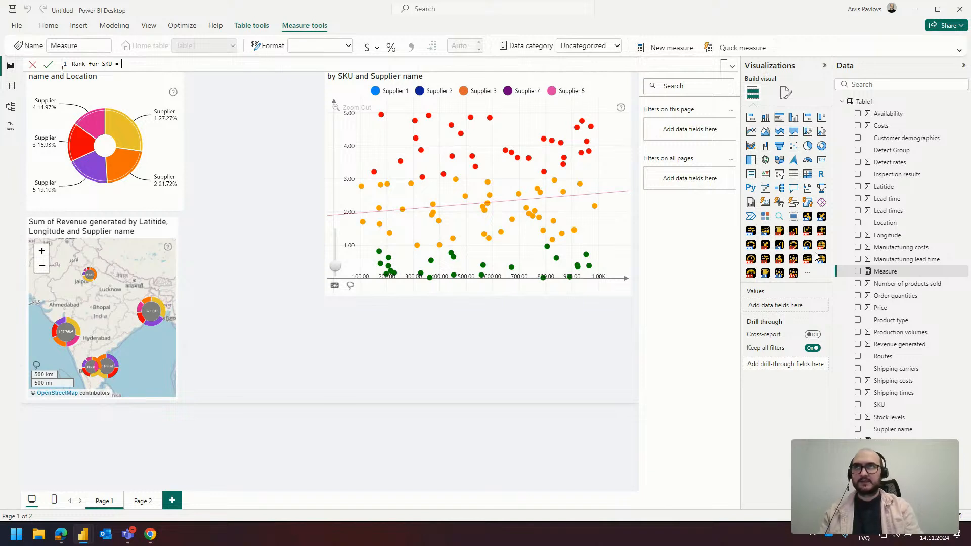
- Begin the Rank for SKU formula with RANKX, using ALL(Table1) as its table argument
key(shift+Return)
text(RANKX()
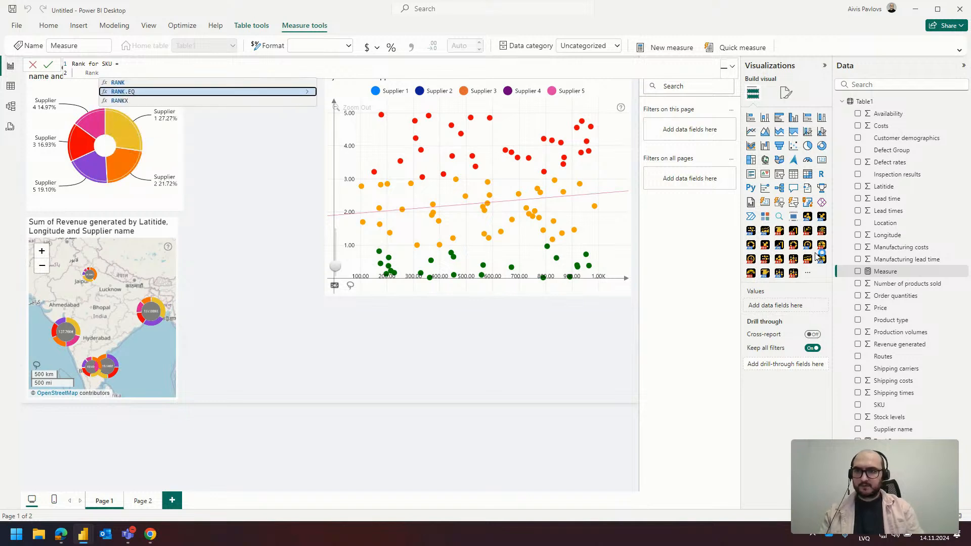
key(shift+Return)
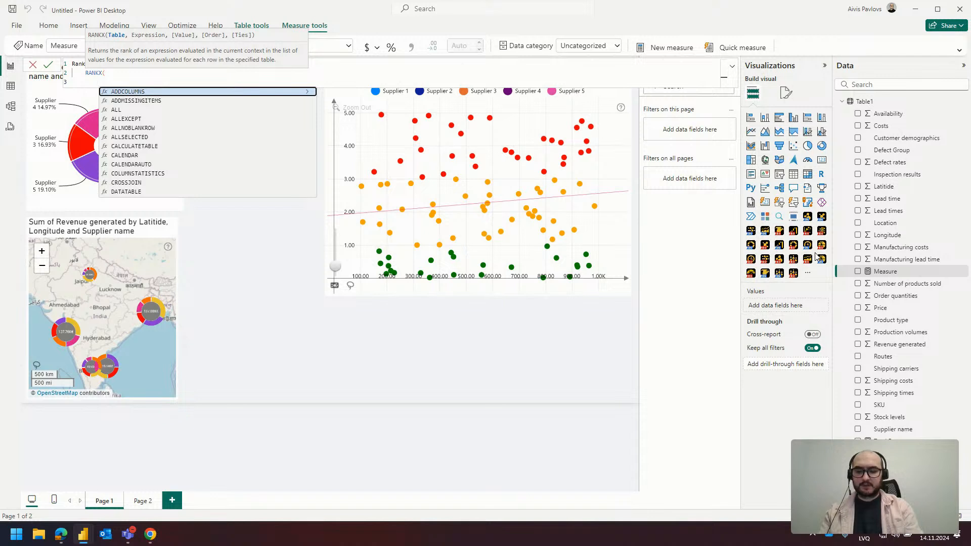
text(ALL()
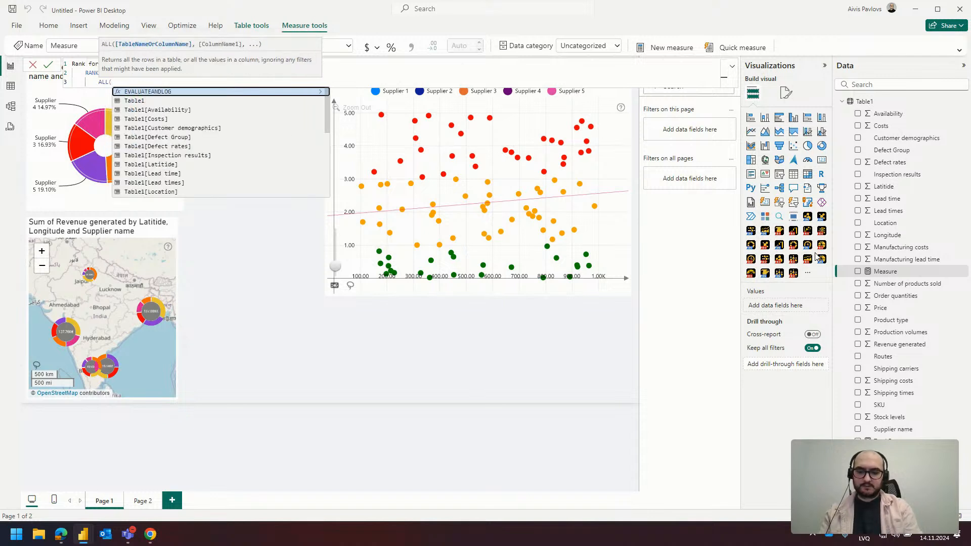
key(Tab)
text(),)
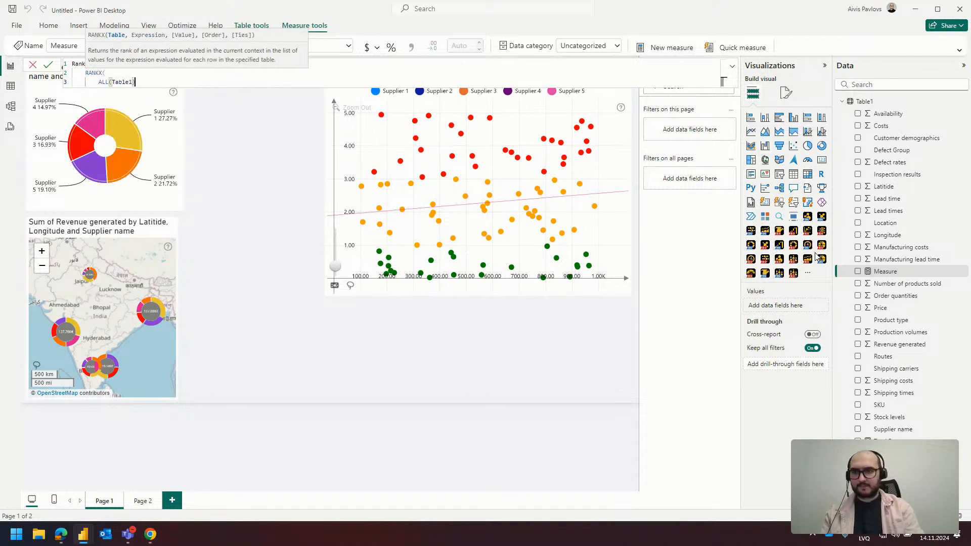
key(shift+Return)
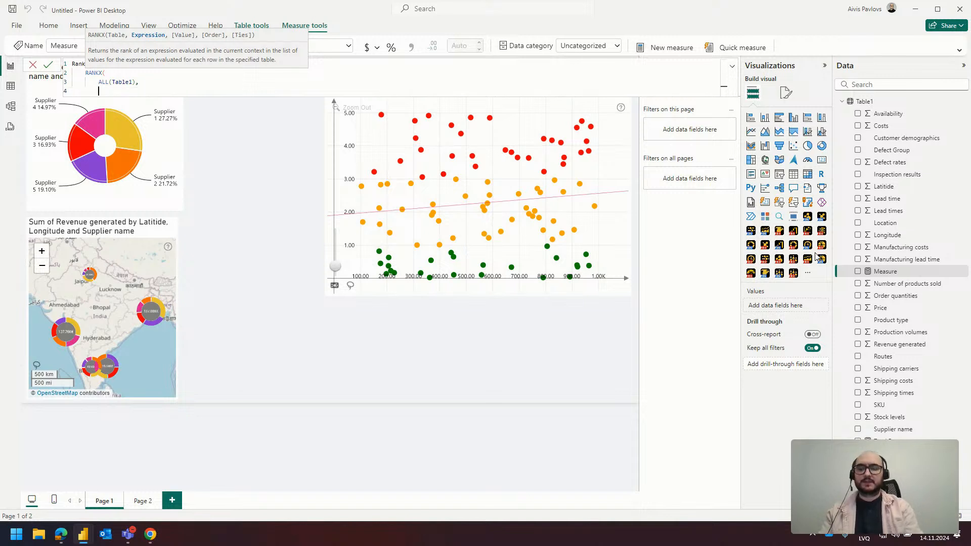
- Complete the Rank for SKU formula with [Total Revenue] as expression, an empty value argument, DESC order and Dense ties, and commit it
text(total)
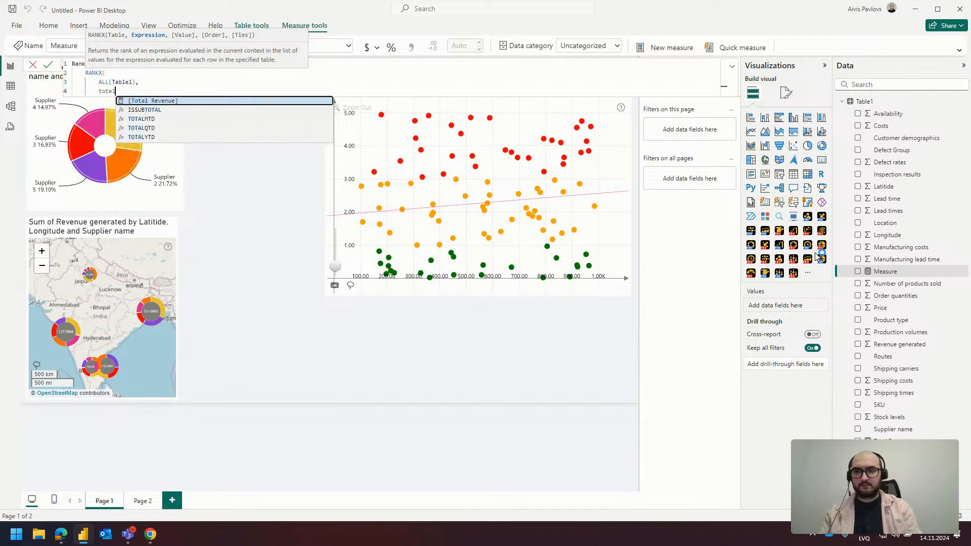
key(Tab)
text(,)
key(shift+Return)
text(,)
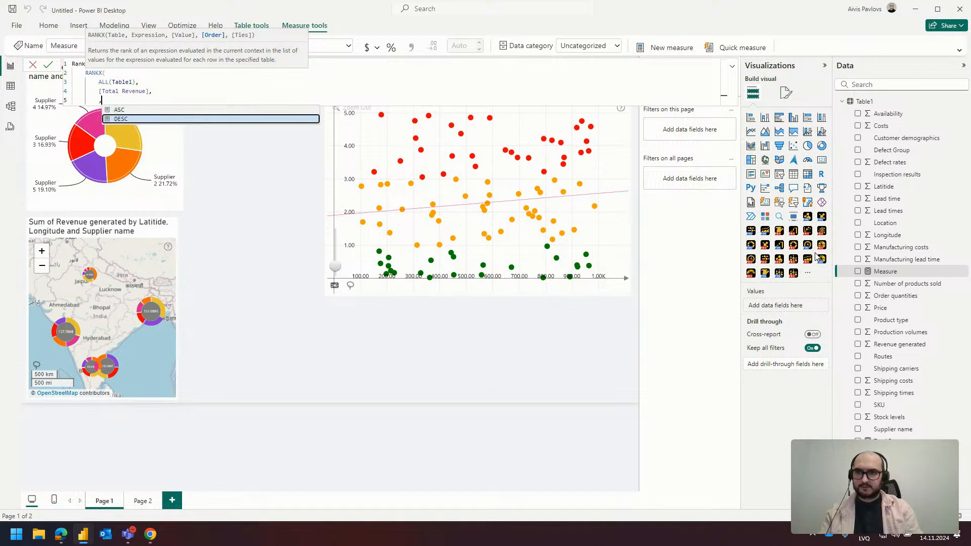
key(Down)
key(Tab)
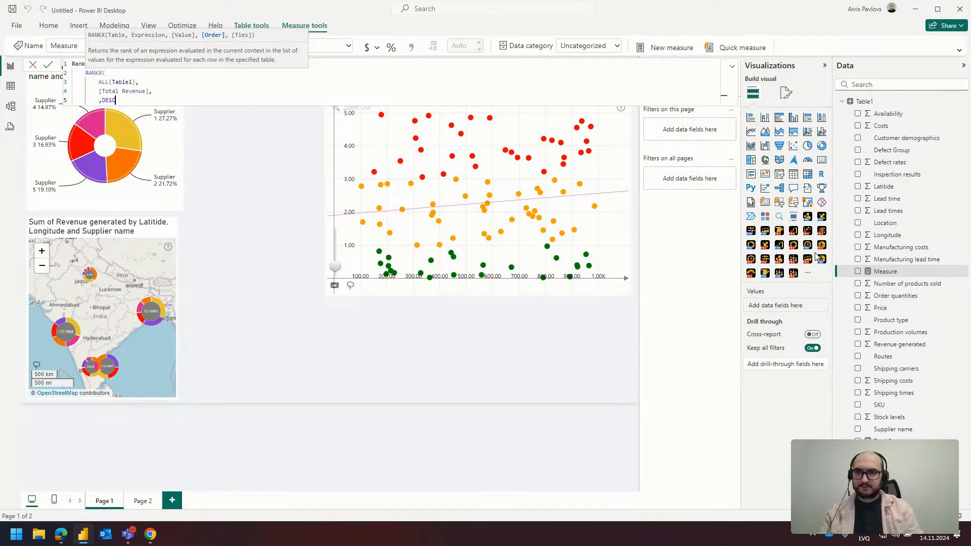
text(,)
key(Tab)
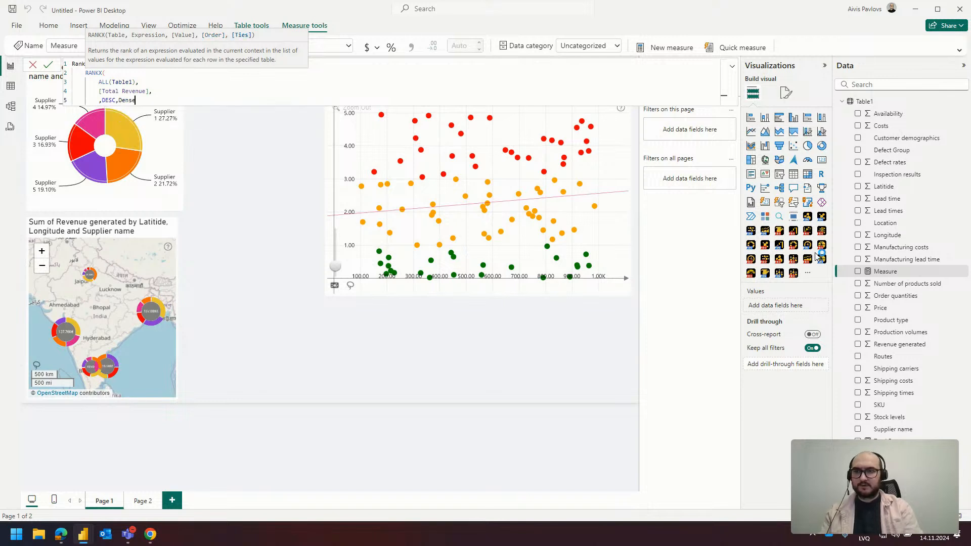
text())
key(Return)
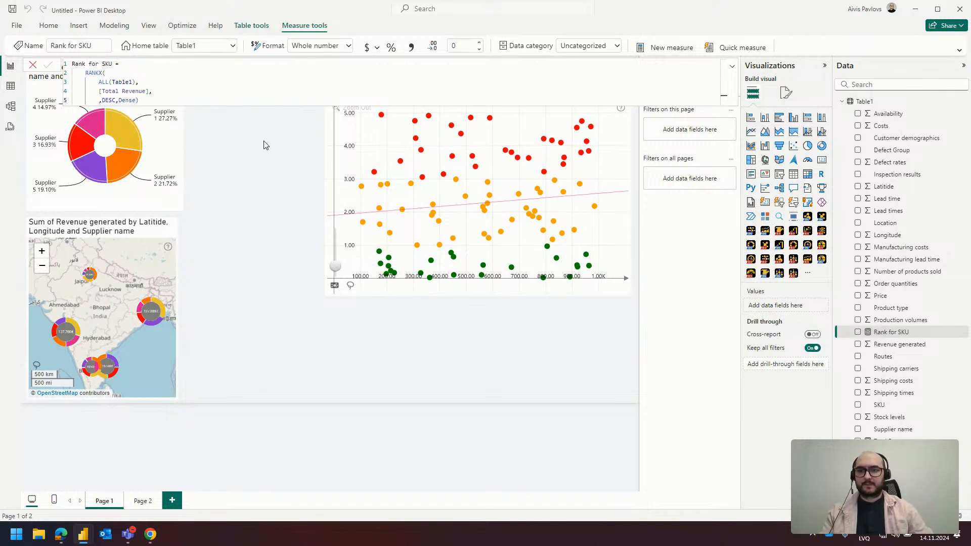
click(275, 119)
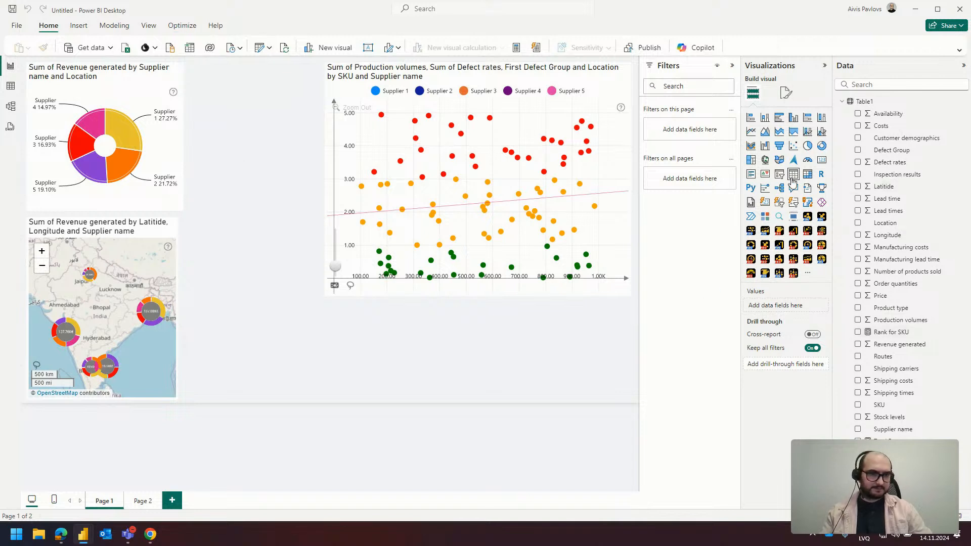
- Insert a table visual on Page 2 containing SKU and Total Revenue, and enlarge it to show more rows
click(143, 501)
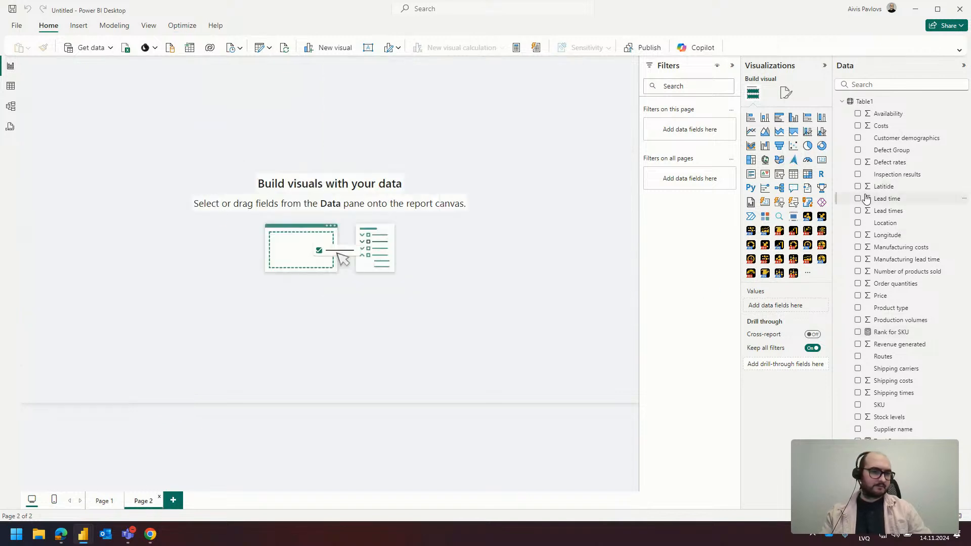
click(793, 174)
drag(143, 154, 180, 192)
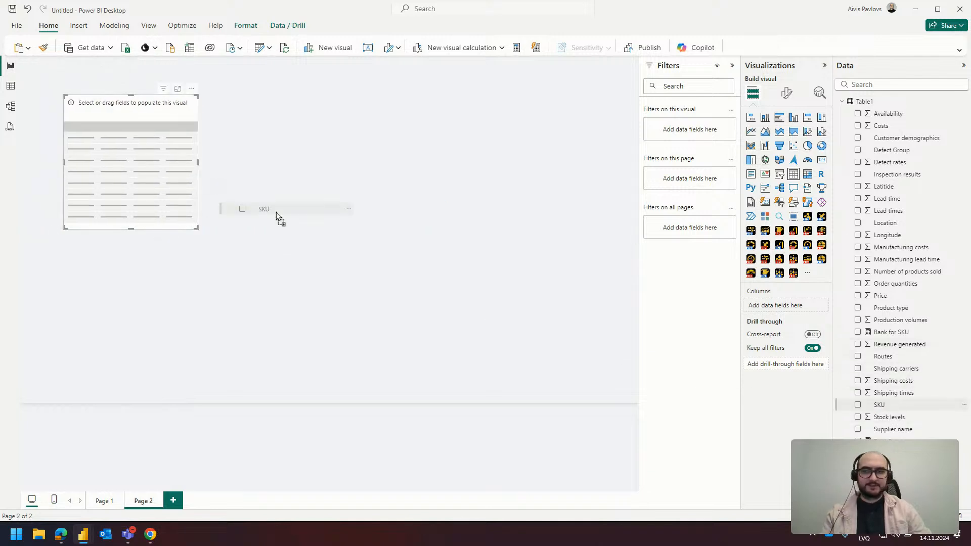
drag(901, 406, 797, 305)
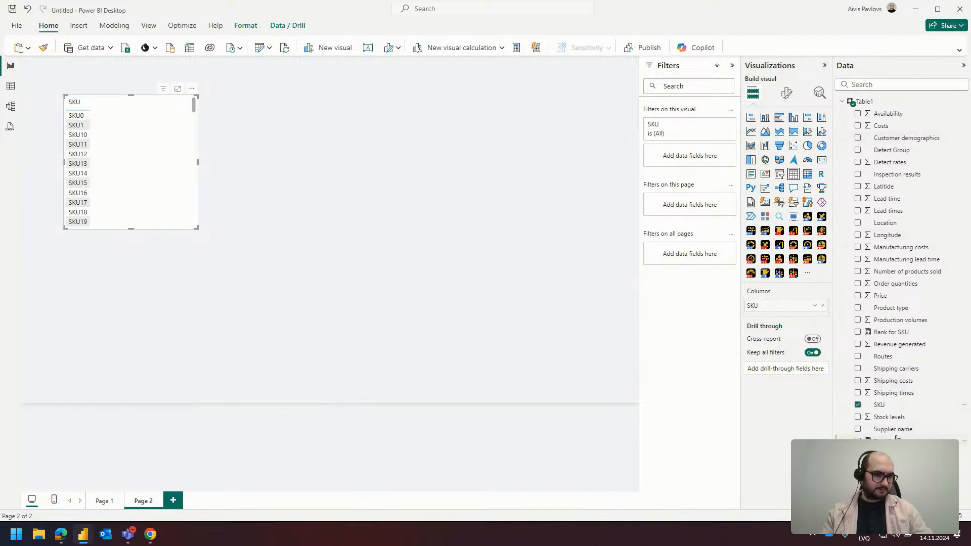
drag(881, 441, 121, 144)
drag(196, 230, 369, 340)
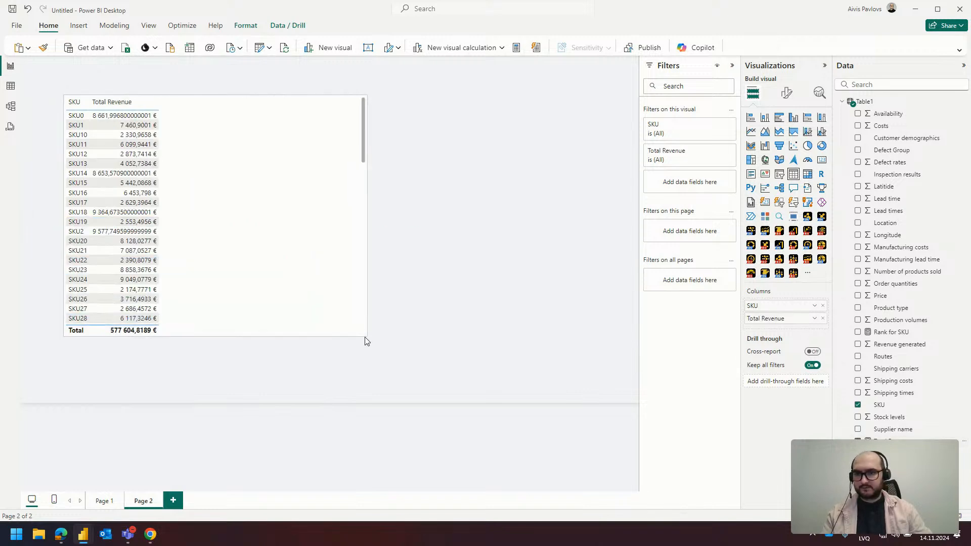
- Set the Total Revenue measure's format to 2 decimal places
click(889, 441)
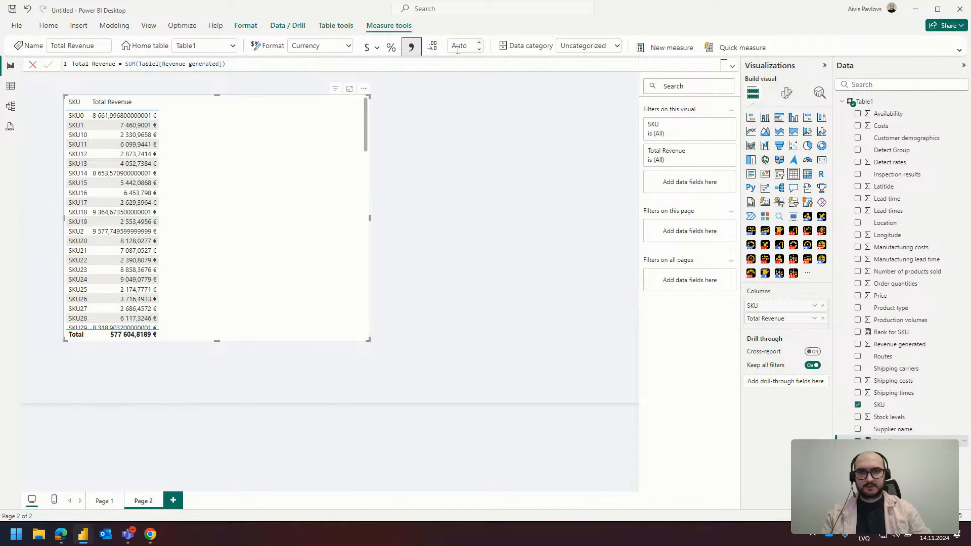
click(413, 128)
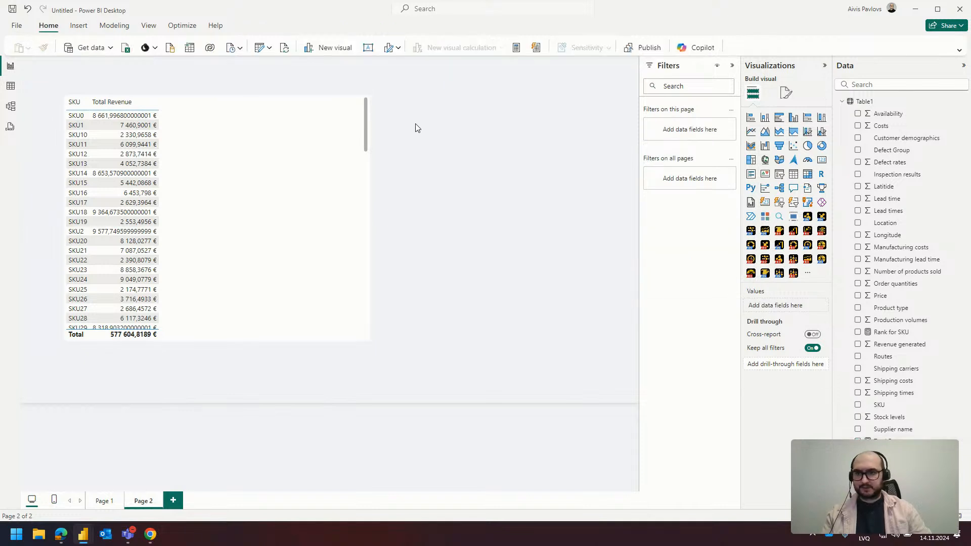
click(310, 122)
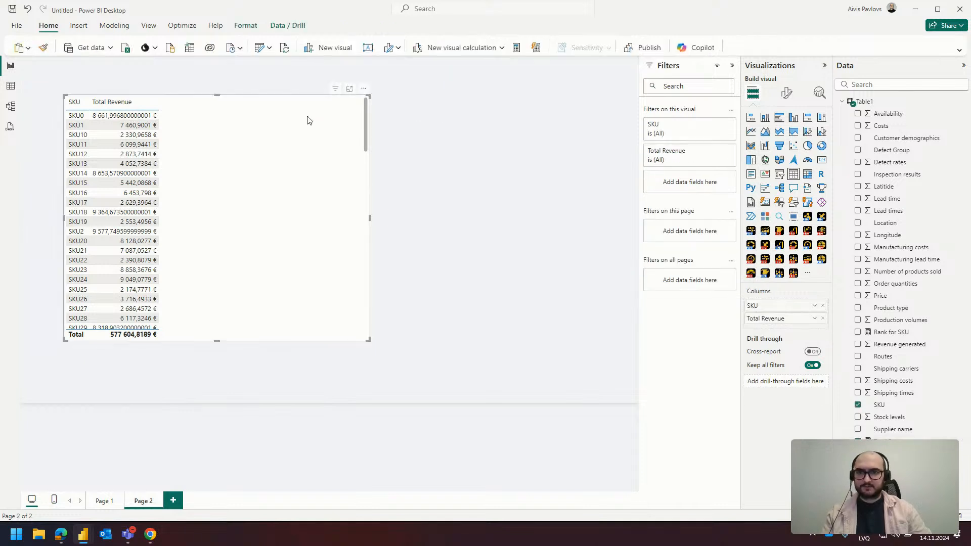
click(961, 440)
click(460, 46)
text(2)
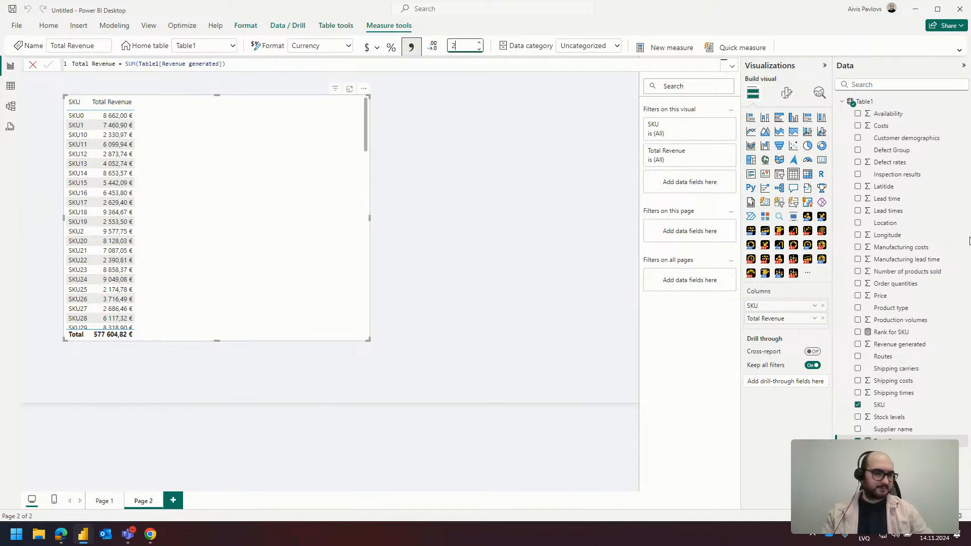
- Add Rank for SKU to the Page 2 table and sort the rows by Total Revenue in descending order
drag(891, 335, 326, 215)
click(106, 103)
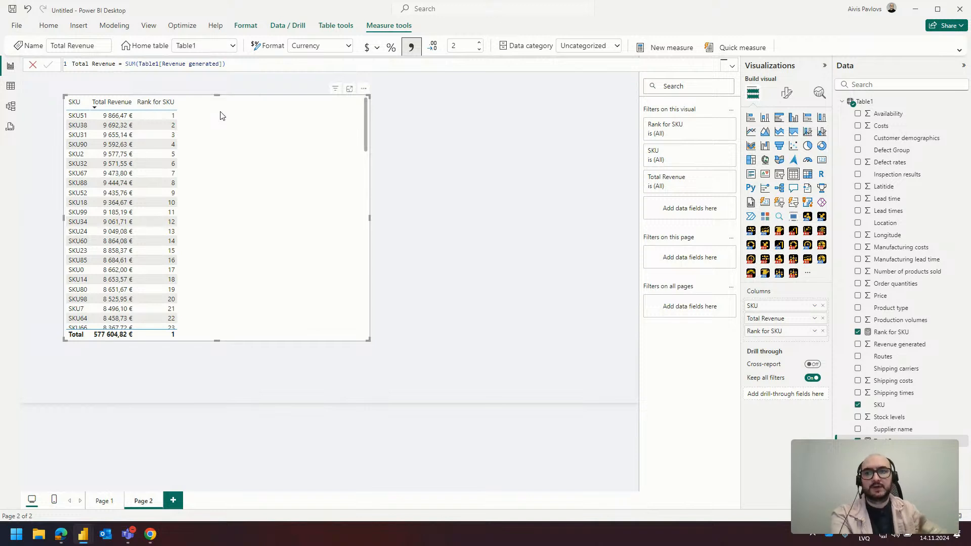
- Start a new measure in Table1 and name it TopN SKUs by Rank
right_click(881, 107)
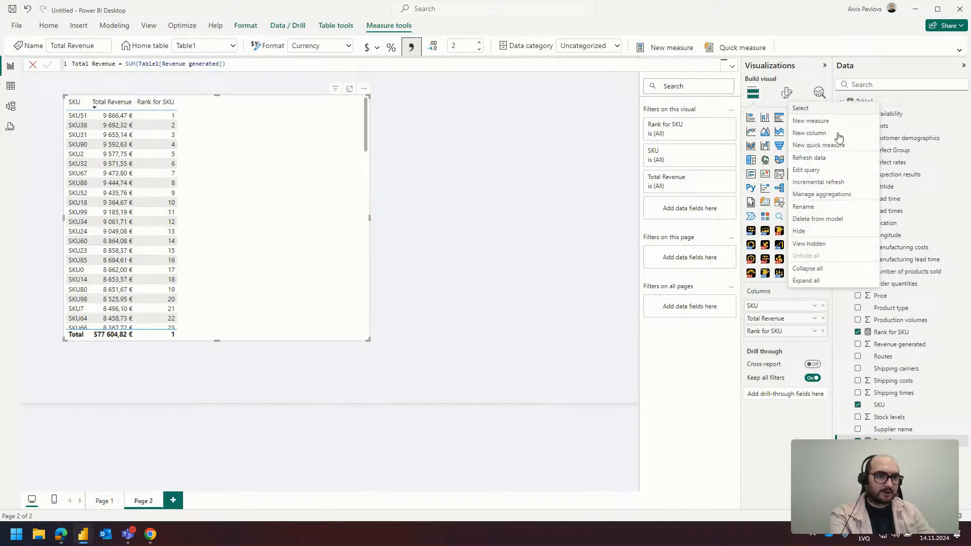
key(Escape)
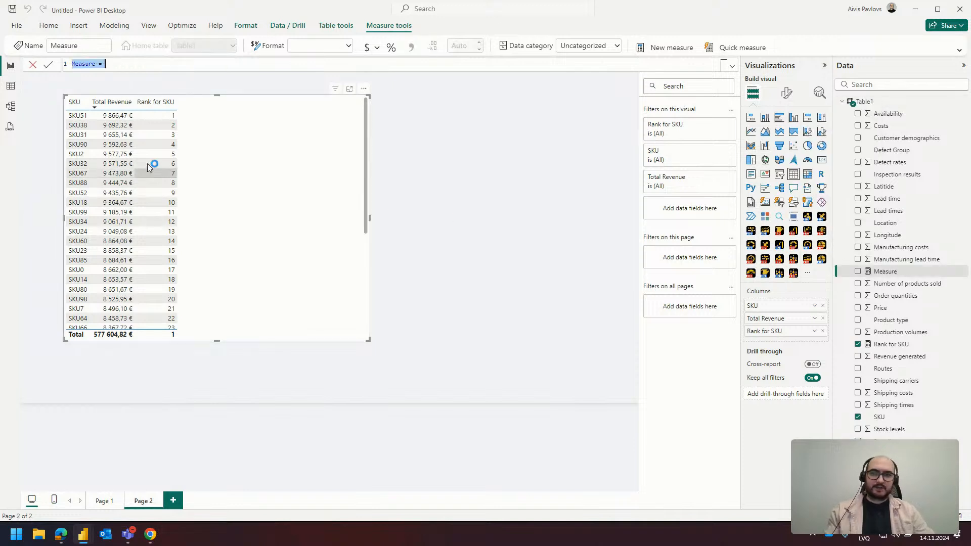
text(TopN)
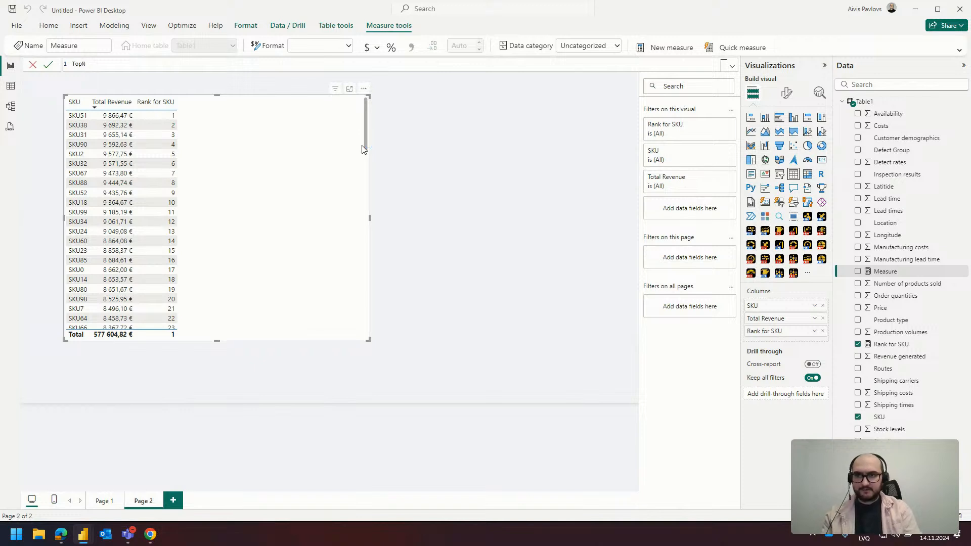
text( SKU)
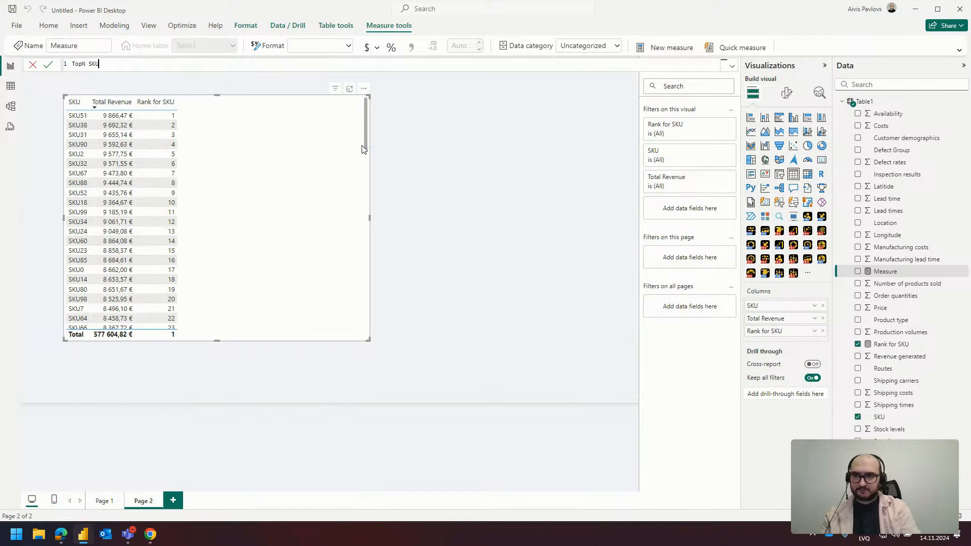
text(s by Rank =)
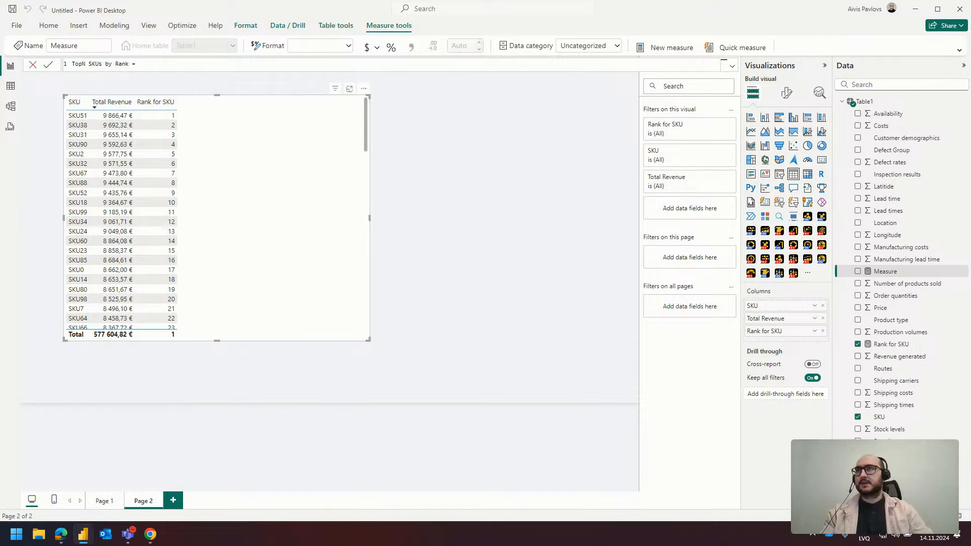
key(shift+Return)
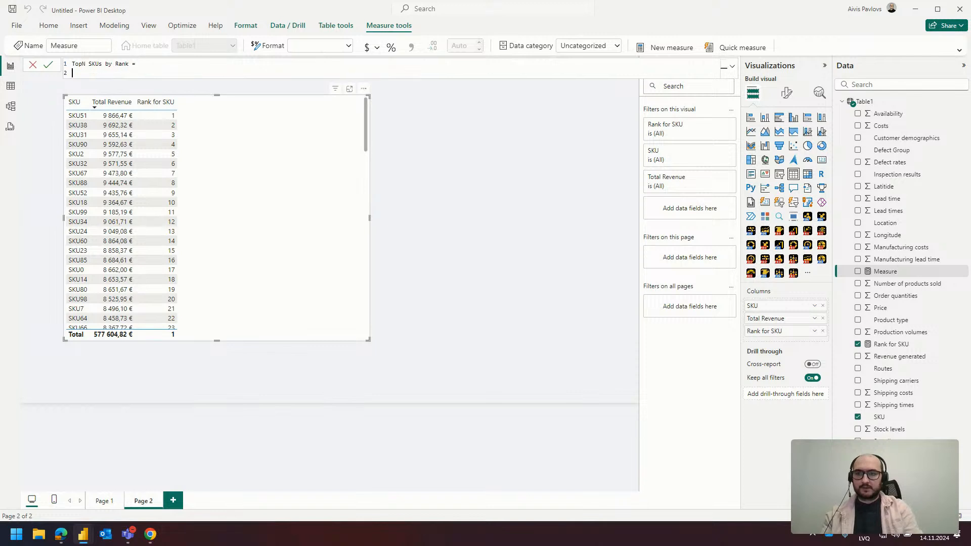
- Begin the TopN SKUs by Rank formula with an IF function testing [Rank for SKU] <= 5
text(IF()
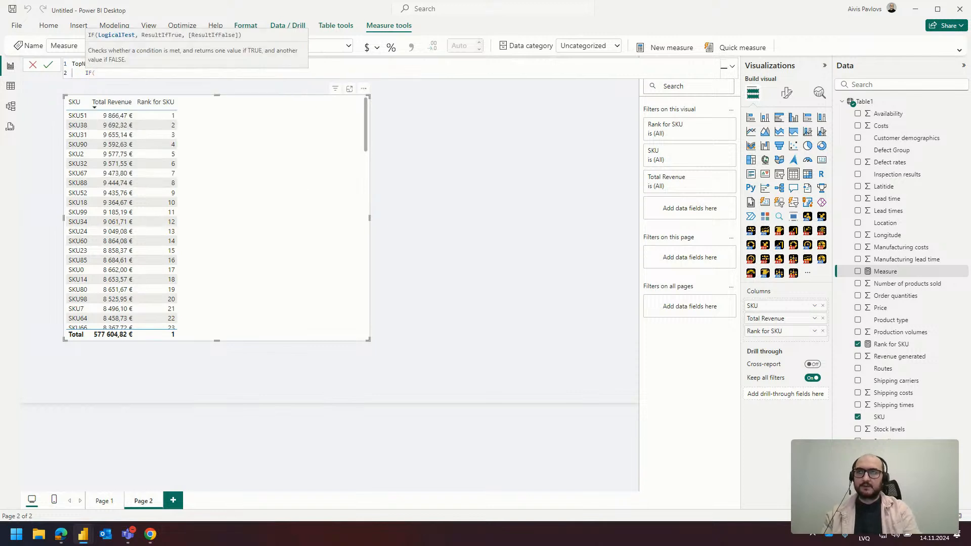
text([Rank for SKU])
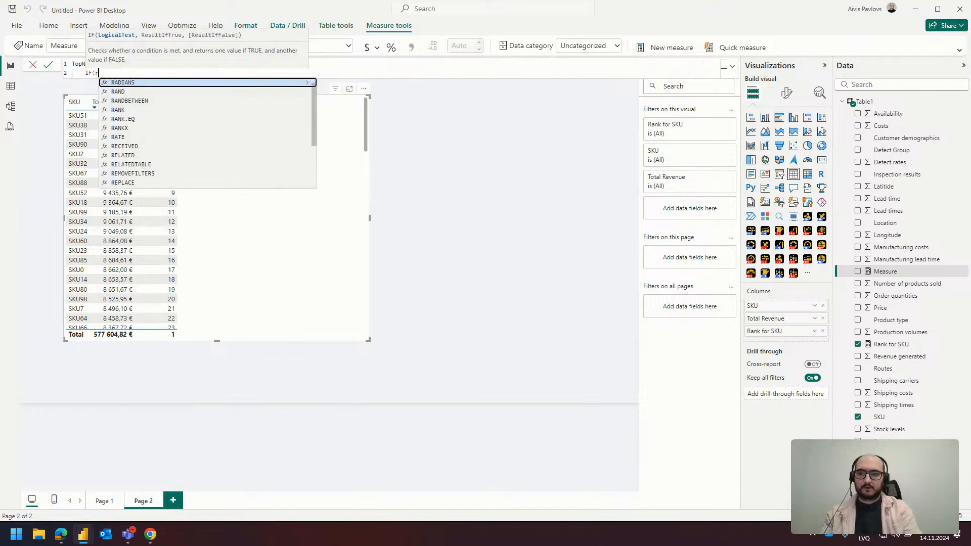
key(Tab)
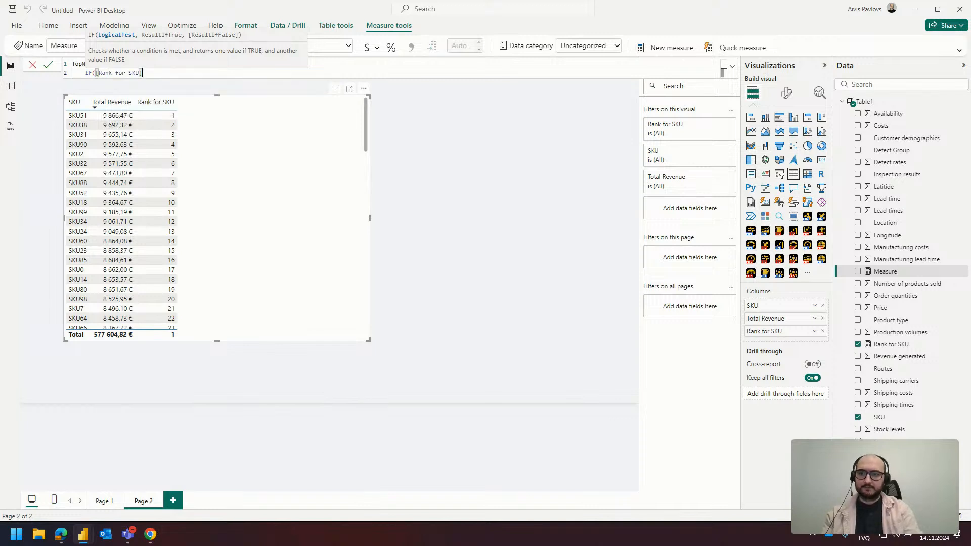
text(, )
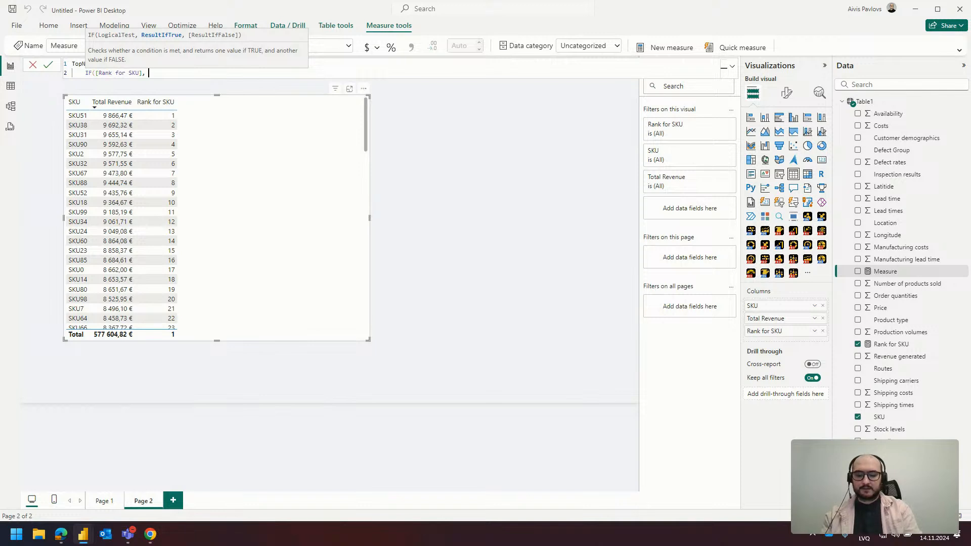
text(<=)
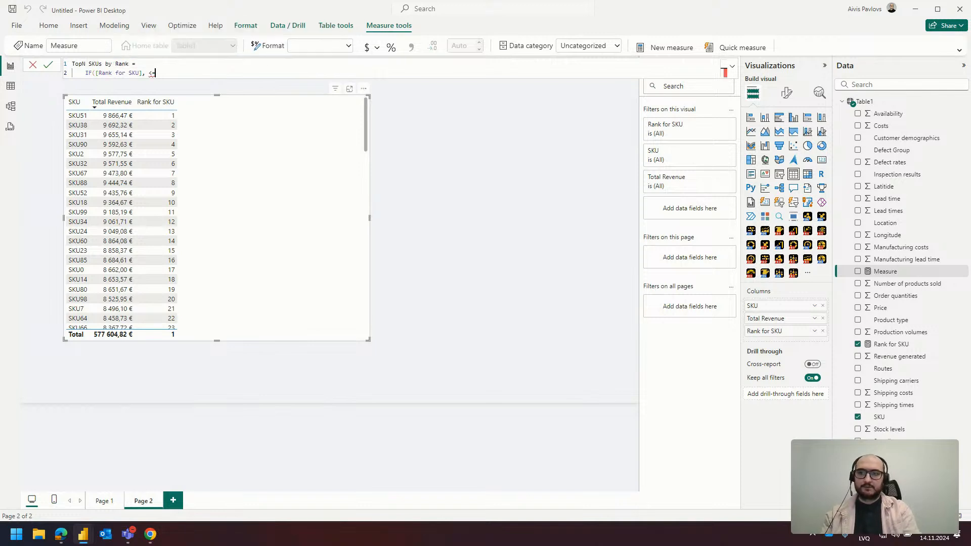
key(BackSpace)
key(BackSpace)
key(BackSpace)
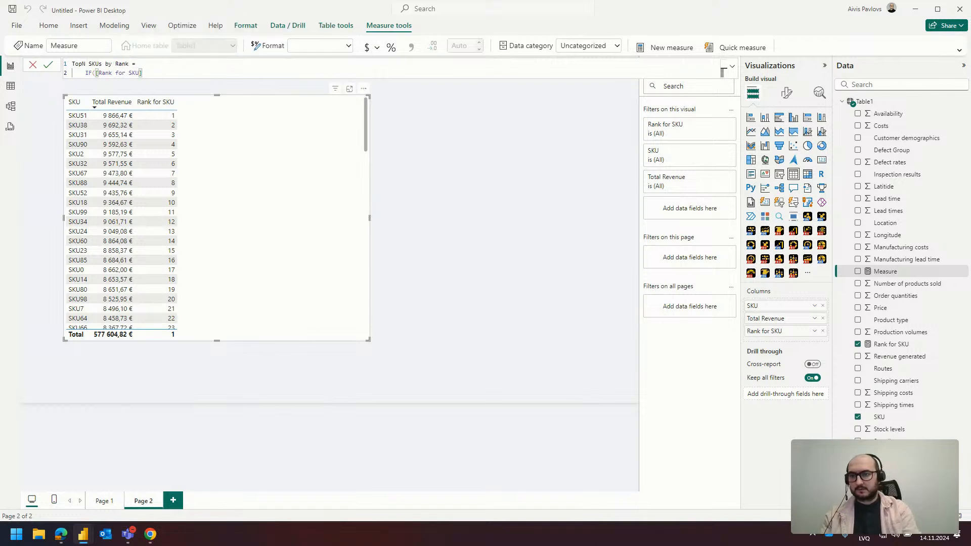
text(,)
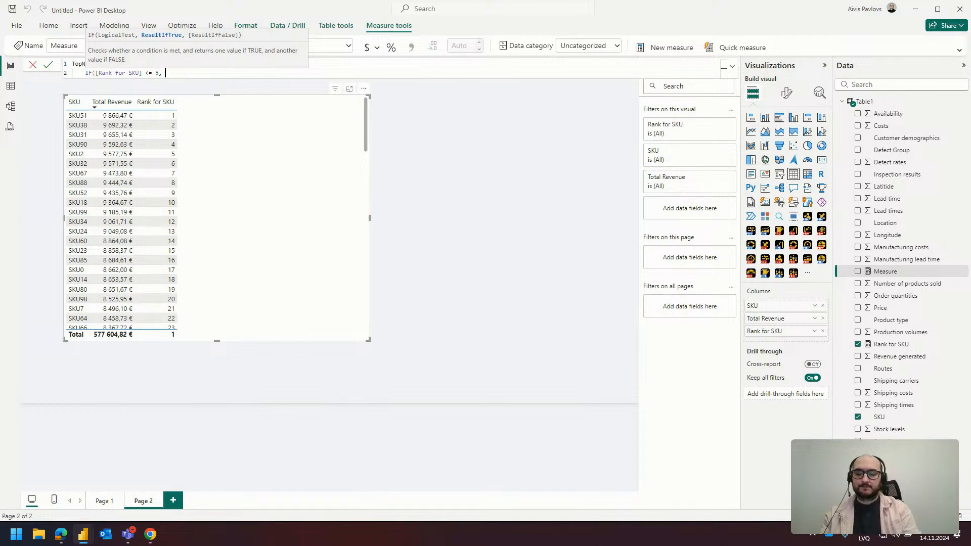
- Complete the IF formula with [Total Revenue] as the true result and BLANK() as the false result, and commit the measure
text(tot)
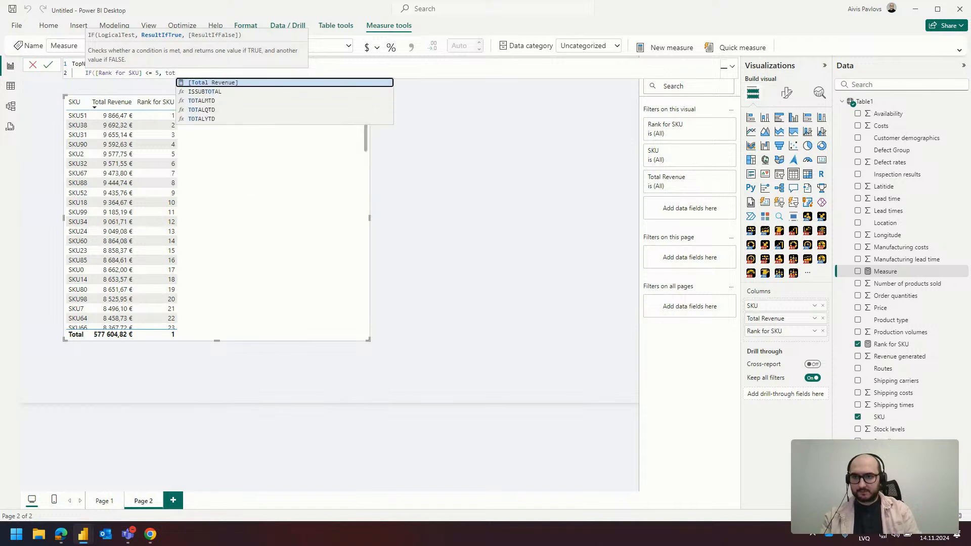
key(Tab)
text(, )
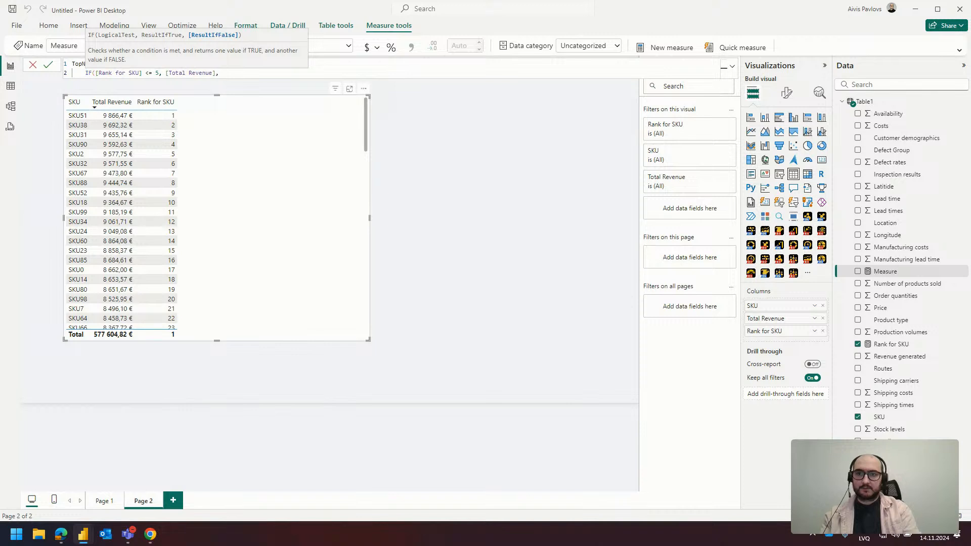
text(BLANK()))
key(Return)
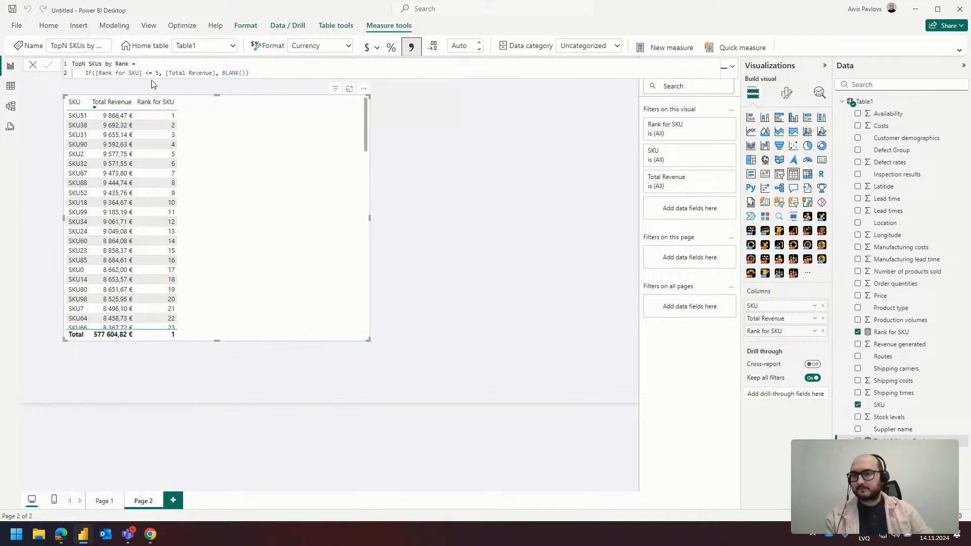
- Add TopN SKUs by Rank to the Page 2 table and set the measure's format to 2 decimal places
drag(890, 442, 299, 205)
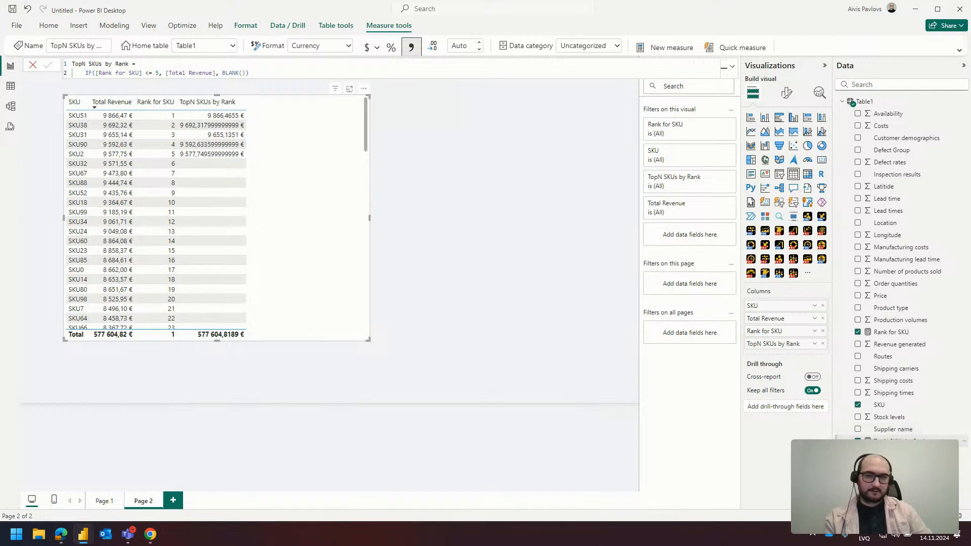
click(466, 46)
text(2)
key(Return)
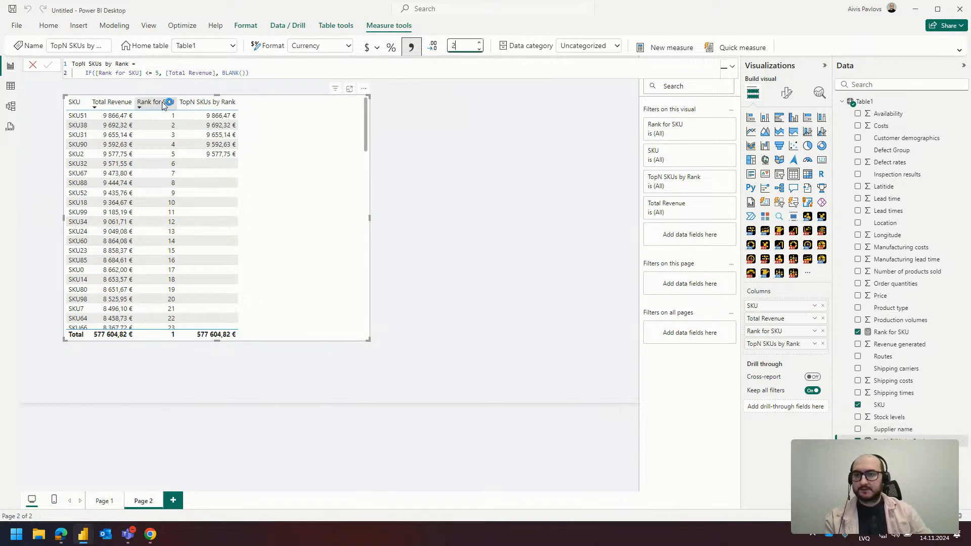
- Change the rank threshold in the TopN SKUs by Rank formula to 10 and commit it
double_click(157, 73)
text(10)
key(Return)
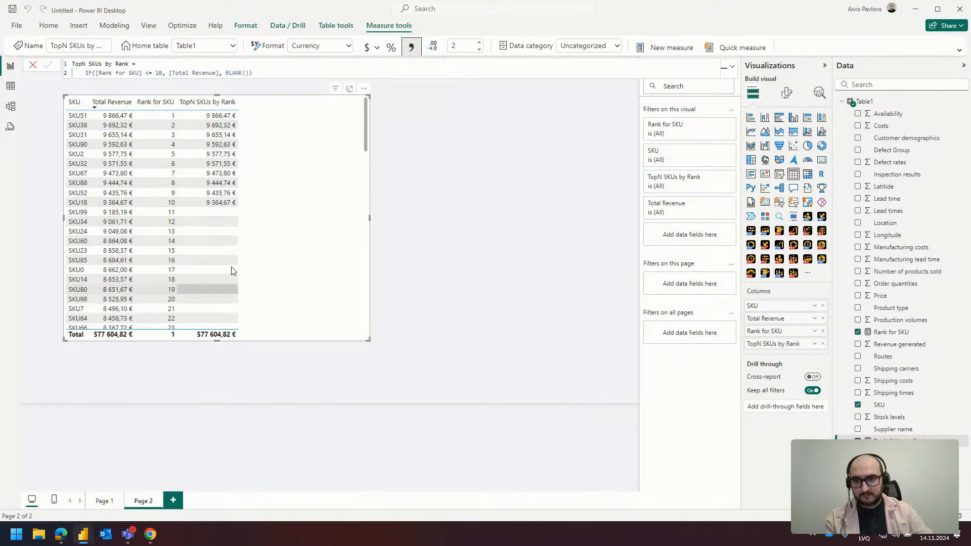
- Filter the Page 2 table to show only items where TopN SKUs by Rank is not blank
click(717, 177)
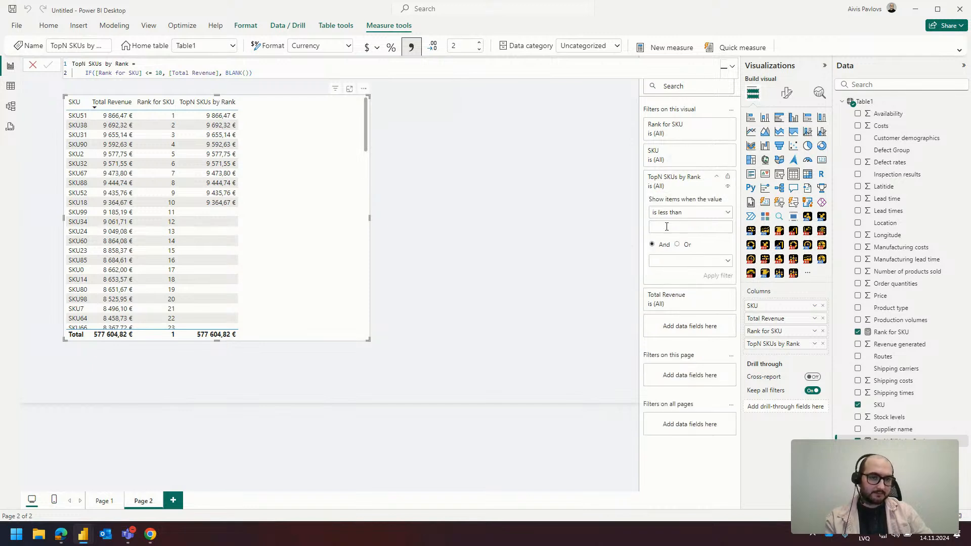
click(683, 215)
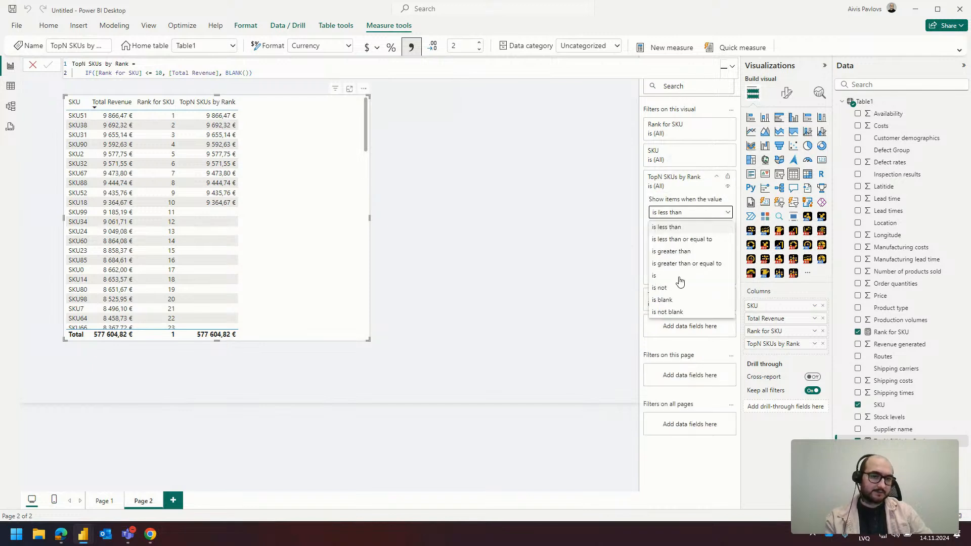
click(677, 313)
click(719, 261)
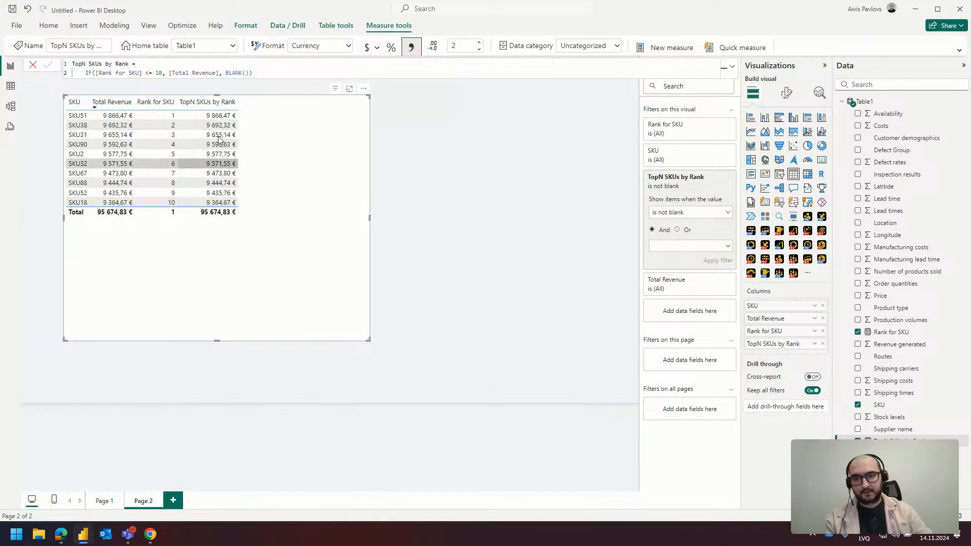
- Try a rank threshold of 5 in the TopN SKUs by Rank formula and set it back to 10
click(160, 72)
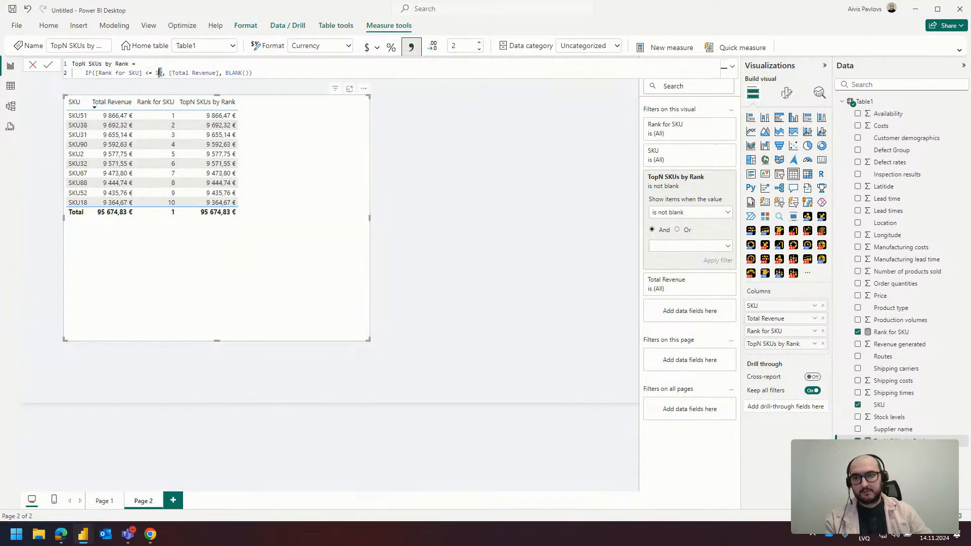
text(5)
key(Return)
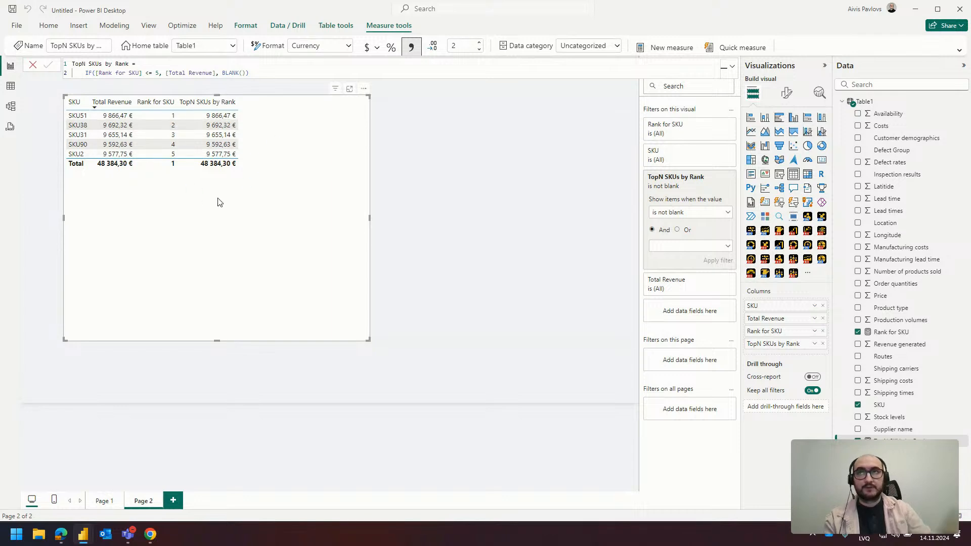
double_click(157, 74)
text(10)
key(Return)
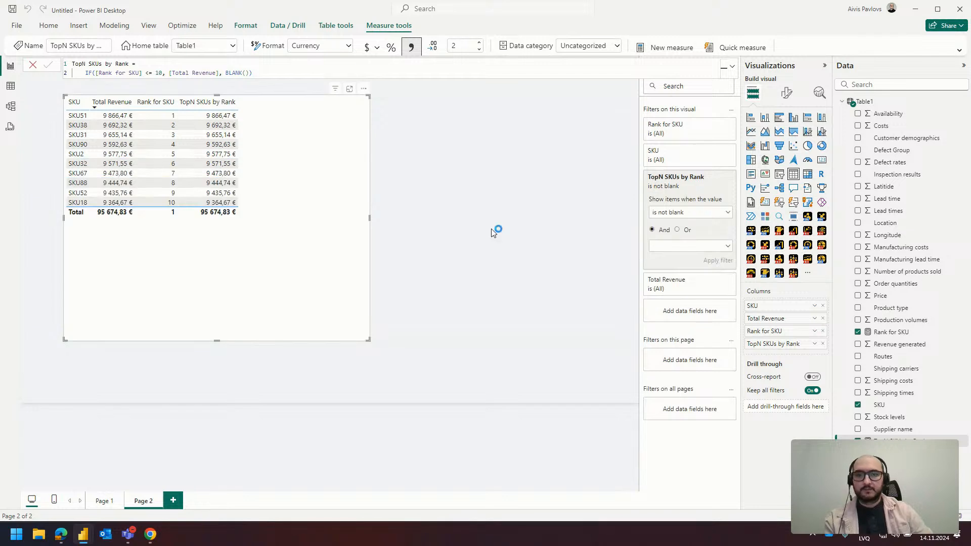
click(478, 194)
click(322, 123)
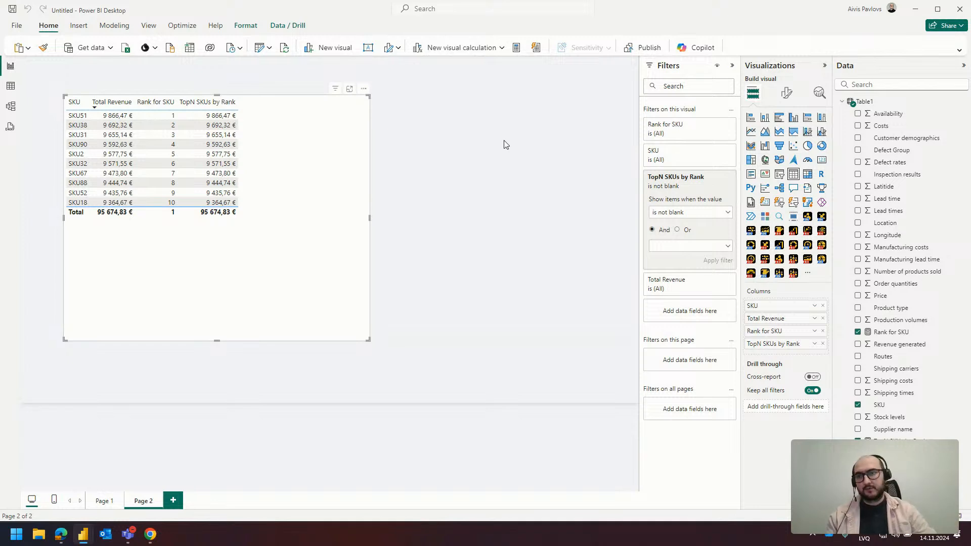
click(490, 153)
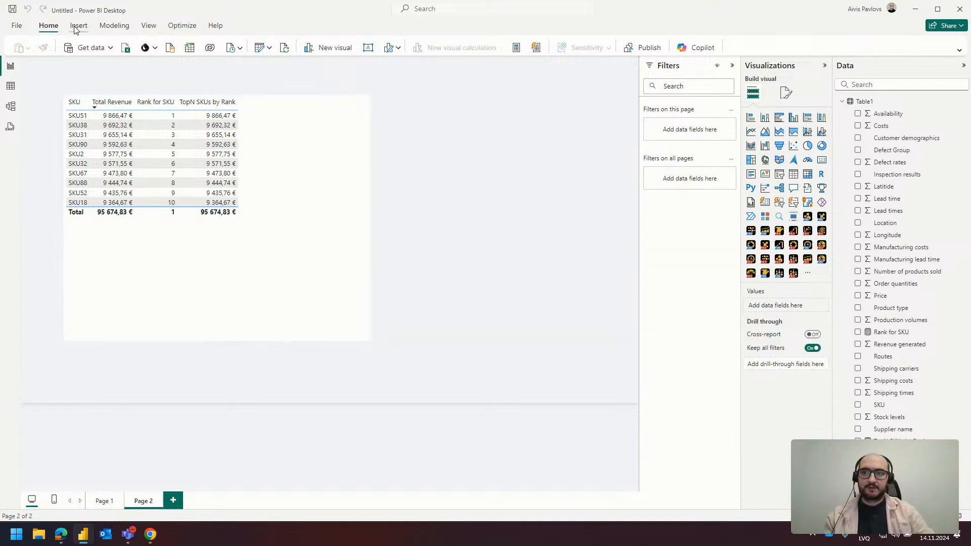
click(114, 25)
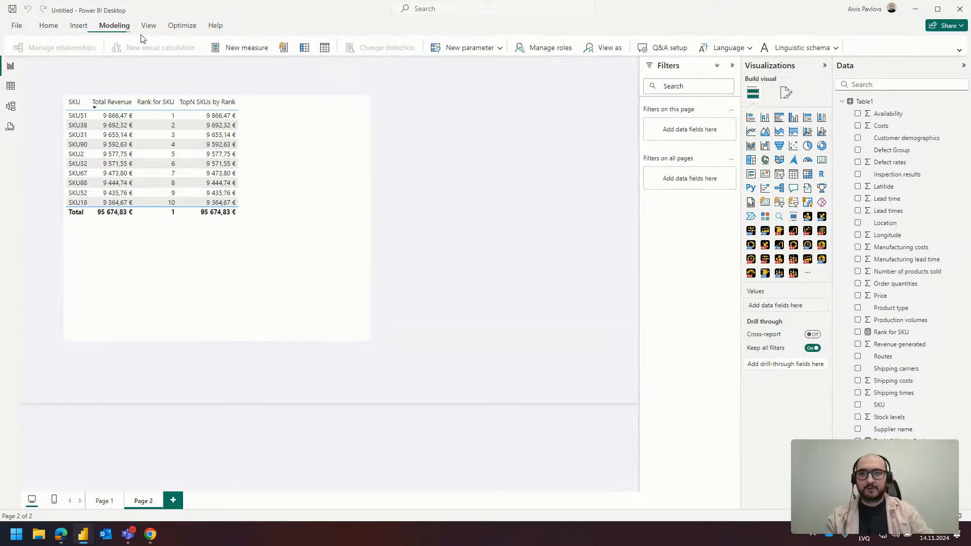
click(242, 51)
click(49, 26)
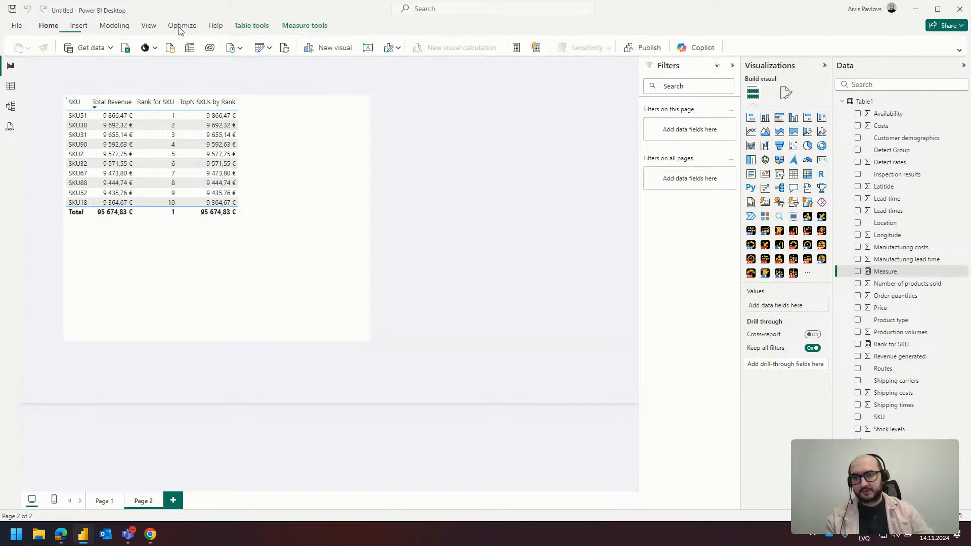
click(115, 26)
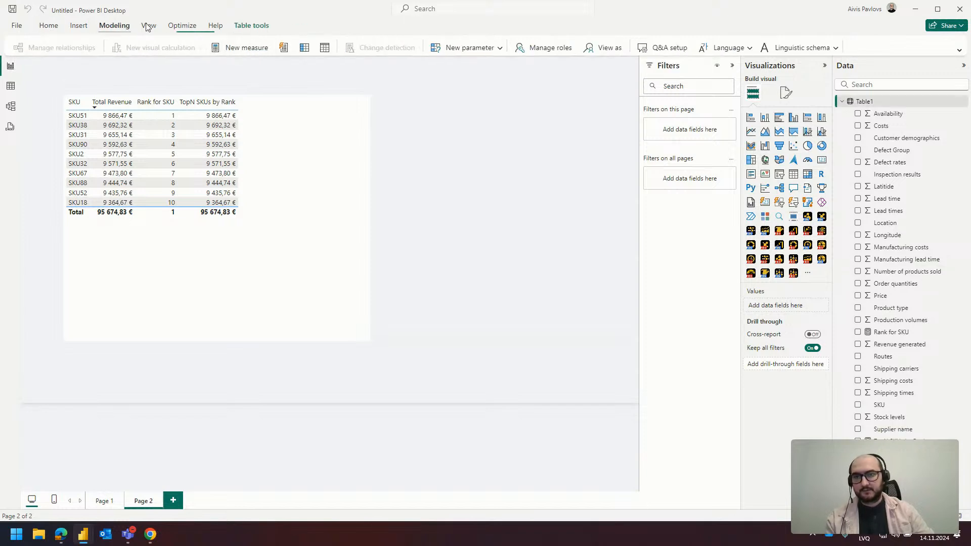
- Start a new numeric range parameter and name it TopN SKUs
click(498, 49)
click(471, 73)
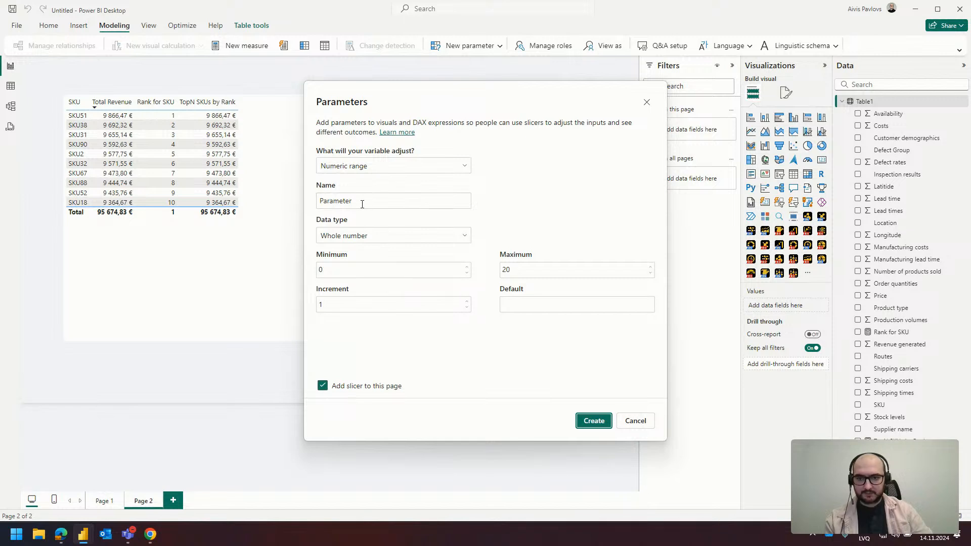
double_click(362, 204)
text(TopN )
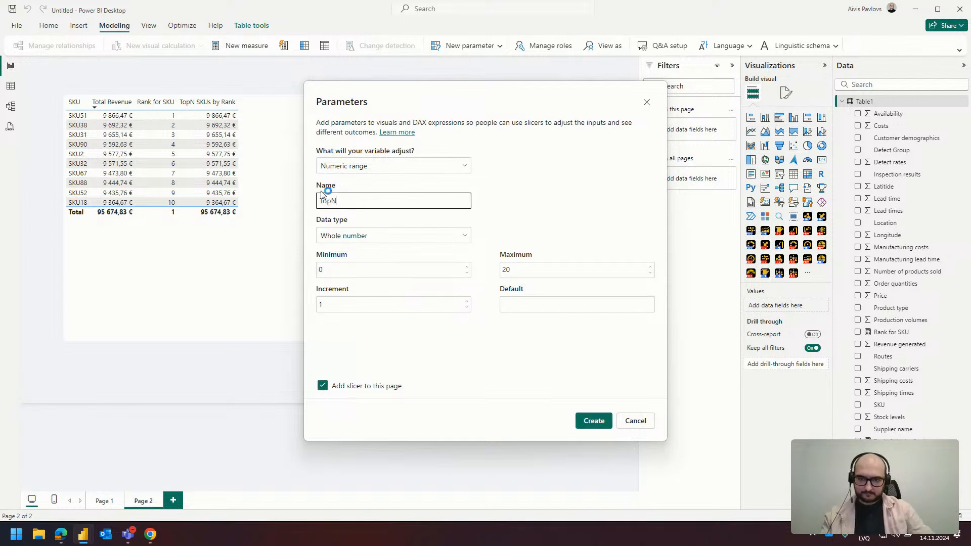
text(Skus)
key(BackSpace)
key(BackSpace)
key(BackSpace)
text(KUs)
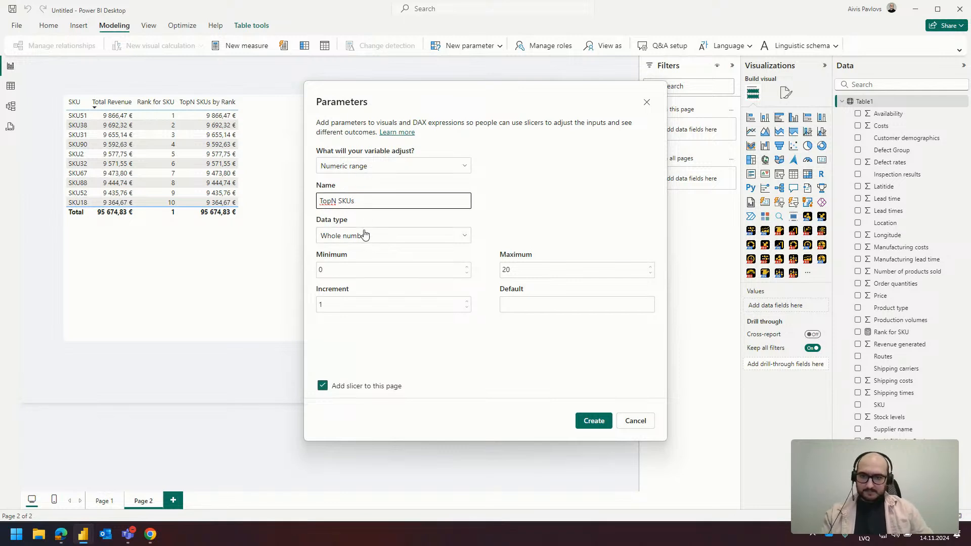
- Give the TopN SKUs parameter a range of 1 to 100 with increment 1 and default 10
double_click(517, 271)
text(100)
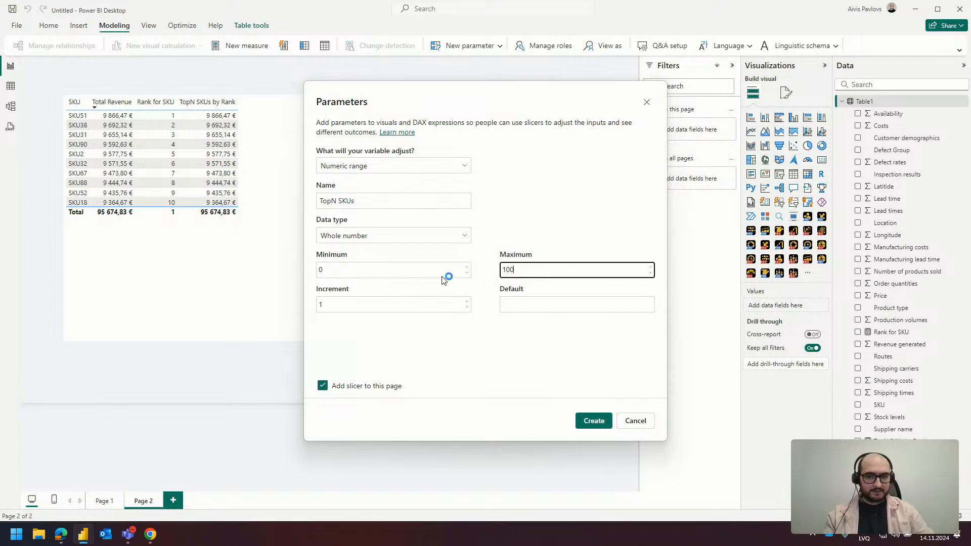
click(335, 271)
text(1)
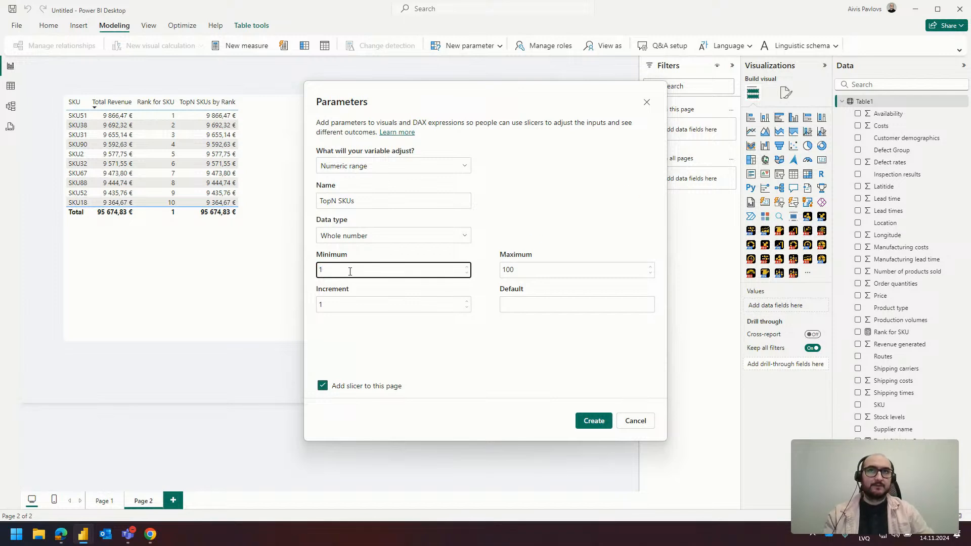
click(347, 302)
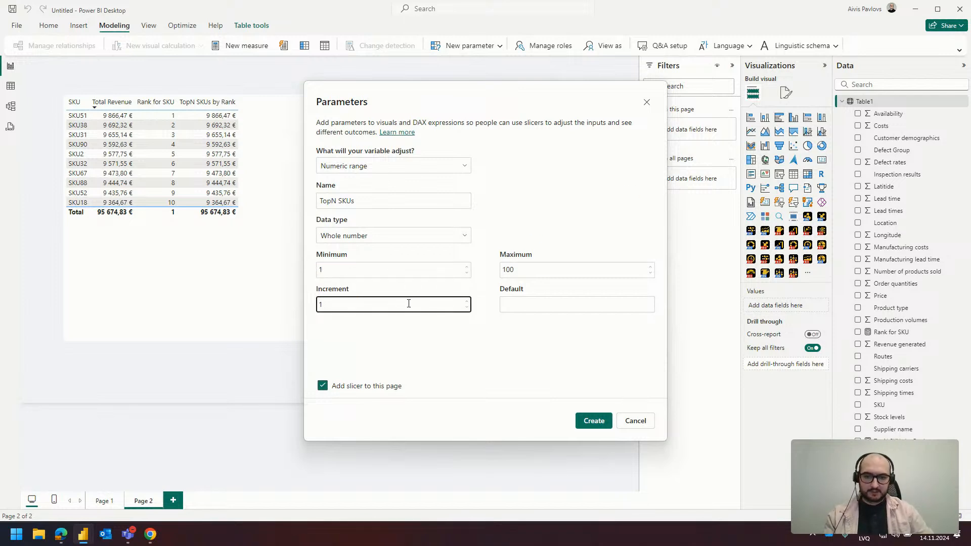
click(524, 310)
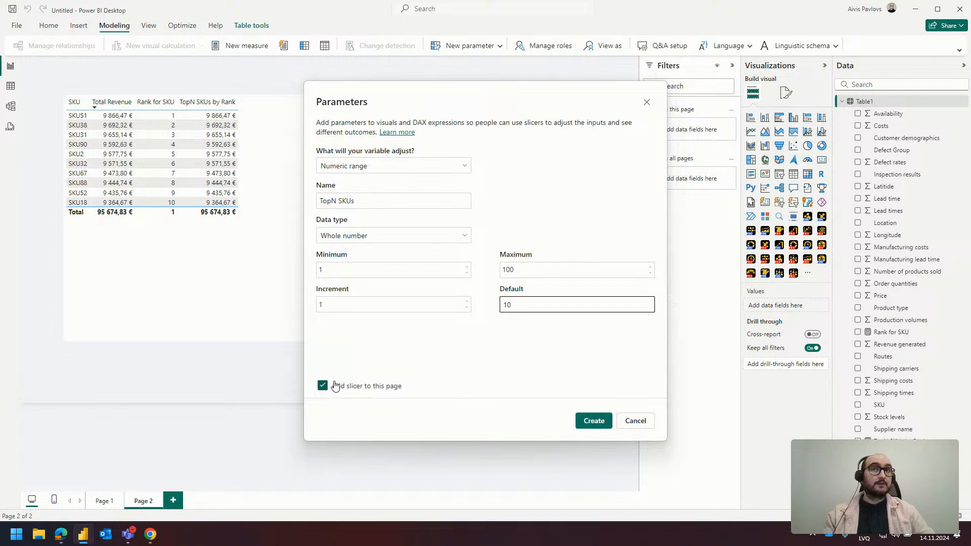
- Create the parameter with its slicer on Page 2 and set the slicer to 15
click(593, 421)
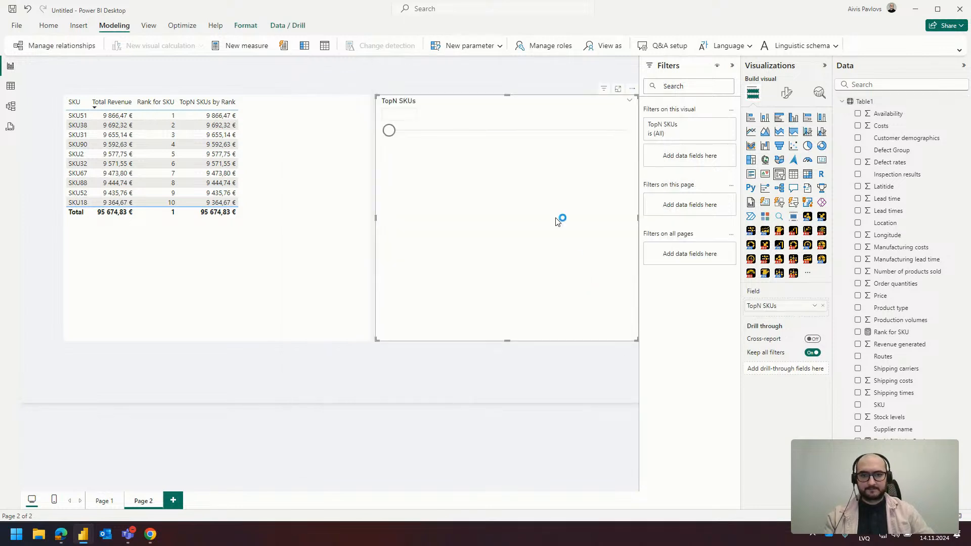
drag(389, 130, 423, 132)
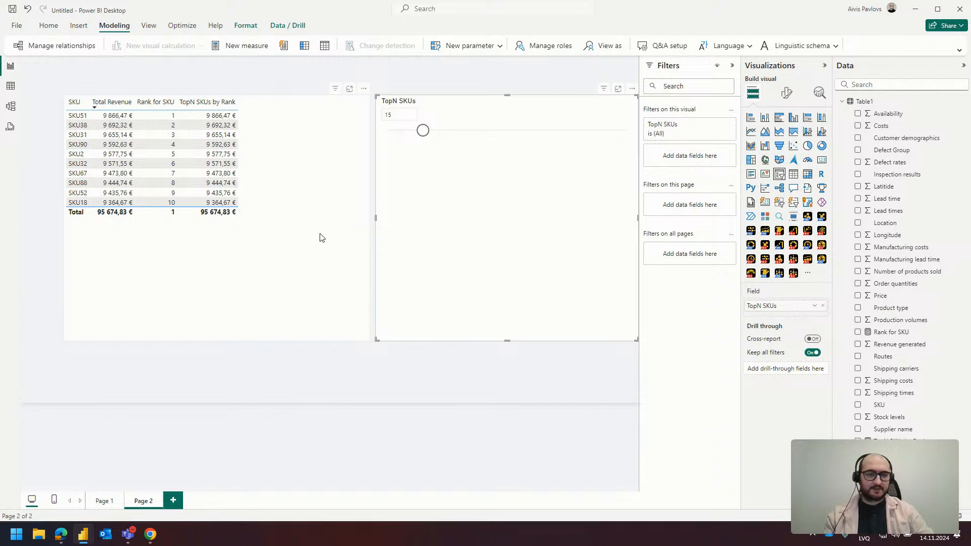
mouse_move(150, 535)
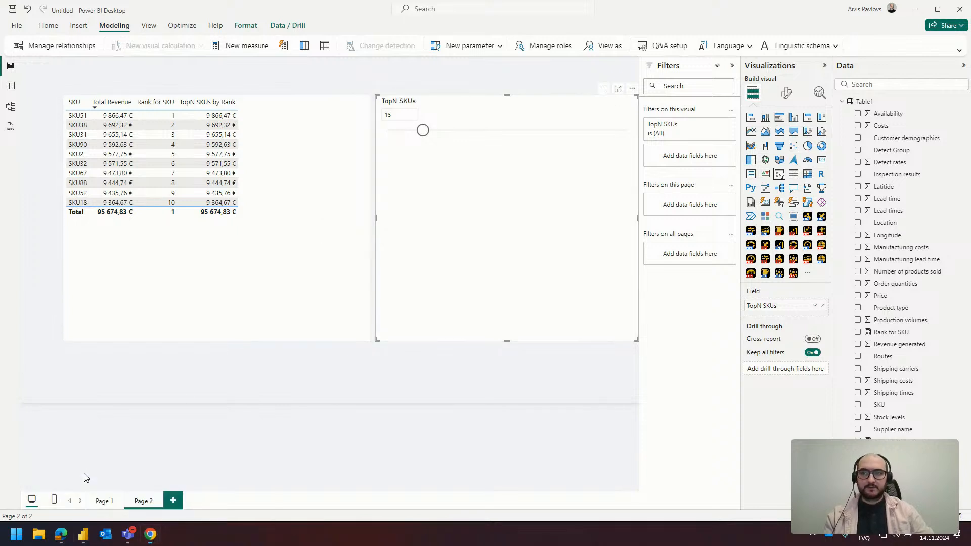
- Replace the rank threshold in the TopN SKUs by Rank formula with 'TopN SKUs'[TopN SKUs Value], commit it, and adjust the TopN SKUs slicer
click(342, 138)
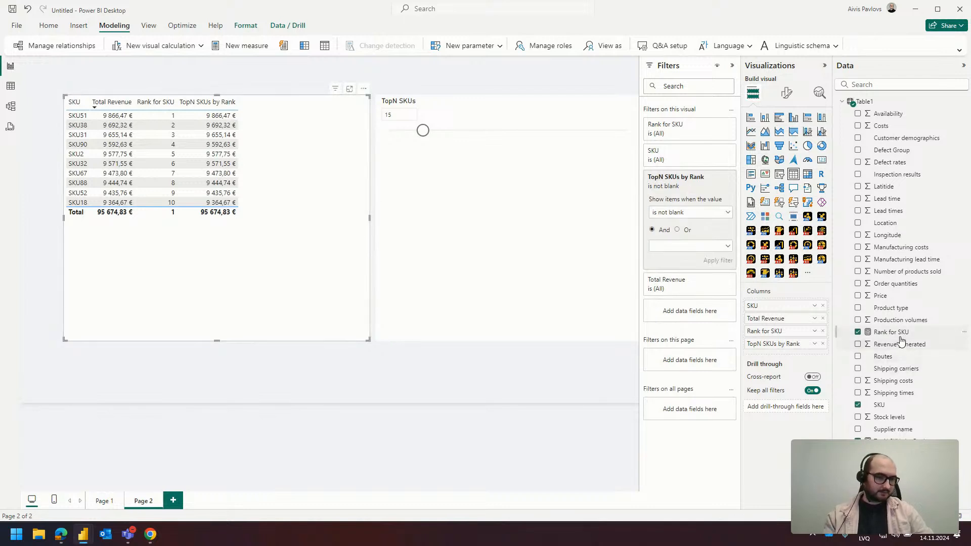
click(900, 441)
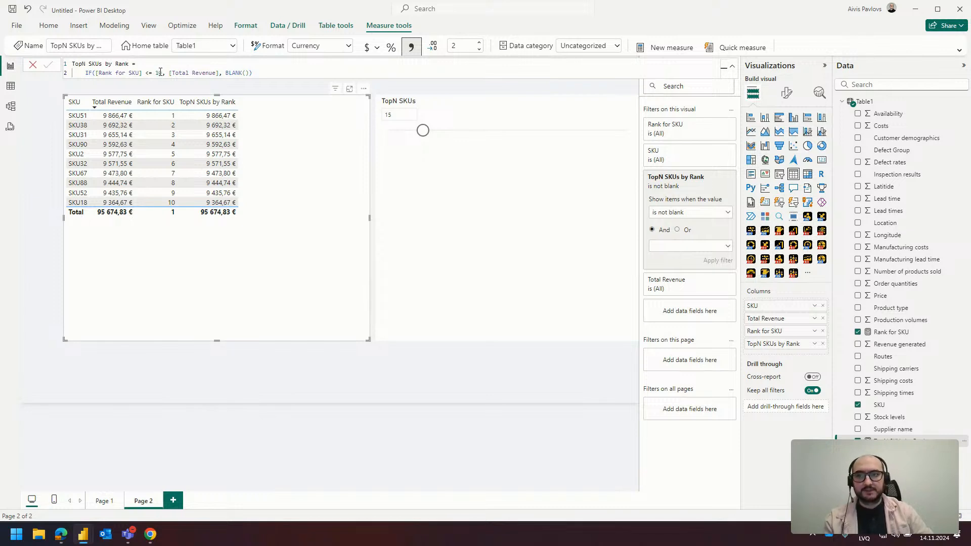
drag(162, 73, 155, 73)
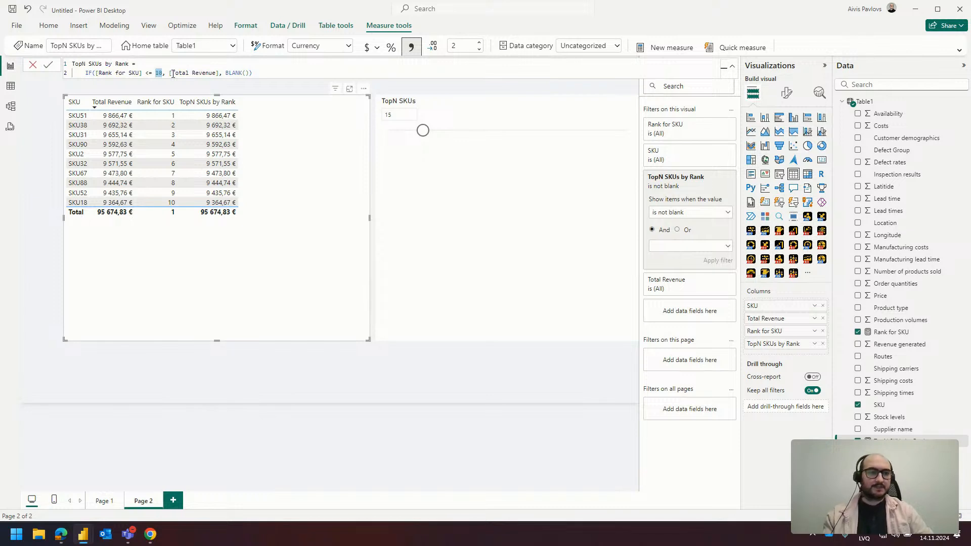
click(842, 477)
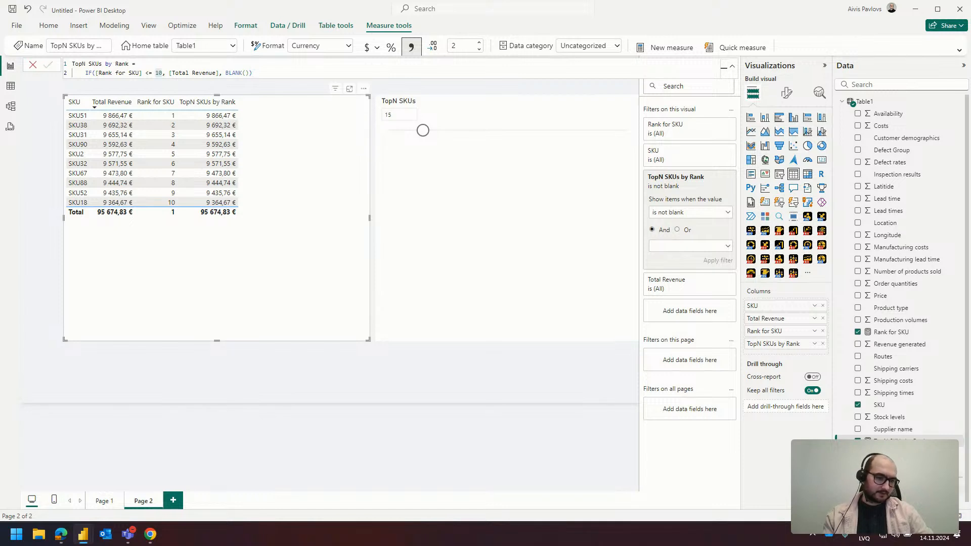
scroll(870, 496, down, 1)
click(206, 103)
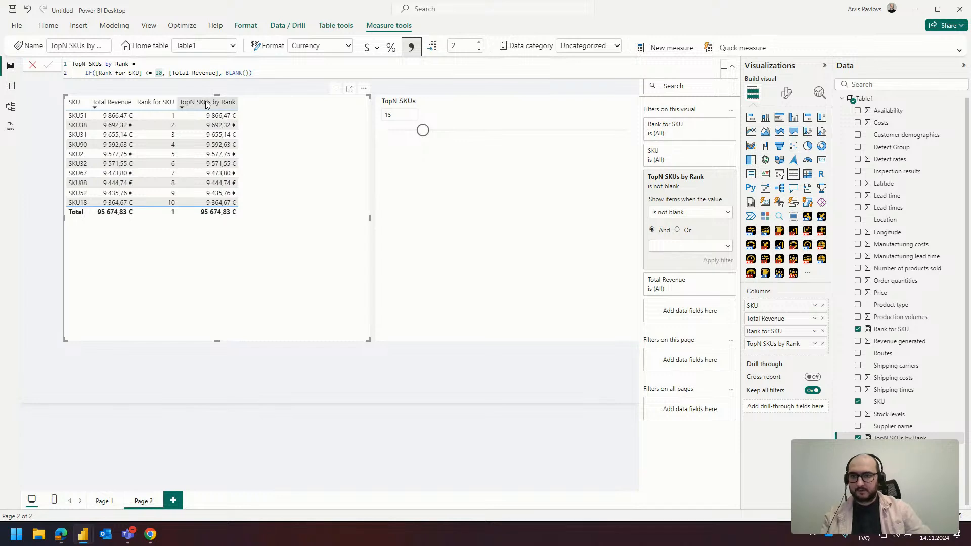
double_click(160, 73)
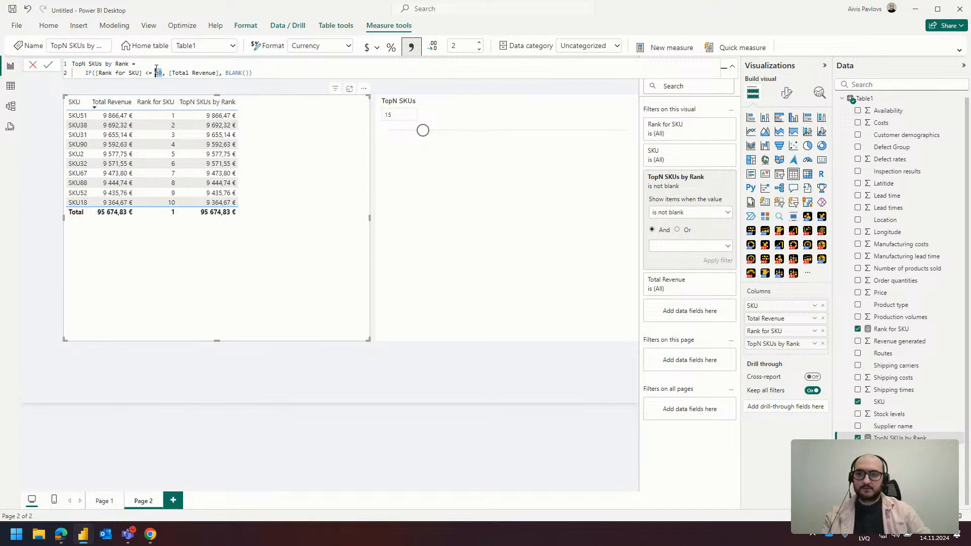
text(tot)
key(BackSpace)
key(BackSpace)
key(BackSpace)
text('TopN SKUs'[TopN SKUs Value])
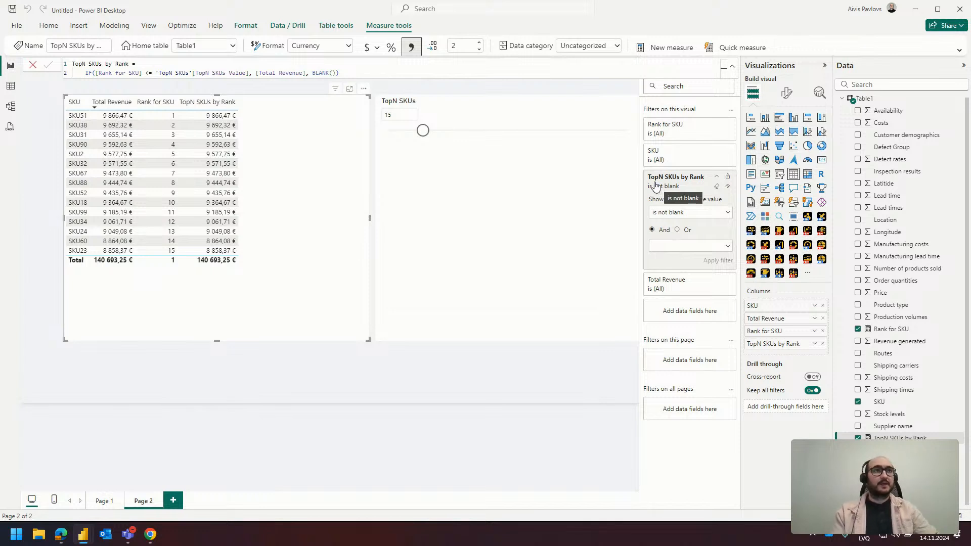
mouse_move(413, 132)
mouse_down()
mouse_move(403, 132)
mouse_move(441, 133)
mouse_move(418, 135)
mouse_up()
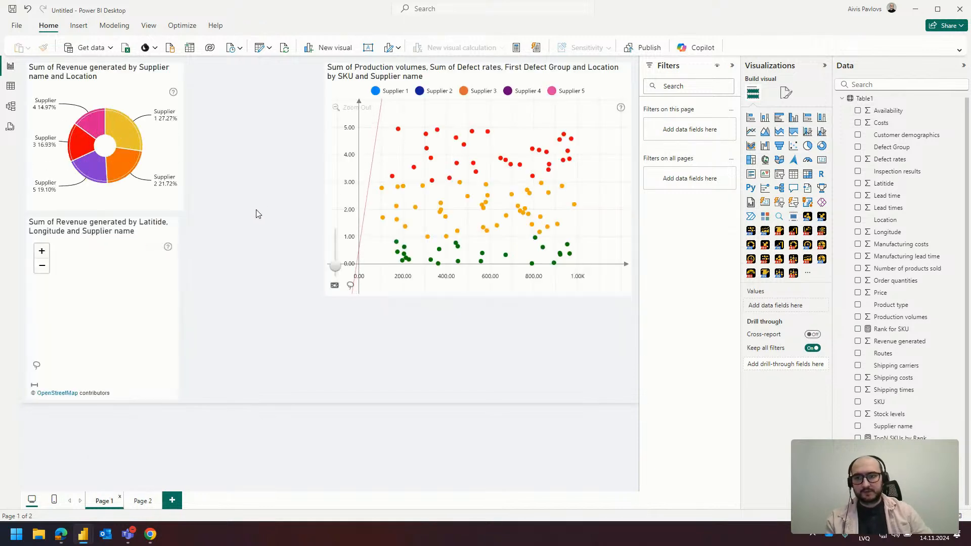
- On Page 1, move the defect scatter chart down to free space above it
click(343, 74)
drag(387, 75, 392, 150)
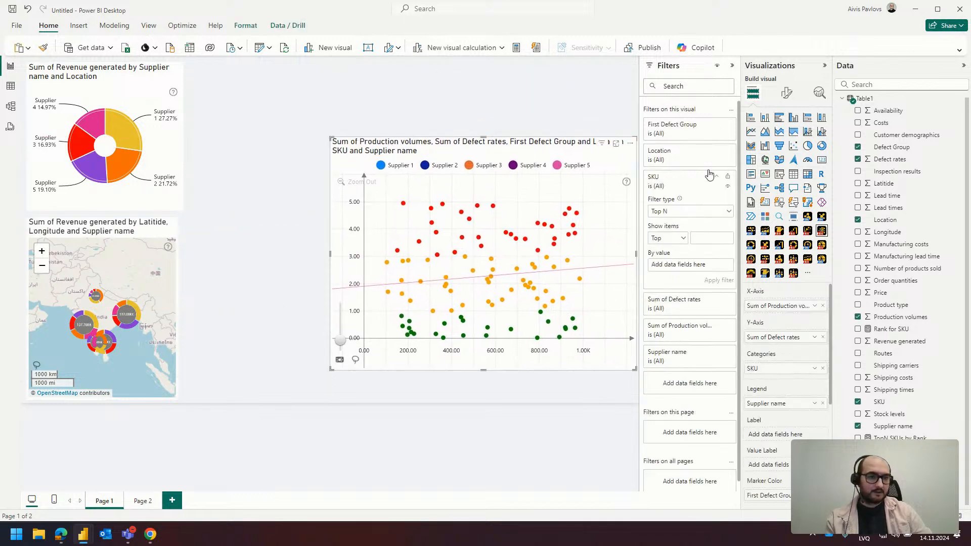
click(543, 124)
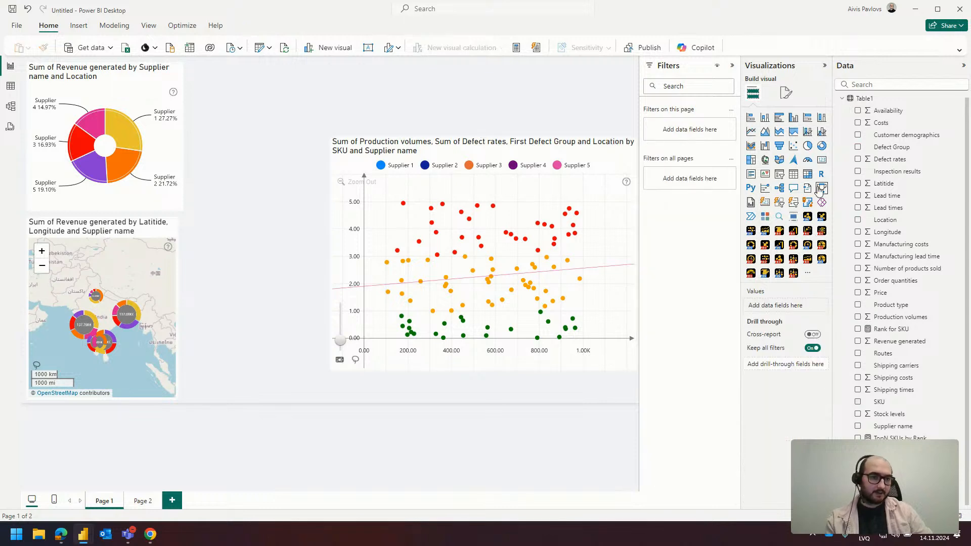
- Add a small TopN SKUs slicer above the scatter chart on Page 1 and set it to 14
click(779, 174)
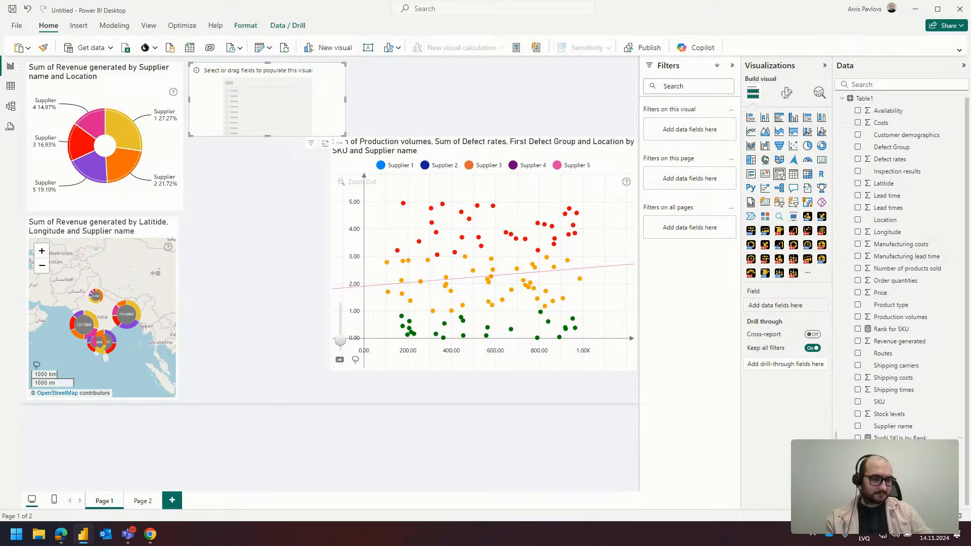
drag(726, 409, 779, 305)
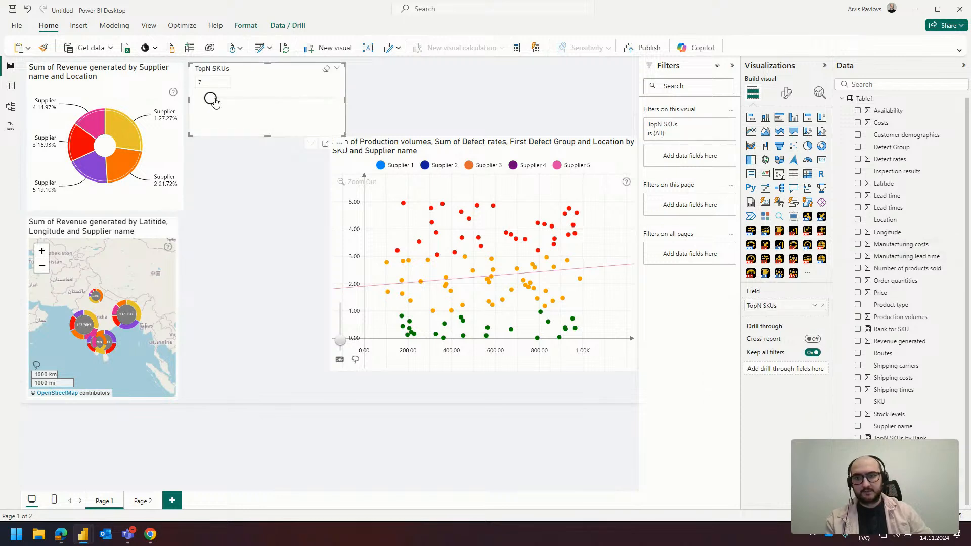
drag(345, 136, 313, 118)
drag(248, 72, 442, 105)
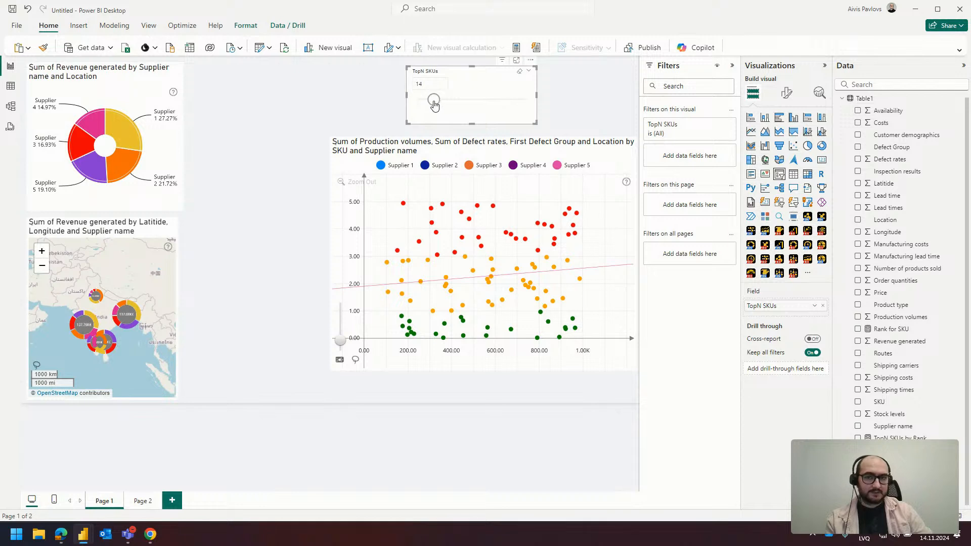
- Add the TopN SKUs by Rank measure as the Value Label of the defect scatter chart
click(490, 147)
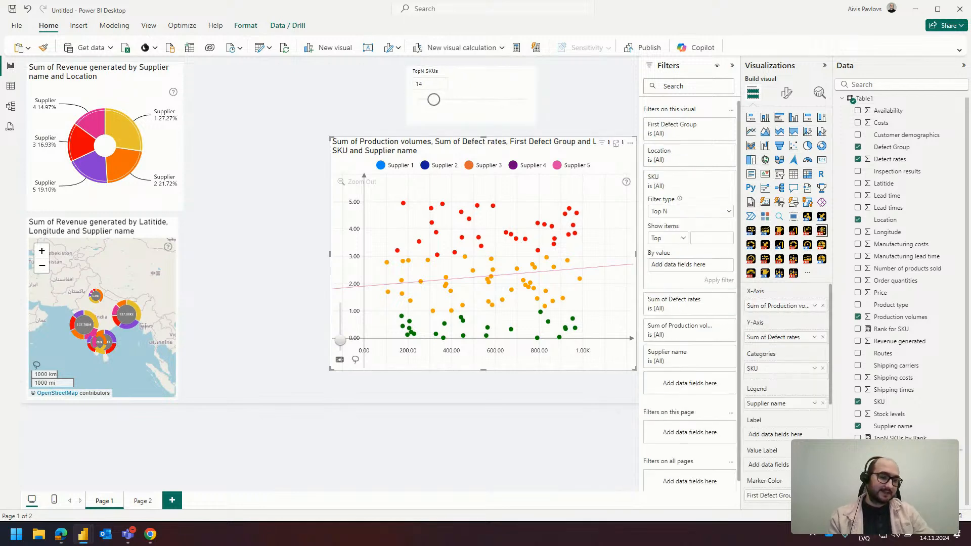
click(900, 439)
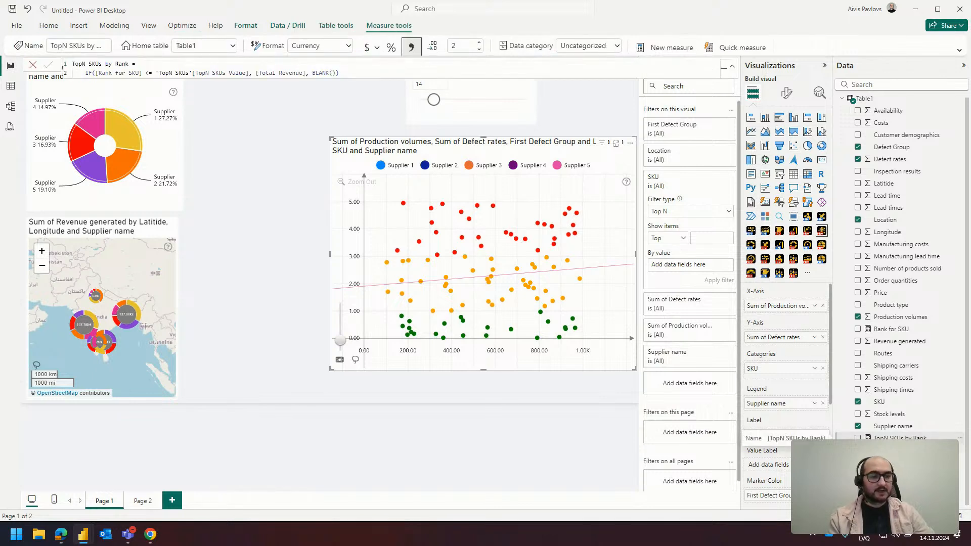
right_click(900, 437)
click(919, 438)
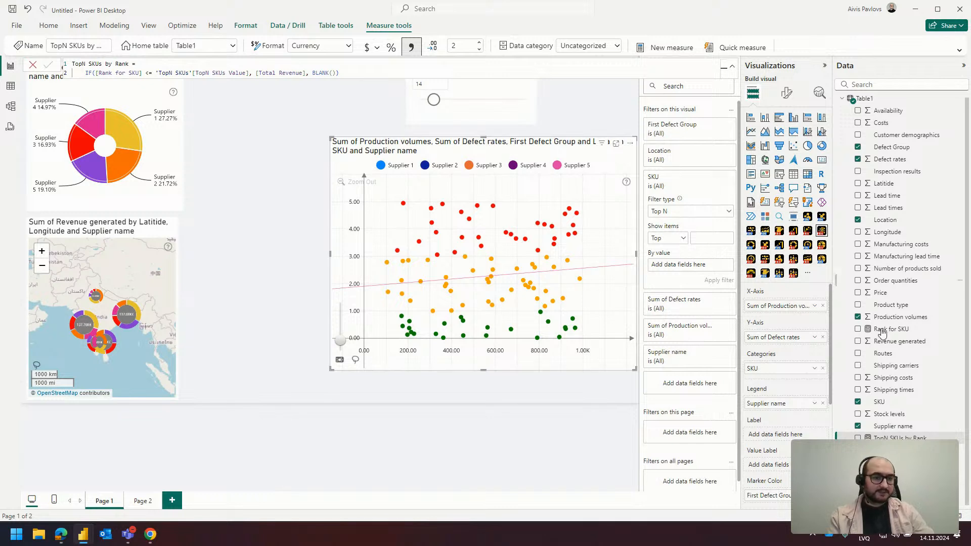
scroll(767, 367, down, 1)
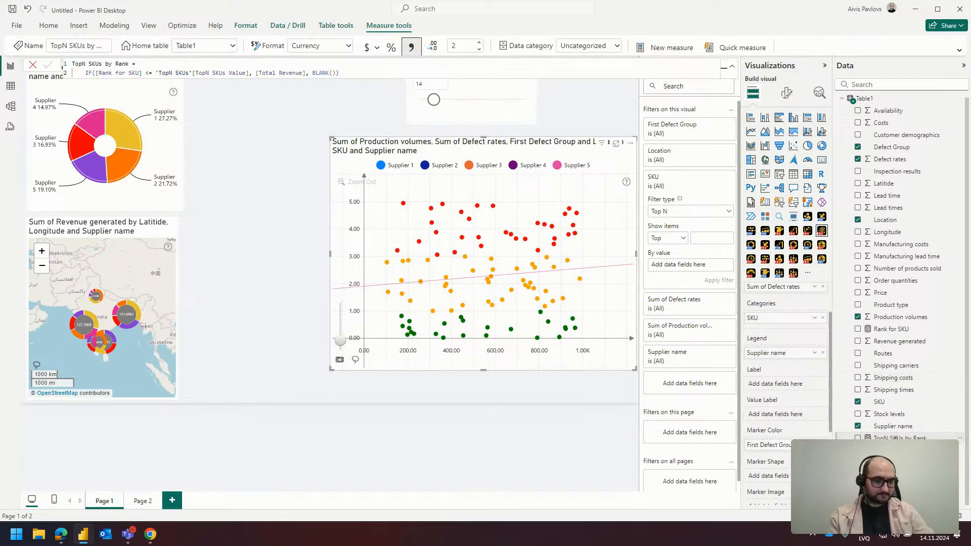
drag(900, 438, 774, 414)
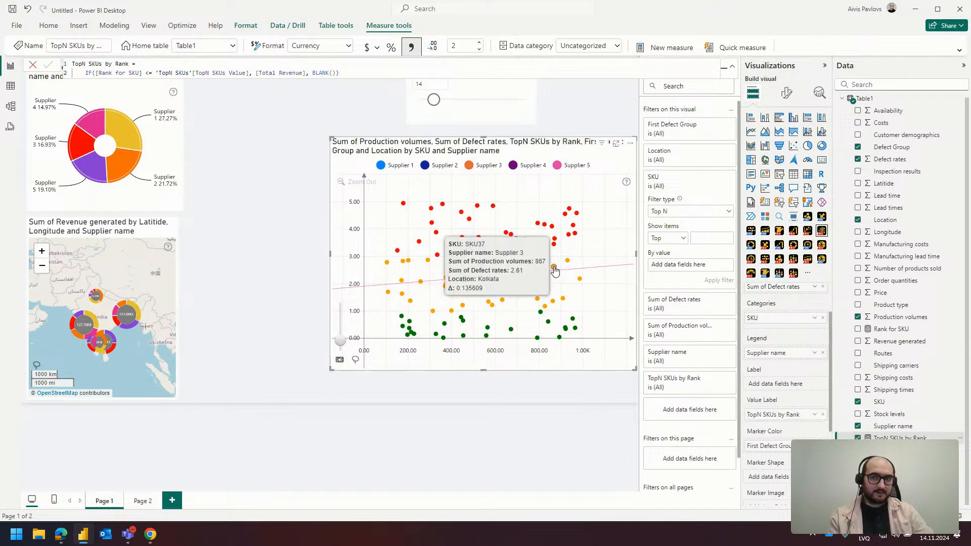
- Set the TopN SKUs slicer to 19 and clear the Top N filter type from the scatter chart's SKU filter
click(435, 108)
mouse_move(435, 109)
mouse_down()
mouse_move(481, 106)
mouse_move(443, 105)
mouse_up()
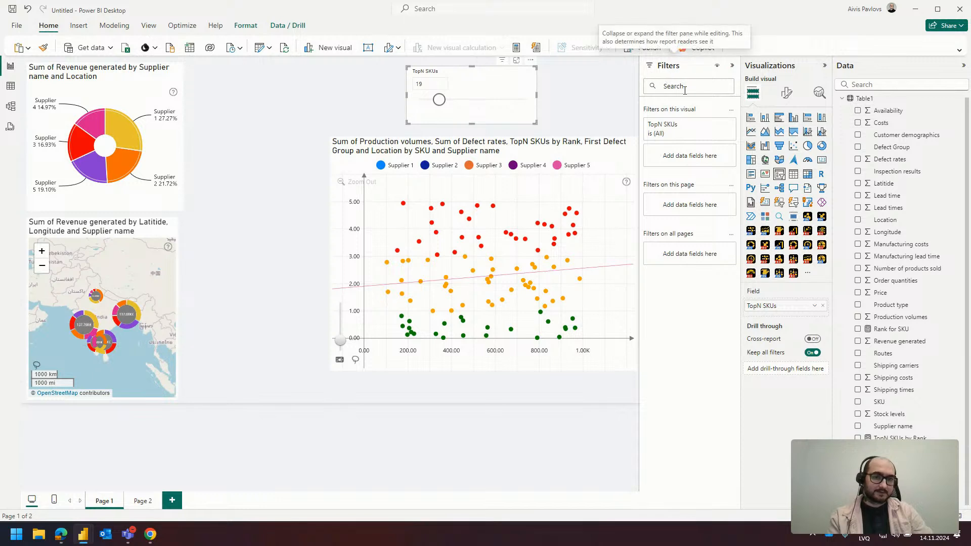
click(563, 148)
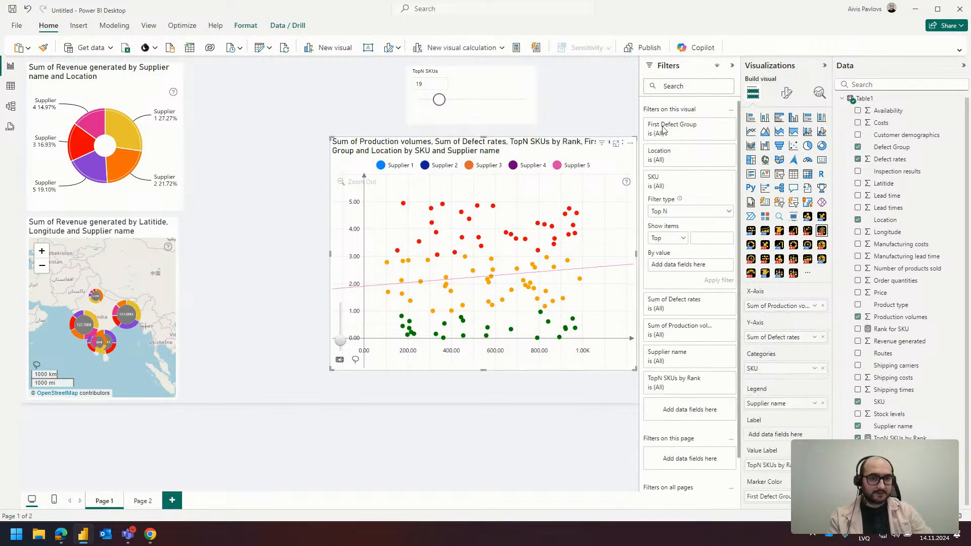
click(663, 181)
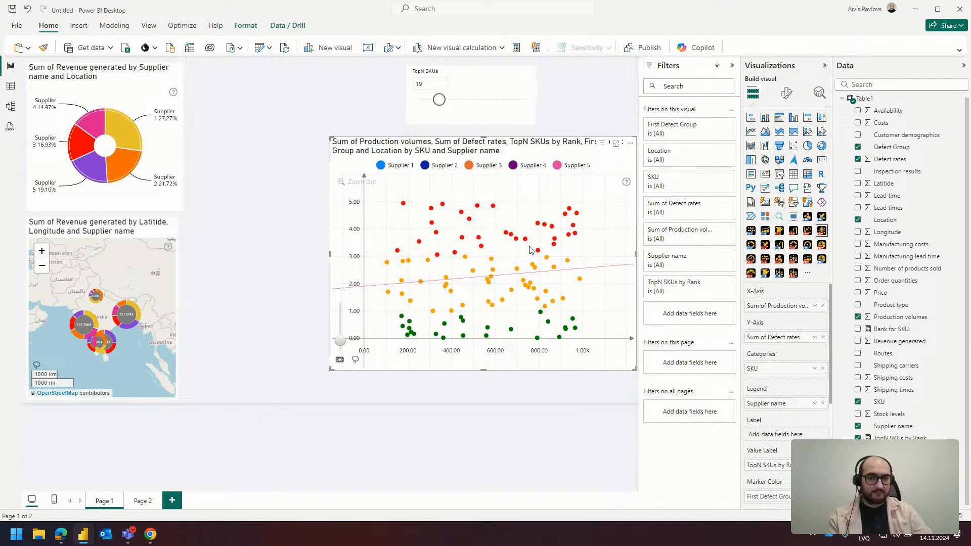
- Test the TopN SKUs slicer against the scatter chart with the values 8 and 16
drag(439, 101, 428, 103)
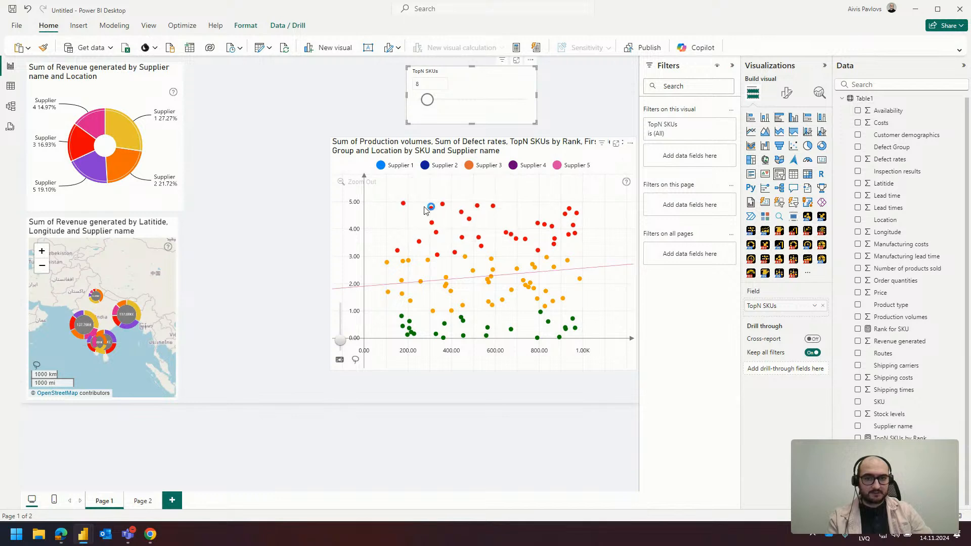
mouse_move(438, 215)
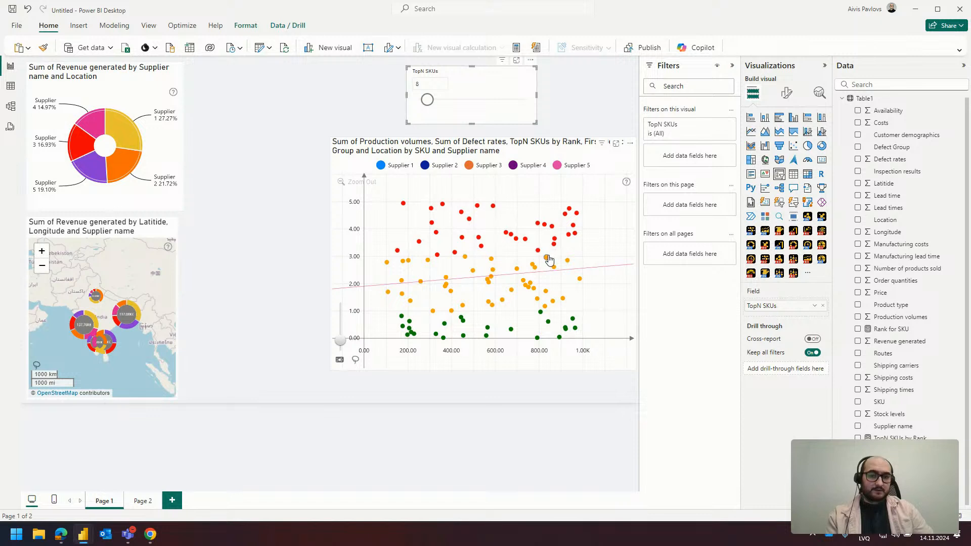
drag(430, 104, 439, 104)
- Filter the defect scatter chart to show items where TopN SKUs by Rank is not blank, and apply the filter
click(476, 141)
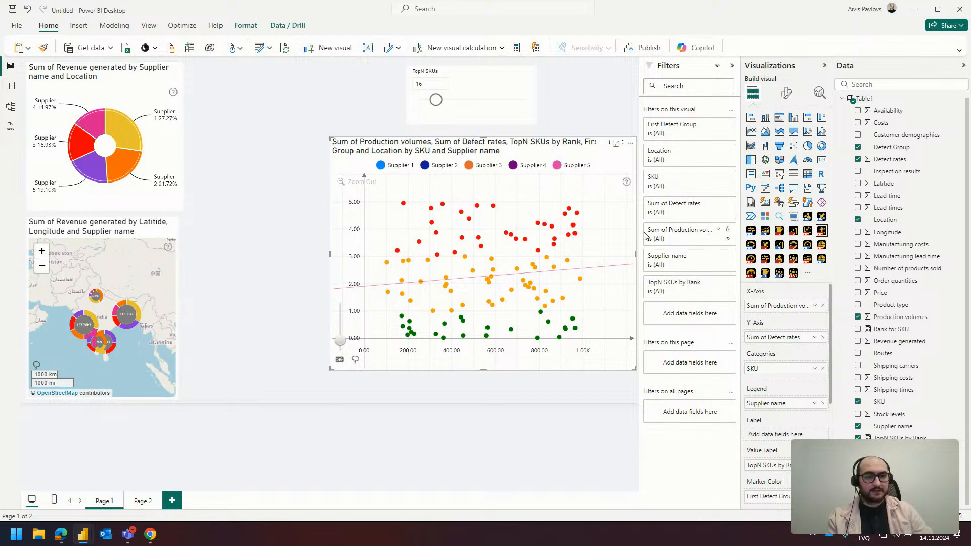
drag(640, 232, 636, 232)
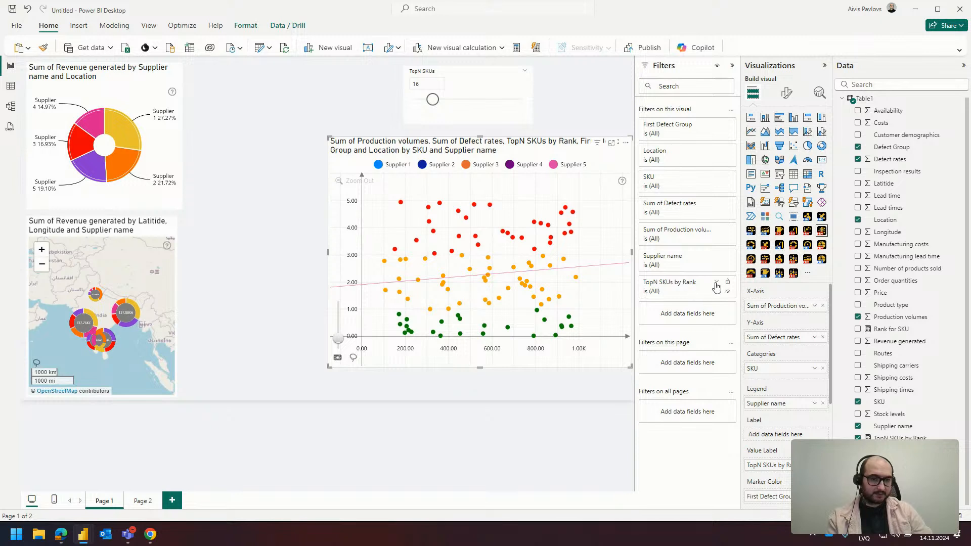
click(716, 283)
click(704, 317)
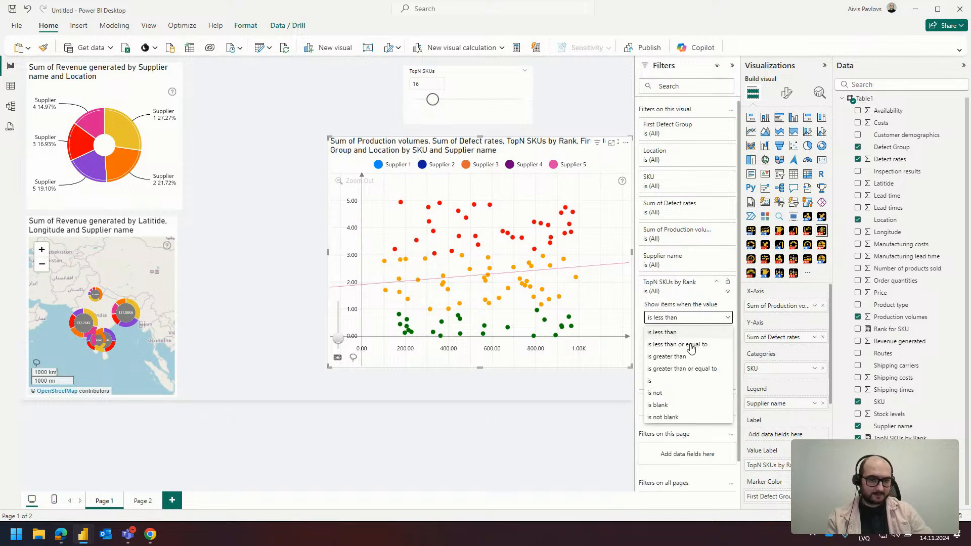
click(666, 417)
click(718, 367)
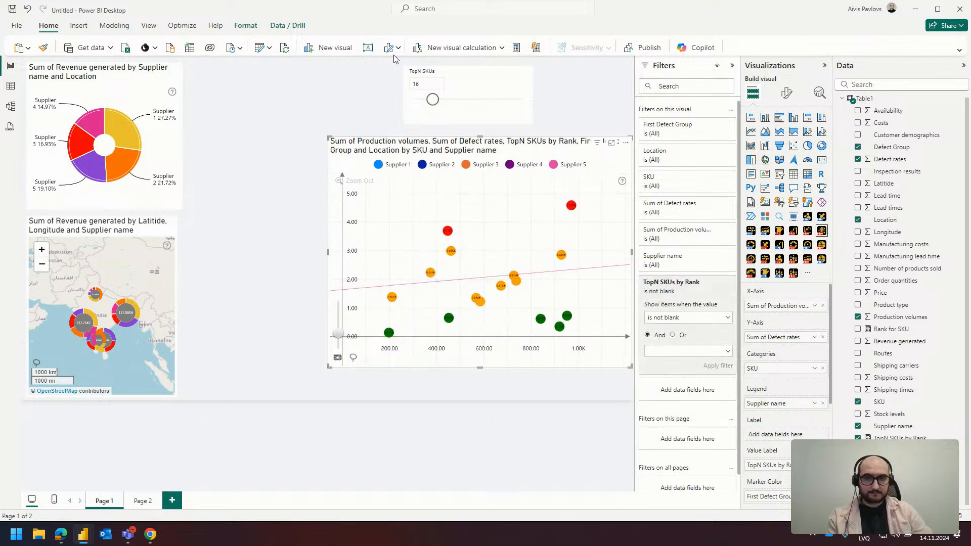
- Try the TopN SKUs slicer at 75, 28 and 100, filtering by Supplier 1 and Supplier 2, and set it to 10
drag(432, 99, 503, 105)
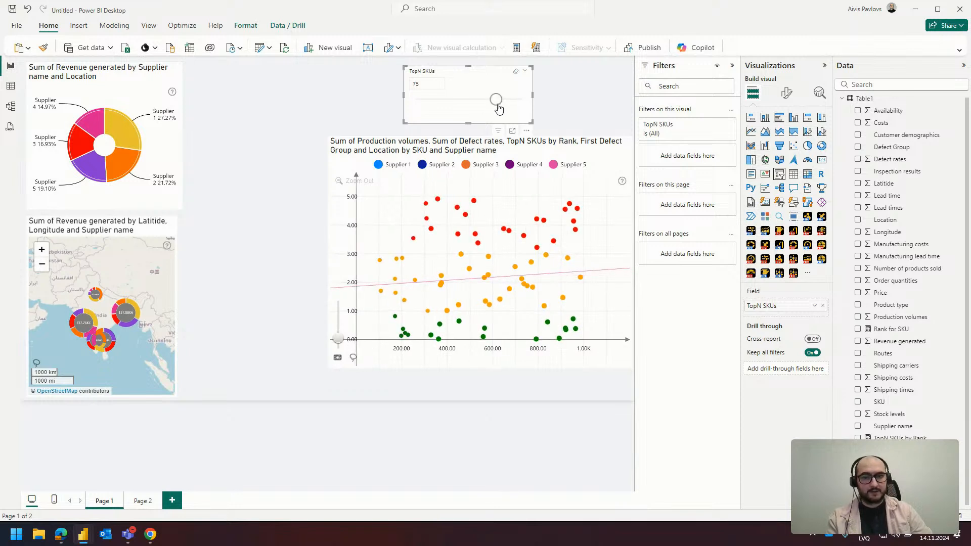
drag(497, 100, 454, 102)
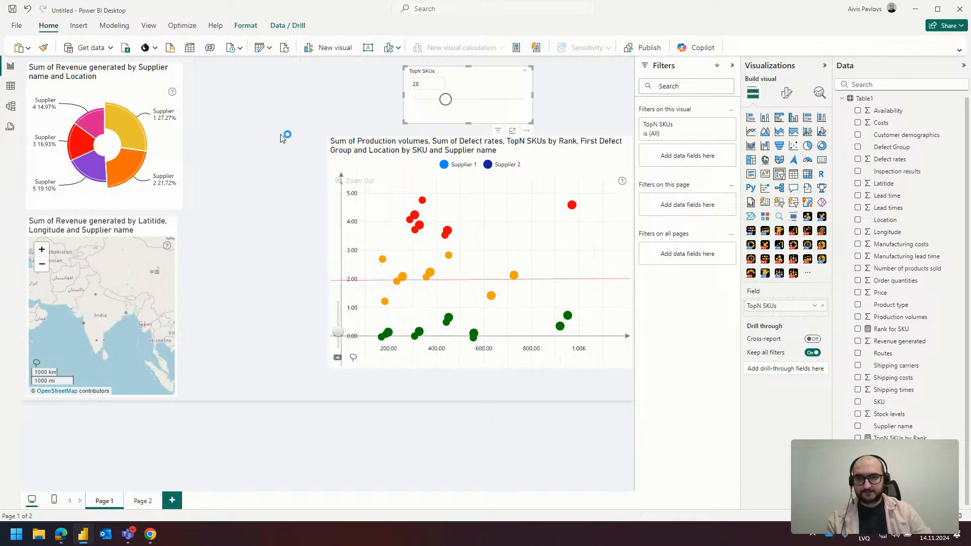
drag(445, 99, 617, 102)
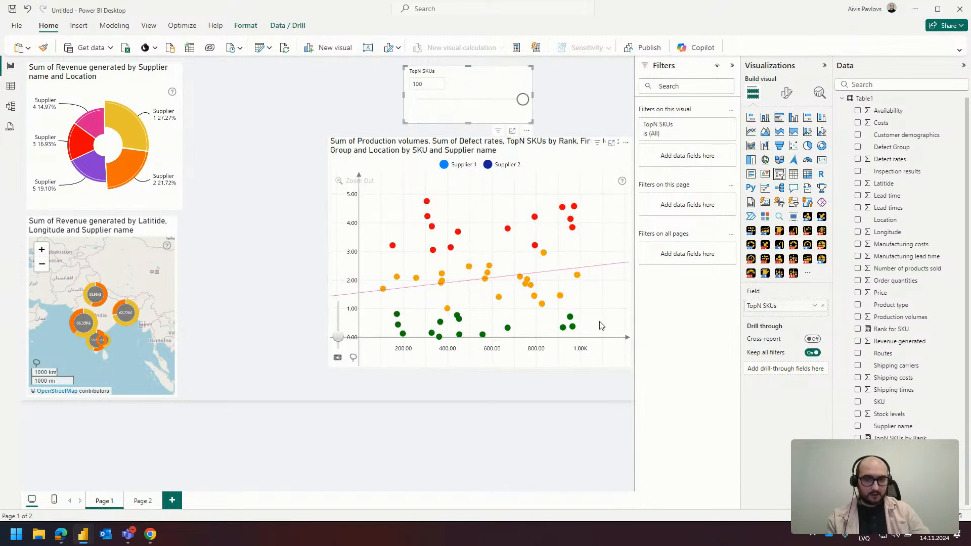
mouse_move(433, 259)
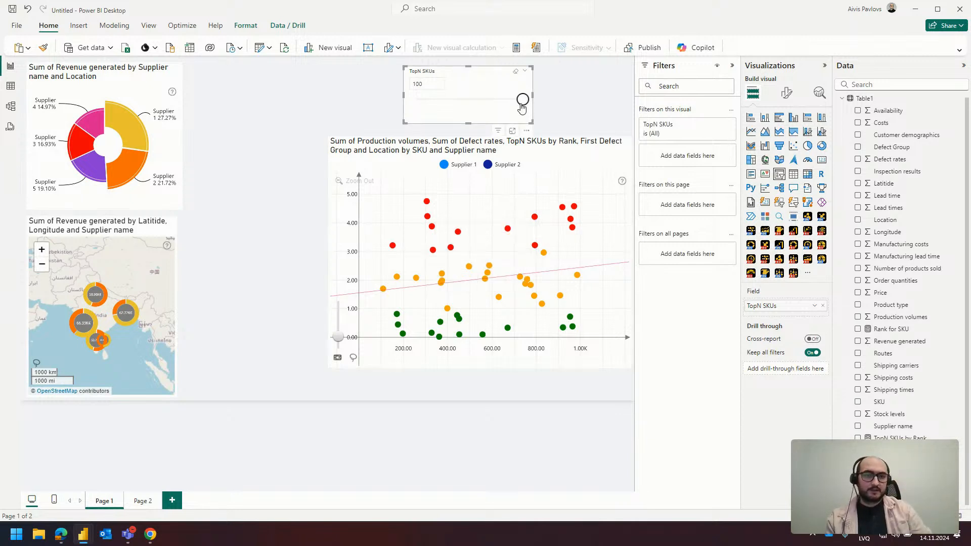
drag(523, 105, 426, 107)
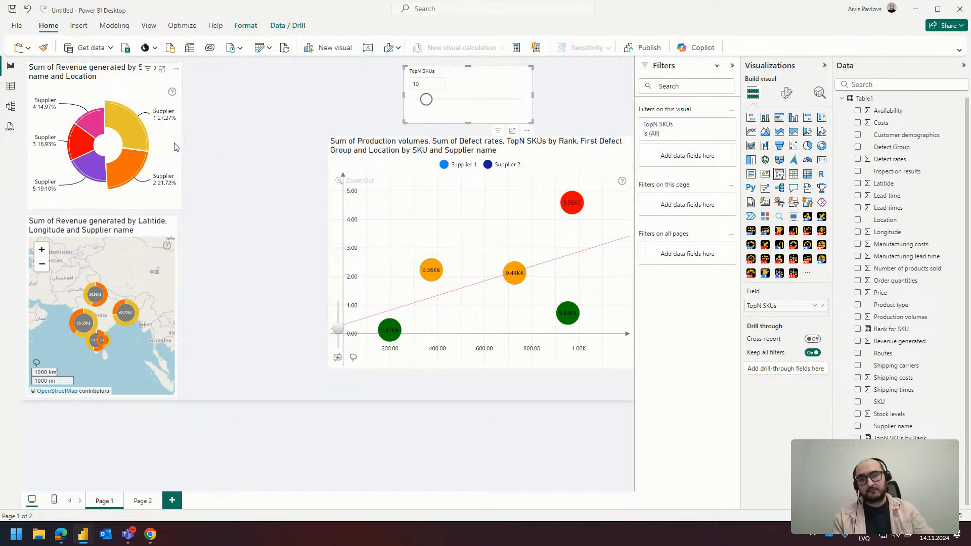
- Drill the revenue donut chart down into Supplier 2's locations and return to the supplier level
click(132, 166)
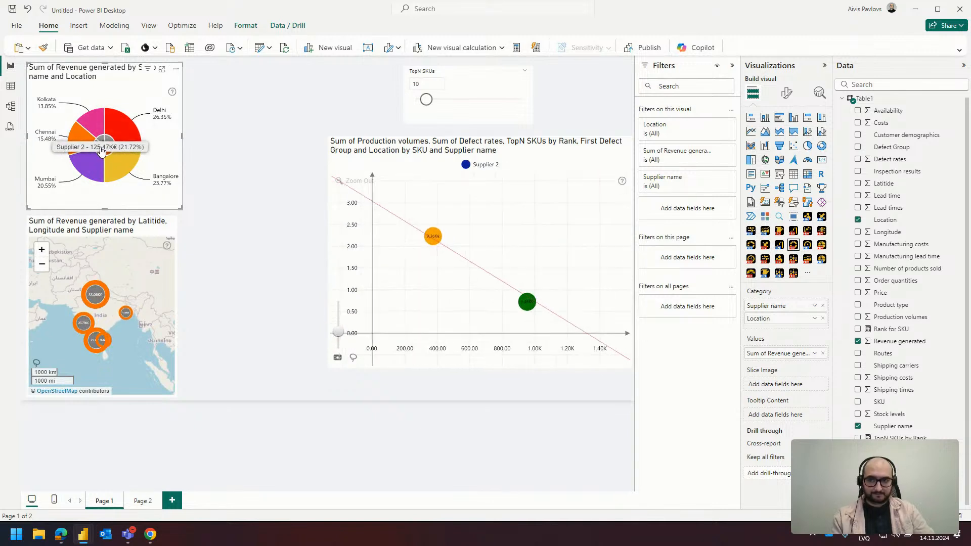
click(101, 150)
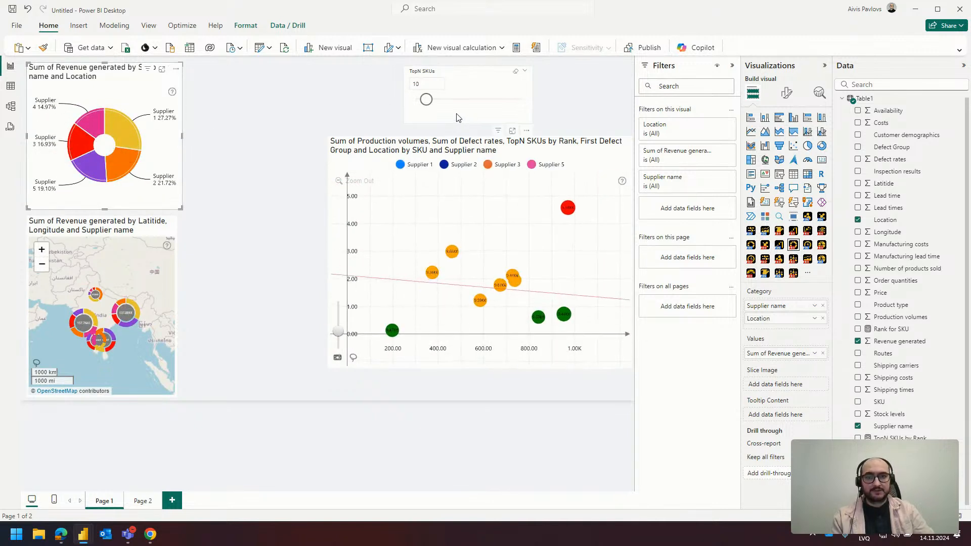
- Compare the scatter chart for all suppliers with the TopN SKUs slicer at 21 and 46, and return it to 10
mouse_move(426, 100)
mouse_down()
mouse_move(448, 100)
mouse_move(419, 104)
mouse_move(438, 100)
mouse_up()
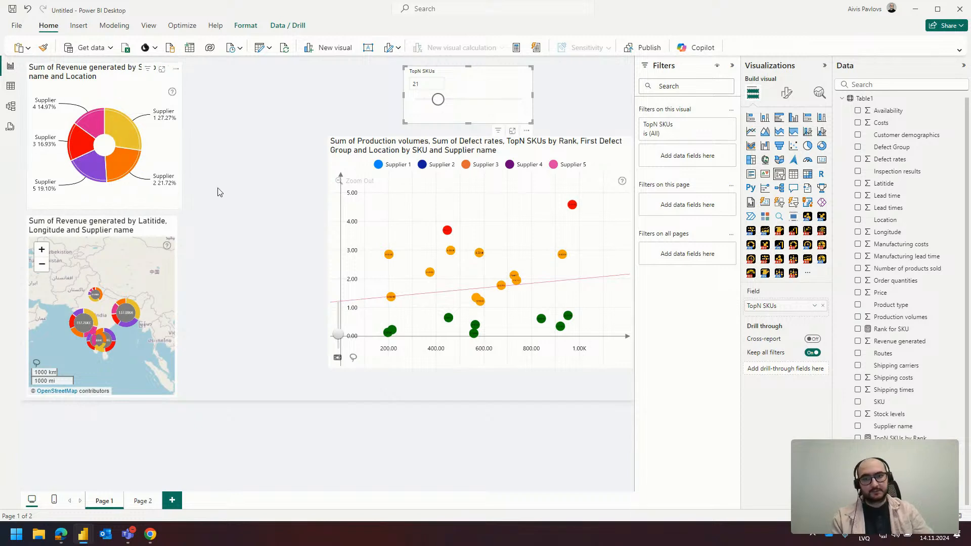
drag(439, 104, 456, 101)
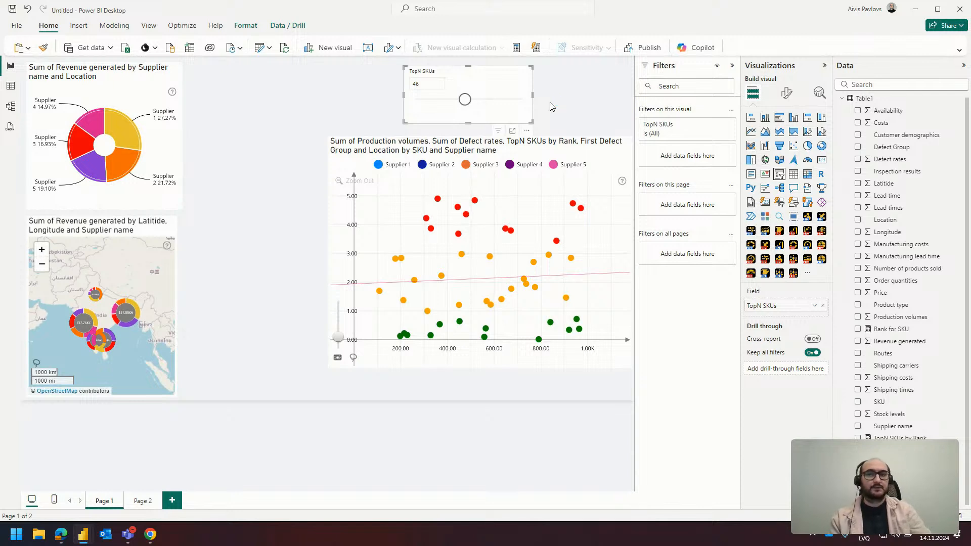
drag(464, 98, 426, 104)
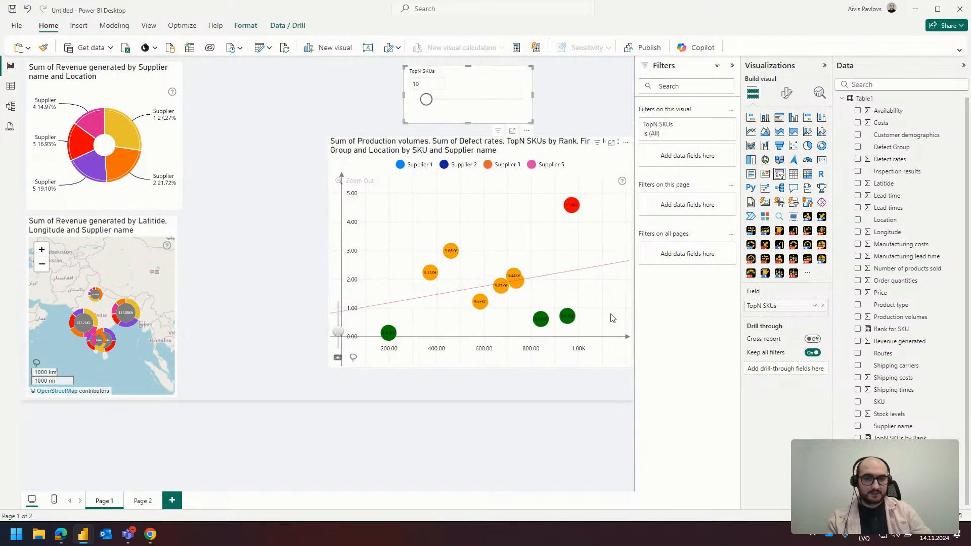
- Move the defect scatter chart further down the page and reposition the TopN SKUs slicer just above its right half
click(281, 316)
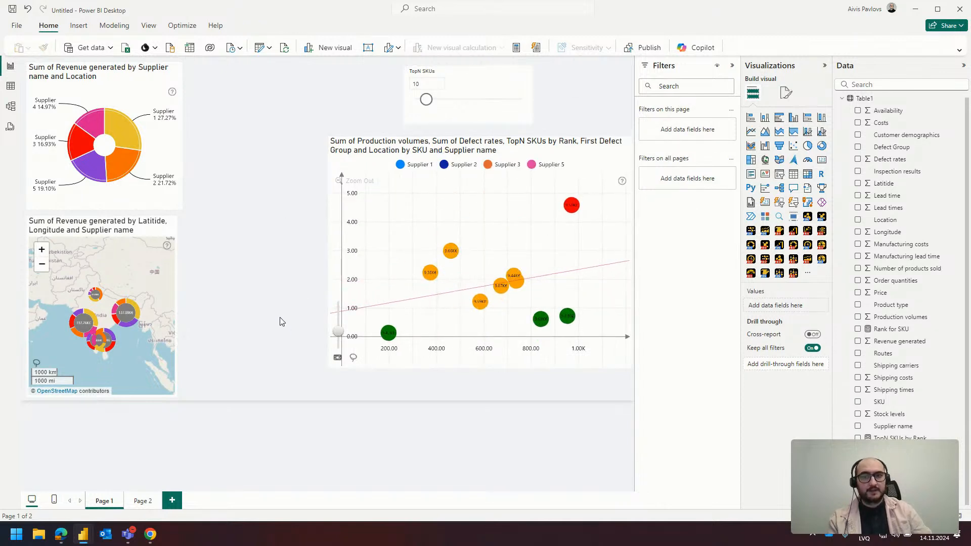
drag(386, 143, 385, 174)
drag(452, 80, 510, 117)
click(369, 99)
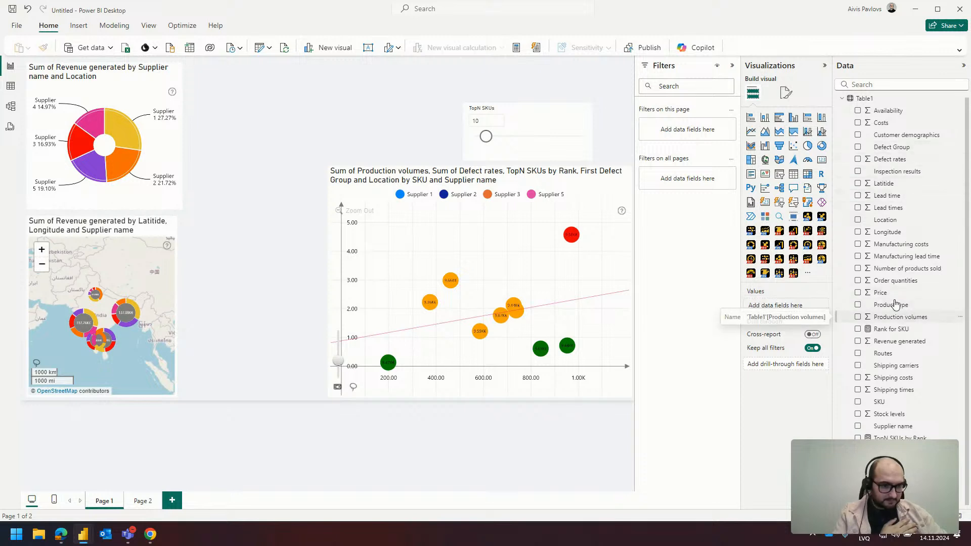
- Examine the columns of Table1 in the table view and return to the report
click(11, 86)
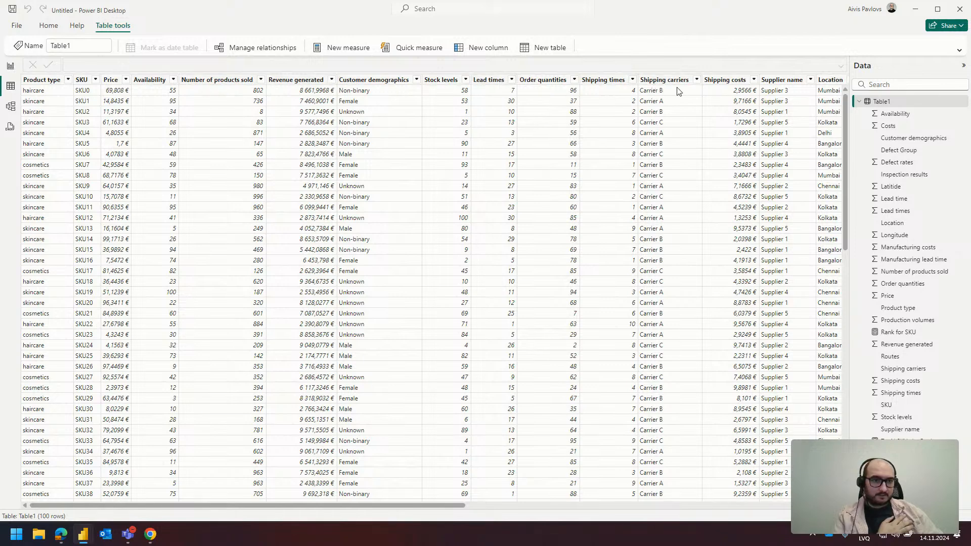
drag(446, 504, 418, 480)
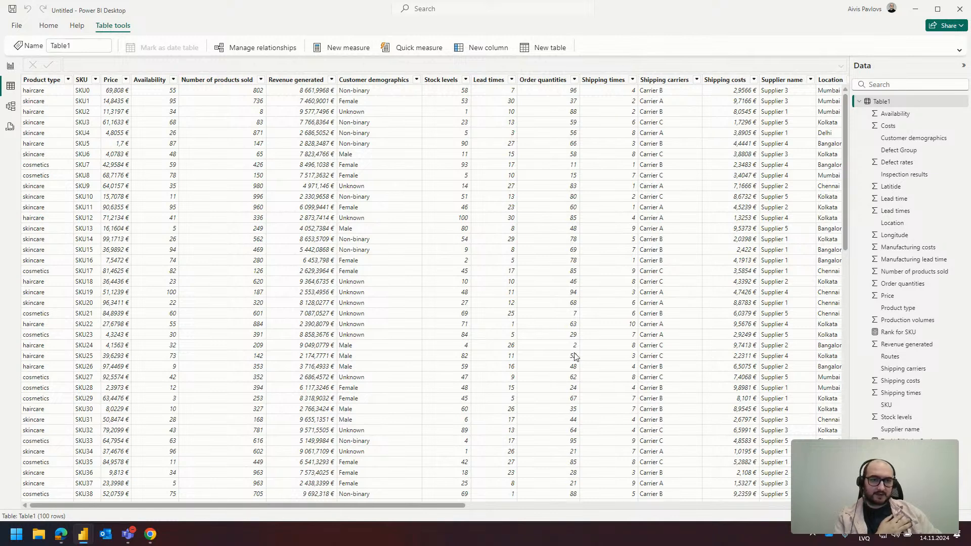
click(12, 67)
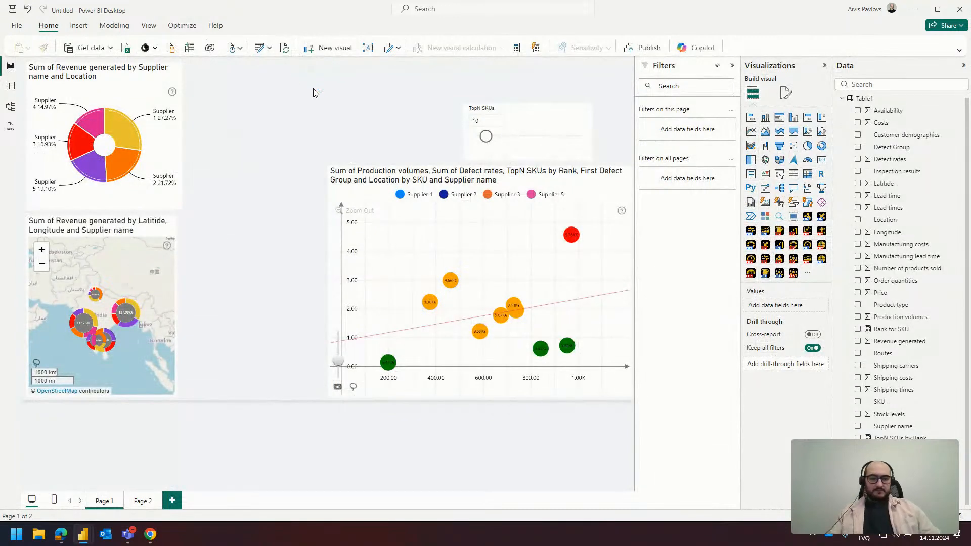
- Collapse the Filters pane, shift the revenue map slightly left on Page 1, and select the revenue donut chart
click(381, 169)
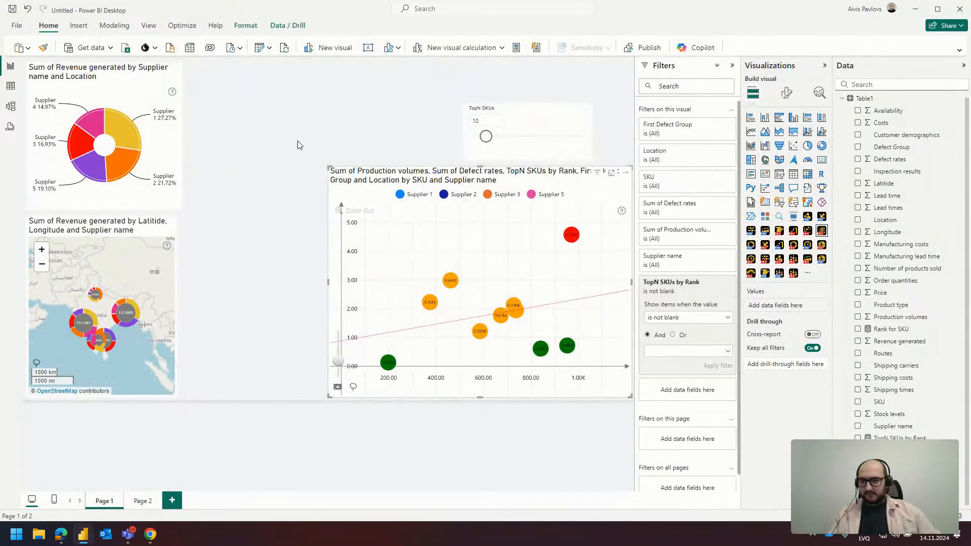
click(289, 153)
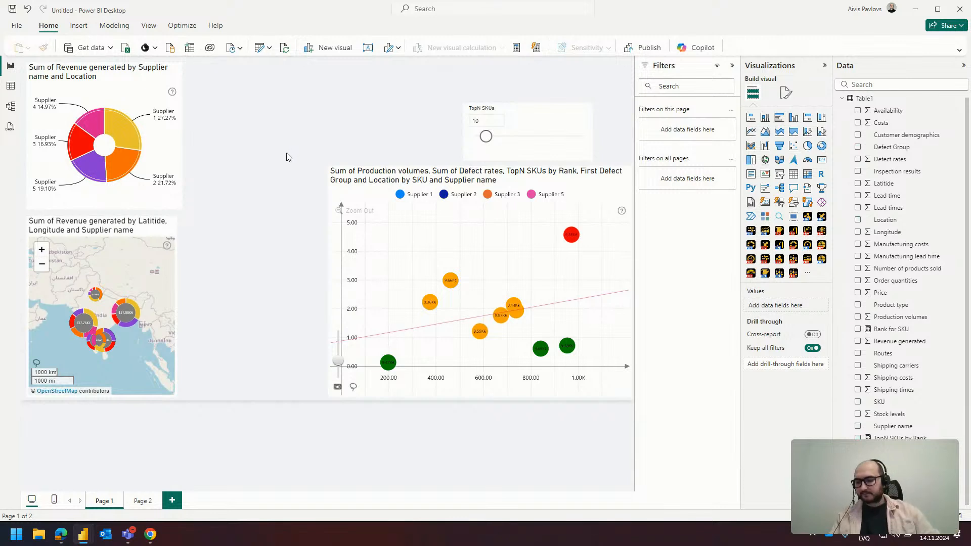
click(393, 175)
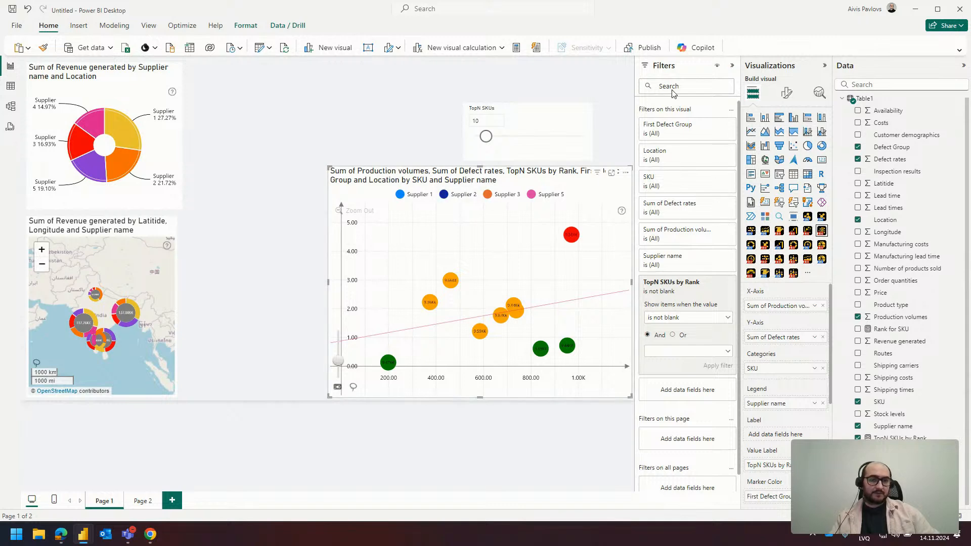
click(732, 65)
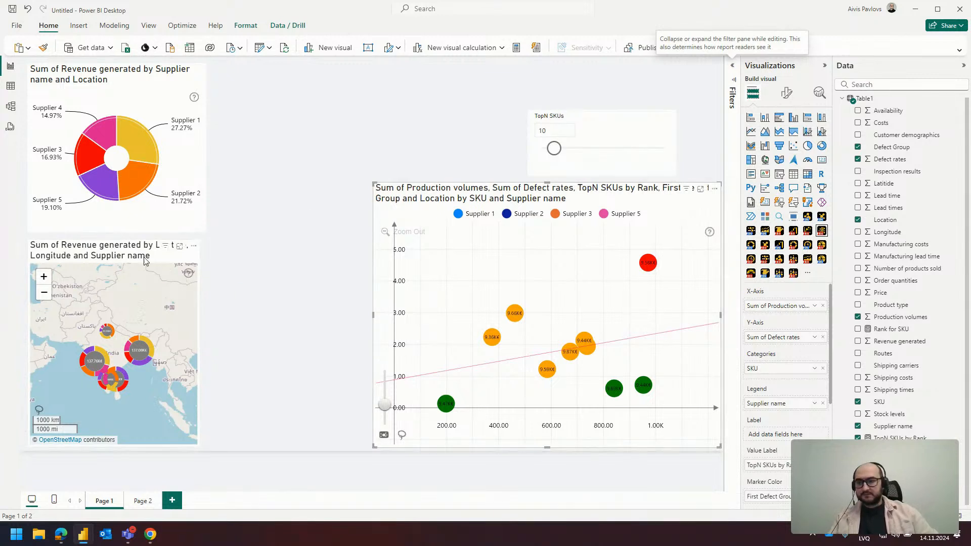
click(119, 256)
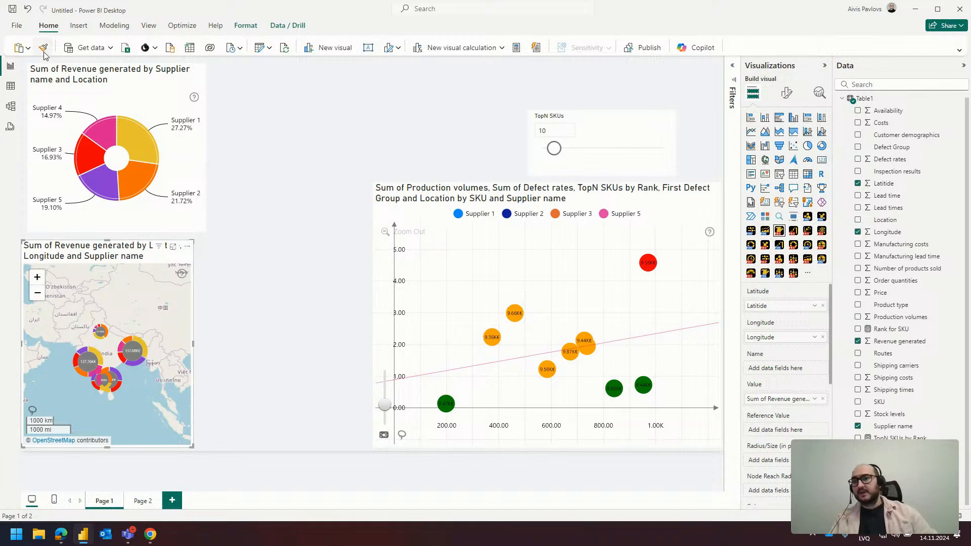
click(90, 75)
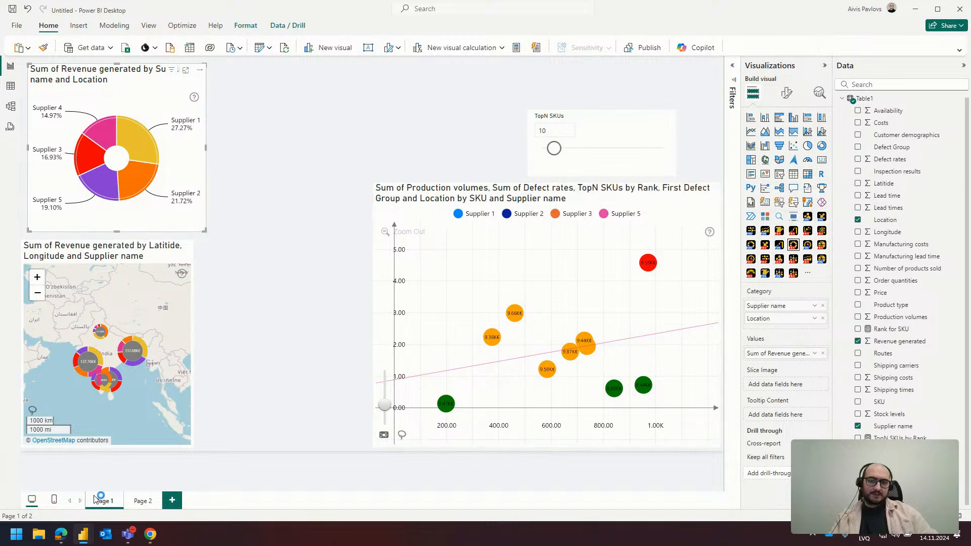
- Add a new report page and insert a Drill Down Network PRO visual on it, sized to about half the page width
click(172, 501)
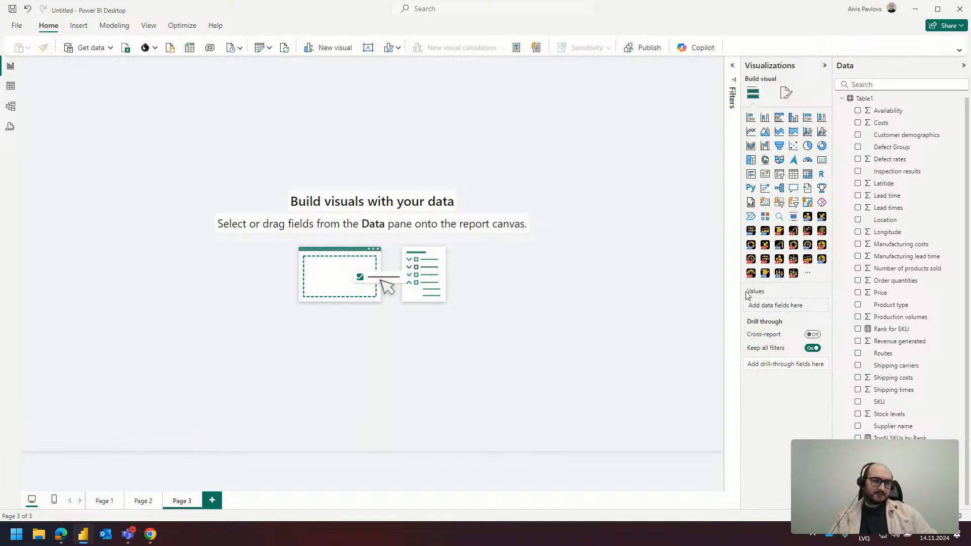
click(808, 217)
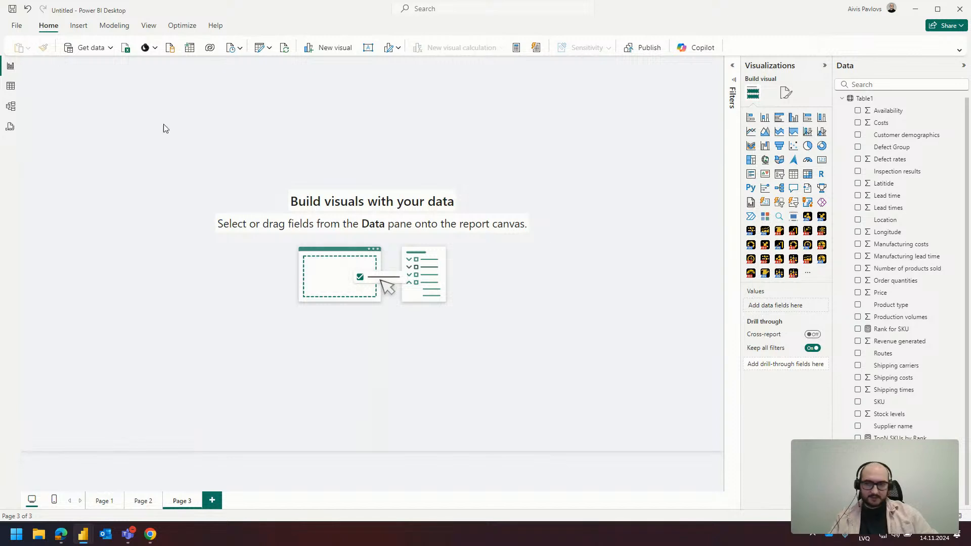
drag(180, 213, 437, 378)
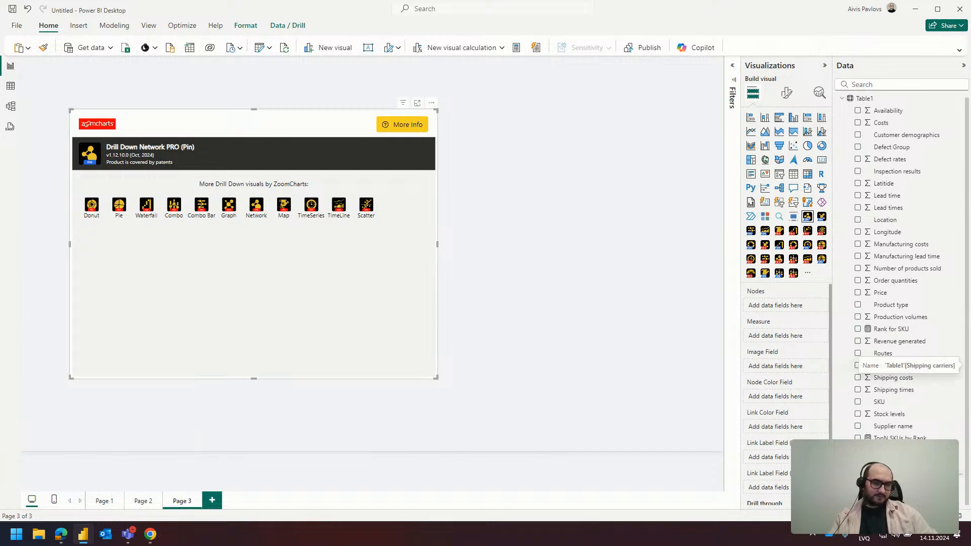
- Assign Supplier name, Product type and Routes as the network's nodes and Revenue generated as its measure, and enlarge the visual across most of the page
drag(893, 432, 786, 306)
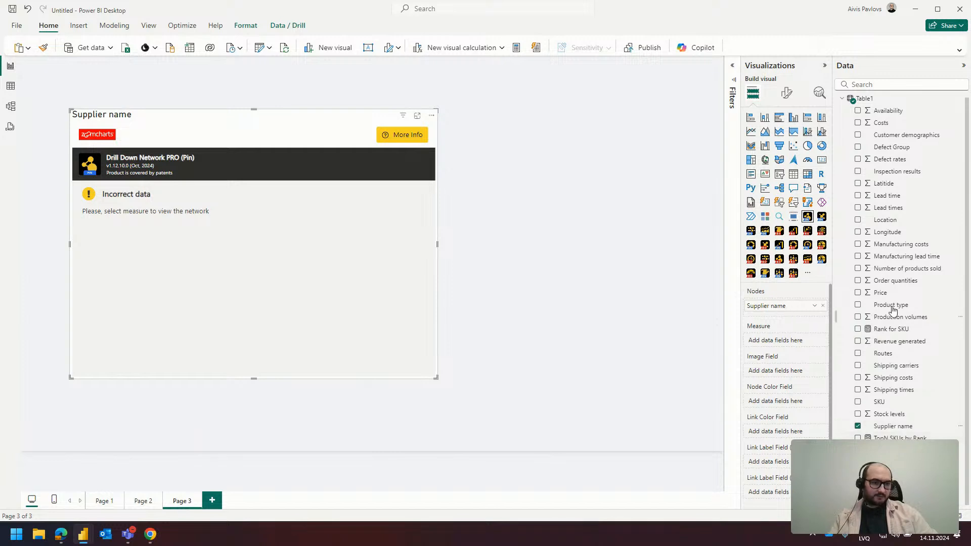
drag(884, 353, 808, 320)
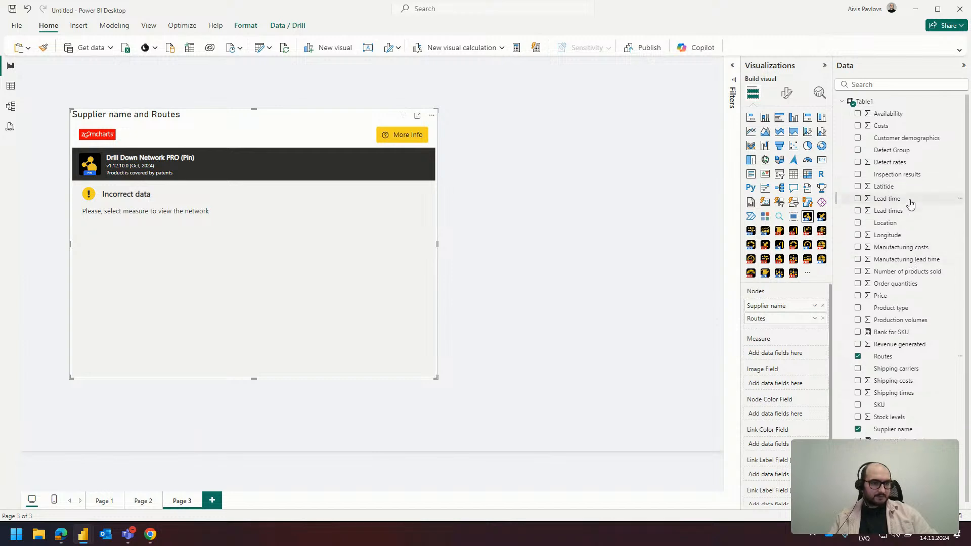
drag(916, 309, 780, 315)
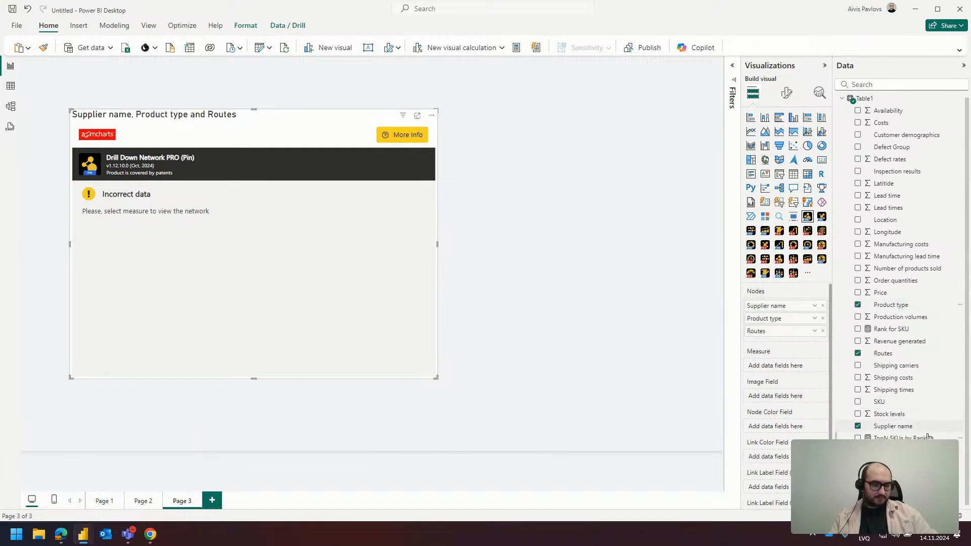
drag(912, 339, 782, 373)
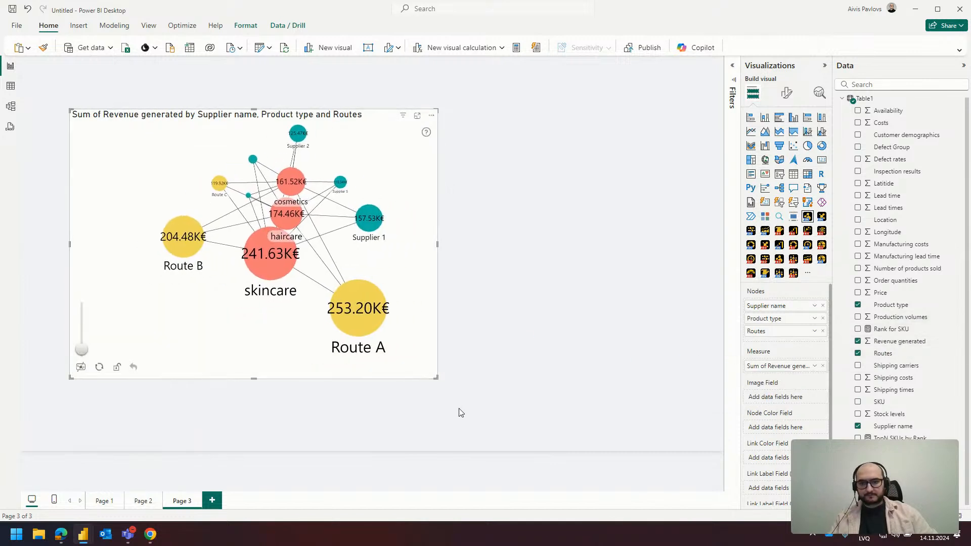
click(99, 367)
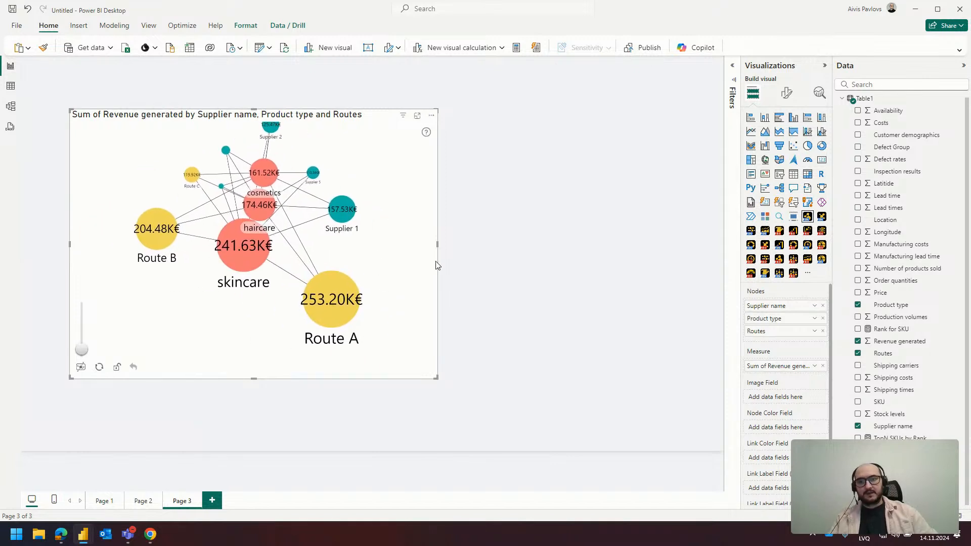
drag(438, 378, 628, 428)
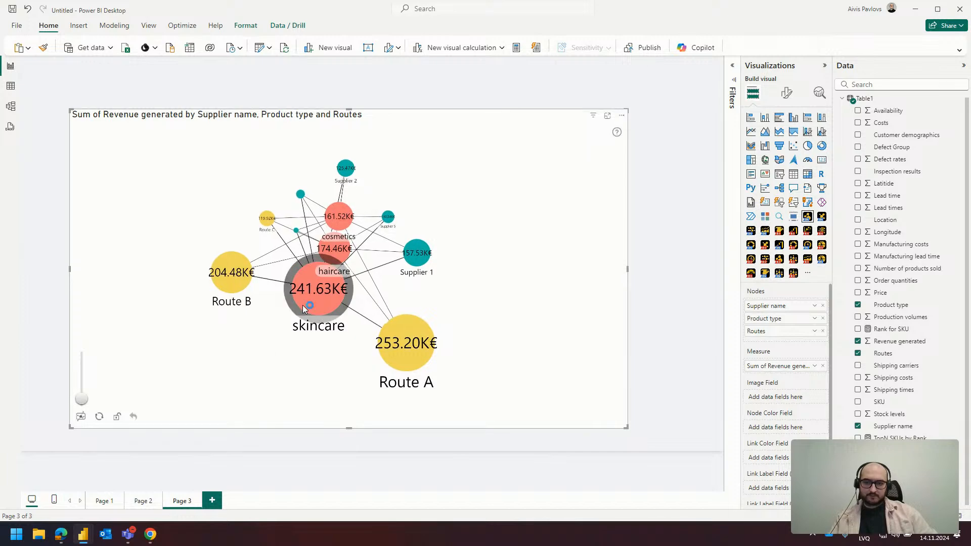
- Try arranging the network nodes by hand into three columns of product types, routes and suppliers, and rearrange the layout automatically
drag(320, 308, 161, 354)
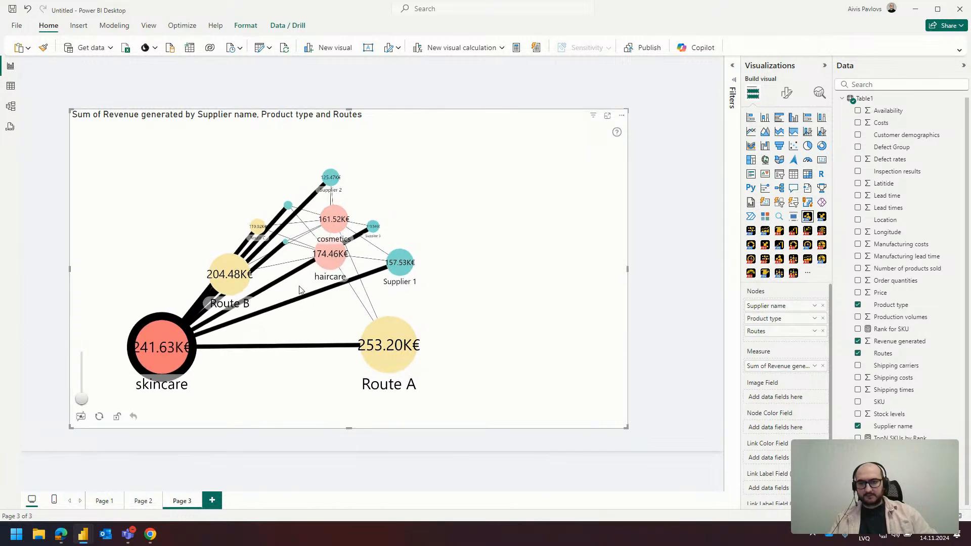
drag(315, 254, 149, 211)
drag(307, 225, 194, 142)
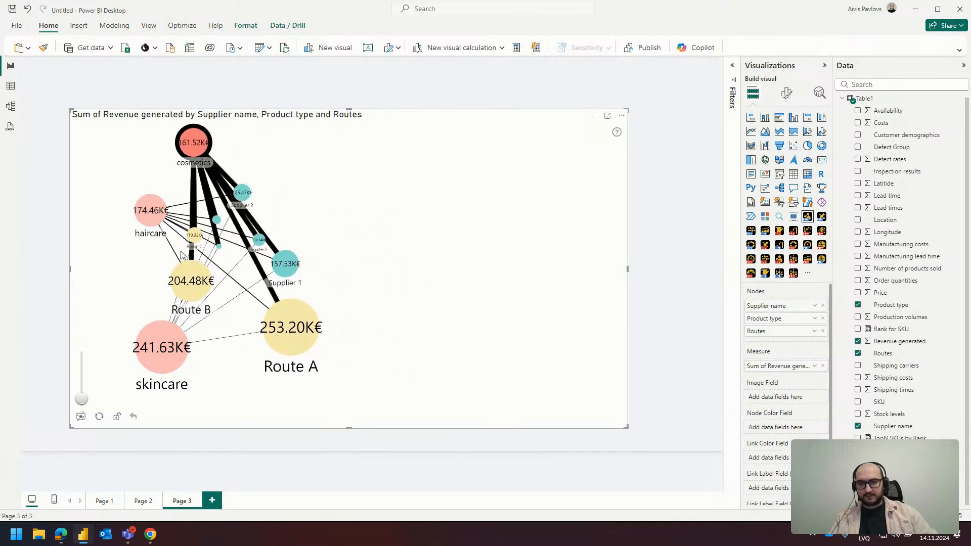
drag(191, 279, 313, 272)
drag(176, 241, 330, 191)
drag(248, 312, 399, 359)
drag(245, 244, 542, 238)
drag(215, 246, 550, 353)
drag(234, 220, 539, 208)
drag(213, 241, 545, 297)
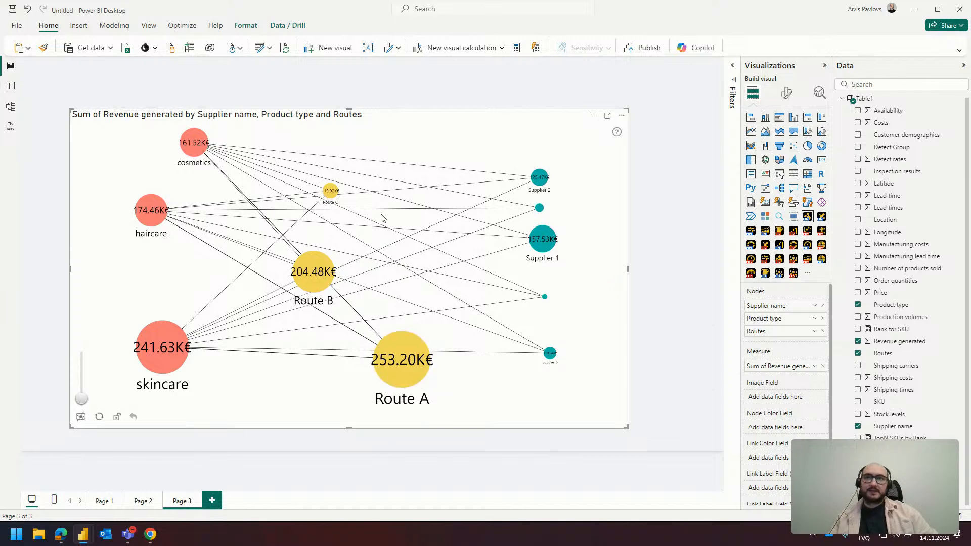
click(99, 417)
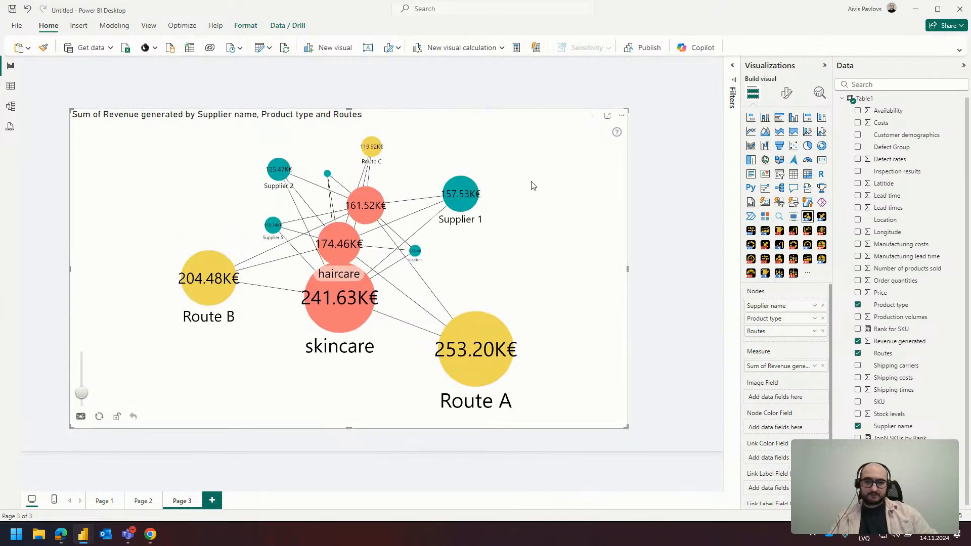
- Return to Page 1 and select the defect scatter chart
click(104, 501)
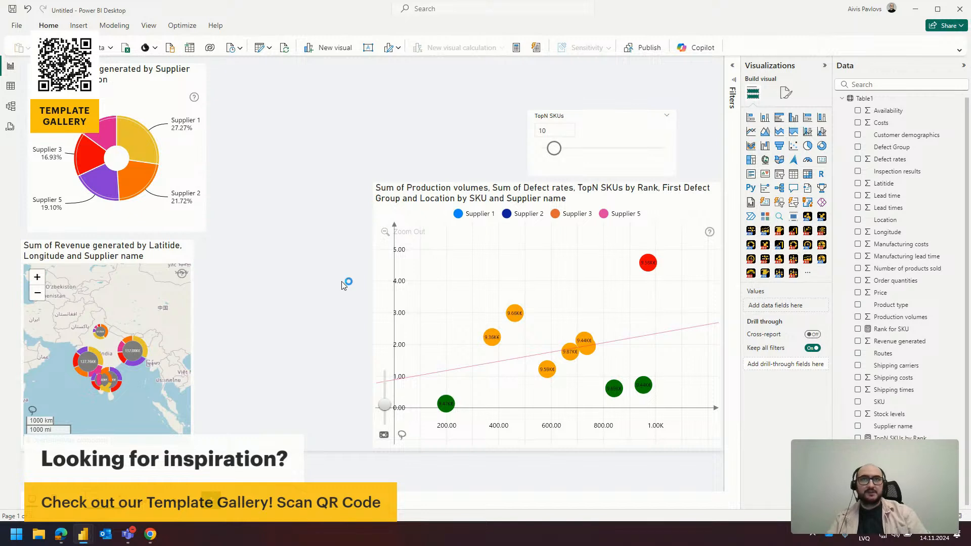
click(434, 195)
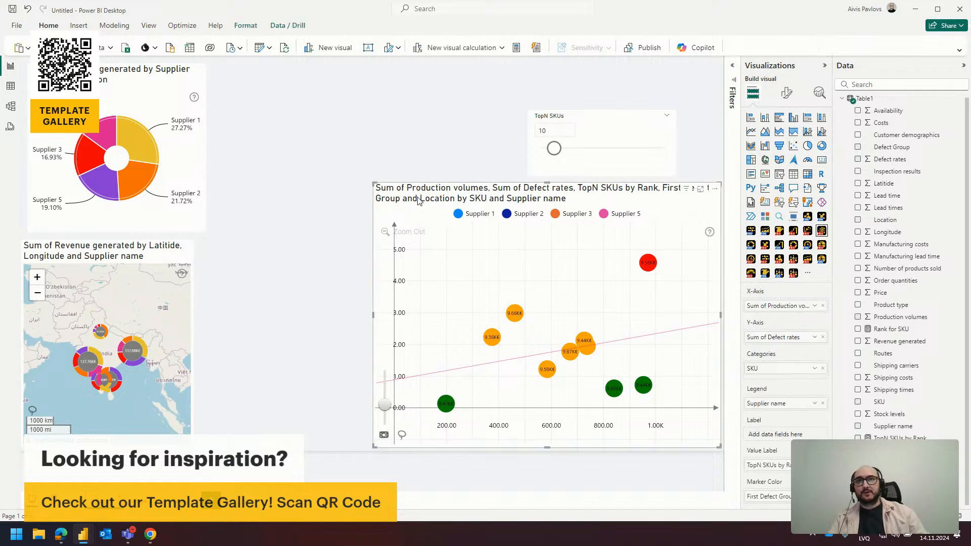